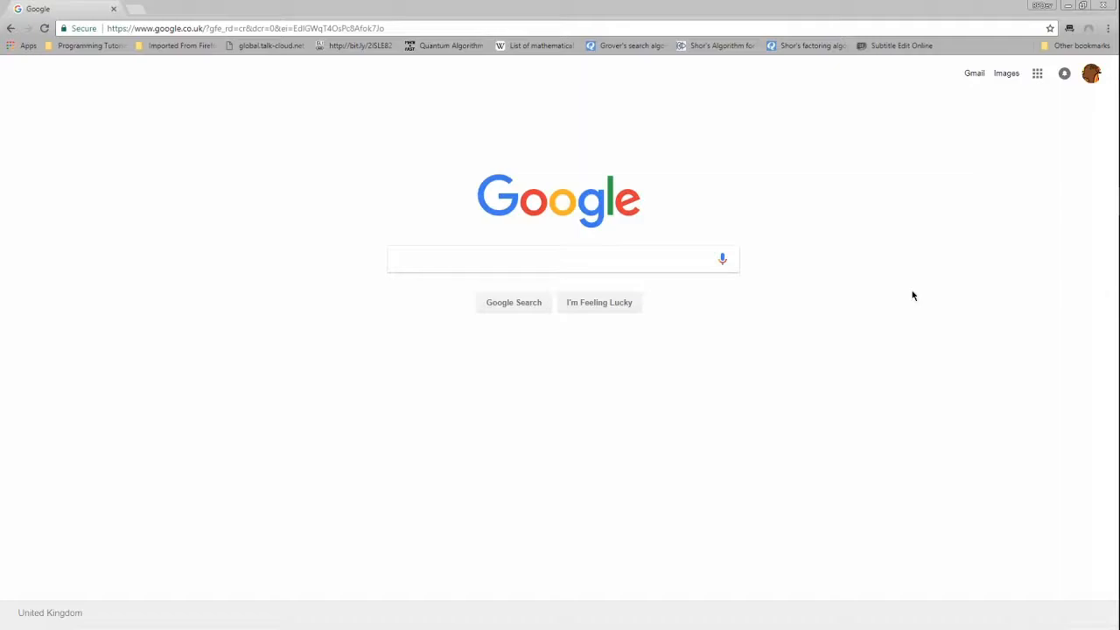
# Search Google for "Julia Set fractals" and show the image results
pyautogui.click(666, 253)
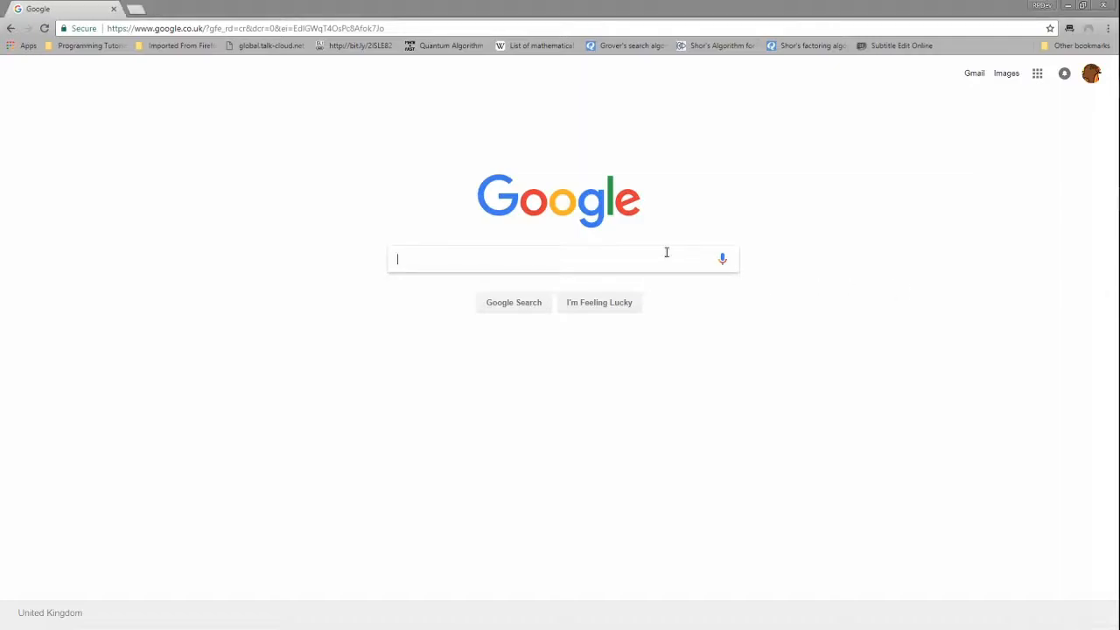
pyautogui.write('Julia Set fractals')
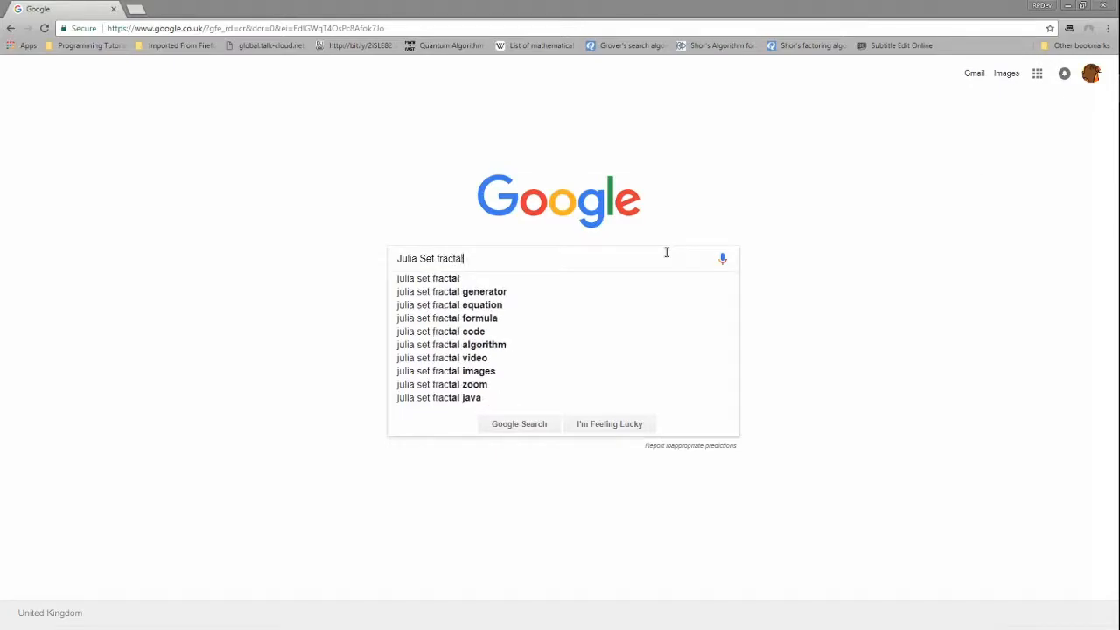
pyautogui.press('Return')
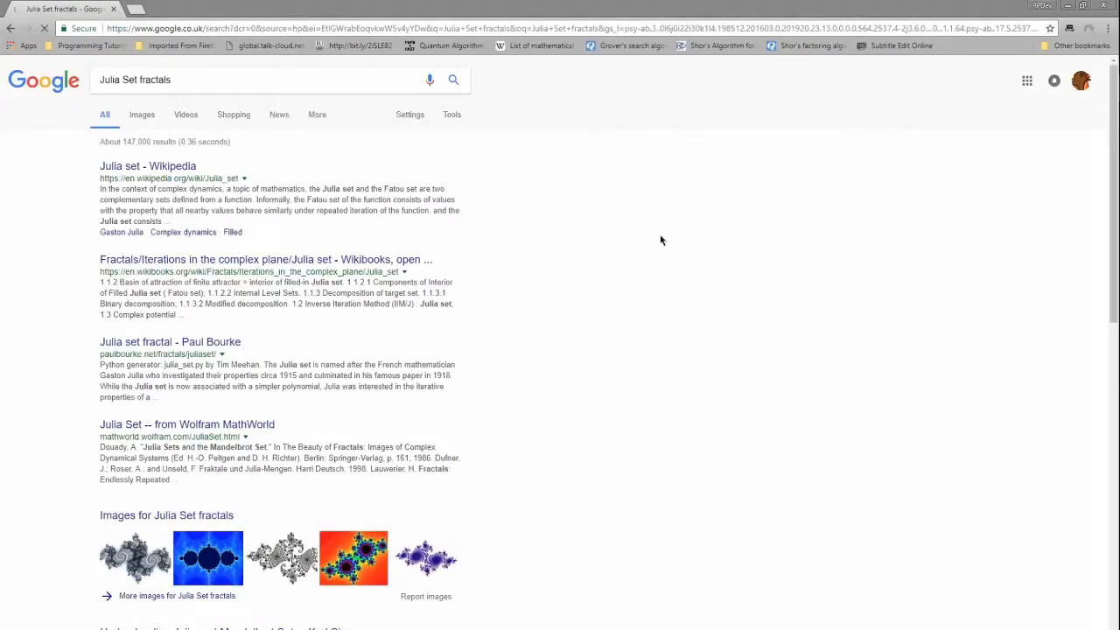
pyautogui.click(142, 115)
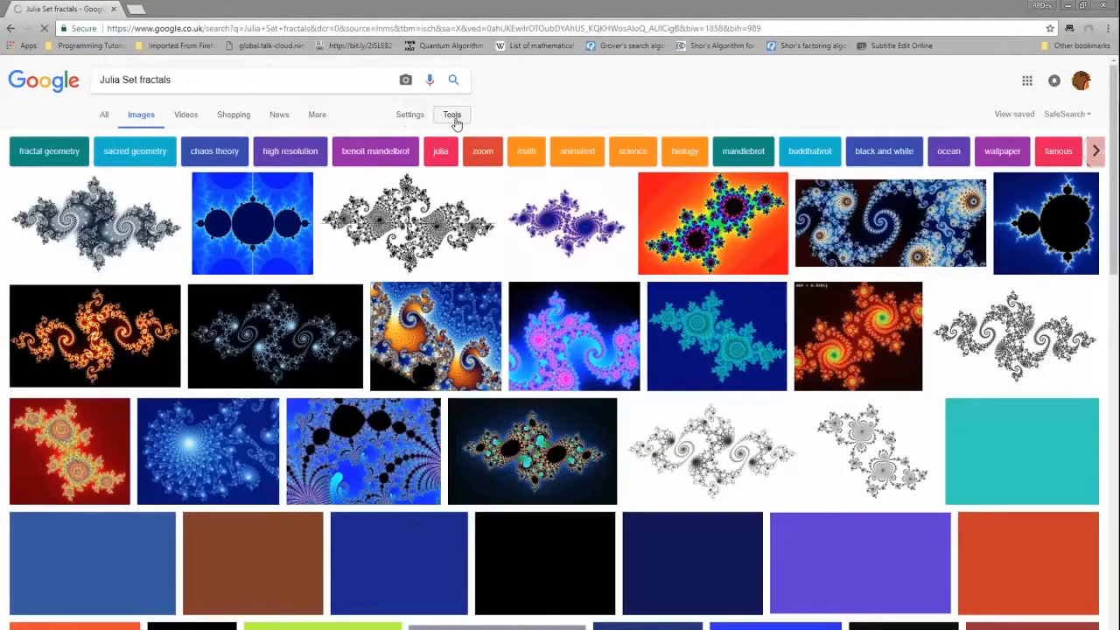
# Filter the image results to exactly 800 × 800 px and to black and white only
pyautogui.click(452, 115)
pyautogui.click(108, 137)
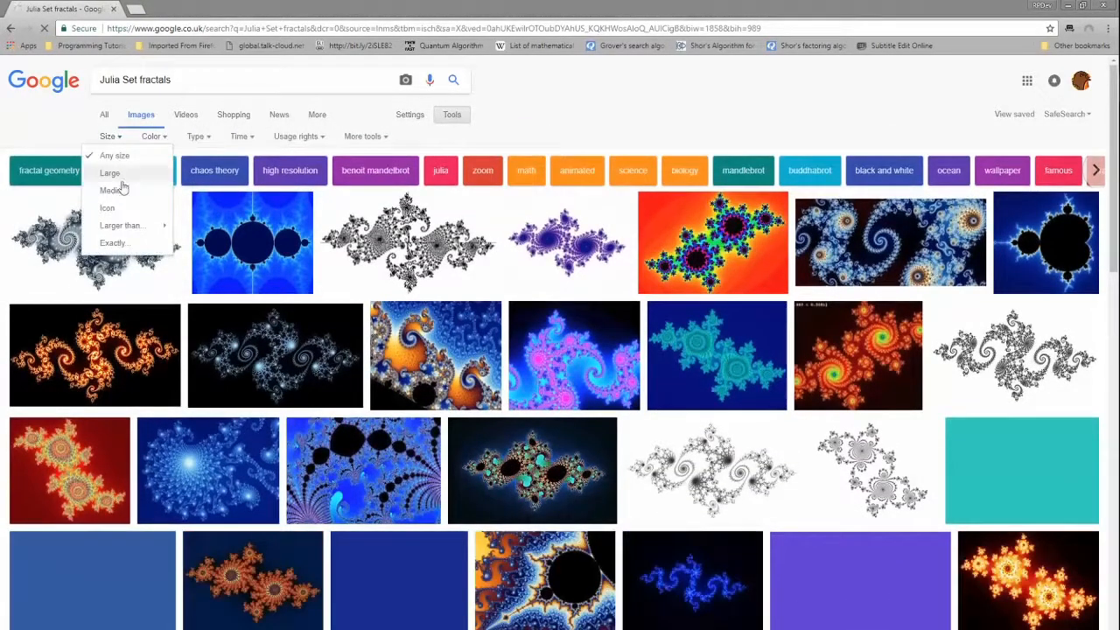
pyautogui.click(114, 244)
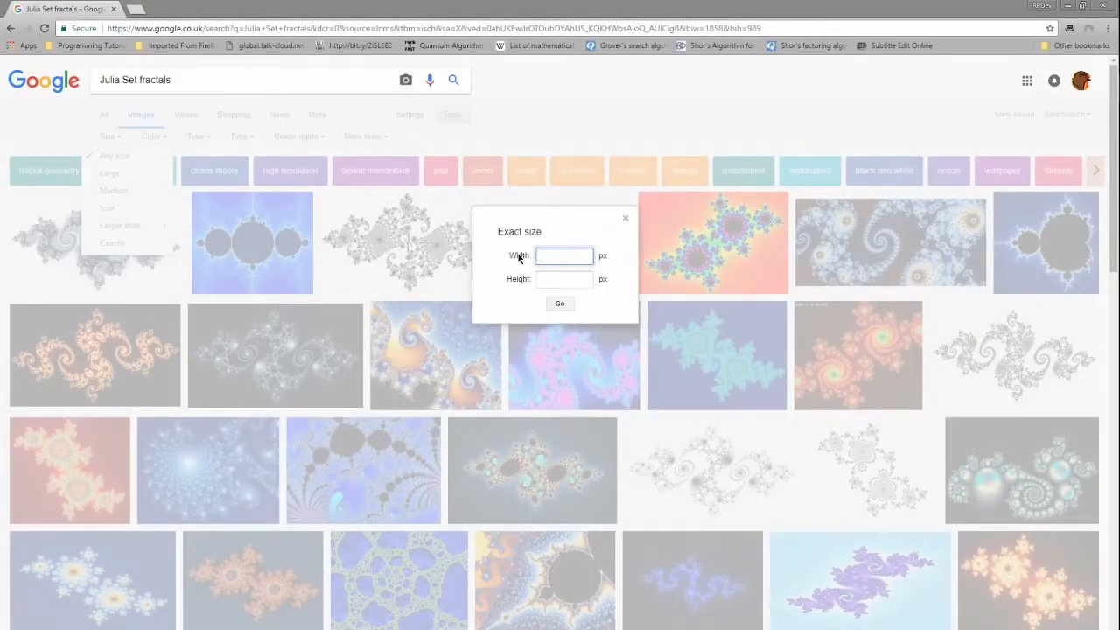
pyautogui.write('800')
pyautogui.press('Tab')
pyautogui.write('800')
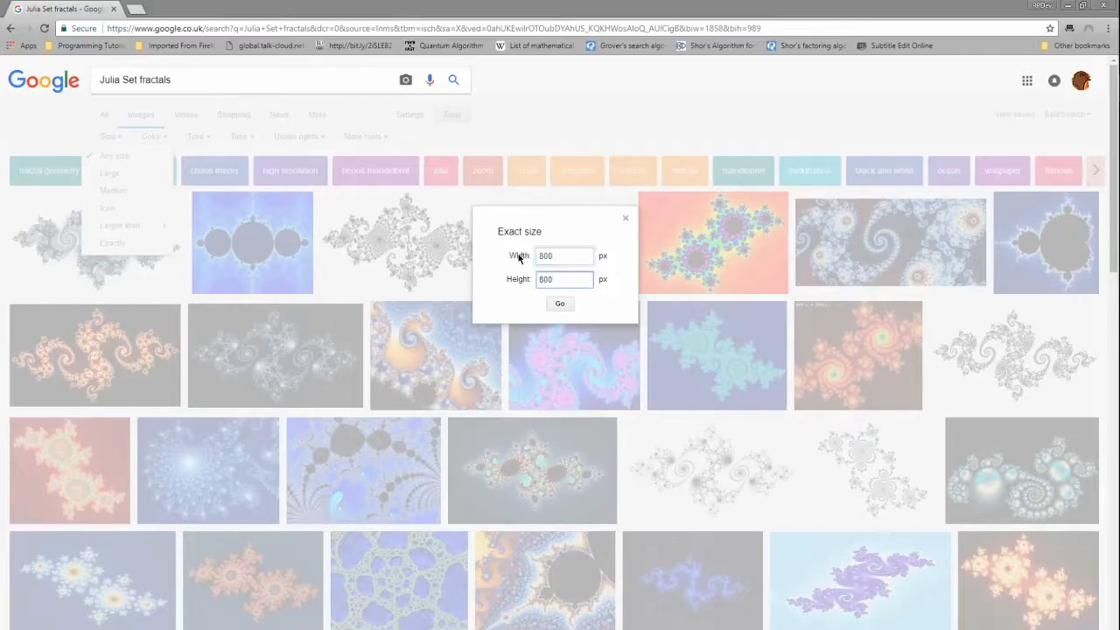
pyautogui.press('Return')
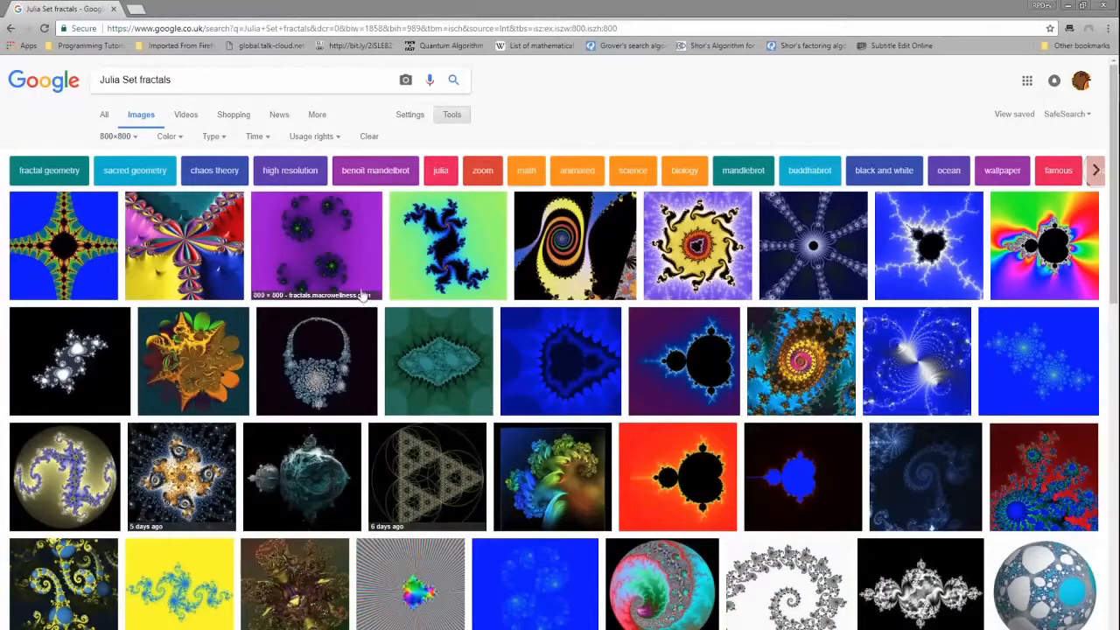
pyautogui.click(167, 137)
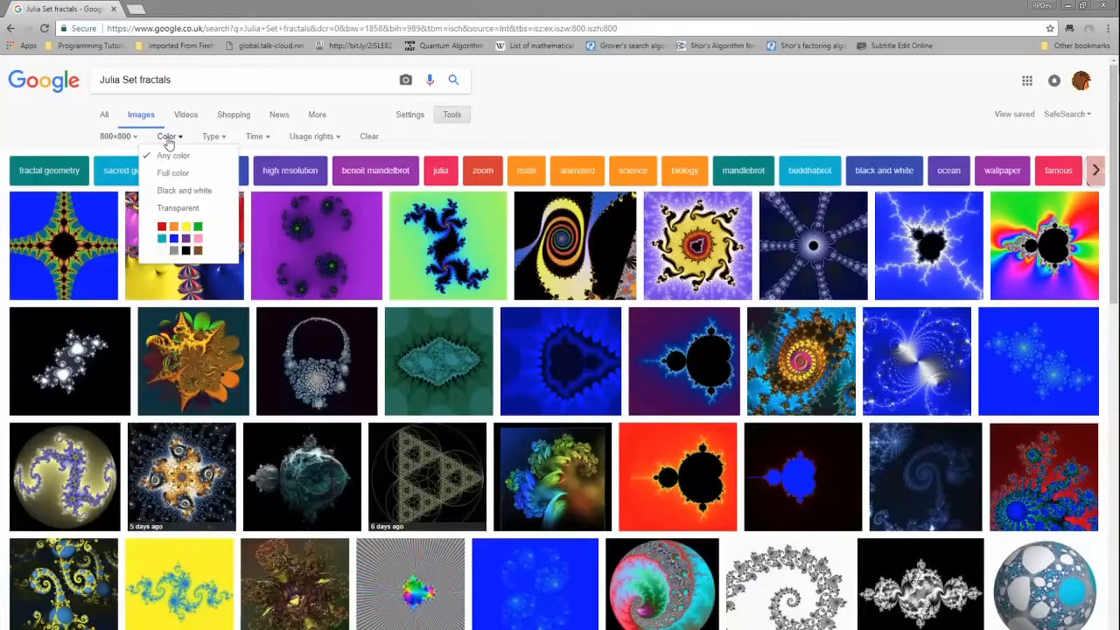
pyautogui.click(182, 191)
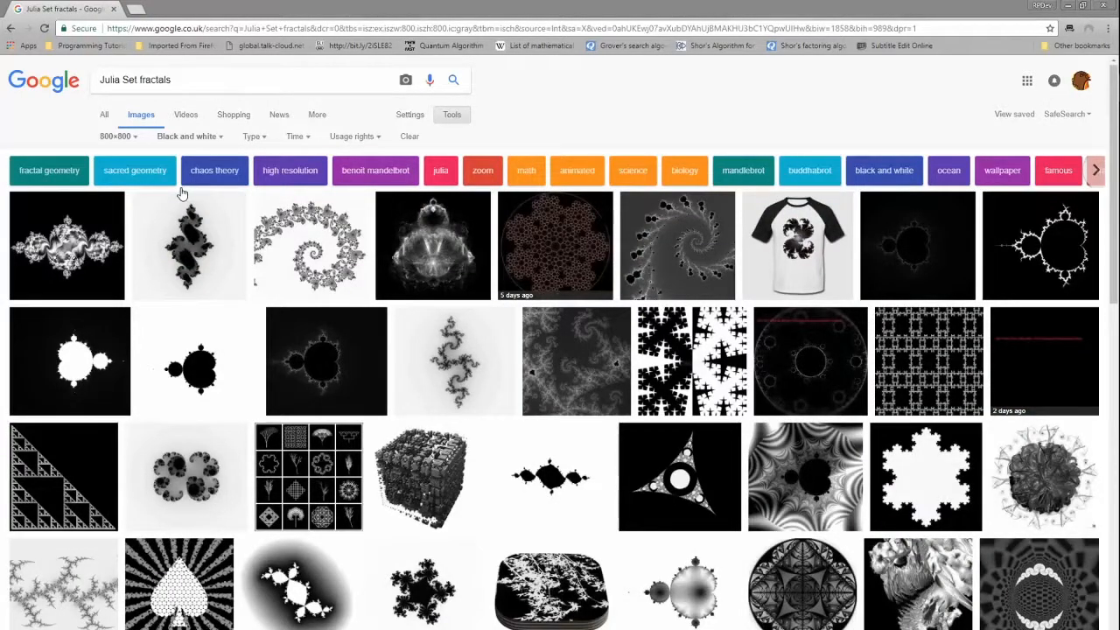
# Open the Buddhabrot, fractal spiral, white-on-black Julia set, white Mandelbrot and black-and-white fractal tree results in separate new tabs
pyautogui.rightClick(404, 219)
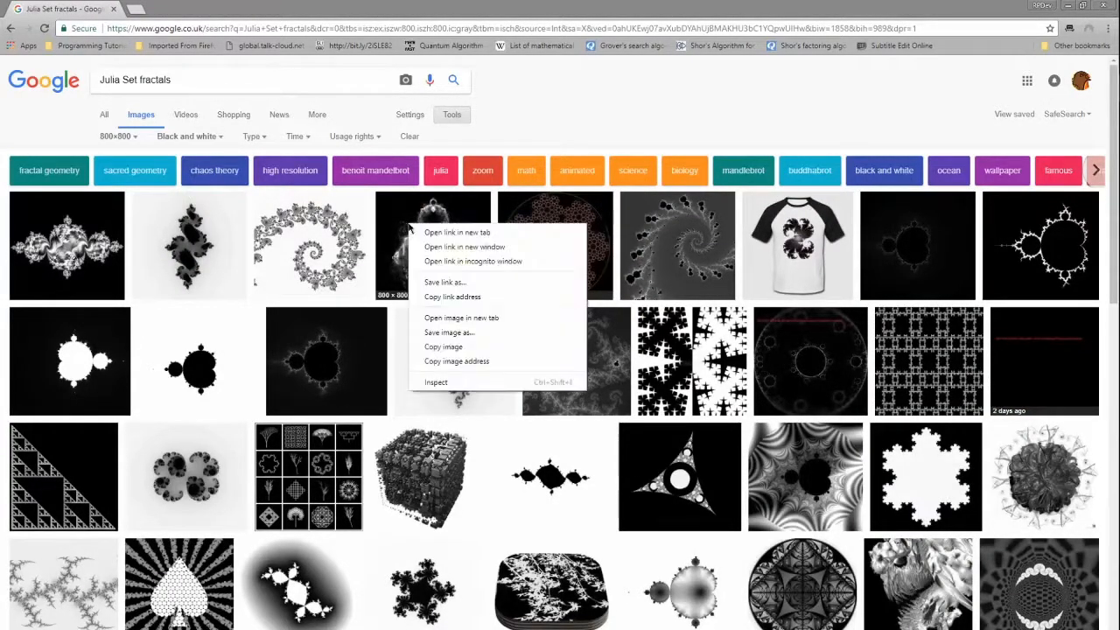
pyautogui.click(432, 232)
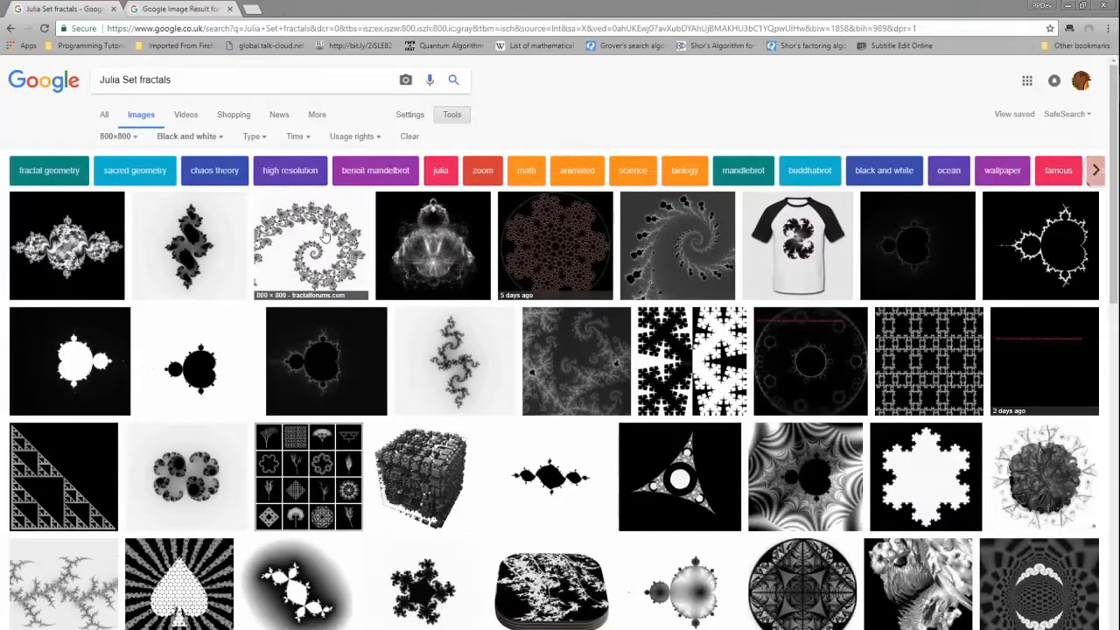
pyautogui.rightClick(325, 231)
pyautogui.click(353, 242)
pyautogui.rightClick(84, 239)
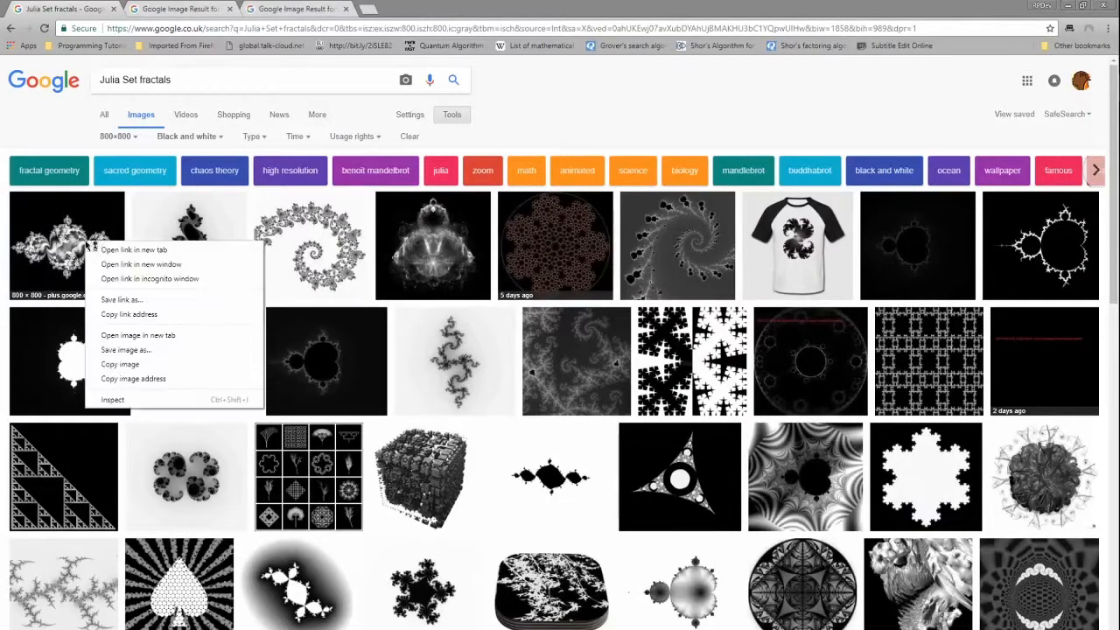
pyautogui.click(112, 248)
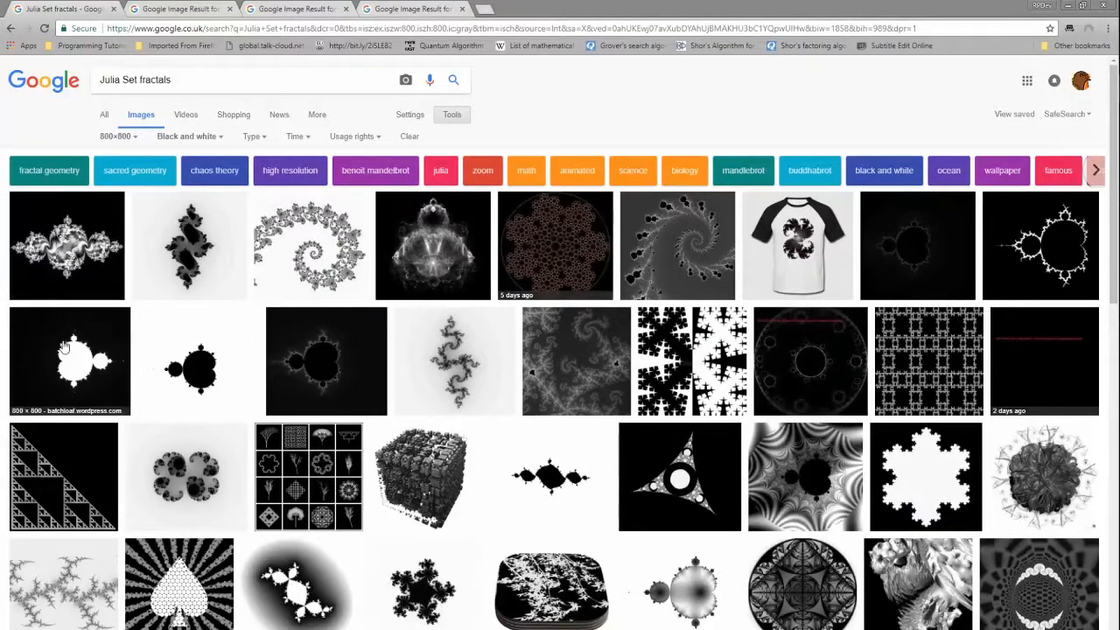
pyautogui.rightClick(89, 349)
pyautogui.click(106, 358)
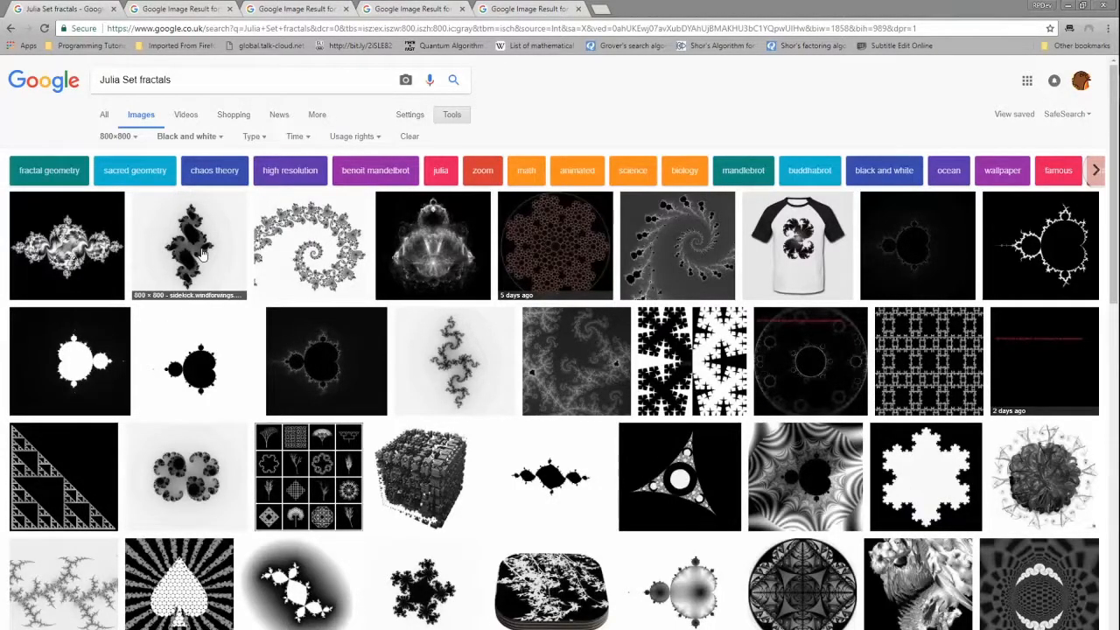
pyautogui.rightClick(681, 338)
pyautogui.click(700, 348)
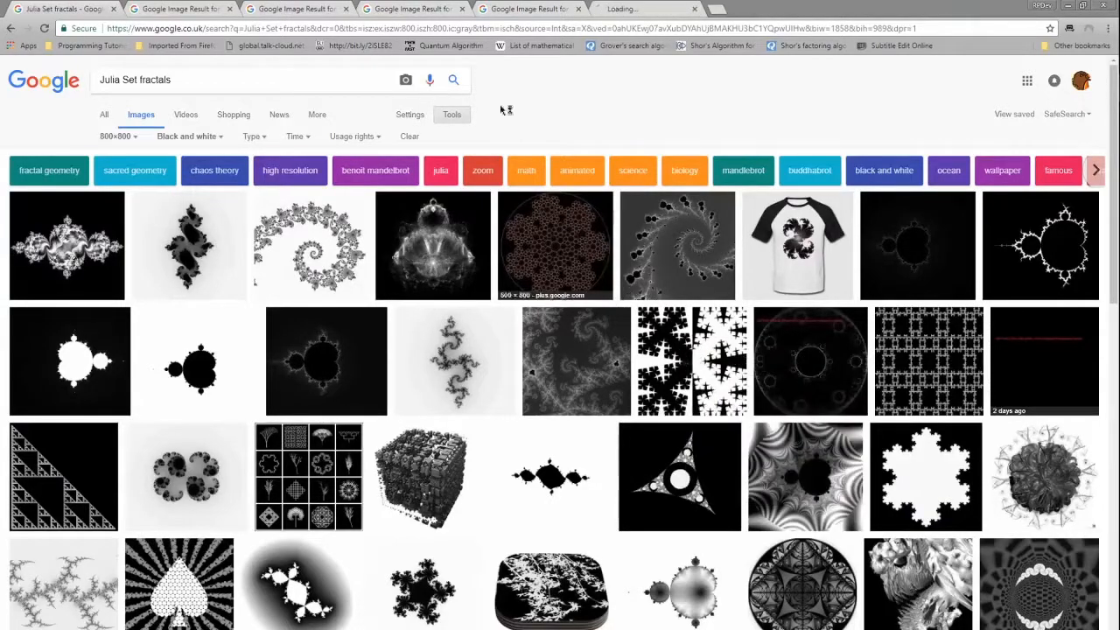
# View the full-size image for each of the five opened fractal results
pyautogui.click(183, 9)
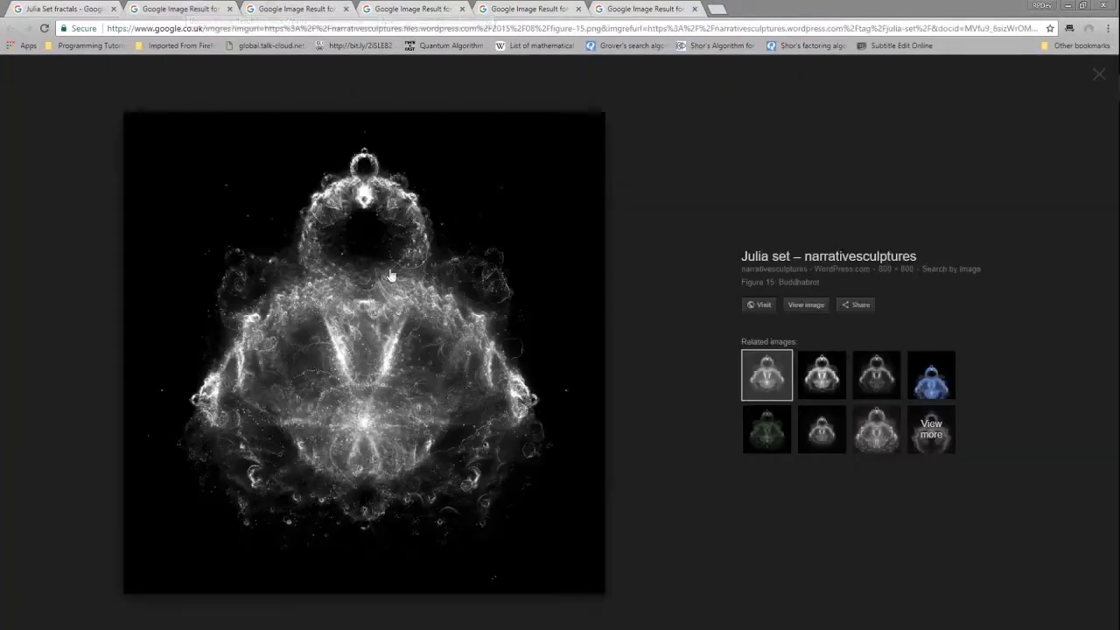
pyautogui.click(803, 304)
pyautogui.click(411, 9)
pyautogui.click(803, 306)
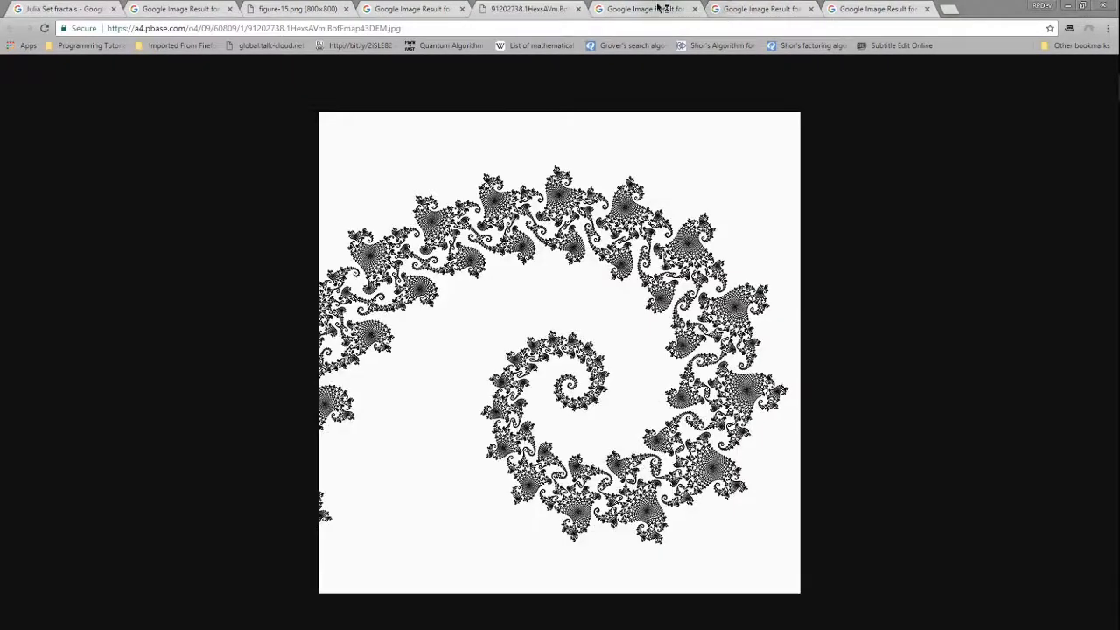
pyautogui.click(748, 10)
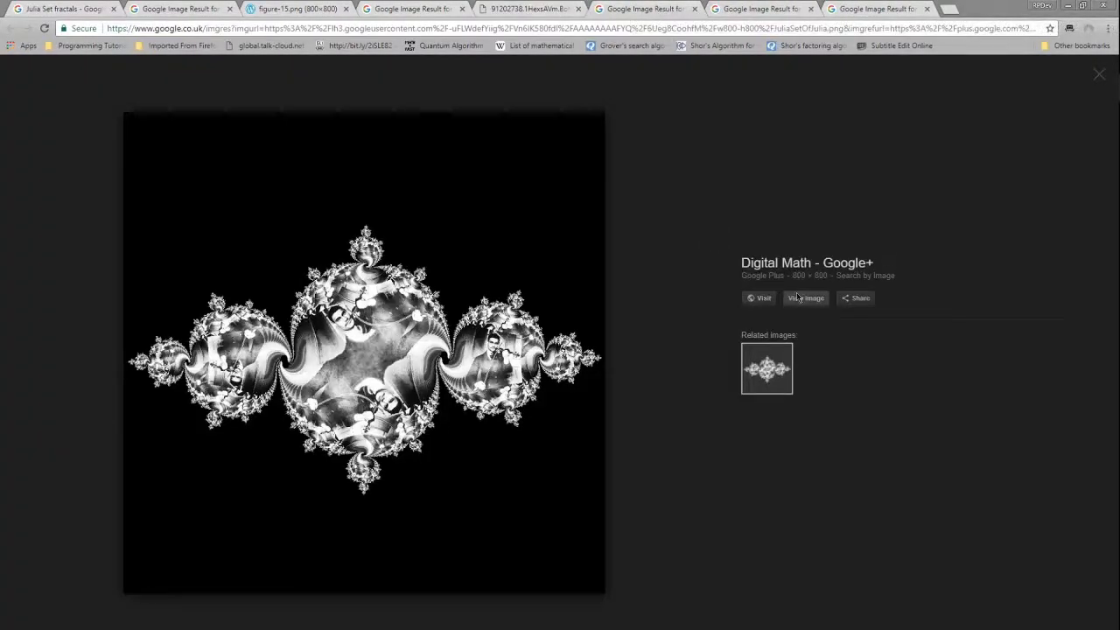
pyautogui.click(797, 298)
pyautogui.click(813, 10)
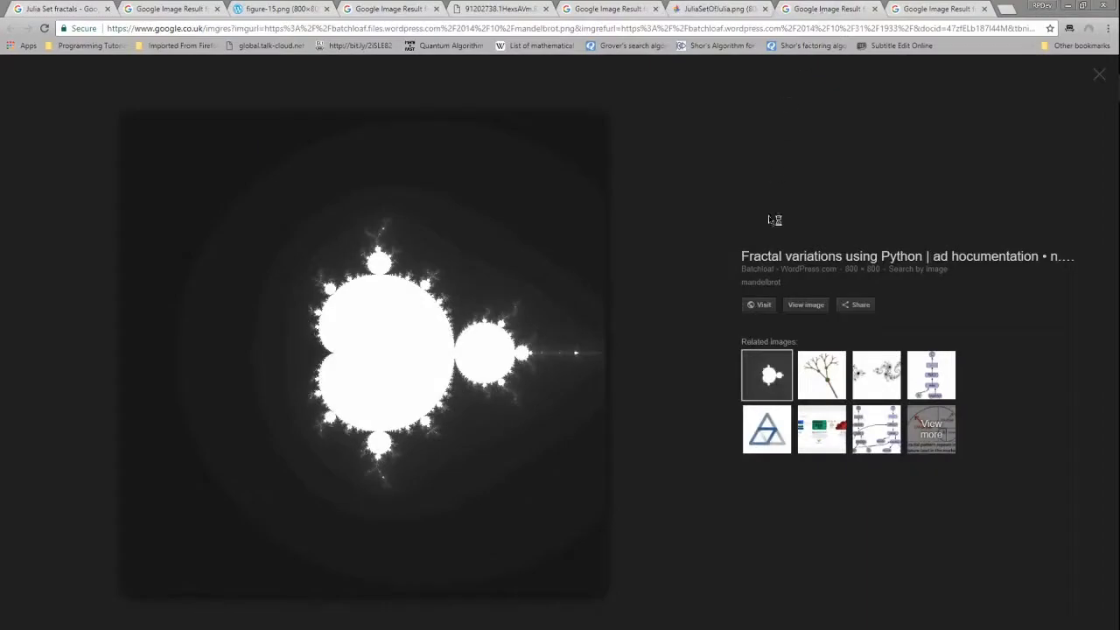
pyautogui.click(806, 304)
pyautogui.click(927, 9)
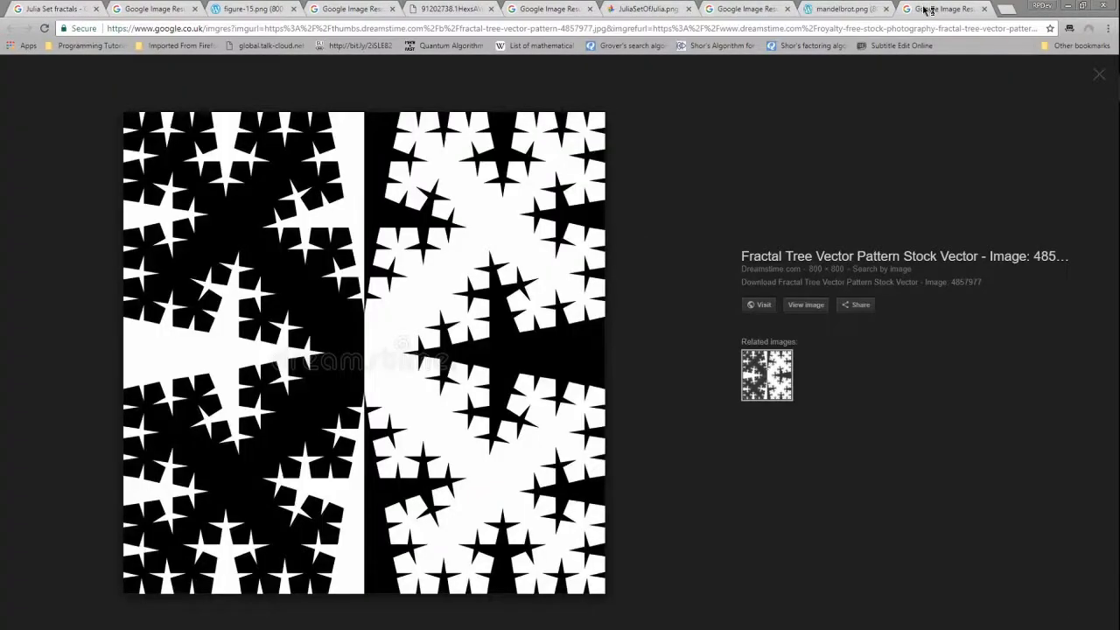
pyautogui.click(805, 304)
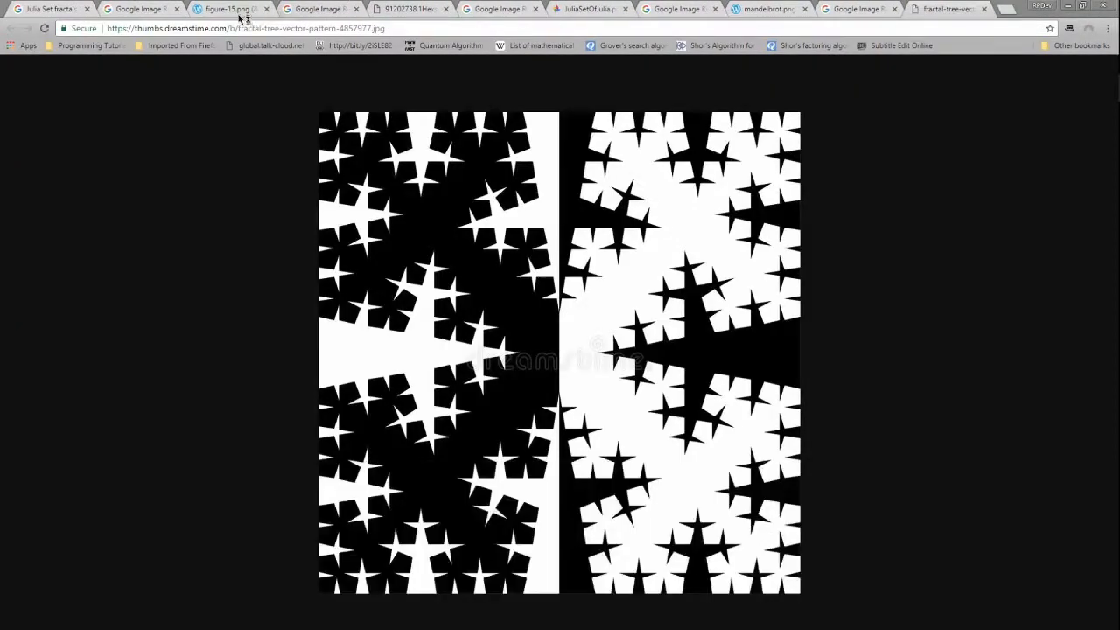
# Save the full-size Buddhabrot image to the Desktop as figure-15.png and close its tab
pyautogui.click(242, 15)
pyautogui.rightClick(536, 322)
pyautogui.click(579, 355)
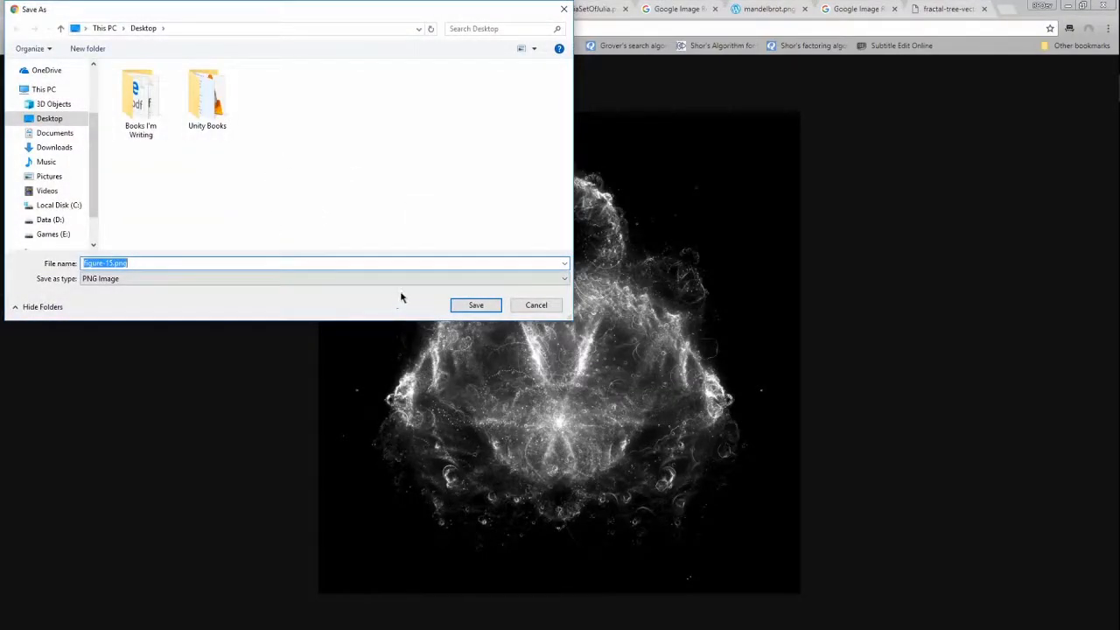
pyautogui.click(475, 305)
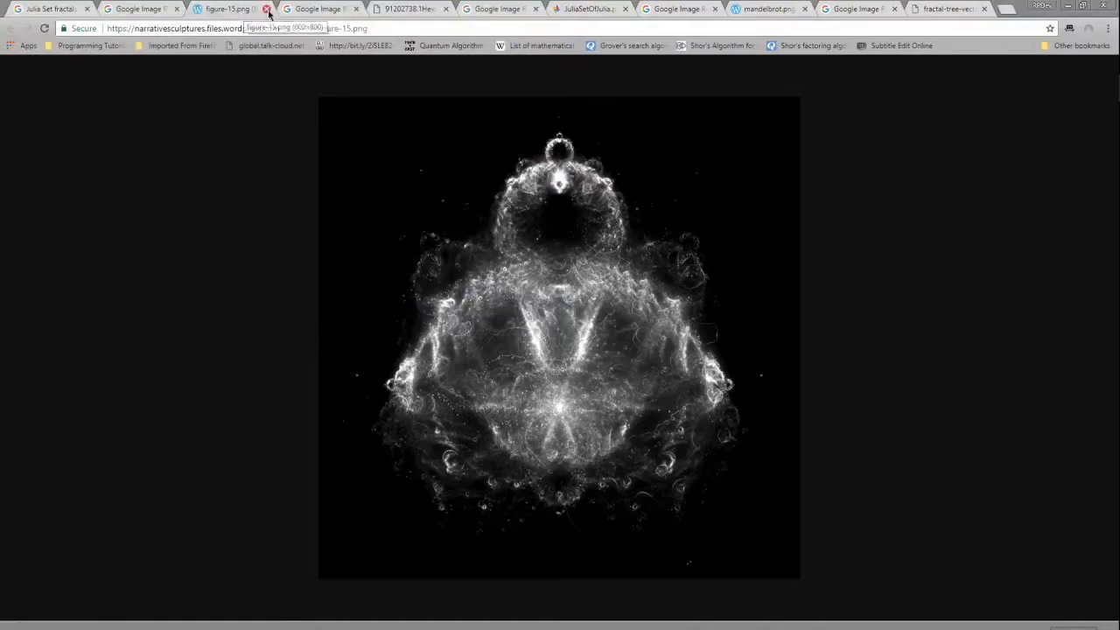
pyautogui.click(266, 9)
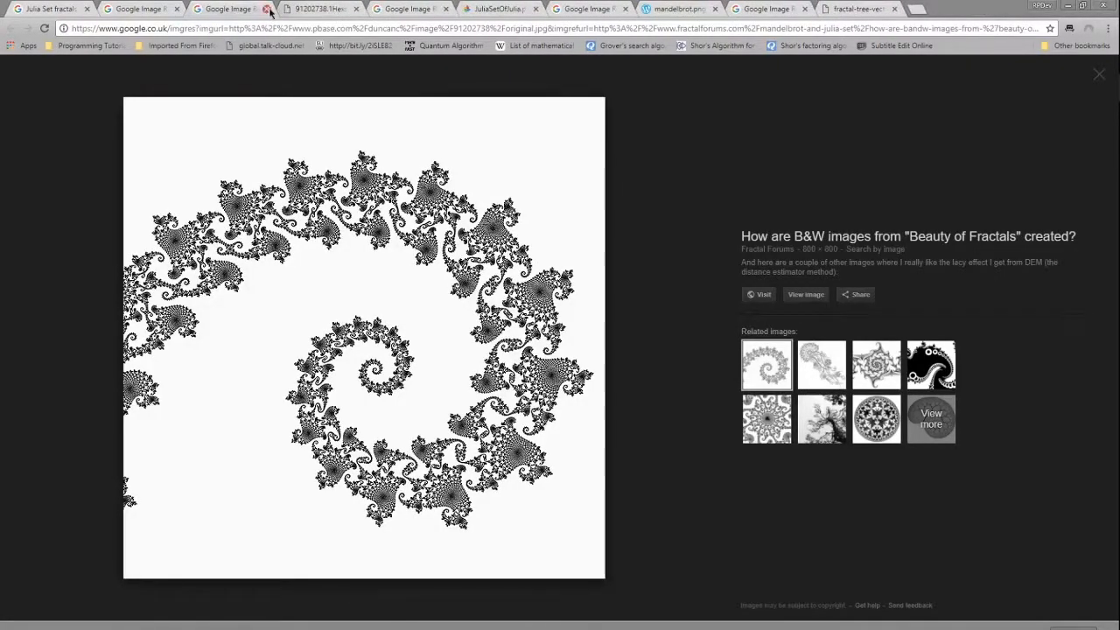
# Close the spiral's preview tab and save the full-size spiral to the Desktop as 91202738.1HexsAVm.BofFmap43DEM.jpg
pyautogui.click(267, 9)
pyautogui.rightClick(492, 339)
pyautogui.click(533, 362)
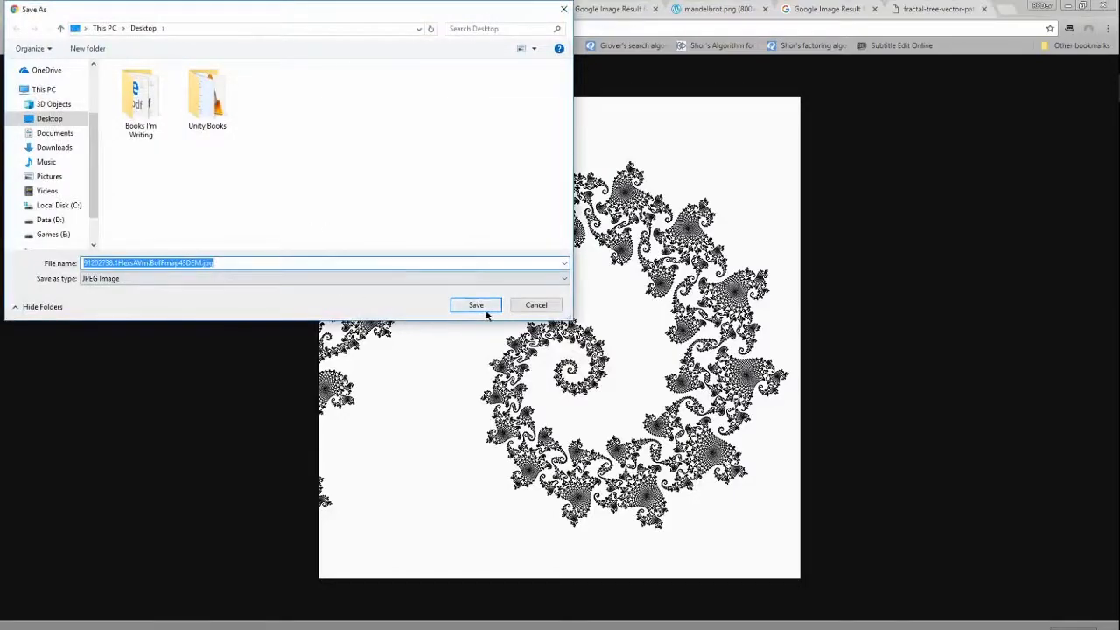
pyautogui.click(478, 306)
# Close the spiral image and Julia set preview tabs, and save JuliaSetOfJulia.png to the Desktop
pyautogui.click(327, 10)
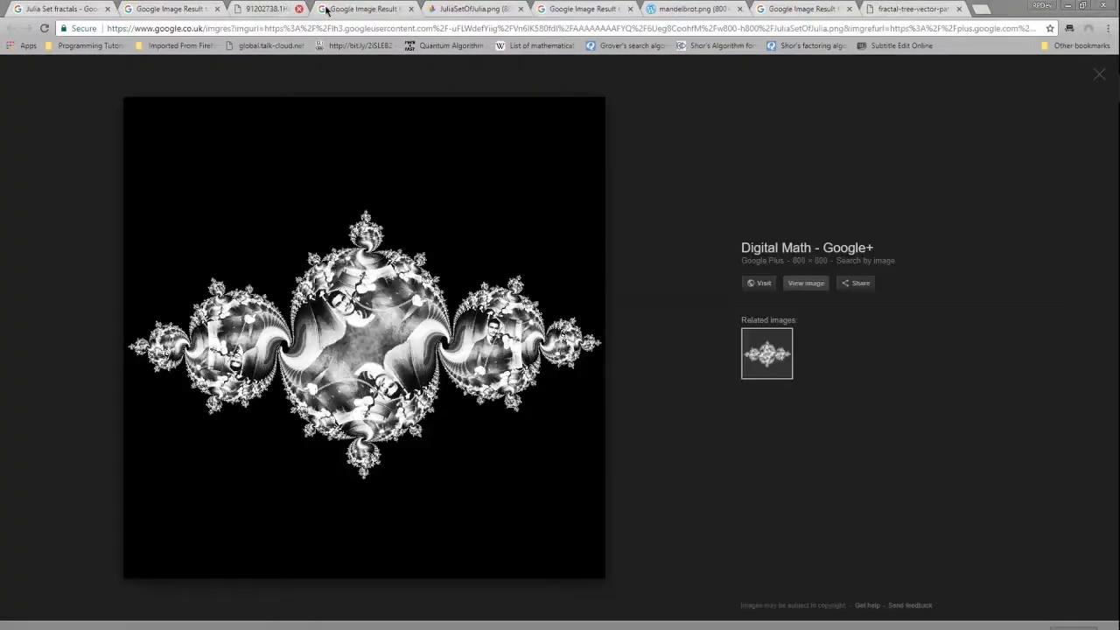
pyautogui.click(327, 10)
pyautogui.rightClick(496, 263)
pyautogui.click(528, 286)
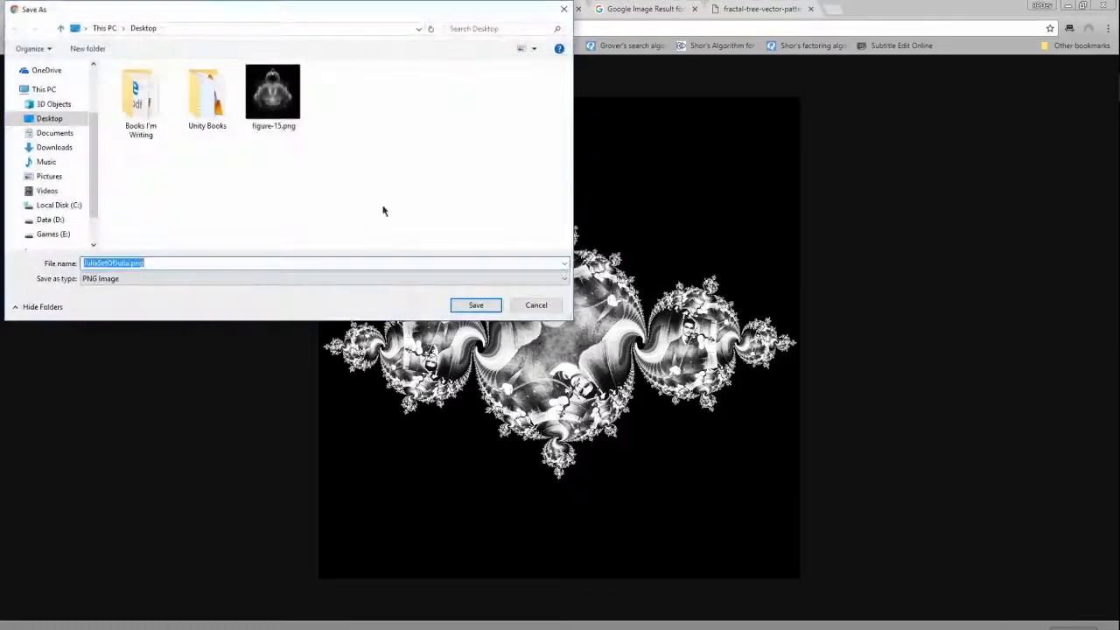
pyautogui.click(475, 305)
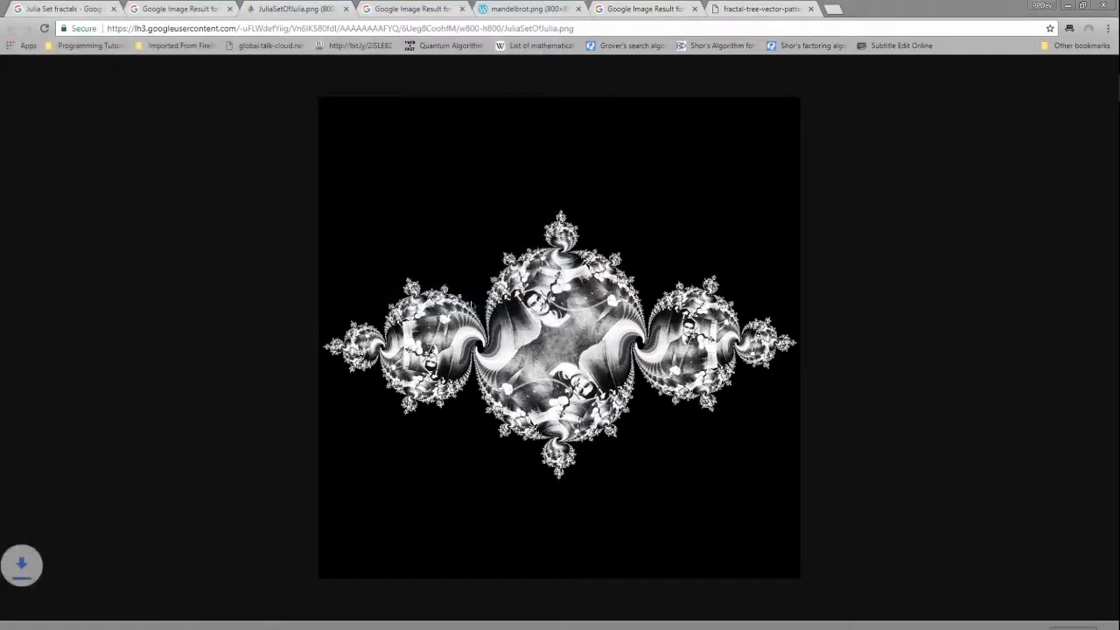
# Close the leftover preview tabs and the Julia set image tab, and save mandelbrot.png to the Desktop
pyautogui.click(229, 9)
pyautogui.click(229, 9)
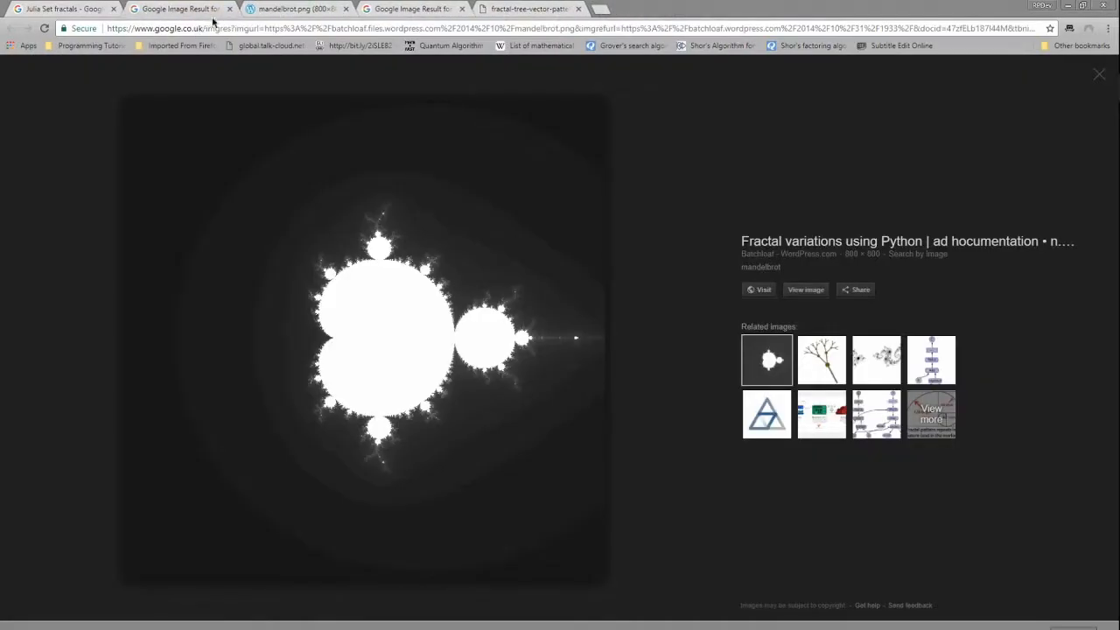
pyautogui.click(229, 9)
pyautogui.rightClick(637, 267)
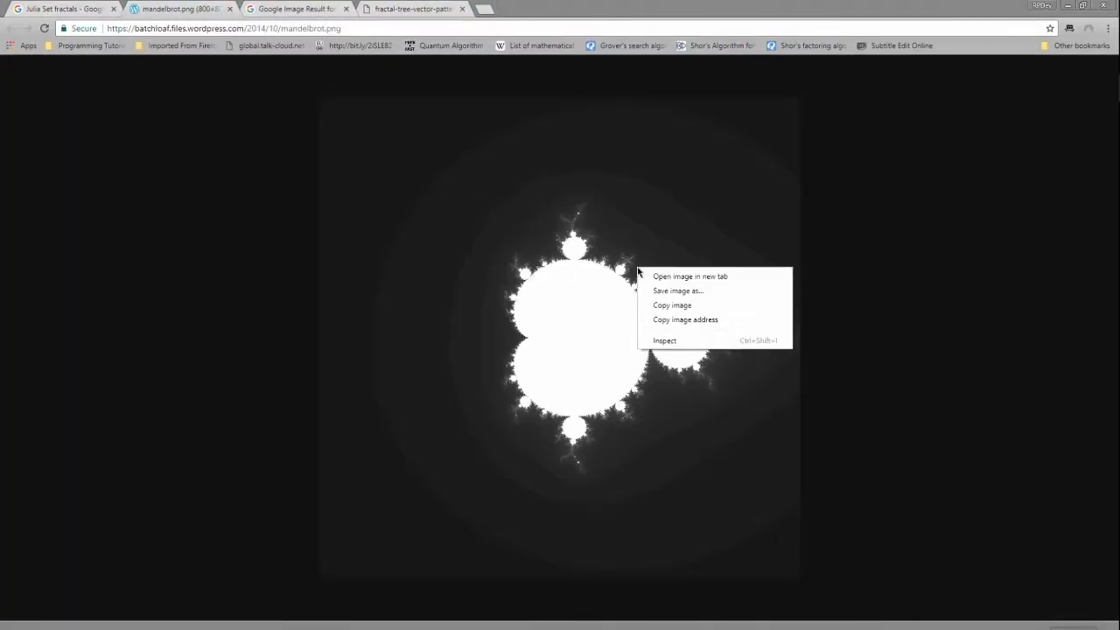
pyautogui.click(677, 291)
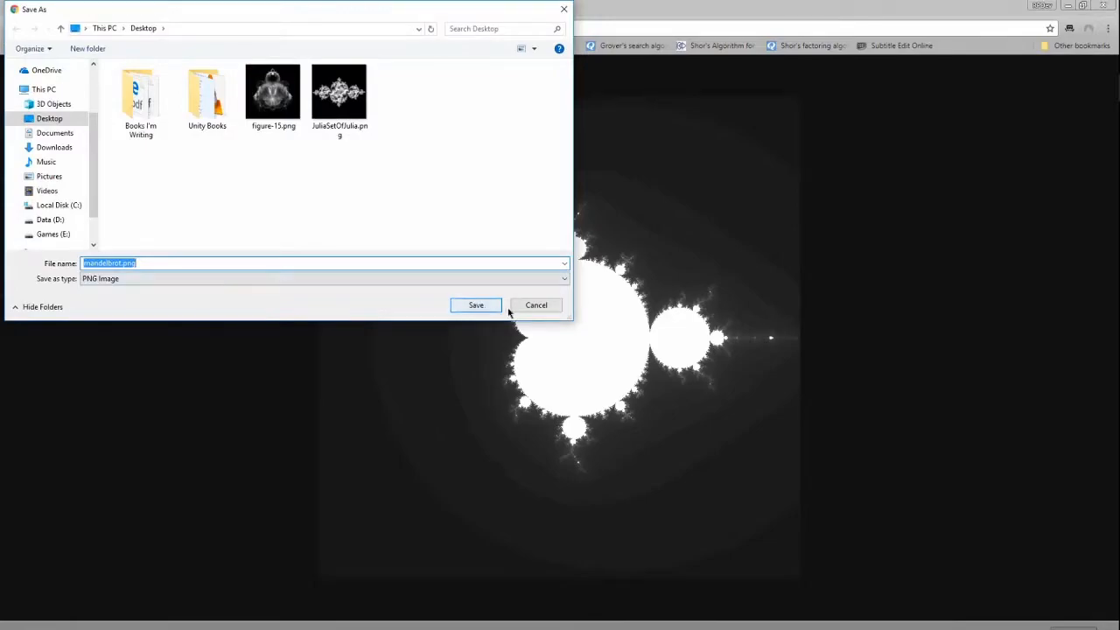
pyautogui.click(484, 305)
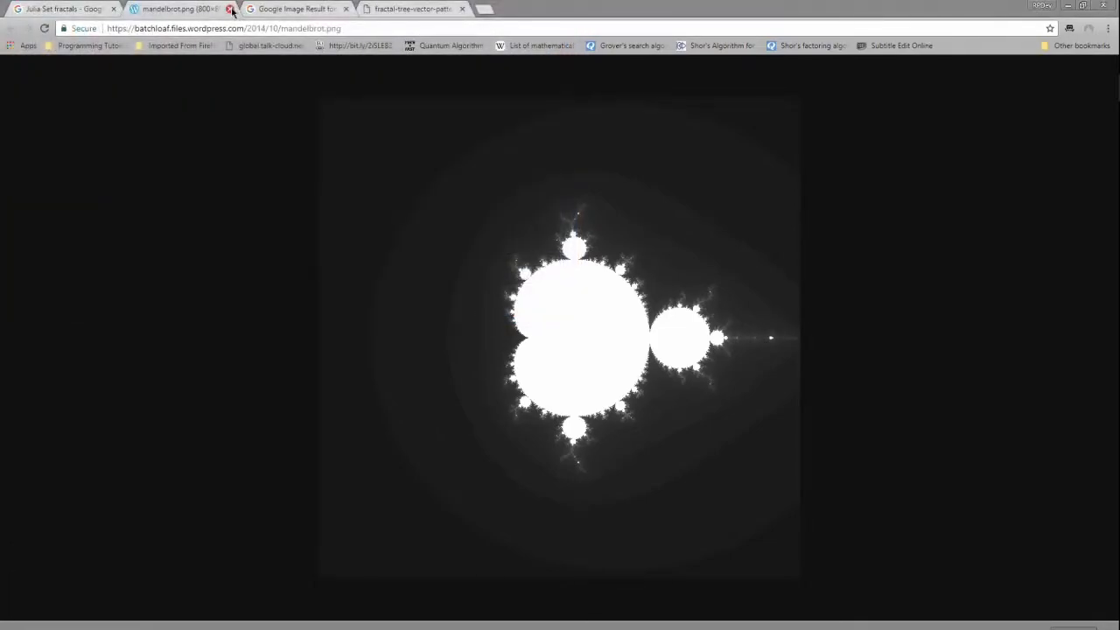
# Close the mandelbrot.png and image result tabs, and save fractal-tree-vector-pattern-4857977.jpg to the Desktop before closing its tab
pyautogui.click(230, 9)
pyautogui.click(230, 9)
pyautogui.rightClick(426, 218)
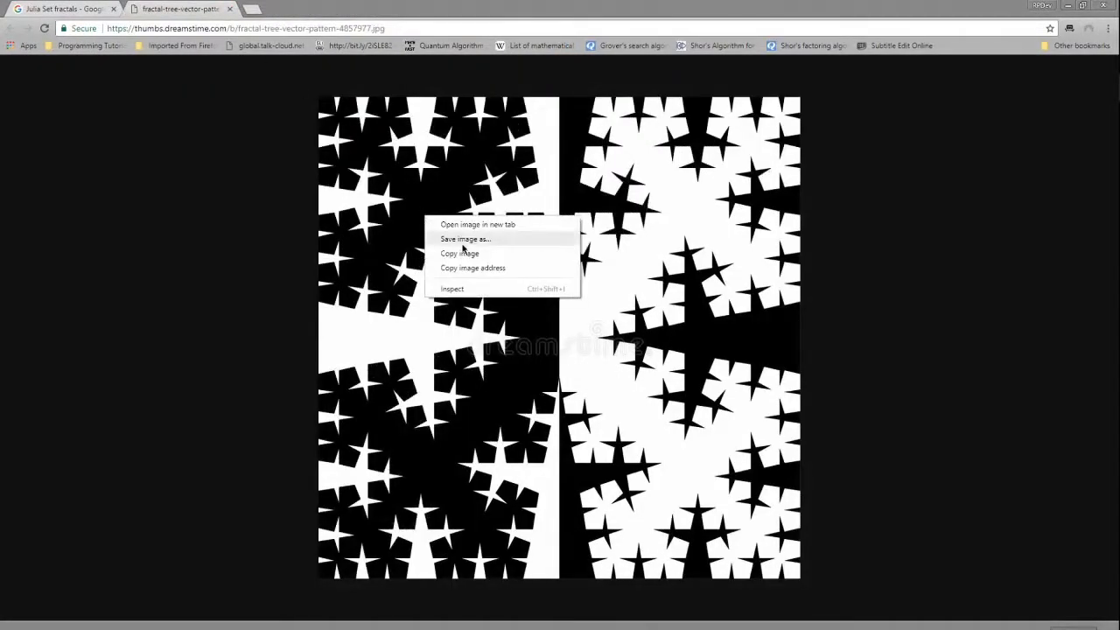
pyautogui.click(463, 242)
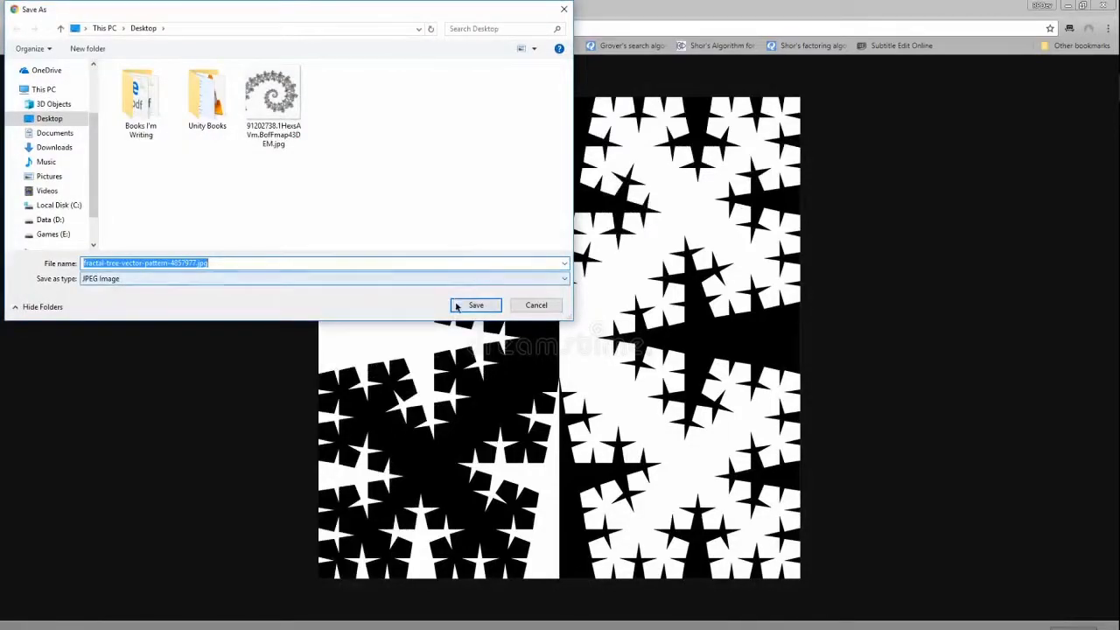
pyautogui.click(456, 305)
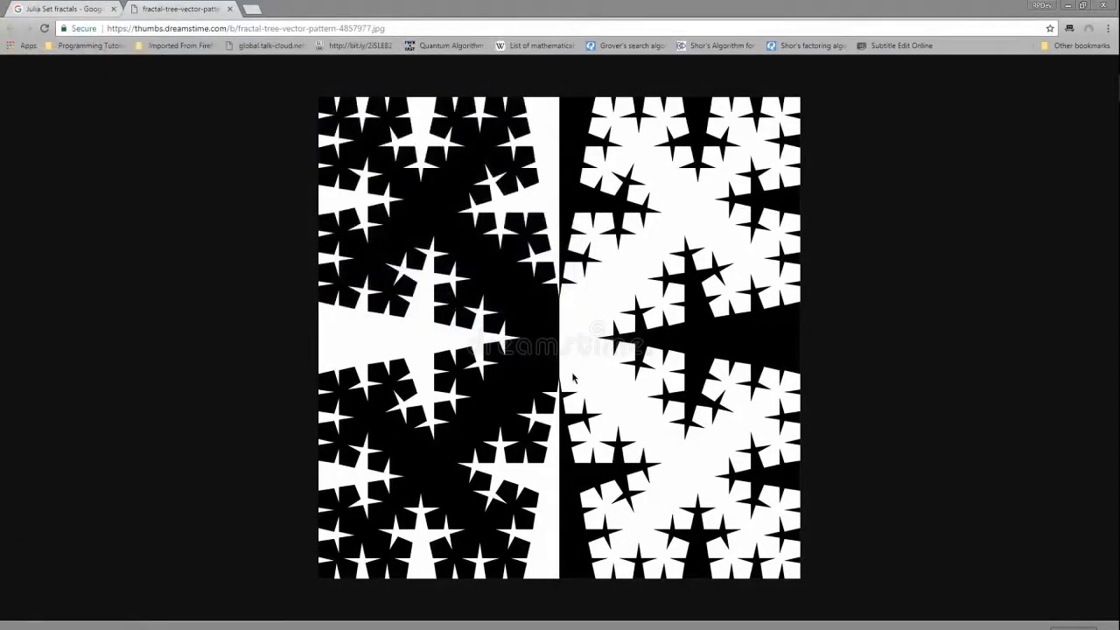
pyautogui.click(230, 10)
# Minimize the browser and delete the fractal-tree-vector-pattern image from the Desktop
pyautogui.click(1068, 5)
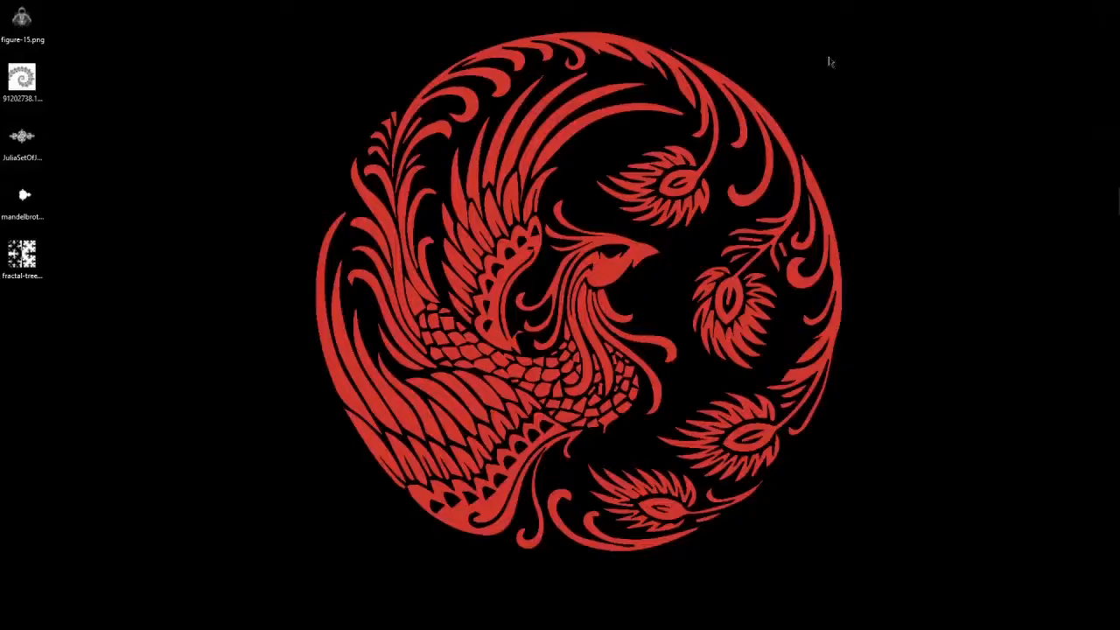
pyautogui.rightClick(31, 260)
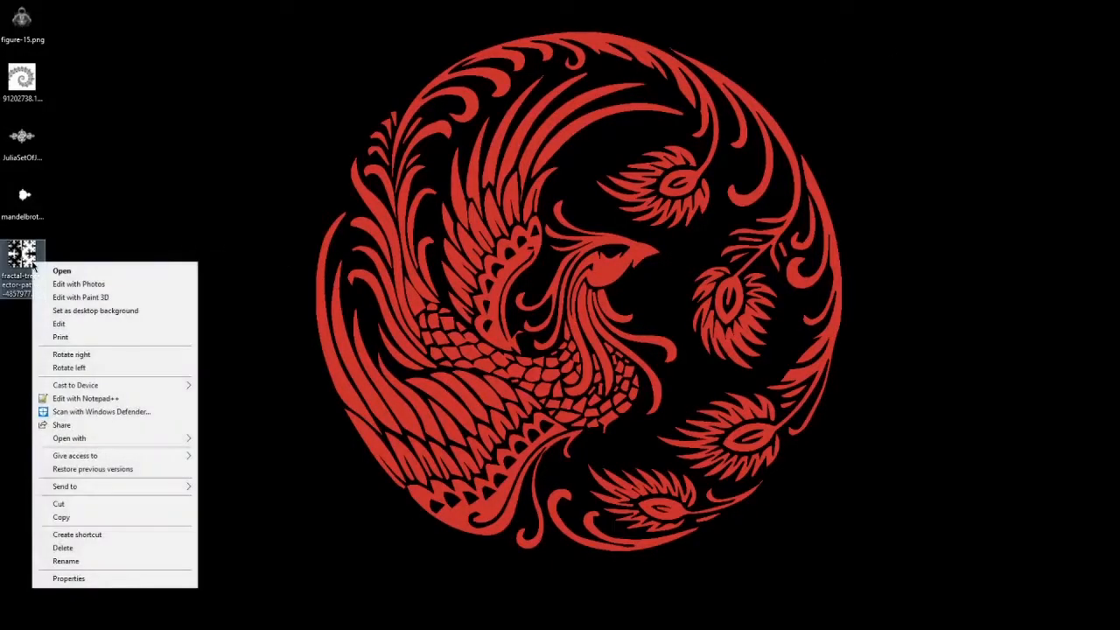
pyautogui.click(88, 547)
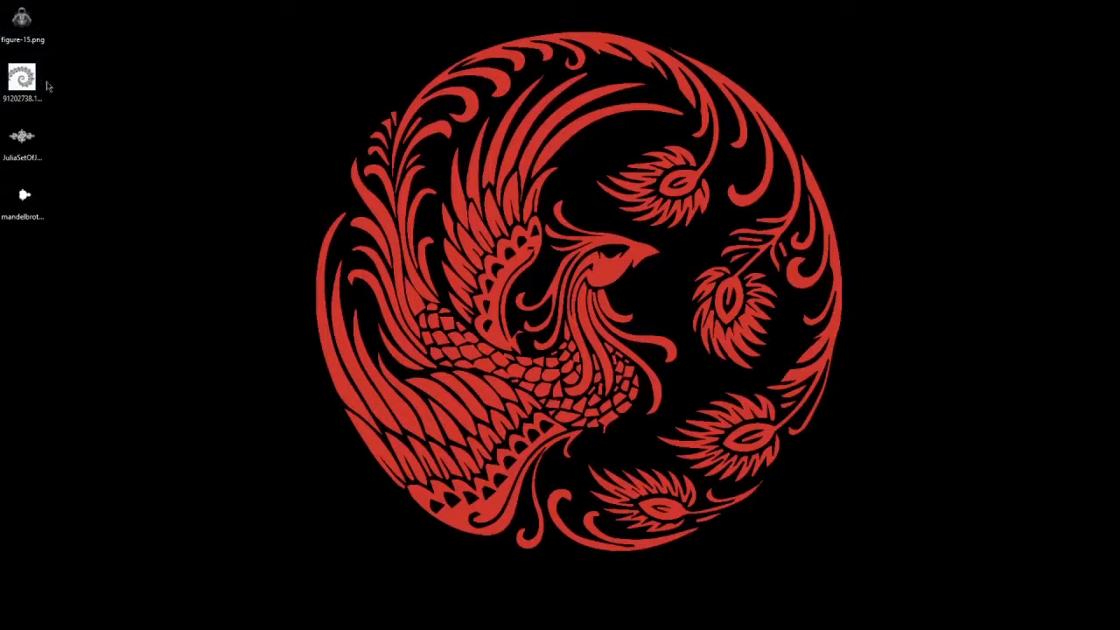
# Open figure-15.png from the Desktop in Paint, resize it to 1025 × 1025 pixels and save it
pyautogui.rightClick(29, 32)
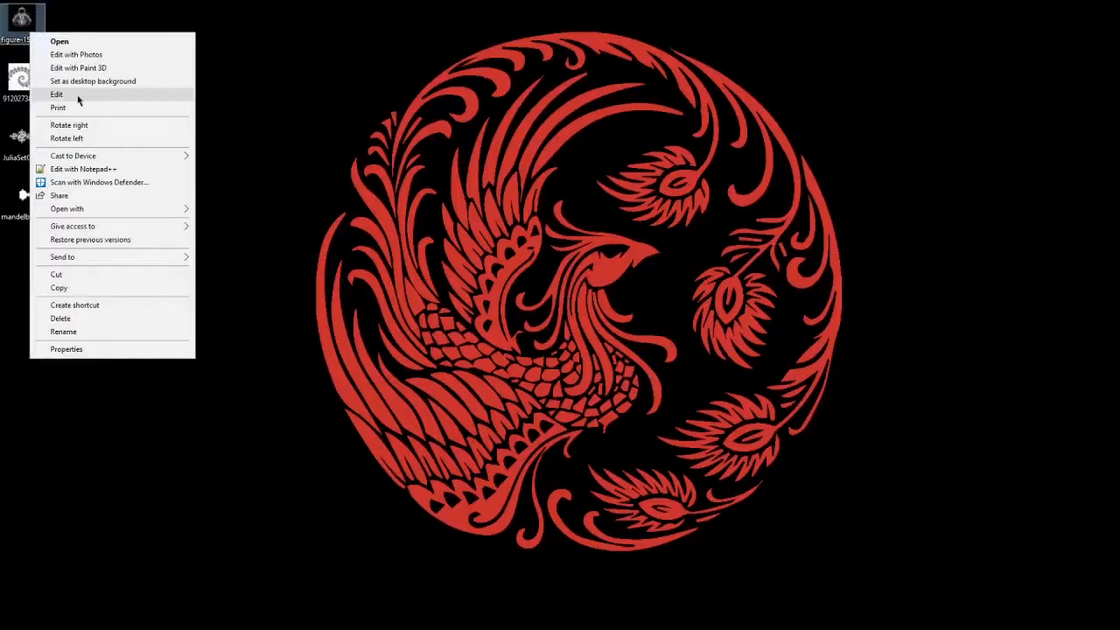
pyautogui.click(77, 94)
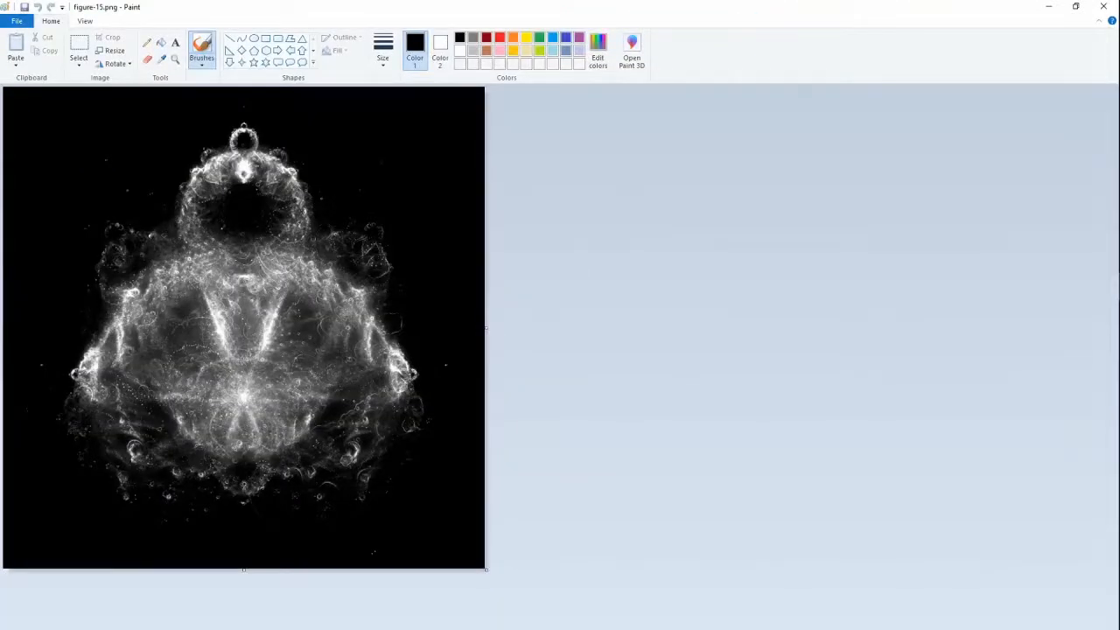
pyautogui.click(111, 50)
pyautogui.click(132, 94)
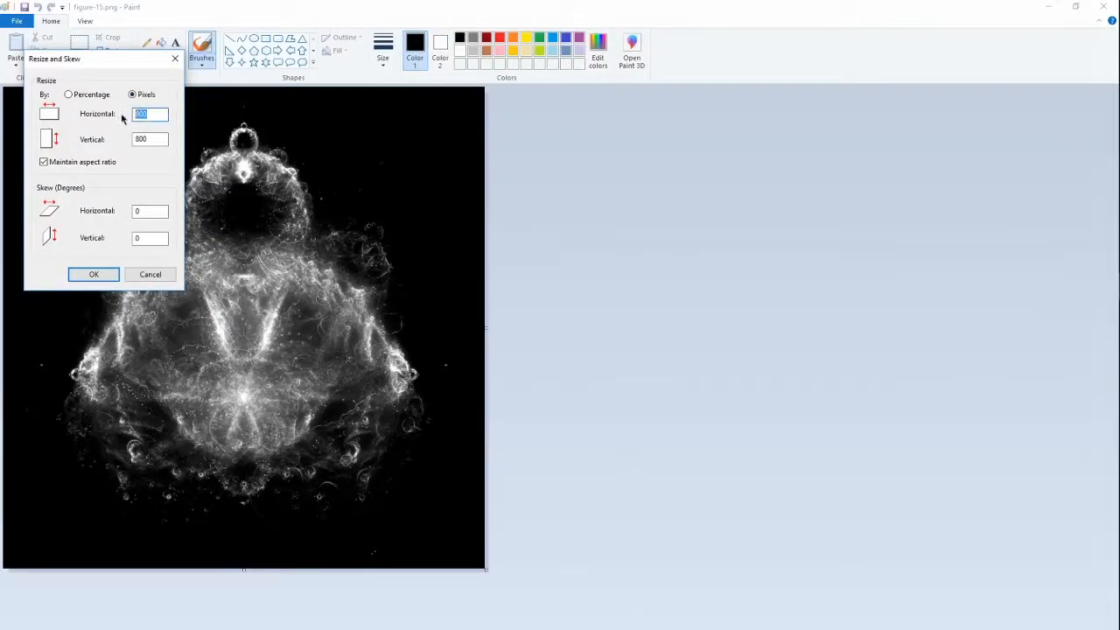
pyautogui.write('1025')
pyautogui.press('Tab')
pyautogui.write('1025')
pyautogui.click(104, 274)
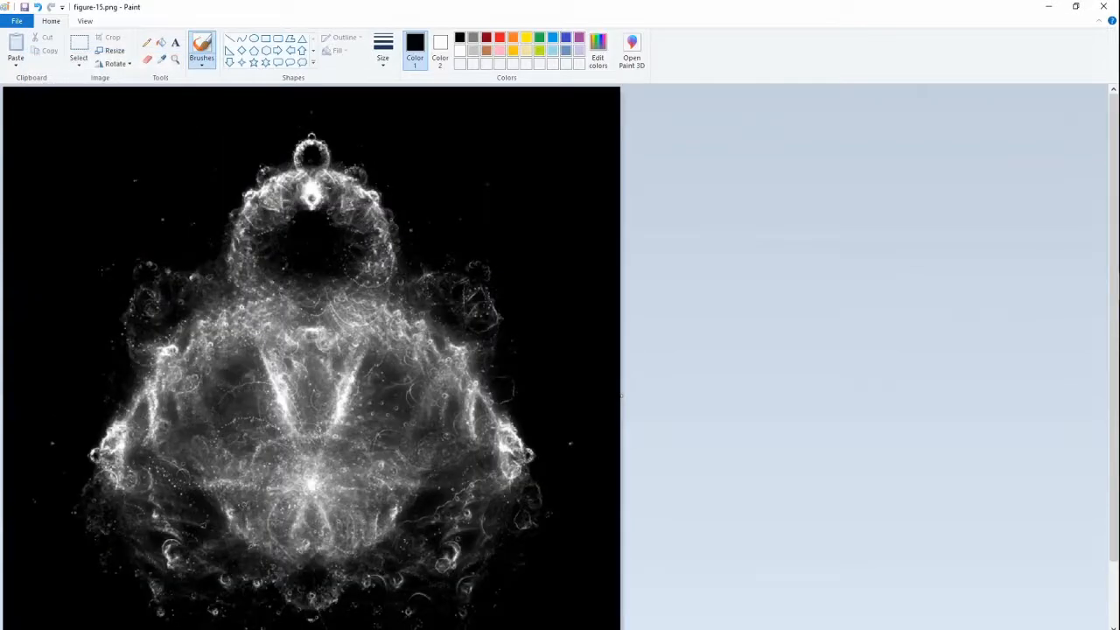
pyautogui.click(1103, 6)
# Resize the spiral image 91202738.1HexsAVm.BofFmap43DEM.jpg to 1025 × 1025 pixels in Paint and save it
pyautogui.rightClick(21, 77)
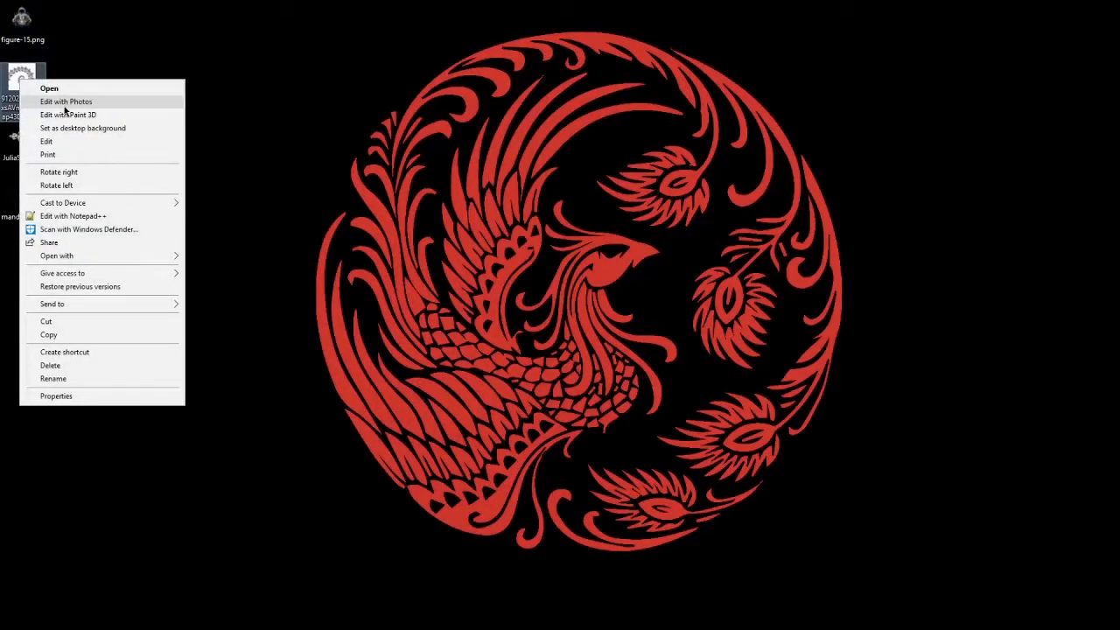
pyautogui.click(46, 141)
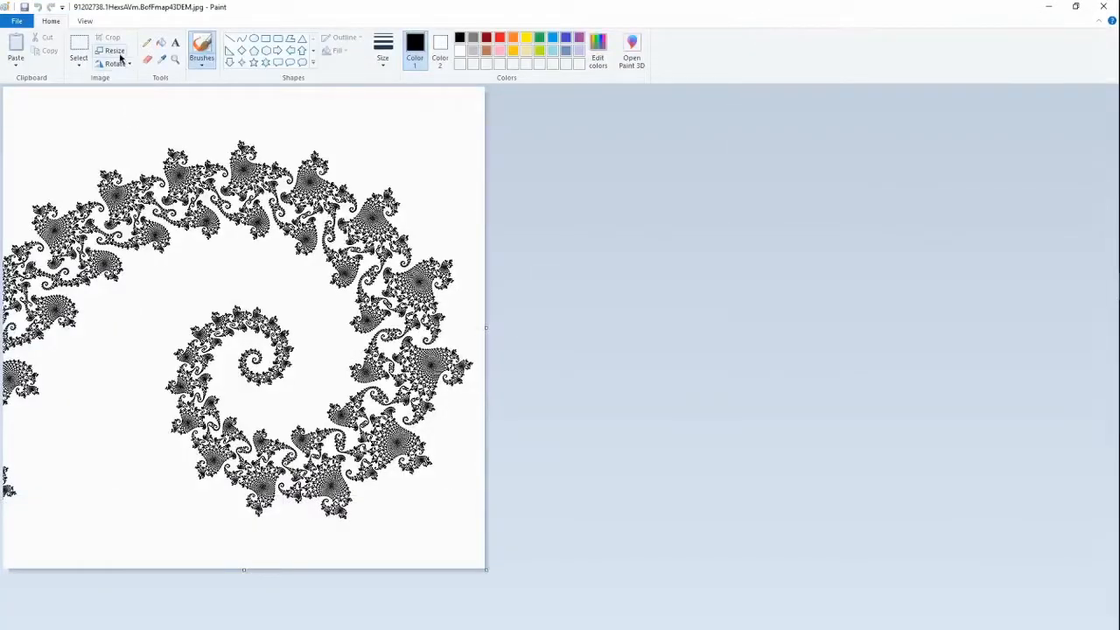
pyautogui.click(115, 50)
pyautogui.click(132, 93)
pyautogui.moveTo(146, 114); pyautogui.dragTo(116, 110)
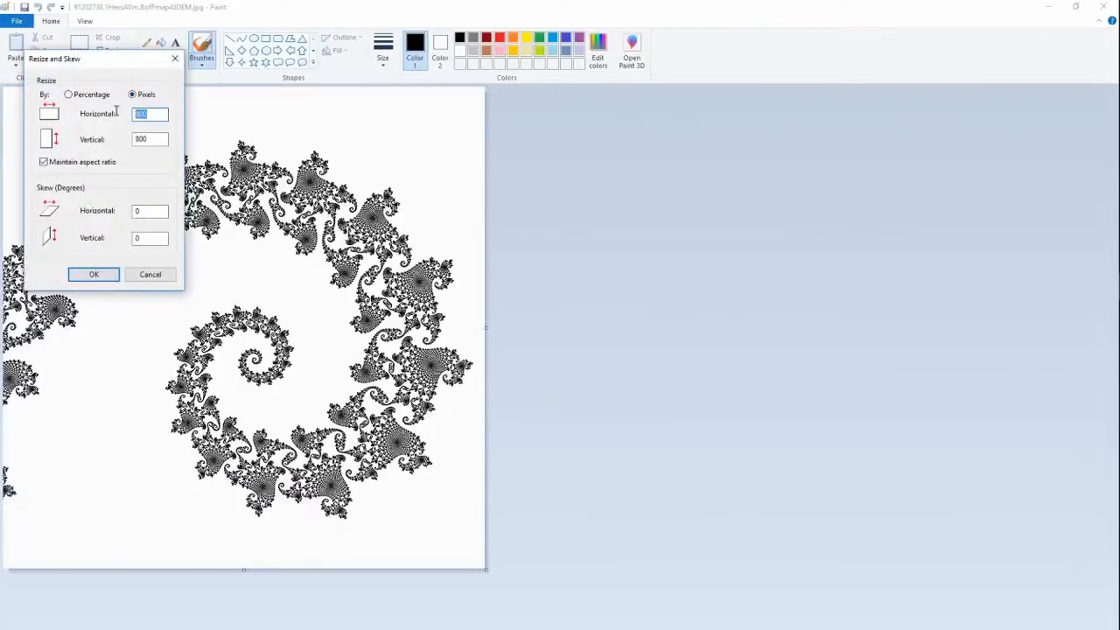
pyautogui.write('1025')
pyautogui.press('Return')
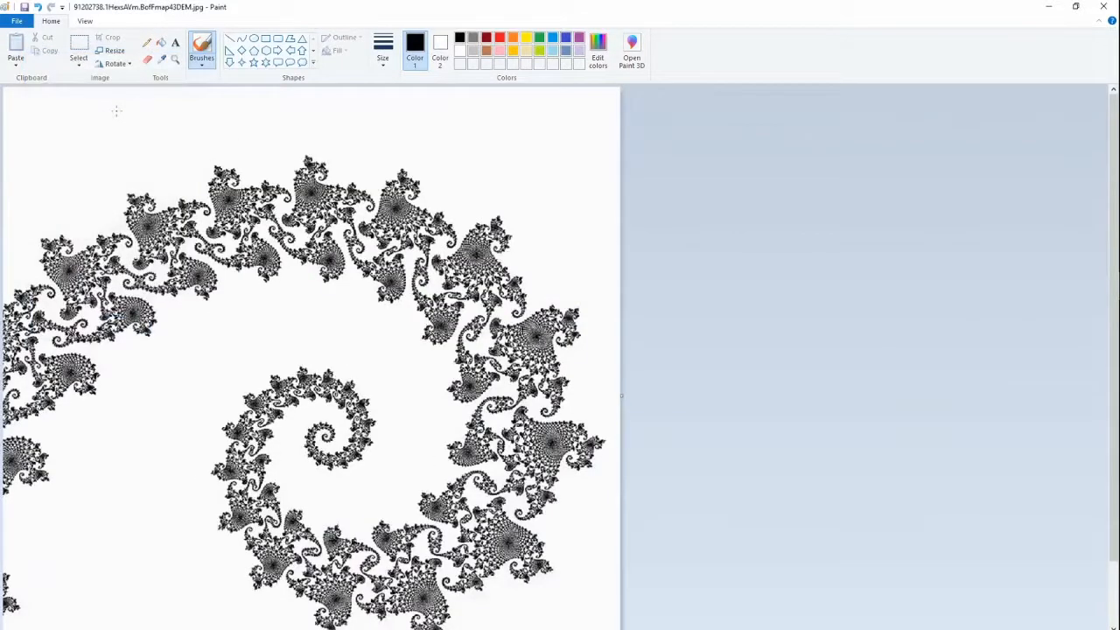
pyautogui.click(25, 7)
pyautogui.click(1099, 6)
# Resize JuliaSetOfJulia.png to 1025 × 1025 pixels in Paint and save it
pyautogui.rightClick(21, 139)
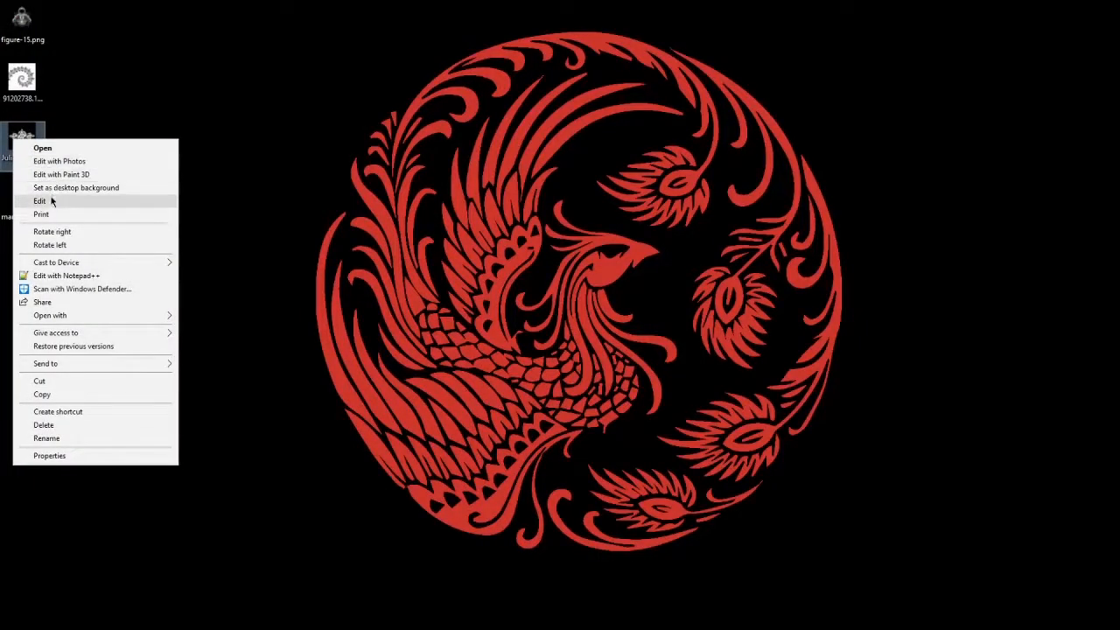
pyautogui.click(70, 188)
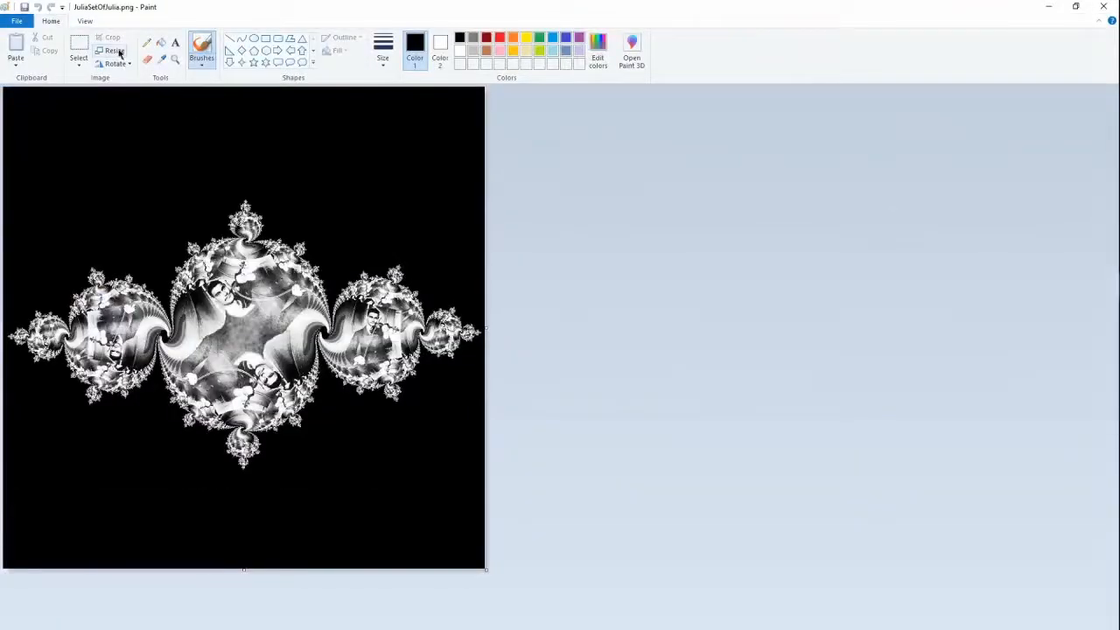
pyautogui.click(112, 50)
pyautogui.click(132, 94)
pyautogui.moveTo(150, 114); pyautogui.dragTo(107, 115)
pyautogui.write('1000')
pyautogui.press('Return')
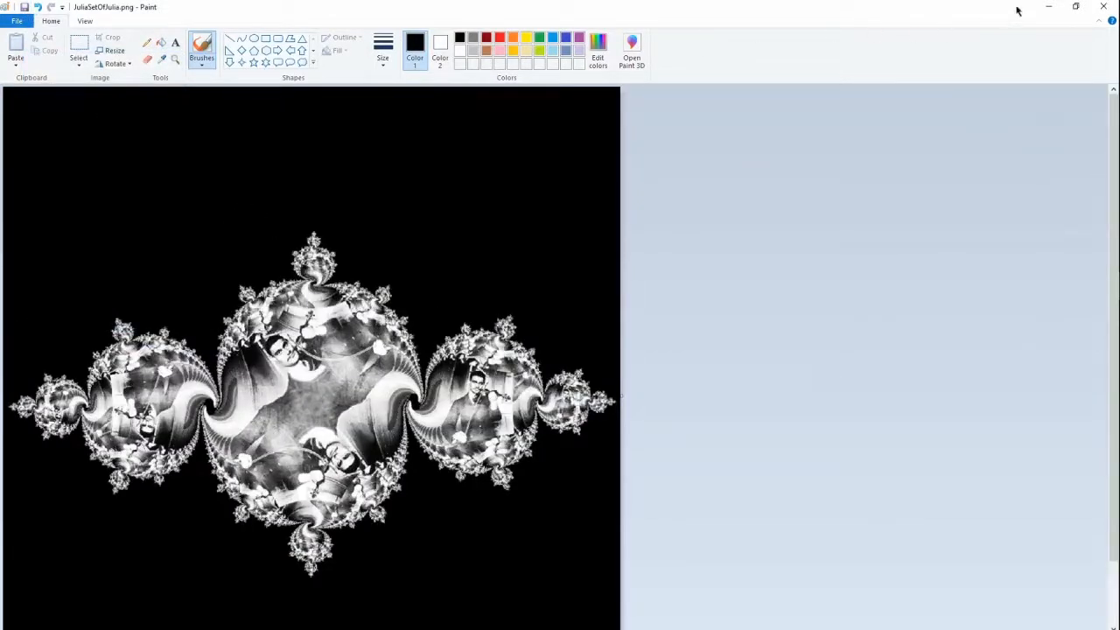
pyautogui.click(1101, 8)
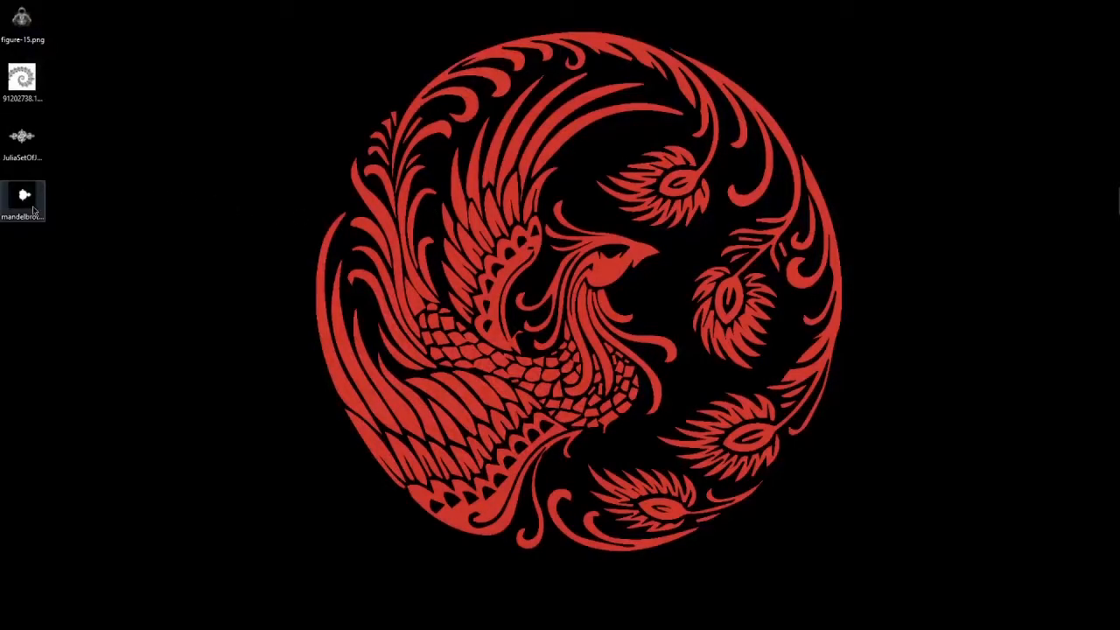
# Resize mandelbrot.png to 1025 × 1025 pixels in Paint and save it
pyautogui.rightClick(33, 208)
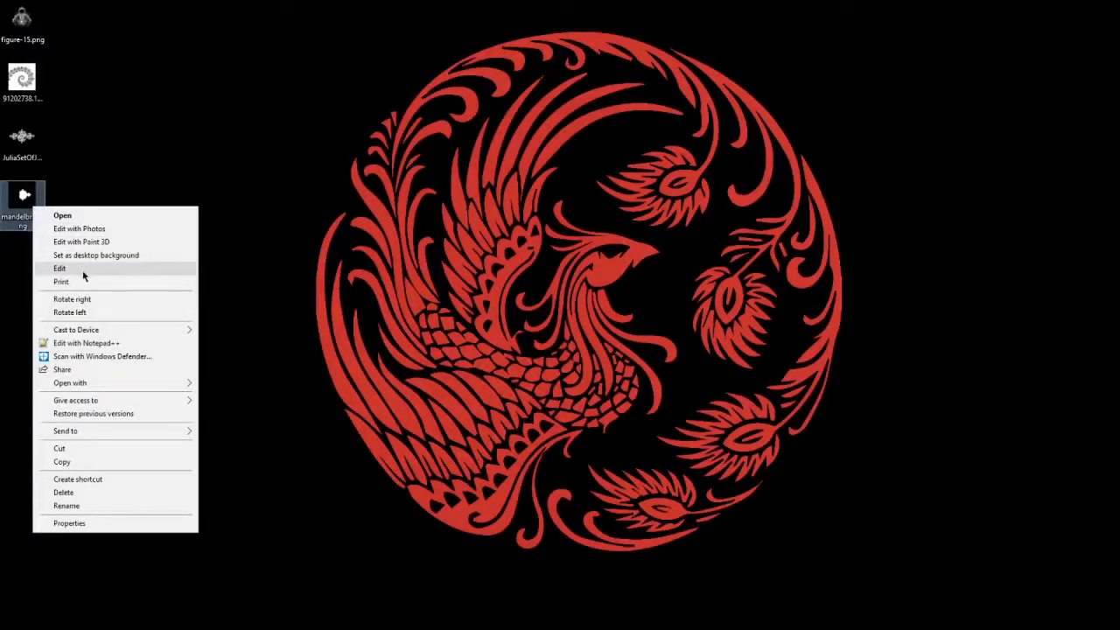
pyautogui.click(59, 268)
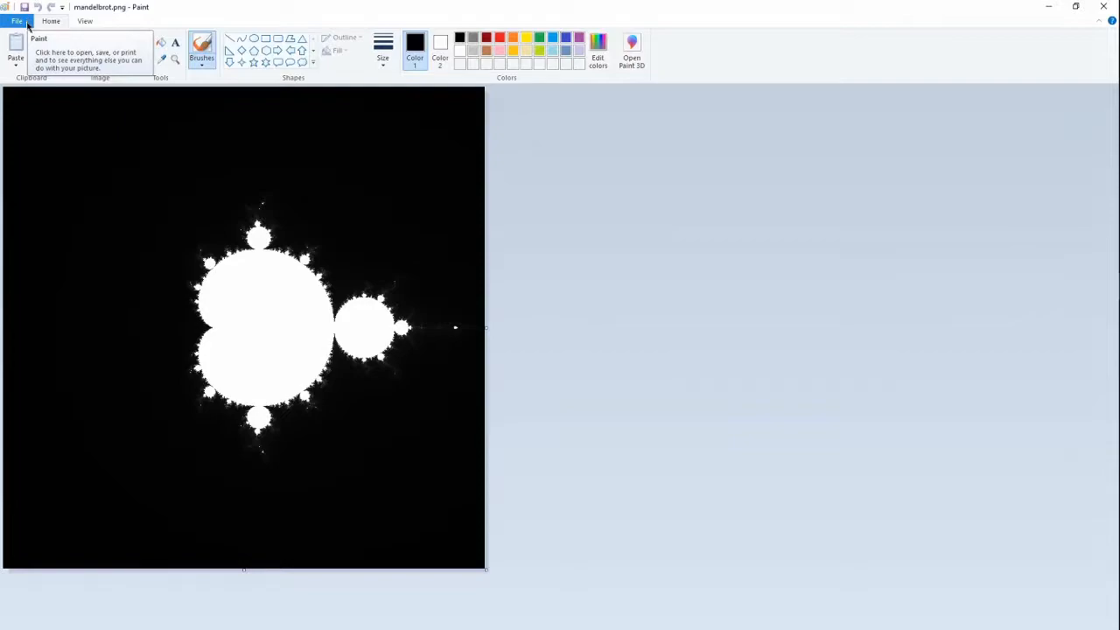
pyautogui.click(28, 25)
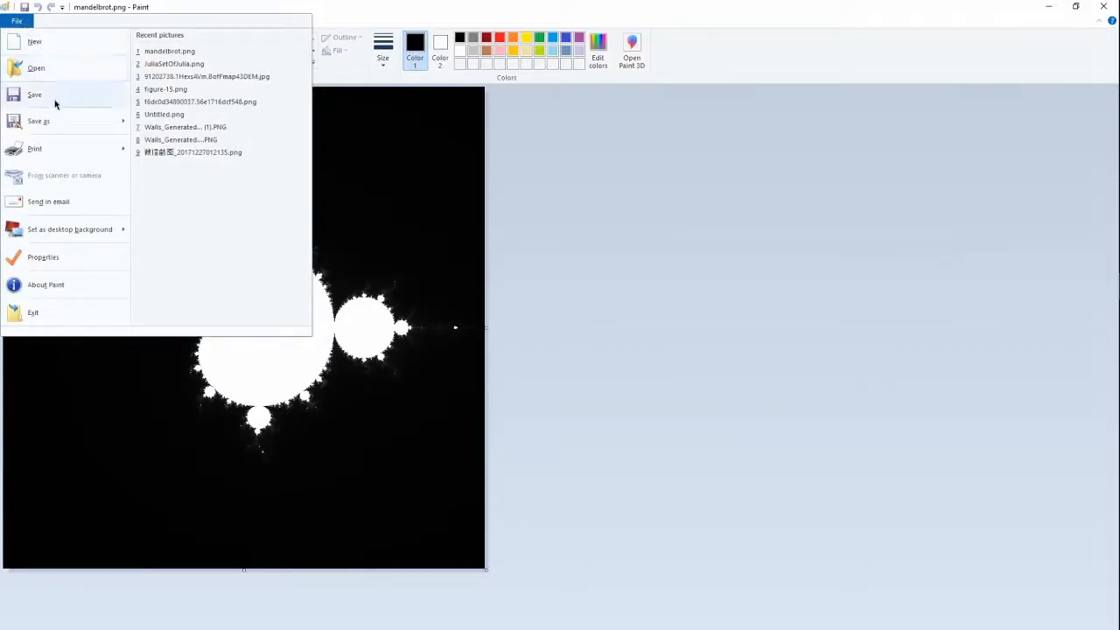
pyautogui.click(181, 6)
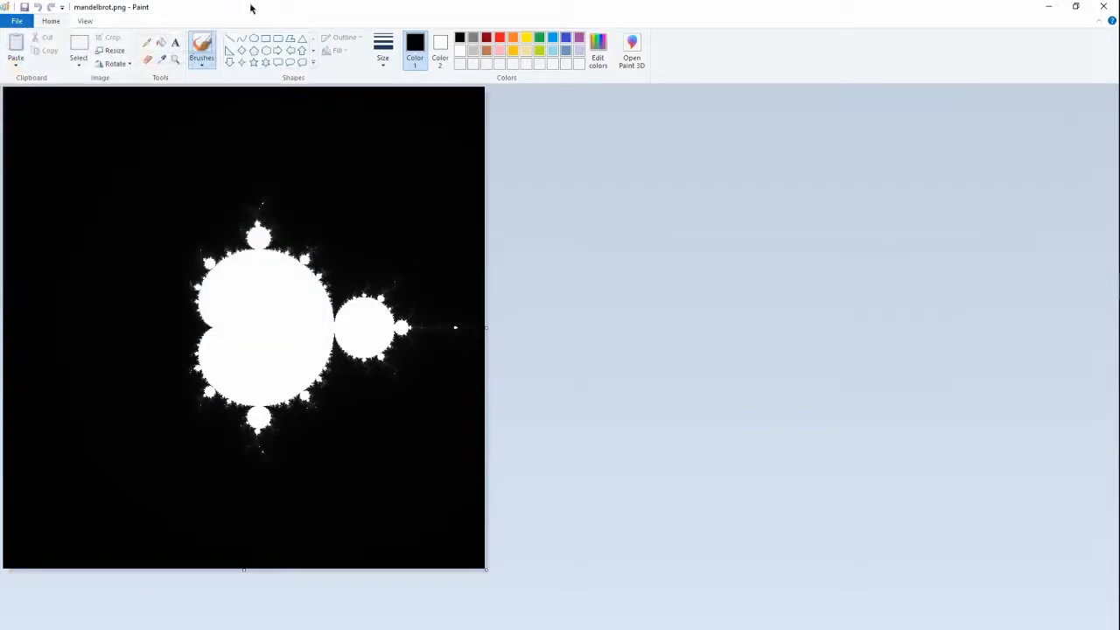
pyautogui.click(100, 55)
pyautogui.click(132, 95)
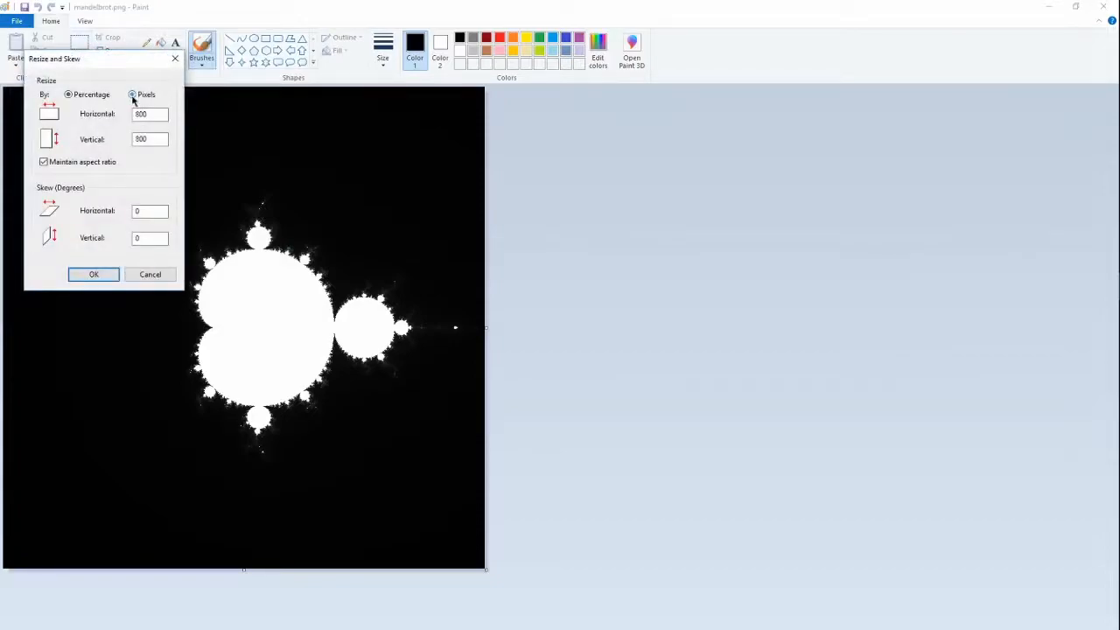
pyautogui.doubleClick(137, 112)
pyautogui.write('1000')
pyautogui.press('Return')
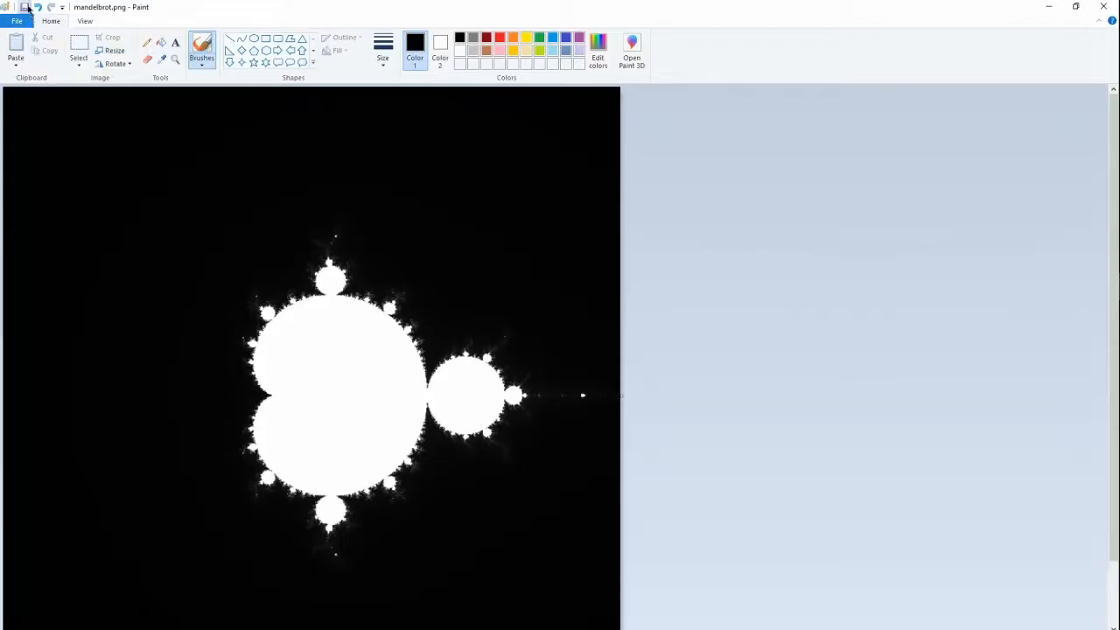
pyautogui.click(1091, 11)
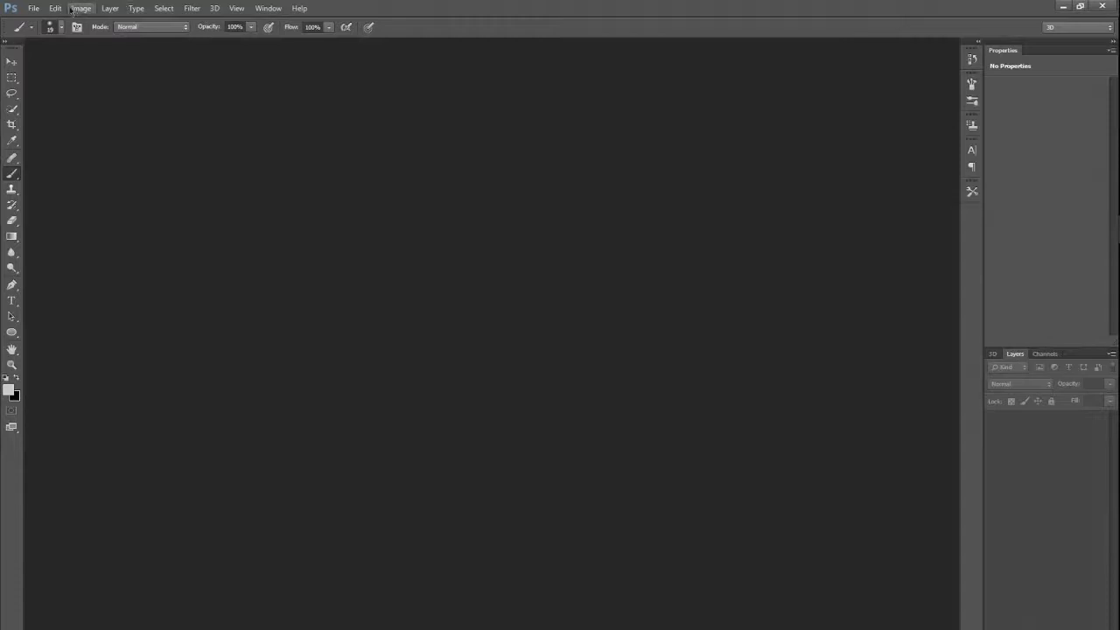
# Open the four fractal images from the Desktop together in Photoshop
pyautogui.click(36, 9)
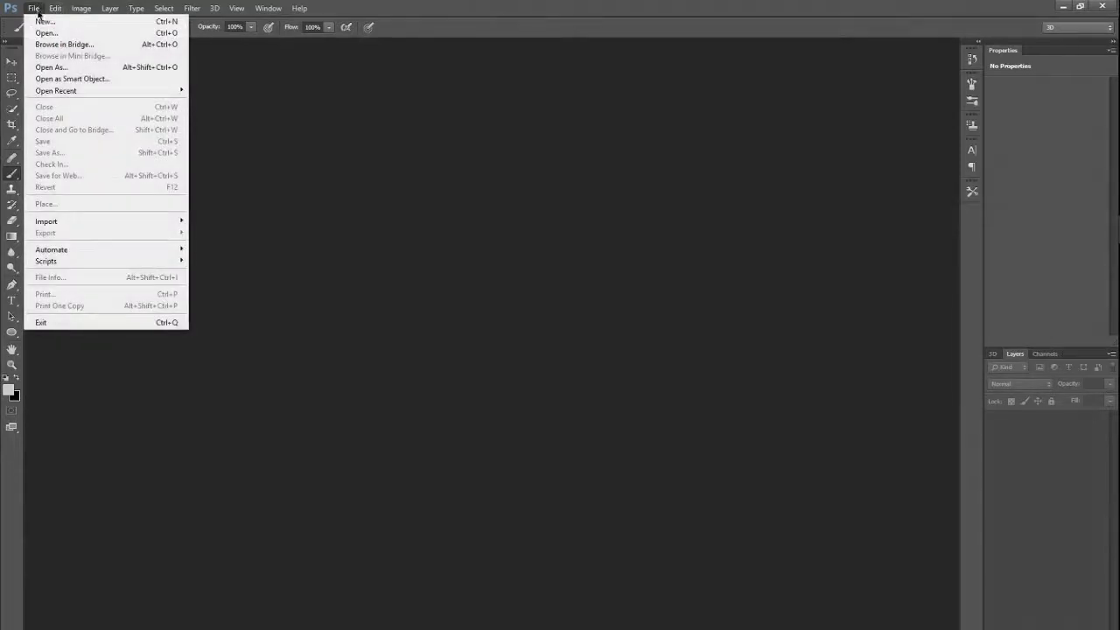
pyautogui.click(40, 34)
pyautogui.moveTo(513, 332); pyautogui.dragTo(691, 210)
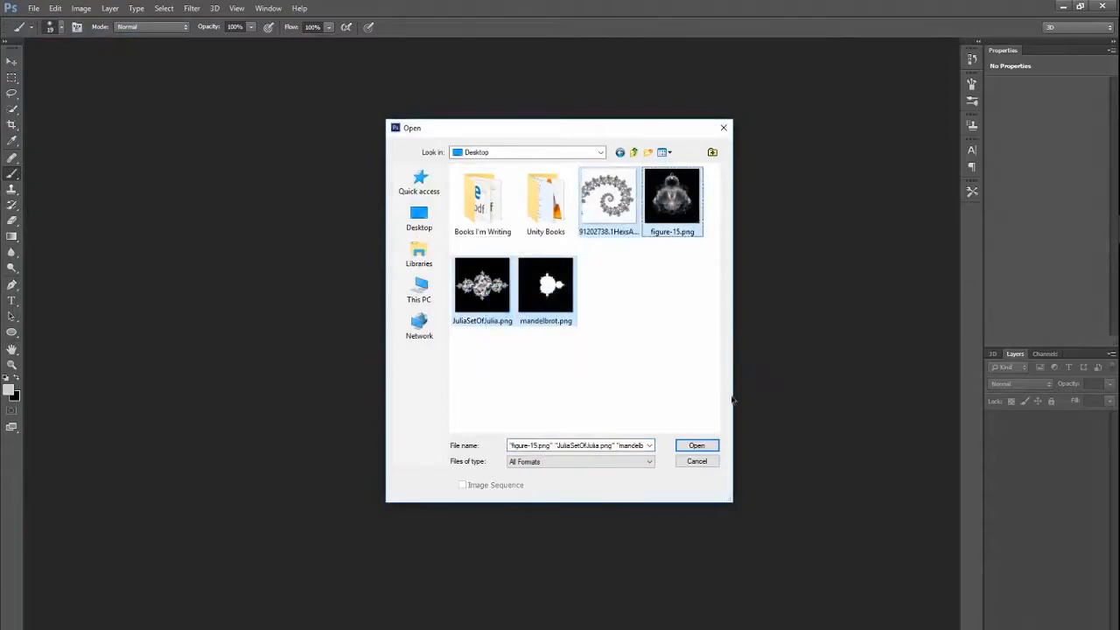
pyautogui.click(700, 448)
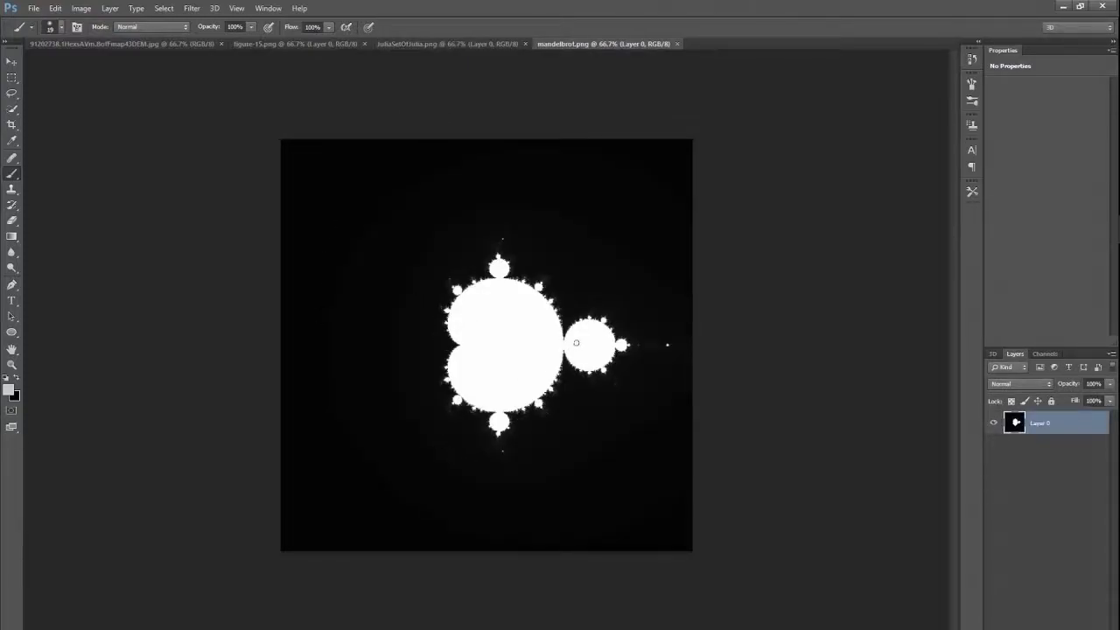
# Save a Photoshop Raw copy of the Mandelbrot image to the Desktop as mandelbrot.raw with non-interleaved channel order
pyautogui.click(33, 8)
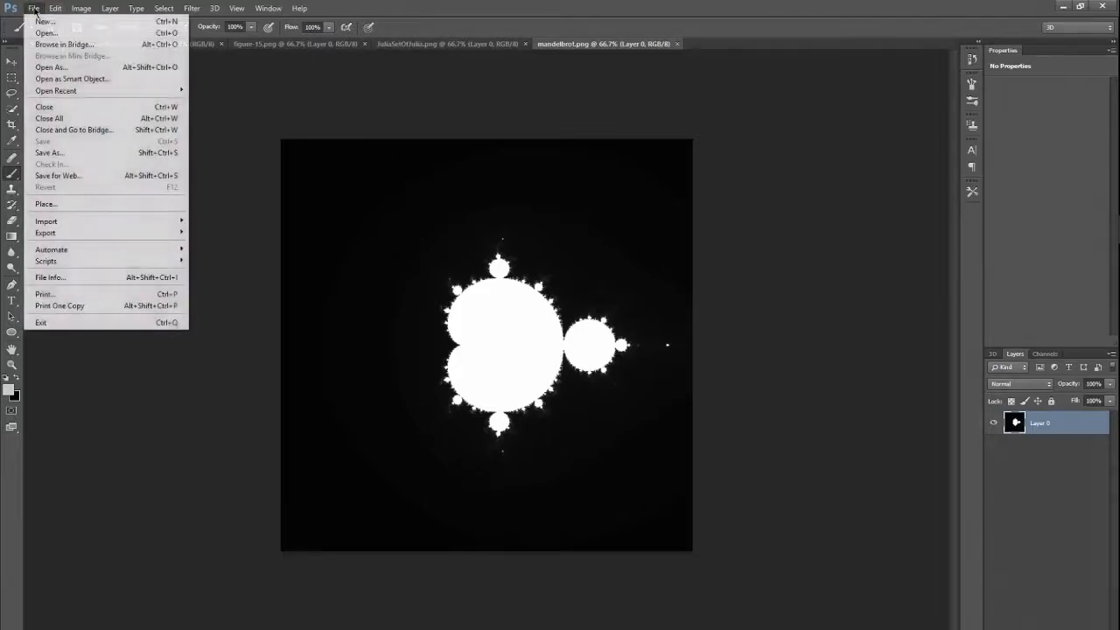
pyautogui.click(77, 154)
pyautogui.click(557, 359)
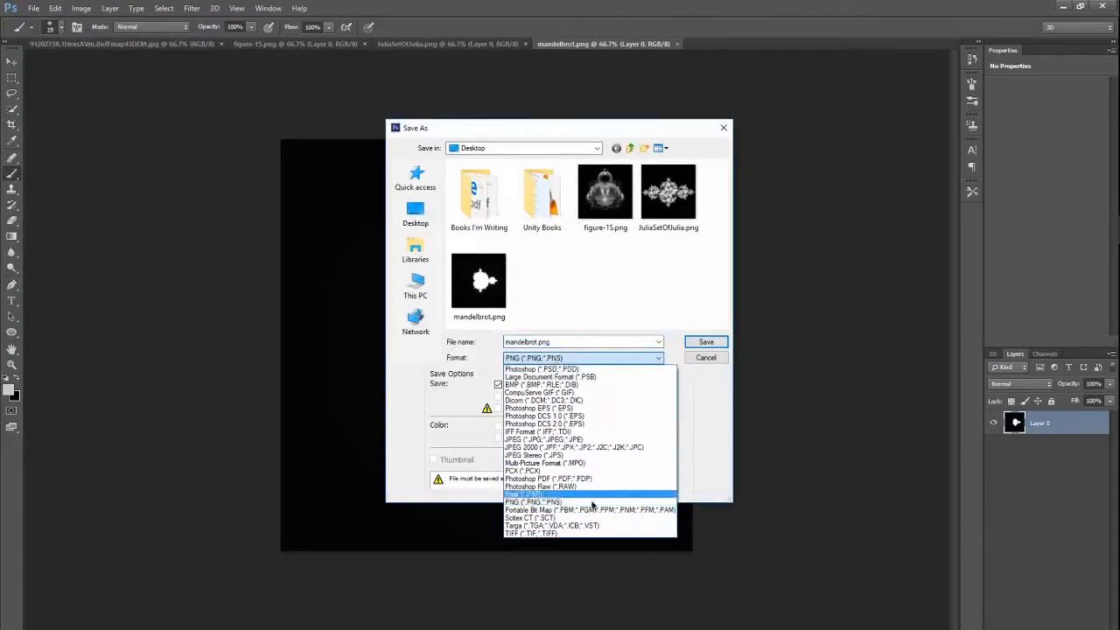
pyautogui.click(585, 487)
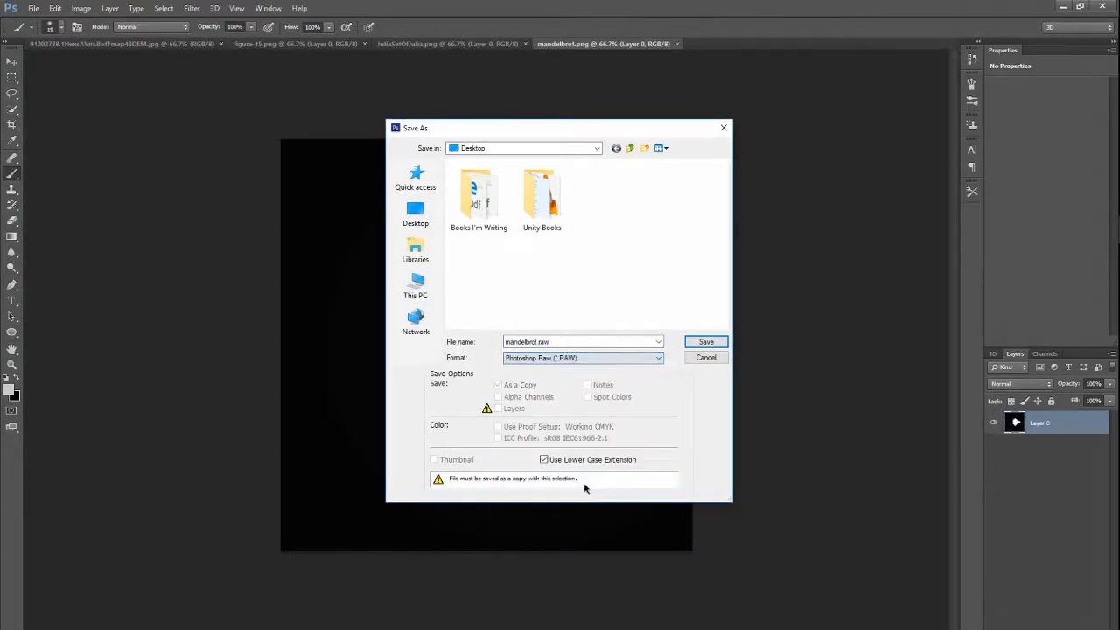
pyautogui.click(705, 342)
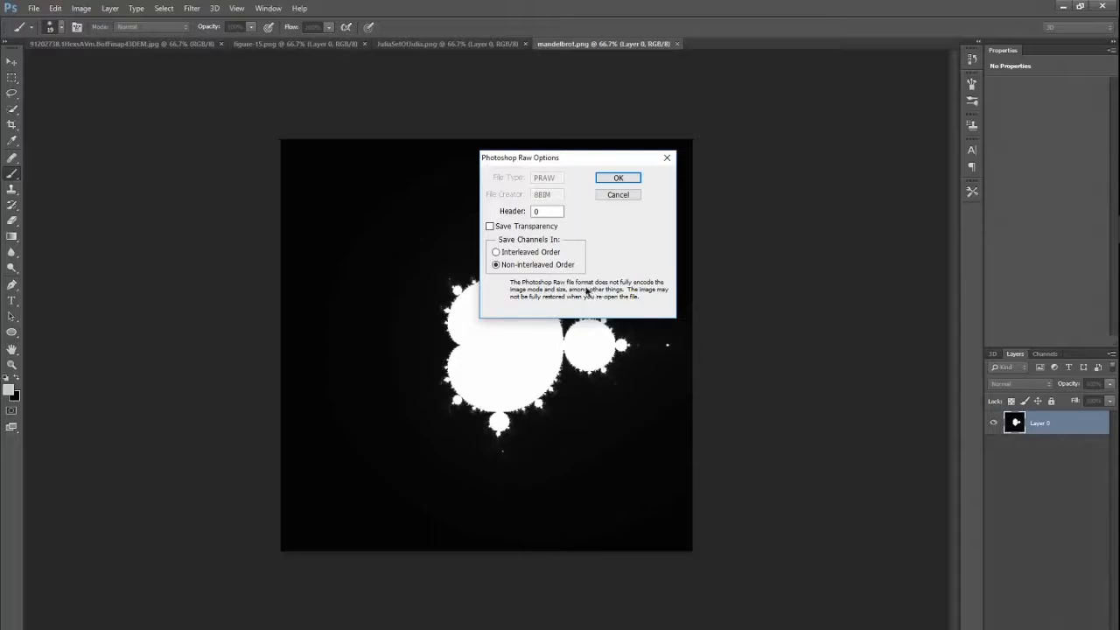
pyautogui.click(612, 178)
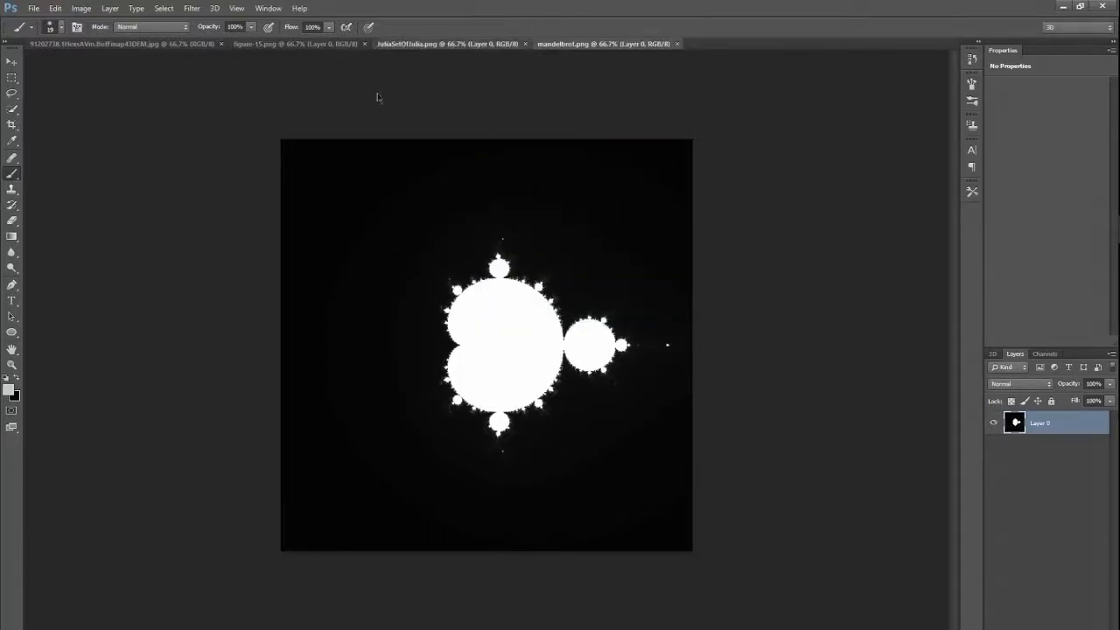
# Save a Photoshop Raw copy of the JuliaSetOfJulia image to the Desktop as JuliaSetOfJulia.raw with non-interleaved channel order
pyautogui.click(395, 43)
pyautogui.click(38, 8)
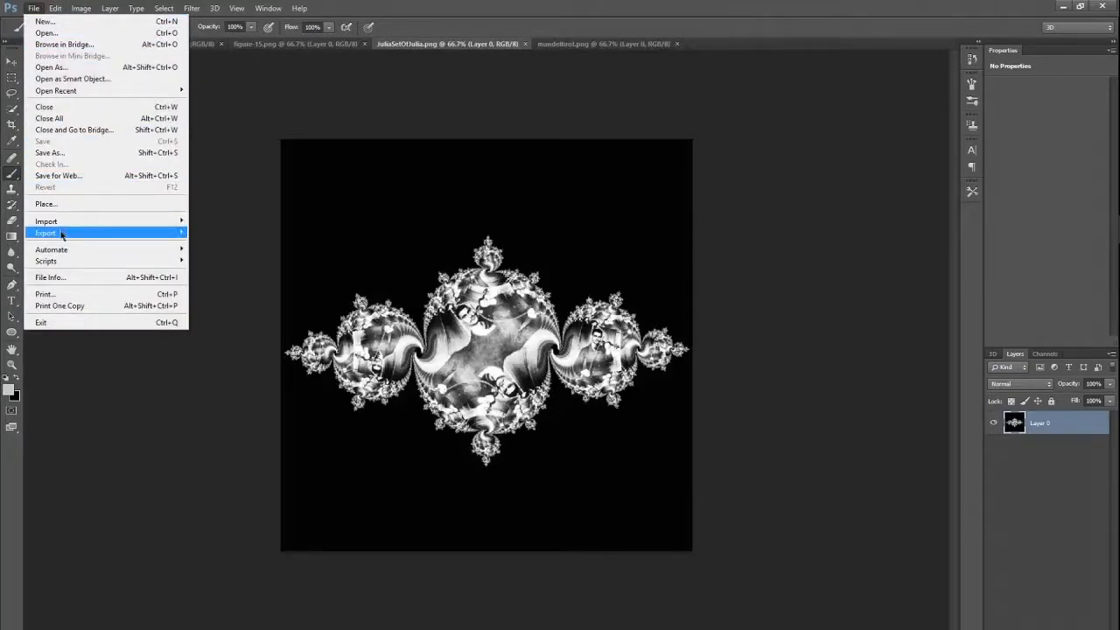
pyautogui.click(52, 152)
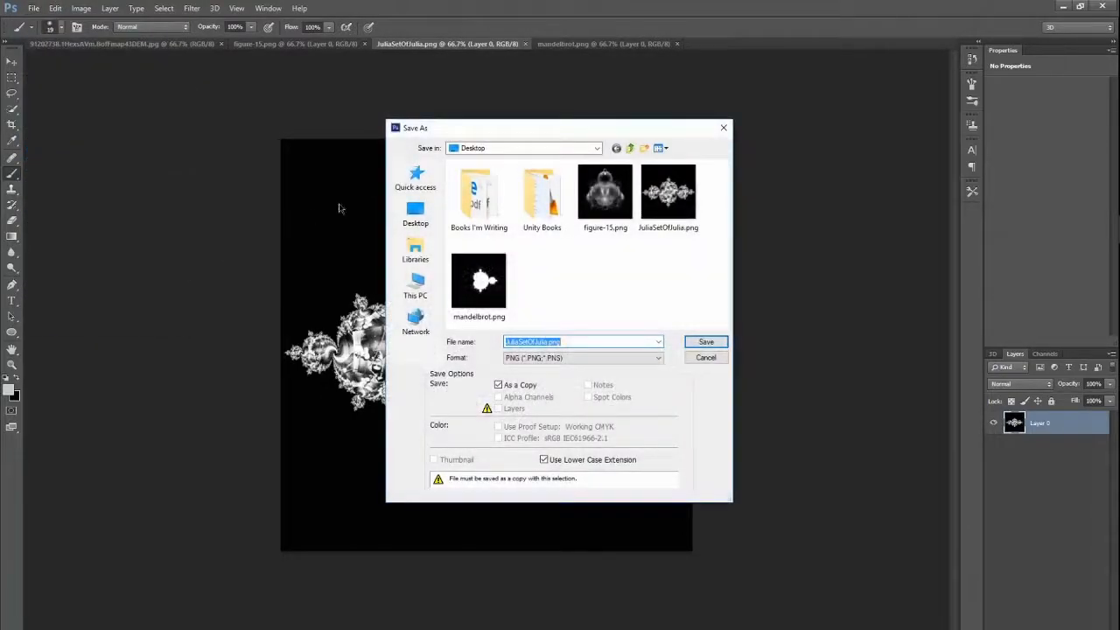
pyautogui.click(586, 358)
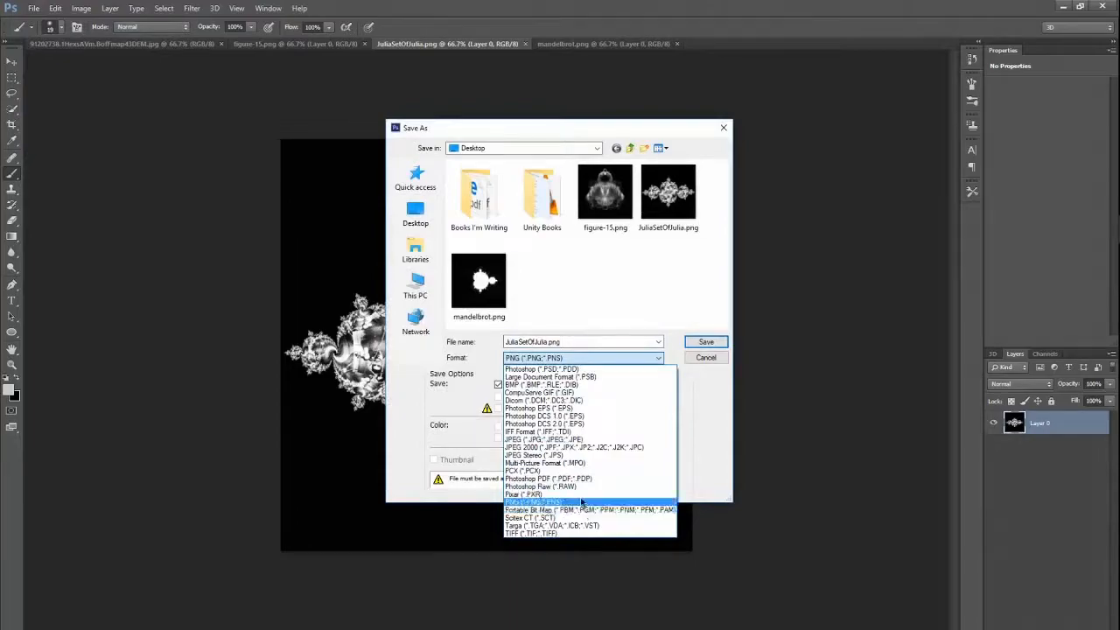
pyautogui.click(544, 487)
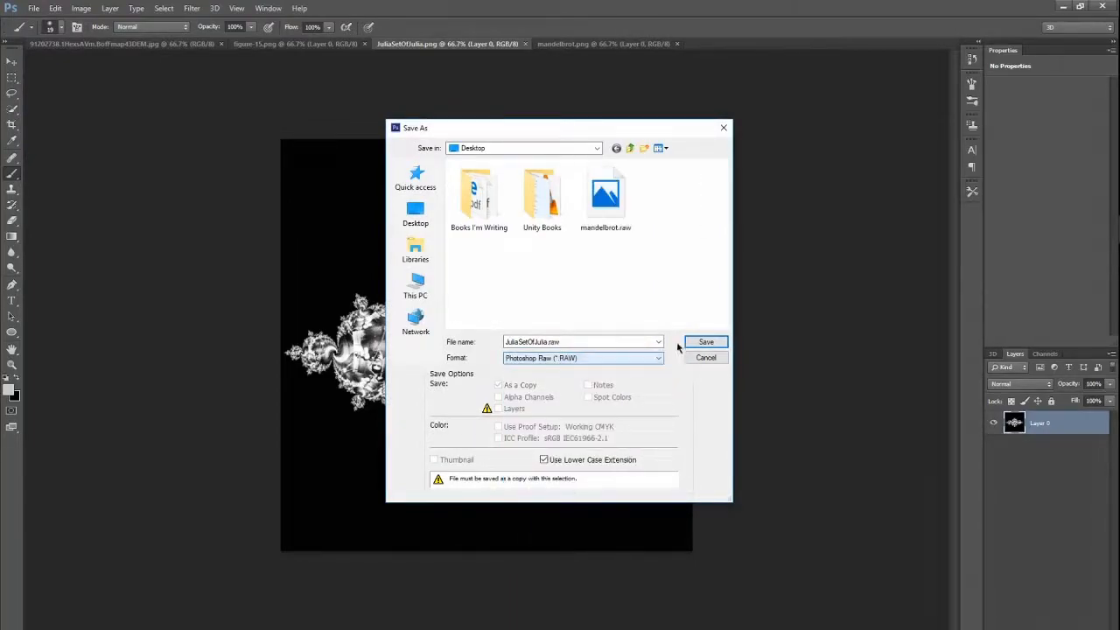
pyautogui.click(703, 342)
pyautogui.click(539, 265)
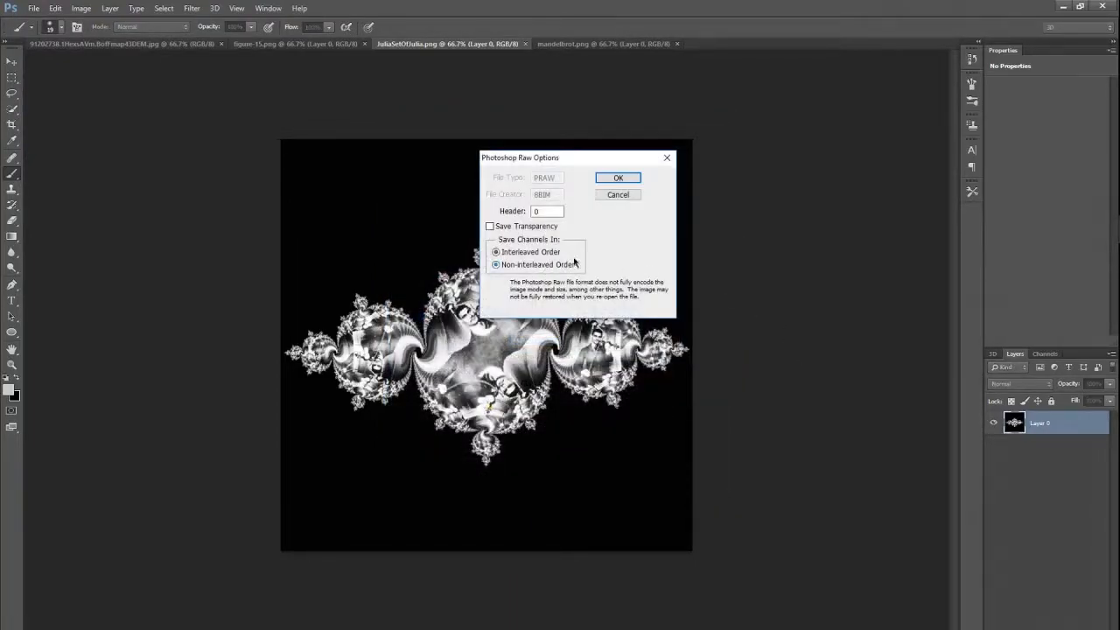
pyautogui.click(617, 179)
# Save a Photoshop Raw copy of the figure-15 image to the Desktop as figure-15.raw
pyautogui.click(254, 44)
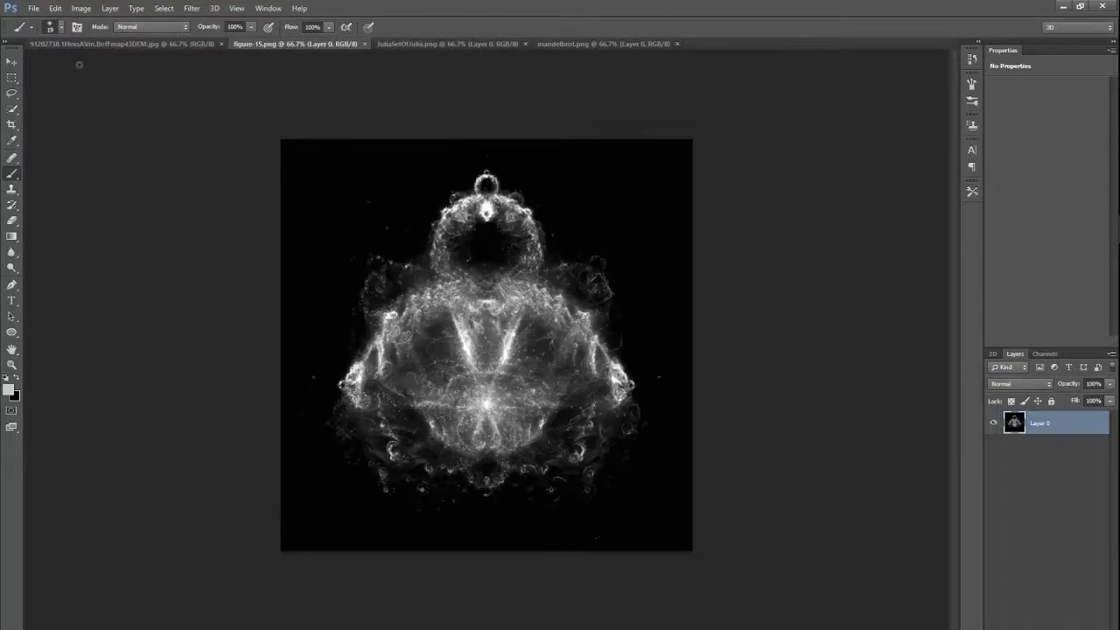
pyautogui.click(33, 8)
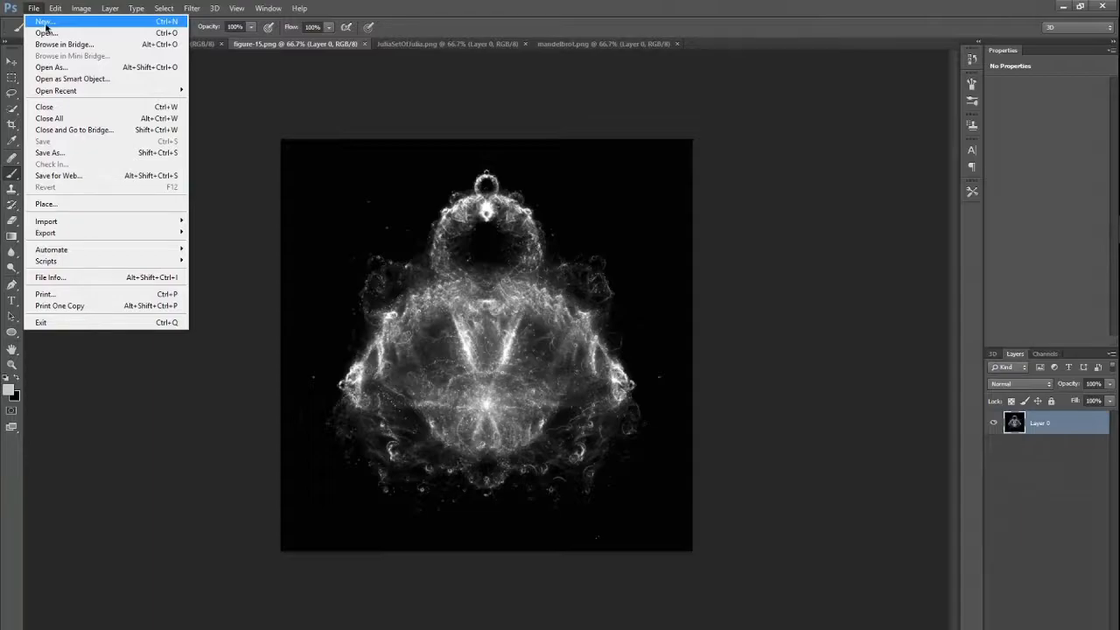
pyautogui.click(72, 155)
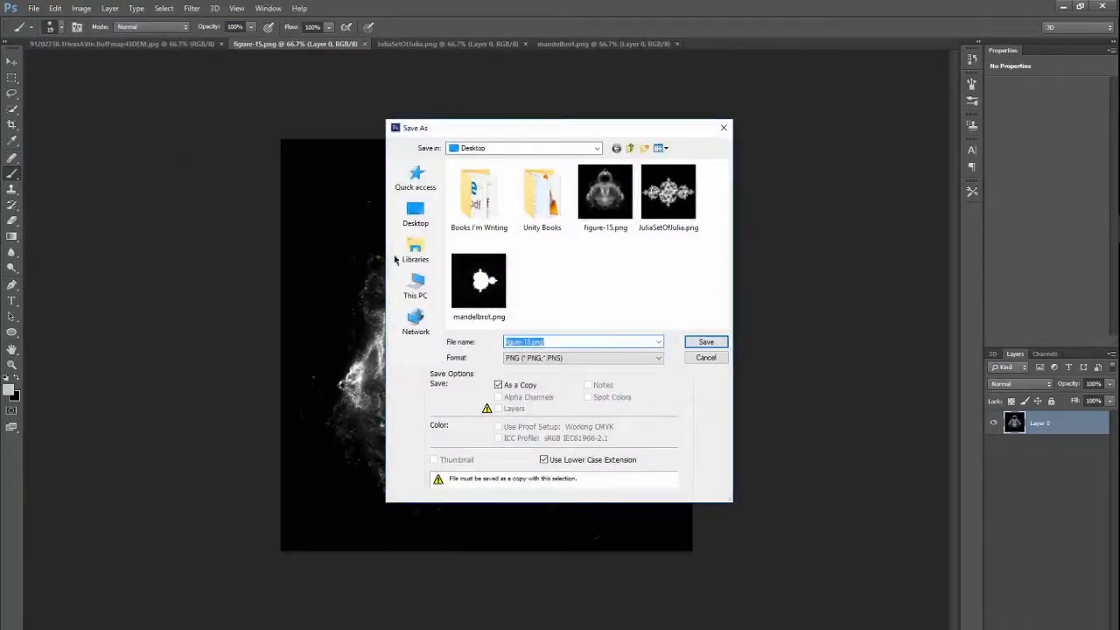
pyautogui.click(565, 357)
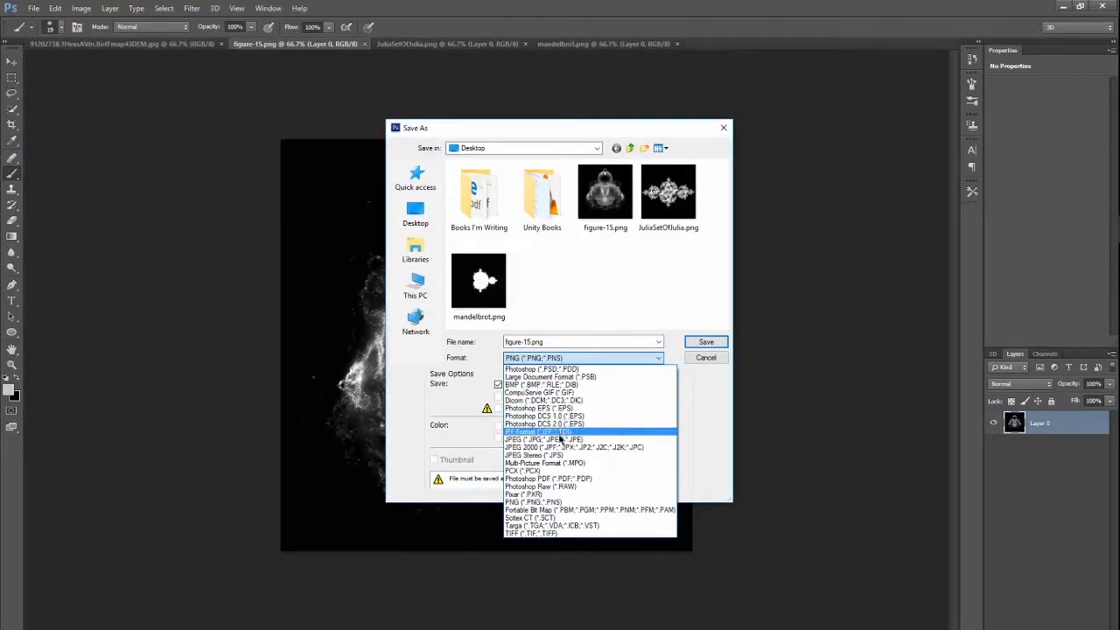
pyautogui.click(564, 486)
pyautogui.click(581, 343)
pyautogui.click(691, 341)
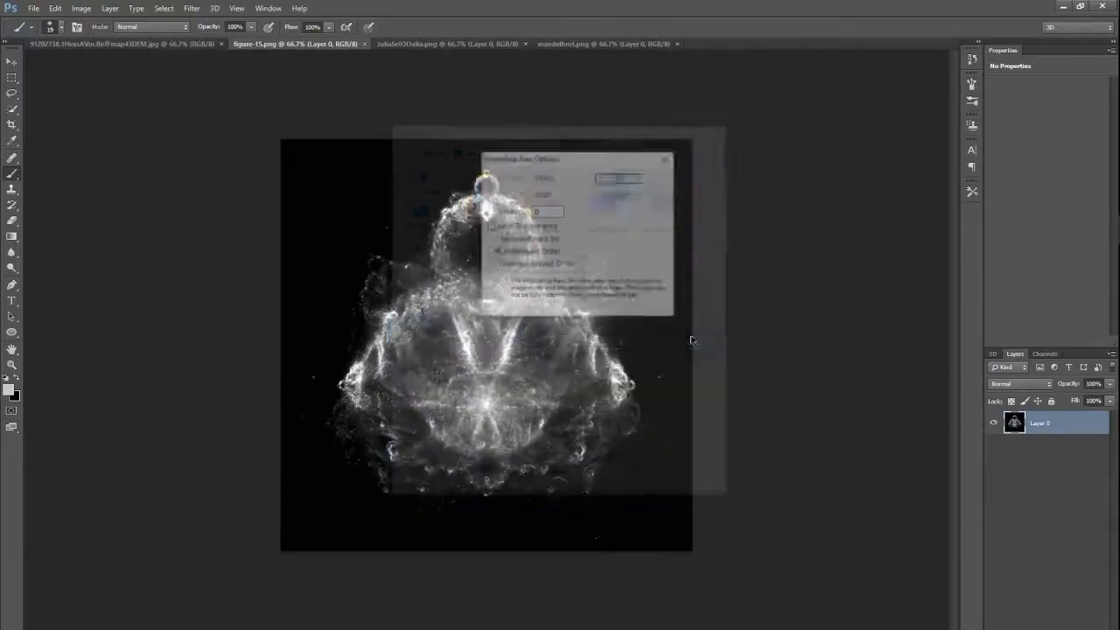
pyautogui.click(615, 179)
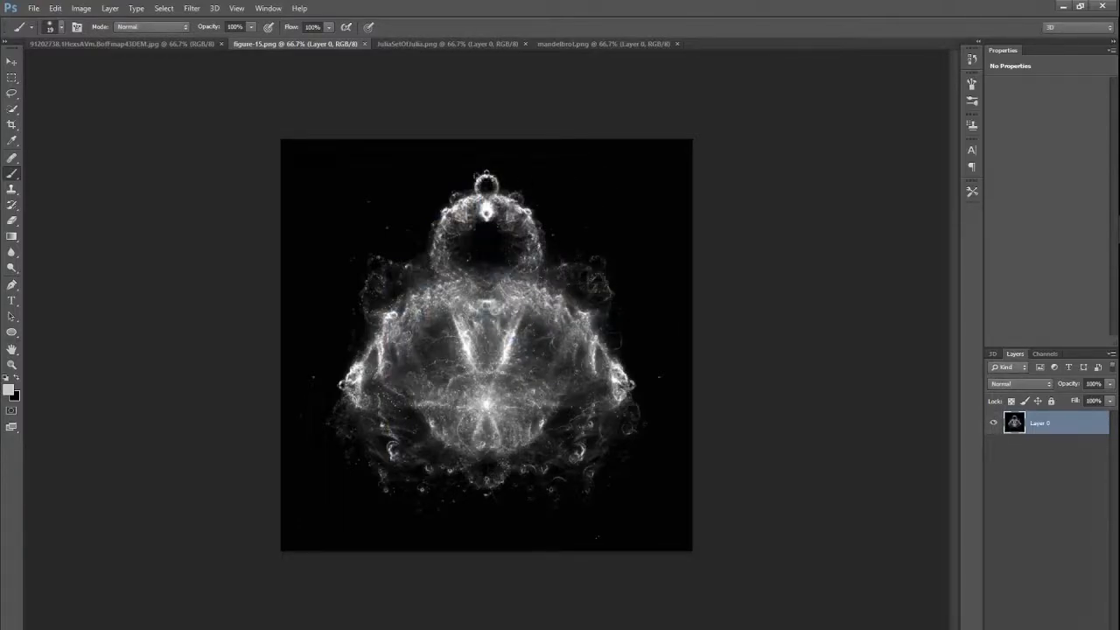
# Save a Photoshop Raw copy of the spiral fractal JPEG to the Desktop under its existing base name
pyautogui.click(185, 44)
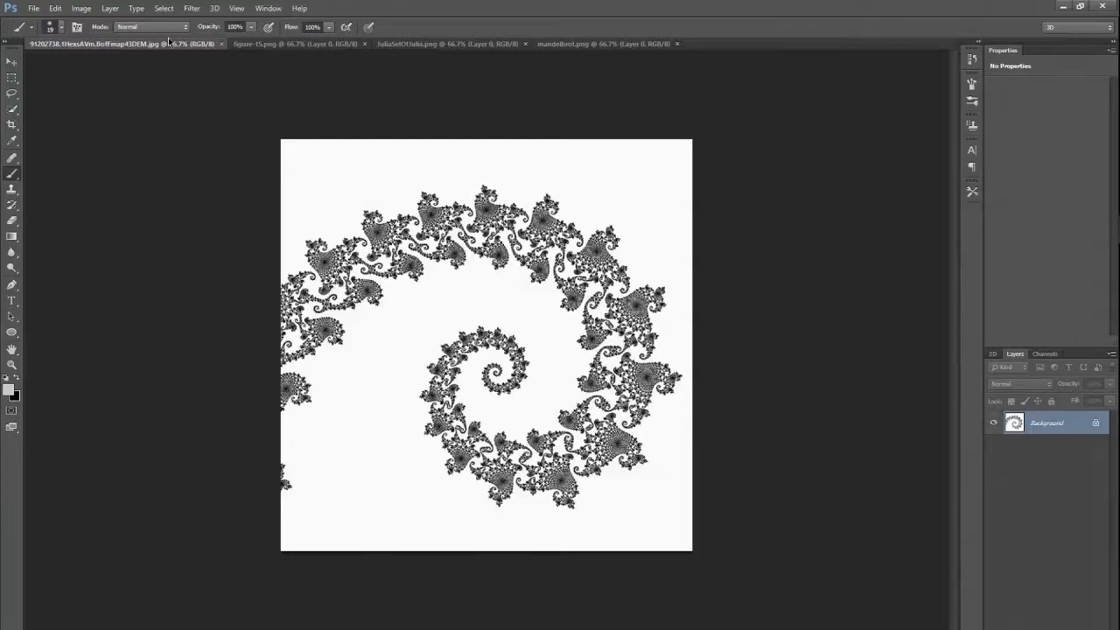
pyautogui.click(33, 8)
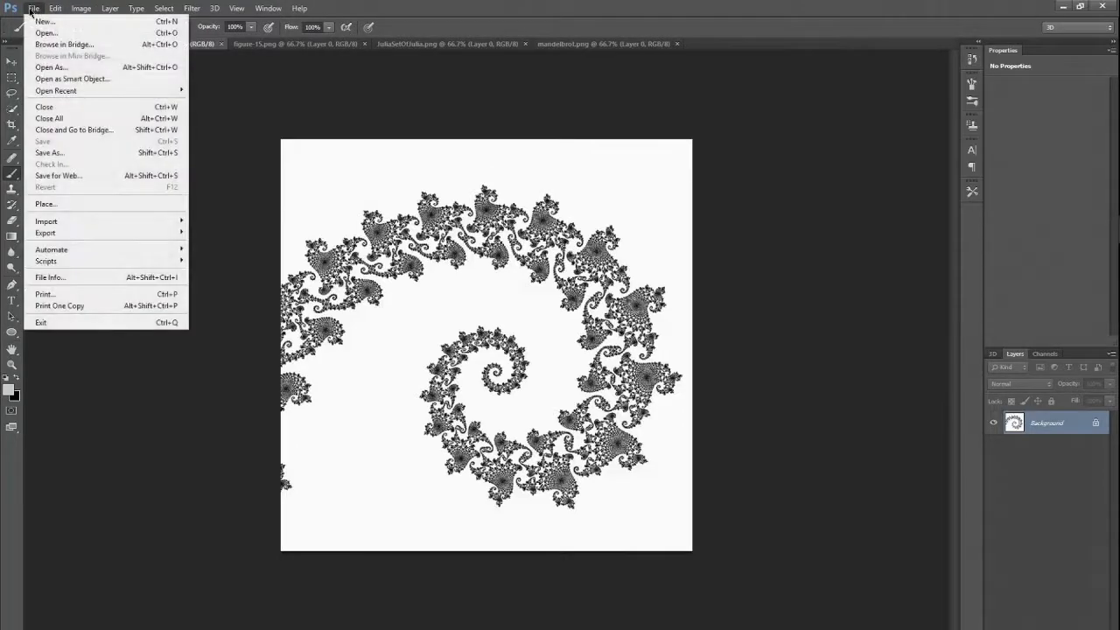
pyautogui.click(57, 153)
pyautogui.click(578, 358)
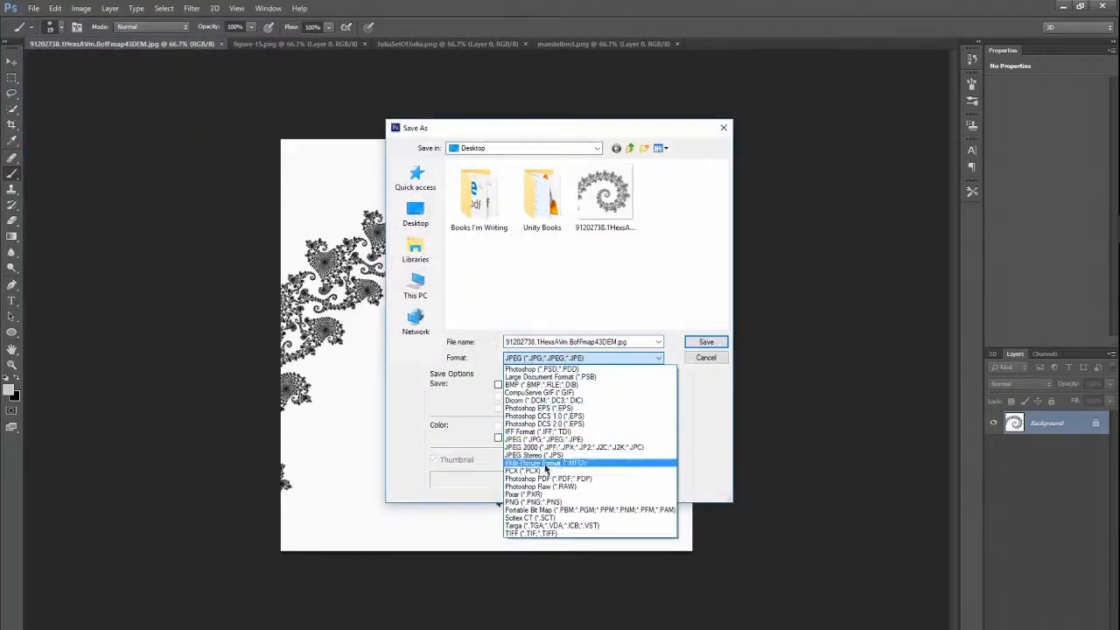
pyautogui.click(542, 487)
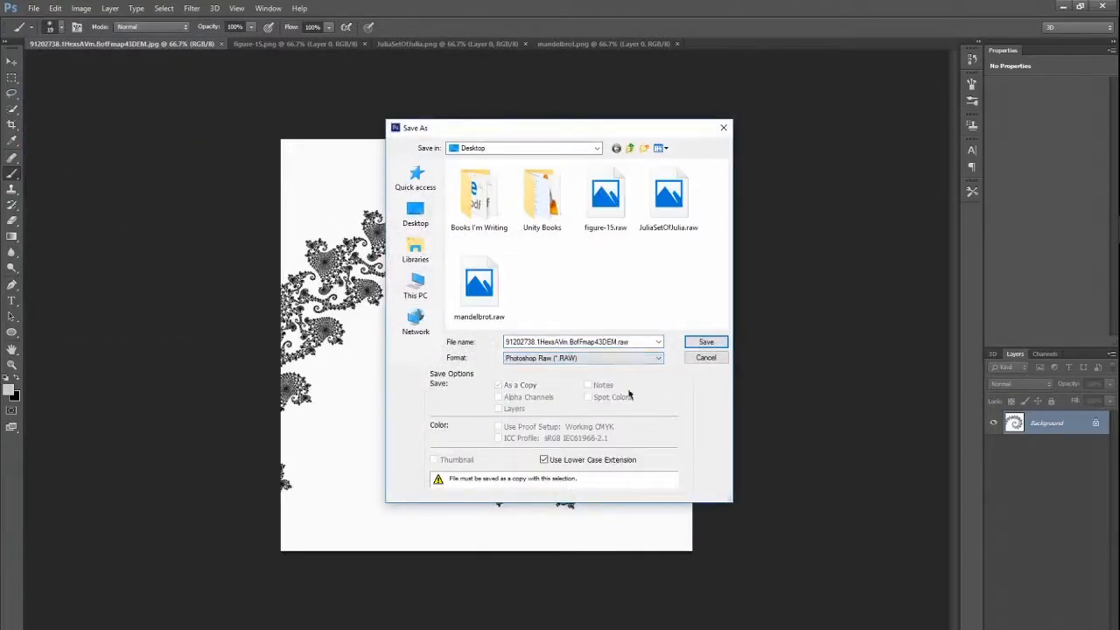
pyautogui.click(705, 343)
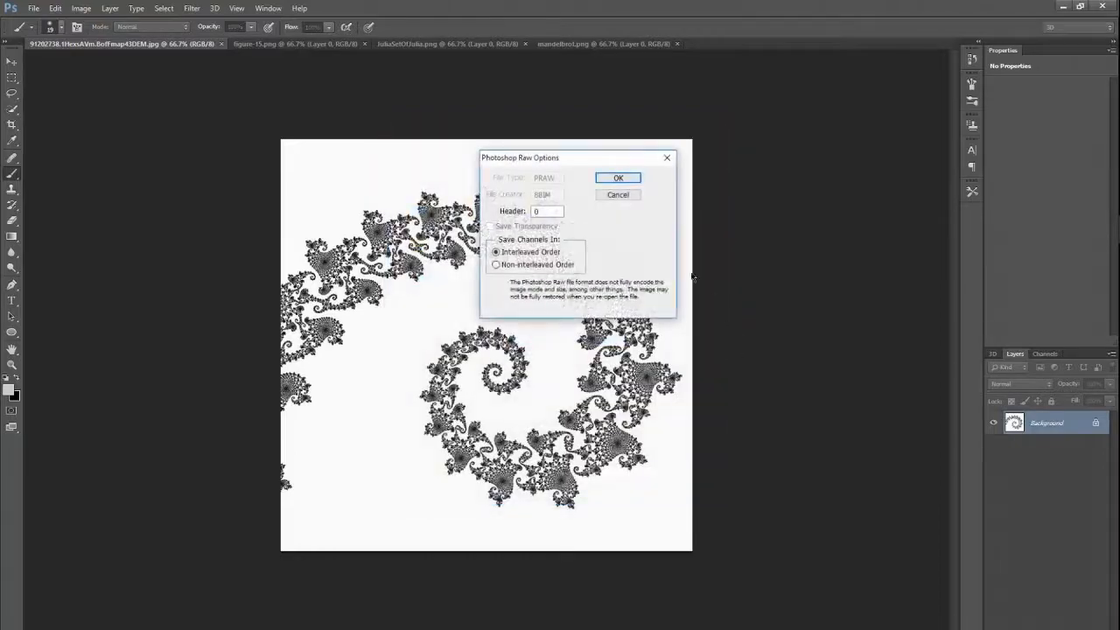
pyautogui.click(617, 179)
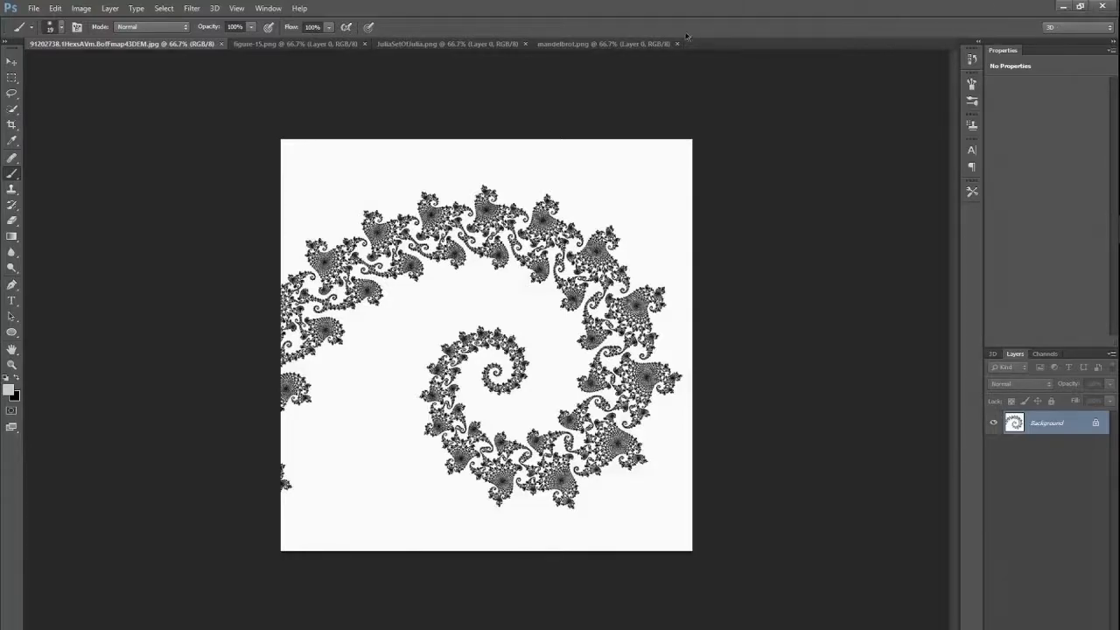
# Close all four fractal images without saving changes and exit Photoshop
pyautogui.click(325, 80)
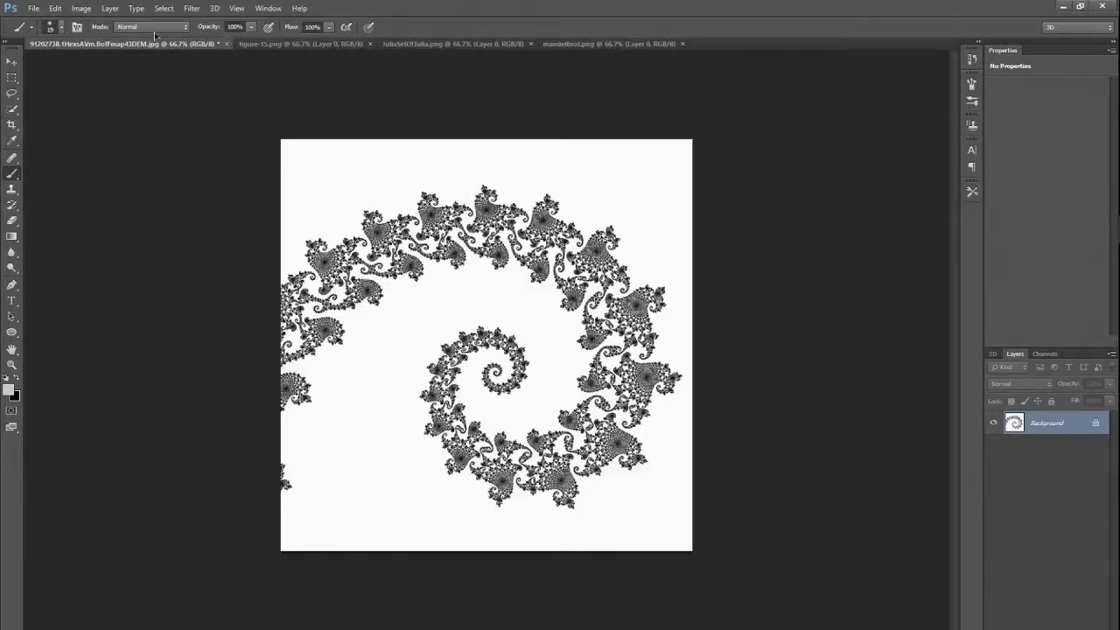
pyautogui.click(28, 10)
pyautogui.click(365, 109)
pyautogui.click(225, 44)
pyautogui.click(551, 251)
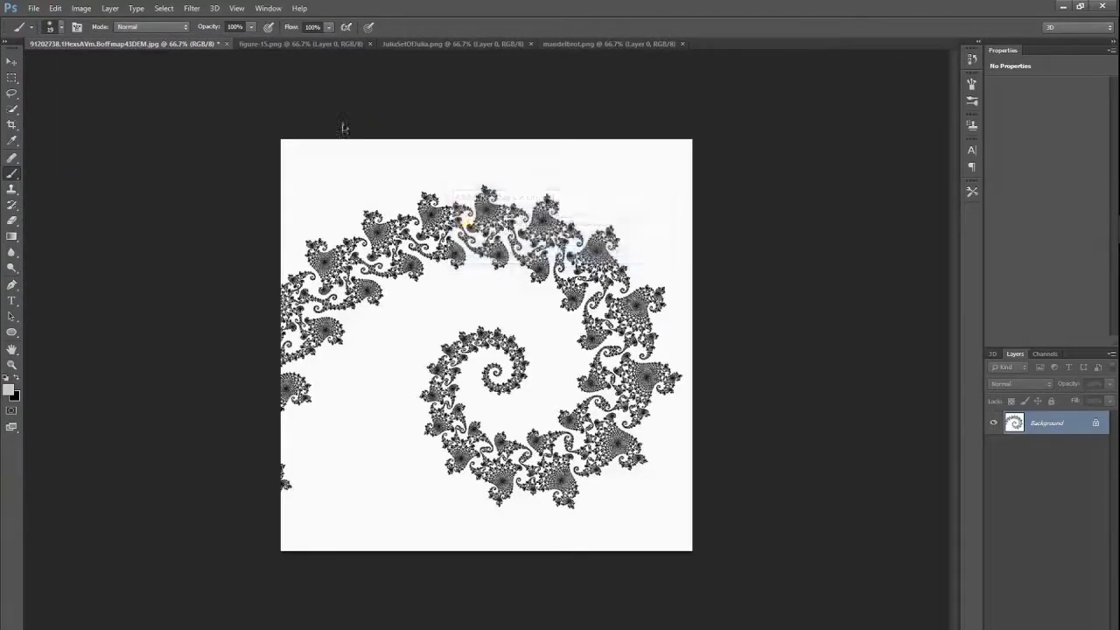
pyautogui.click(161, 43)
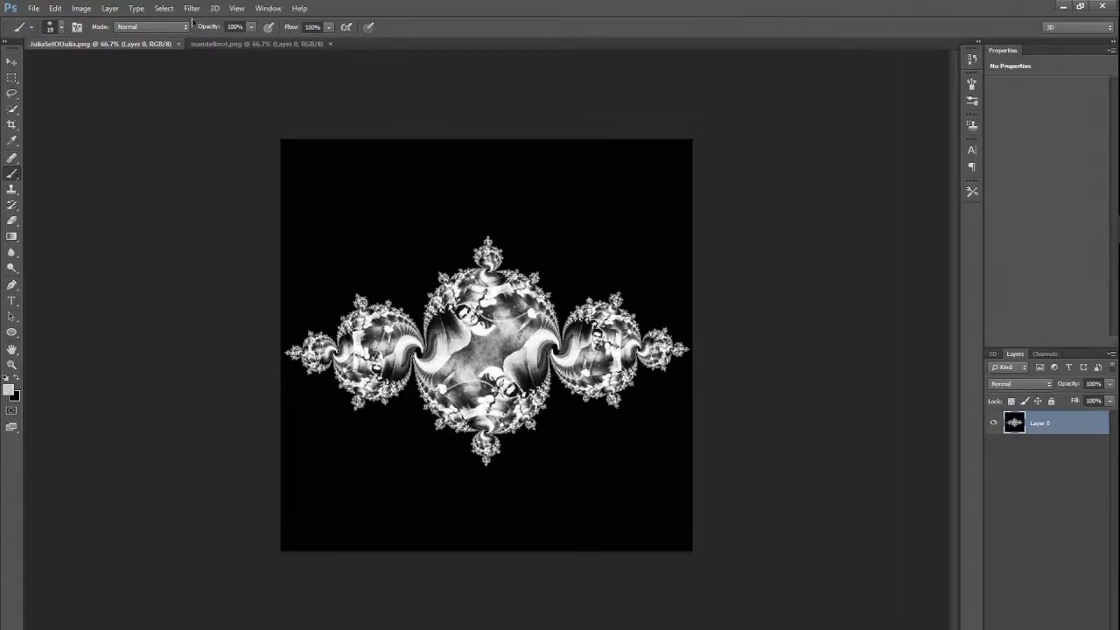
pyautogui.click(177, 43)
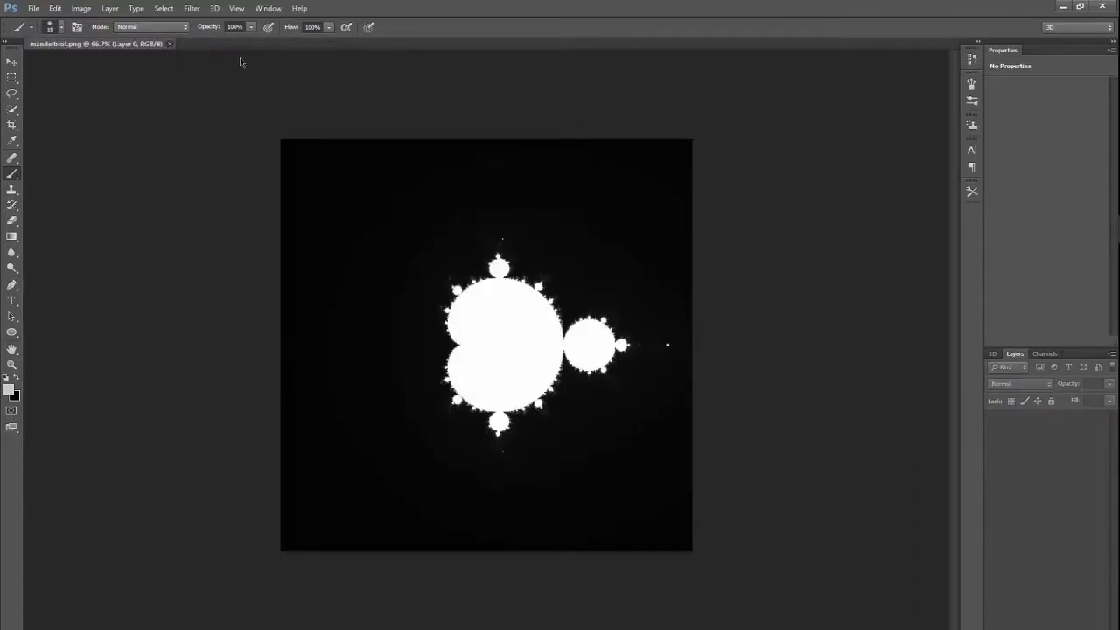
pyautogui.click(170, 44)
pyautogui.click(1101, 6)
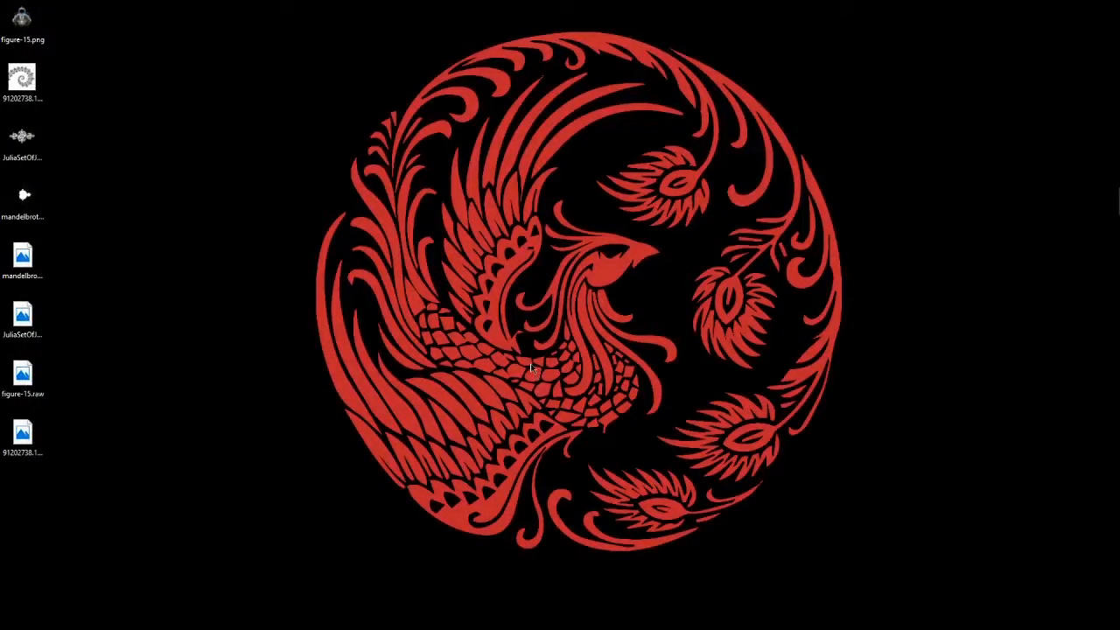
# Move the four .raw files on the Desktop into a separate column away from the original images
pyautogui.moveTo(113, 247); pyautogui.dragTo(35, 494)
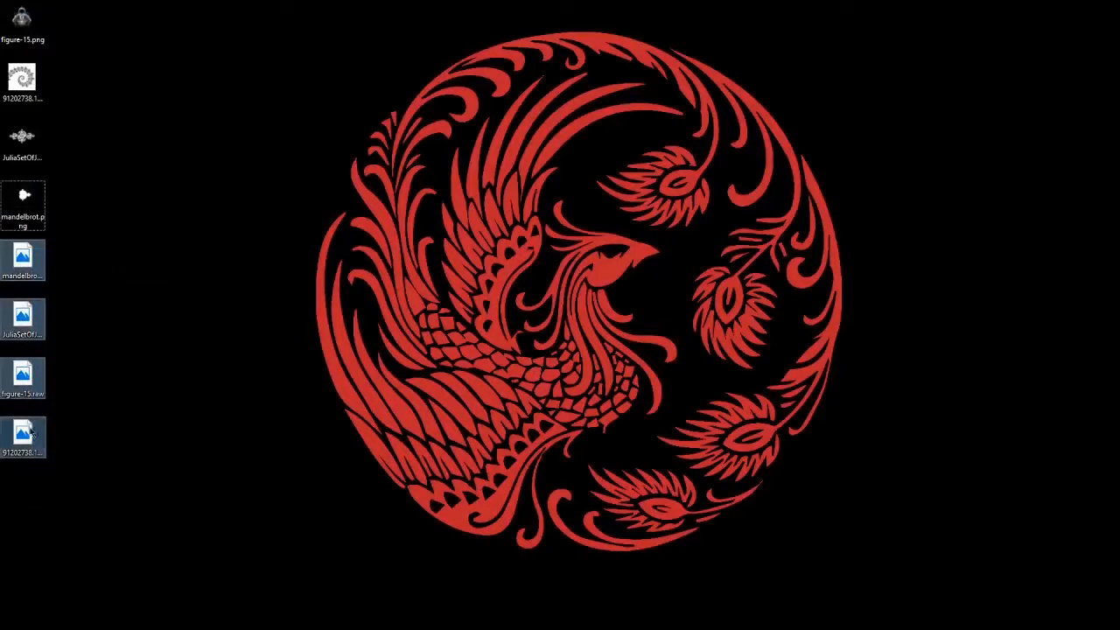
pyautogui.moveTo(27, 261); pyautogui.dragTo(213, 90)
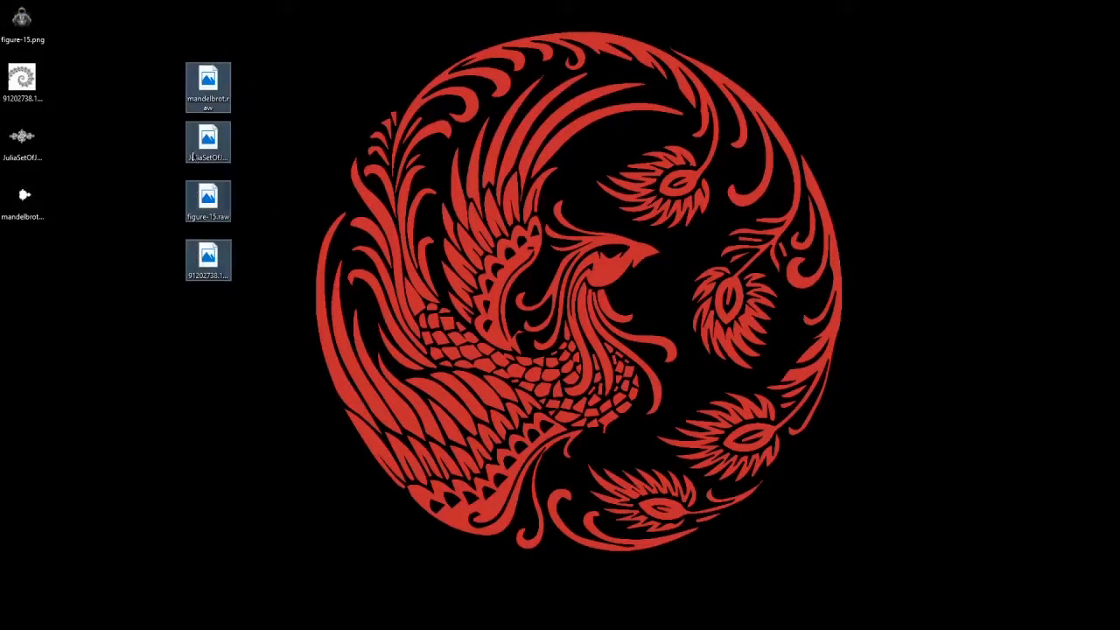
pyautogui.click(155, 67)
# Check the file size and image details in the properties of mandelbrot.raw on the Desktop
pyautogui.rightClick(224, 77)
pyautogui.click(254, 289)
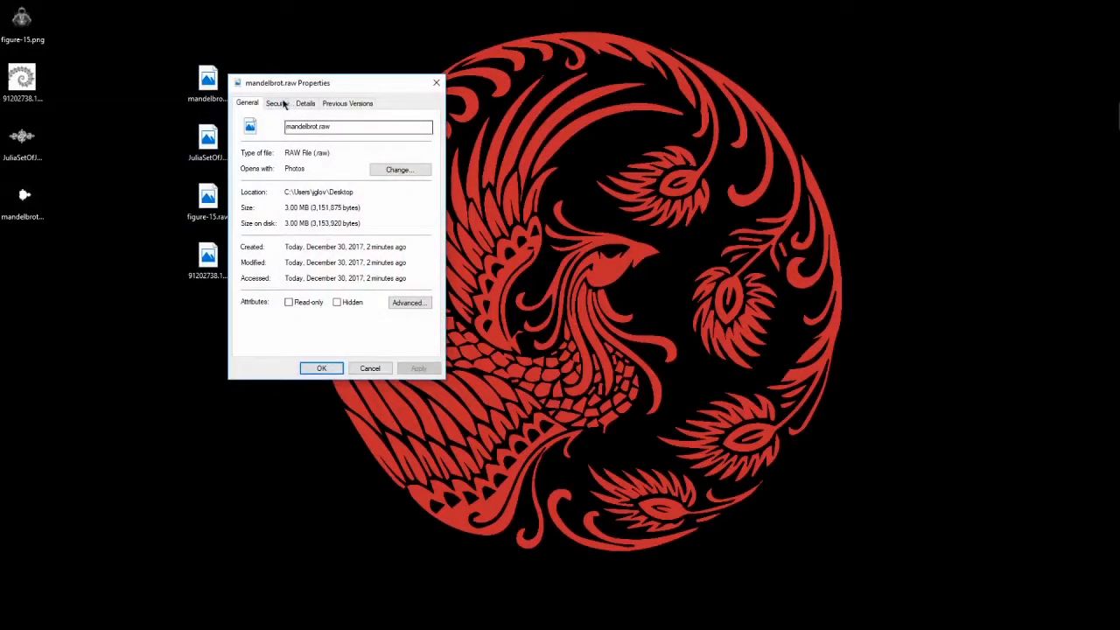
pyautogui.click(278, 103)
pyautogui.click(305, 104)
pyautogui.scroll(-15, 356, 226)
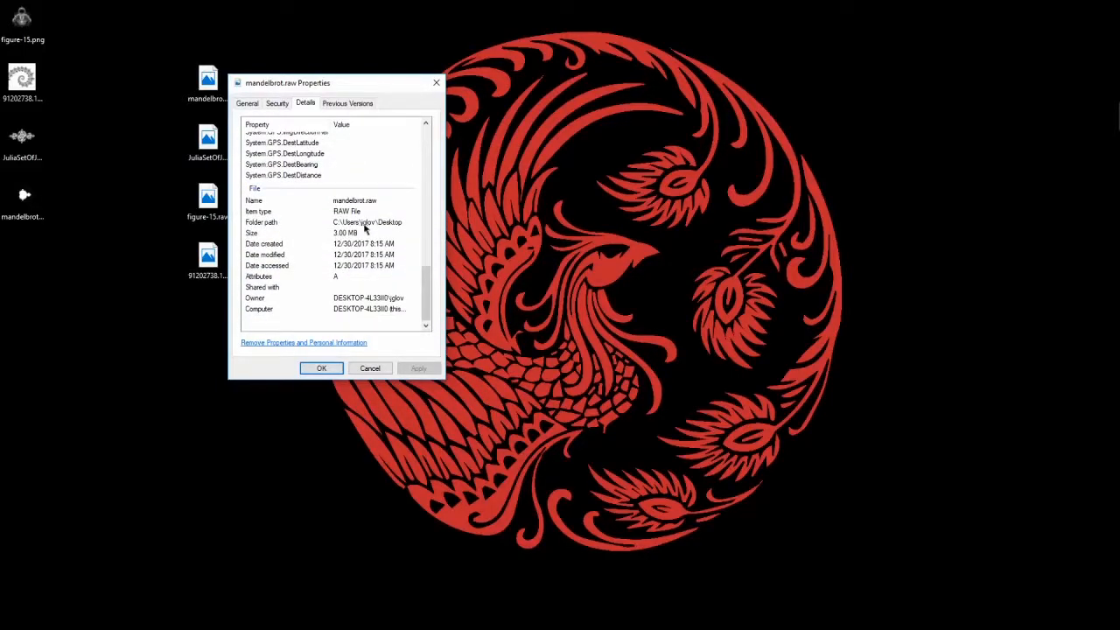
pyautogui.scroll(15, 363, 227)
pyautogui.click(364, 172)
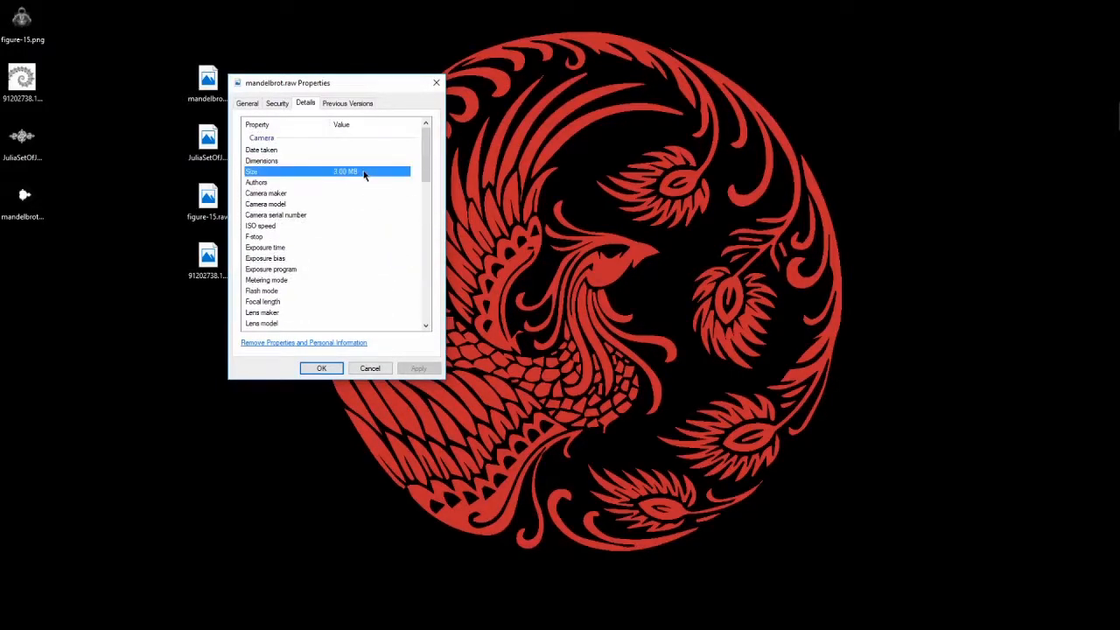
pyautogui.click(429, 82)
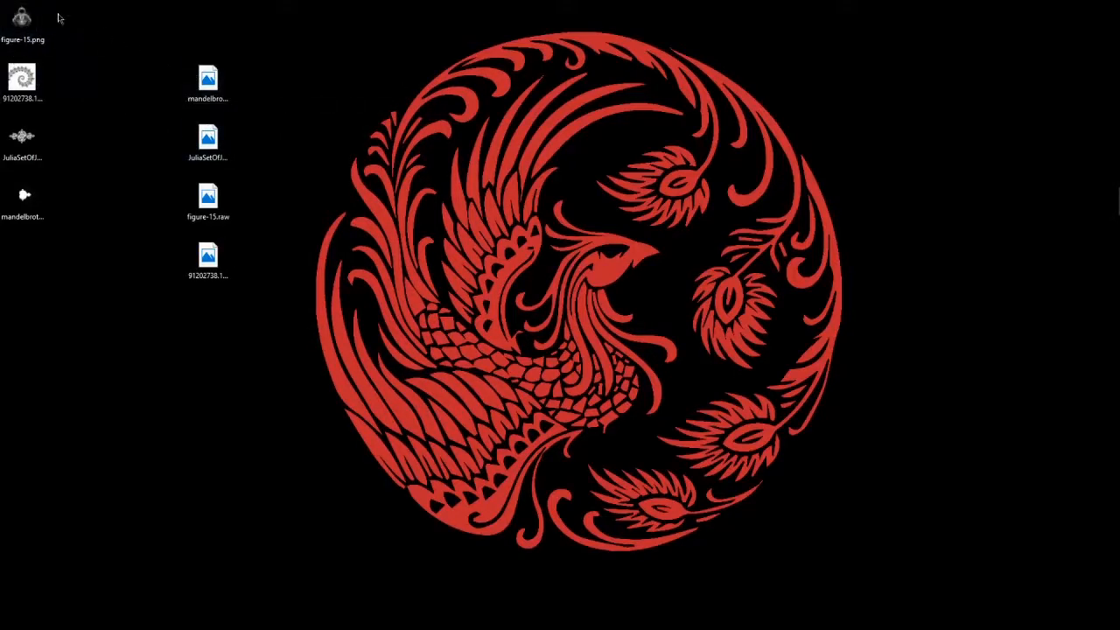
# Check the dimensions and file size in the properties of mandelbrot.png for comparison with the raw file
pyautogui.rightClick(32, 214)
pyautogui.click(68, 529)
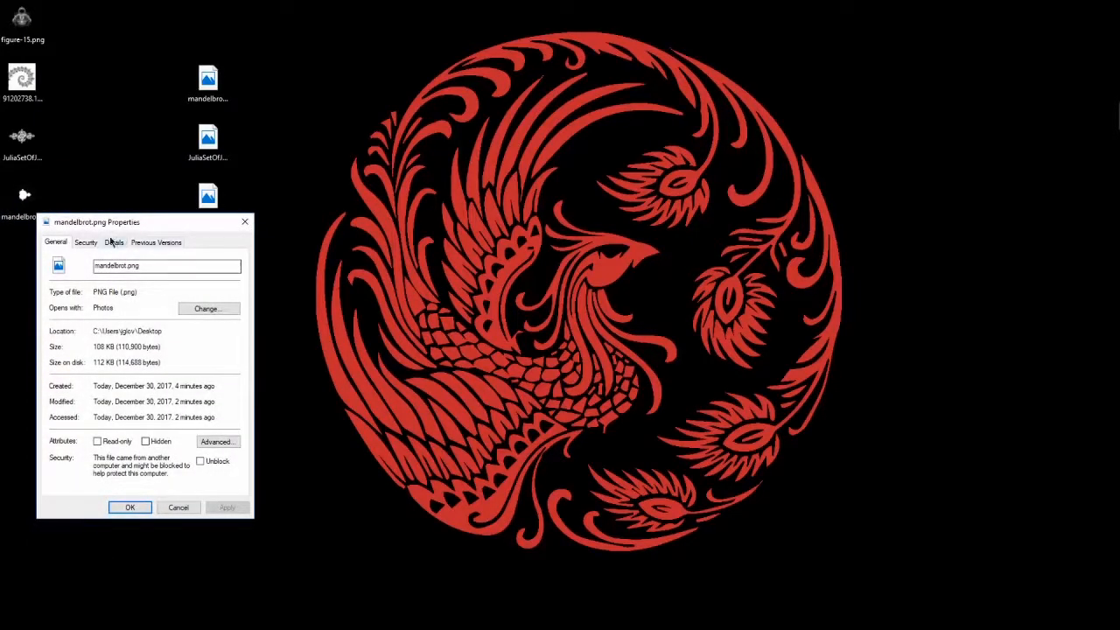
pyautogui.click(87, 242)
pyautogui.click(106, 244)
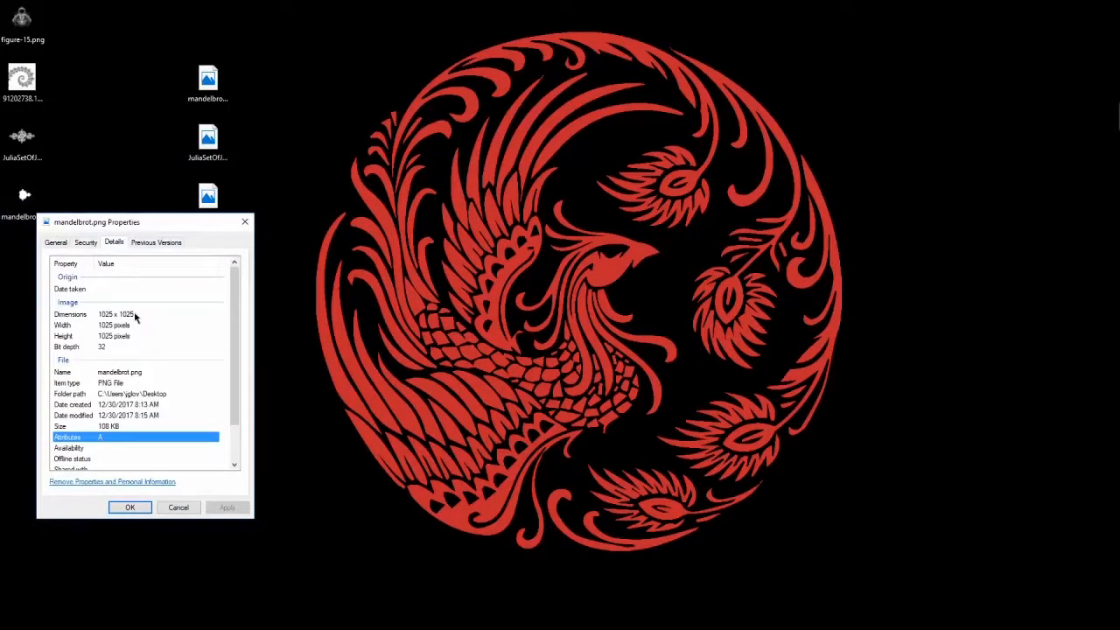
pyautogui.click(144, 426)
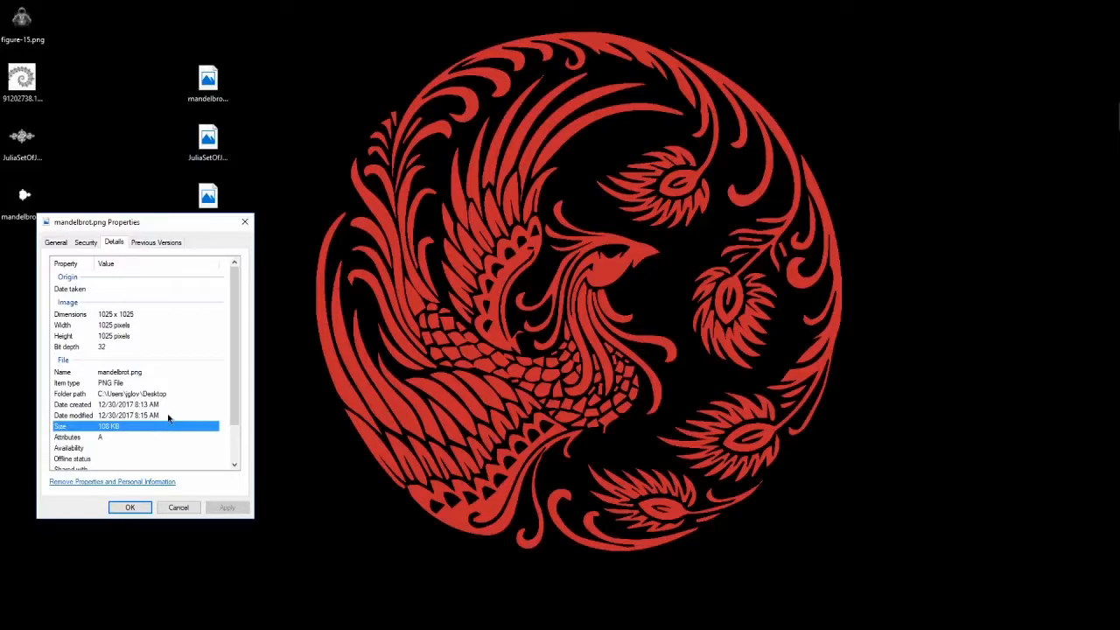
pyautogui.click(248, 223)
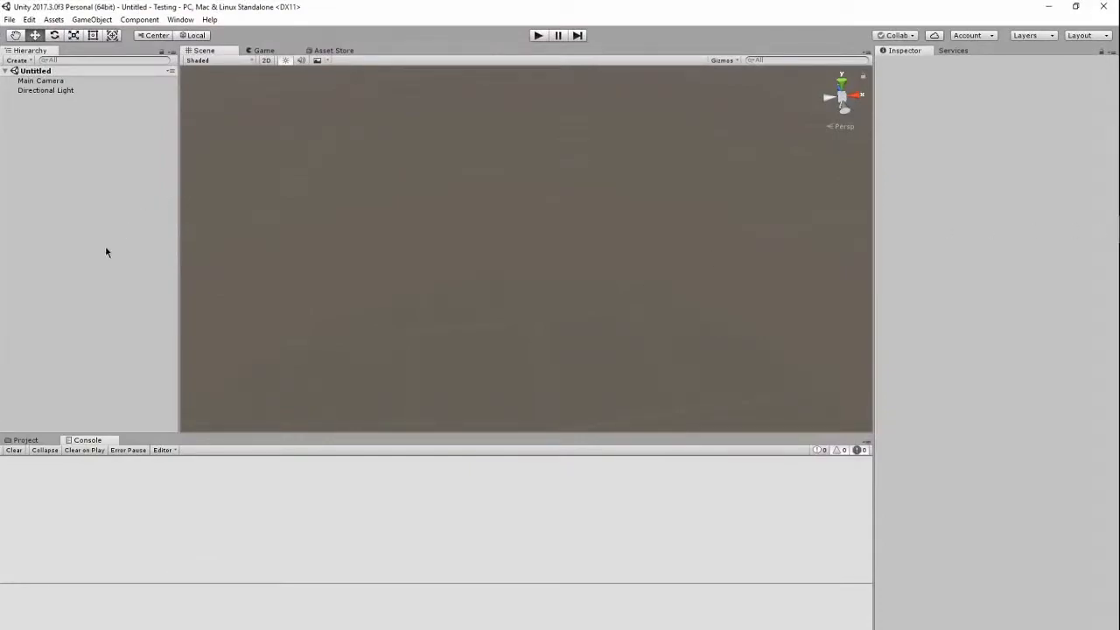
# Switch to Unity and add a Terrain 3D object to the untitled scene
pyautogui.rightClick(106, 251)
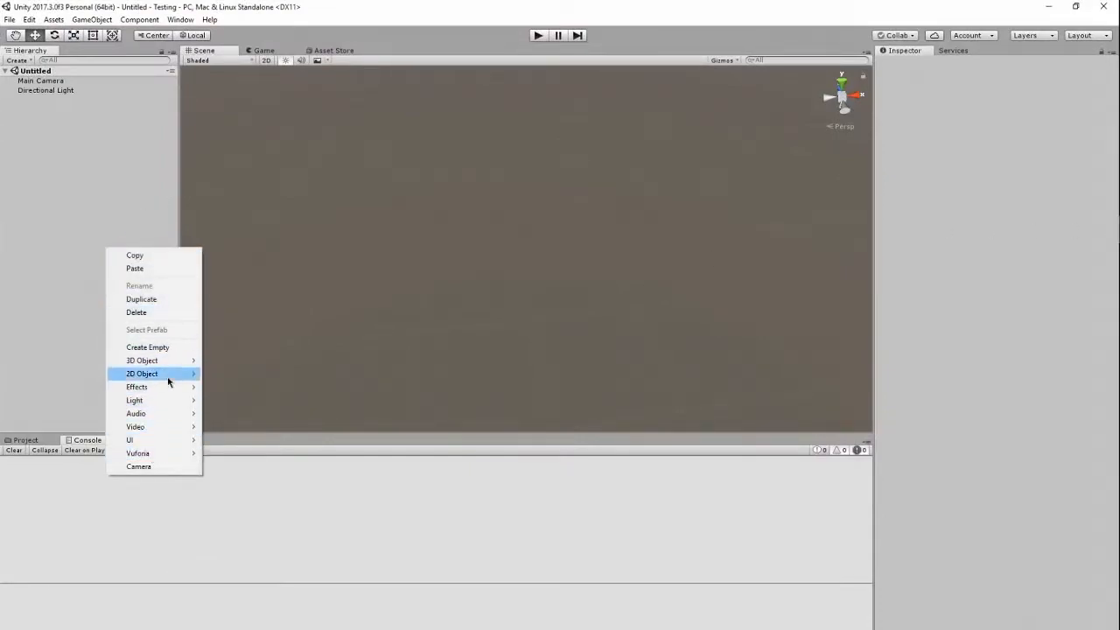
pyautogui.moveTo(167, 360)
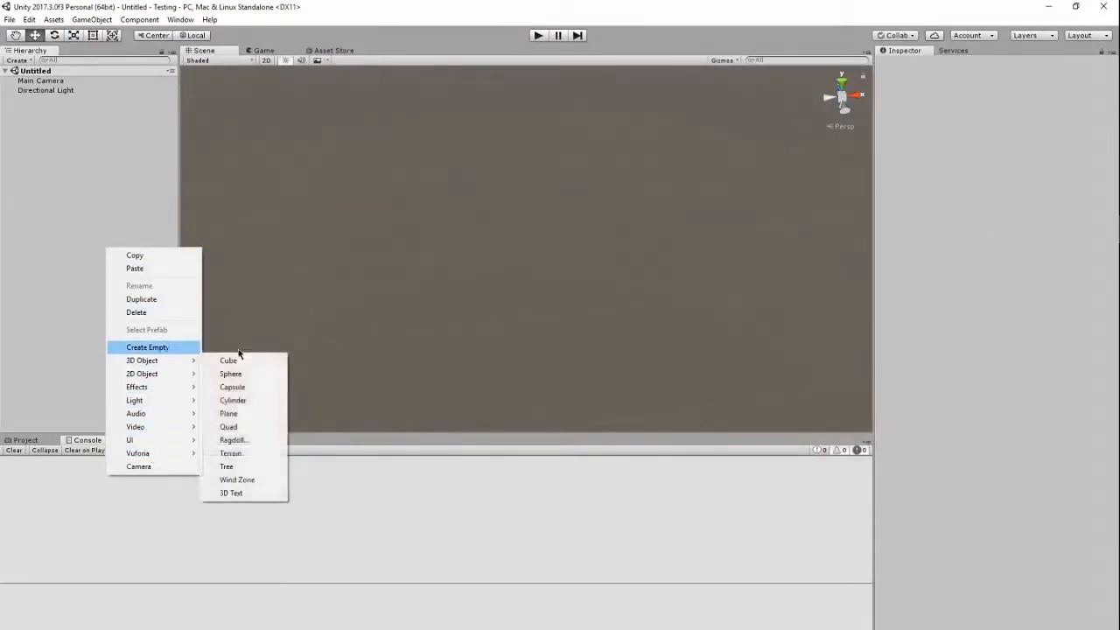
pyautogui.click(246, 455)
pyautogui.scroll(-8, 461, 212)
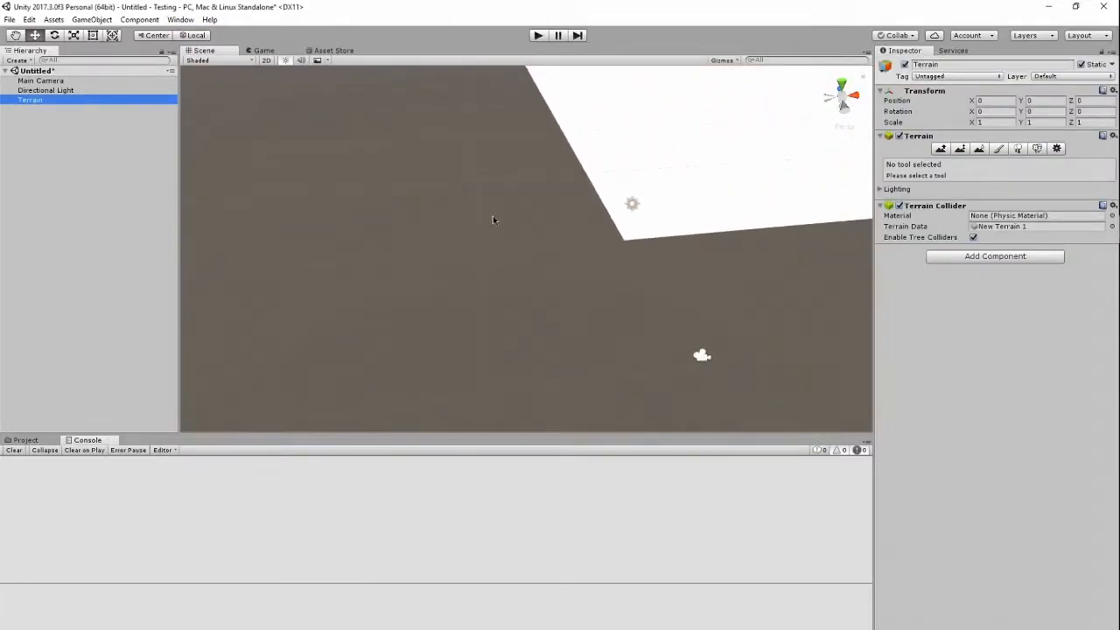
# Choose mandelbrot.raw from the Desktop as the raw heightmap to import in the Terrain settings
pyautogui.scroll(-5, 493, 220)
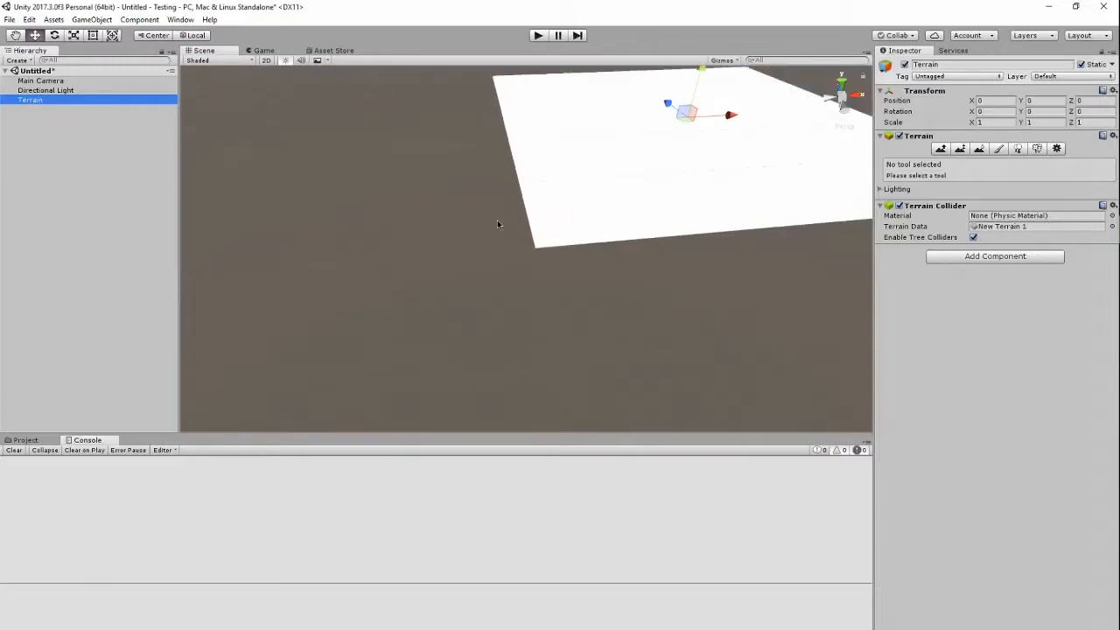
pyautogui.scroll(-2, 499, 225)
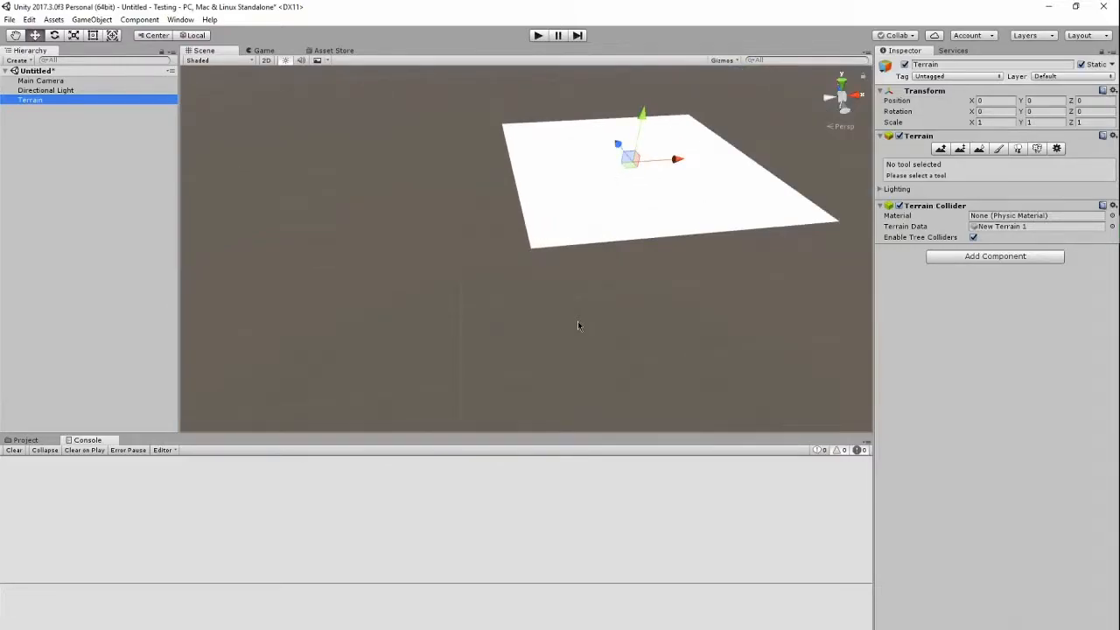
pyautogui.moveTo(577, 326); pyautogui.dragTo(462, 340, button='right')
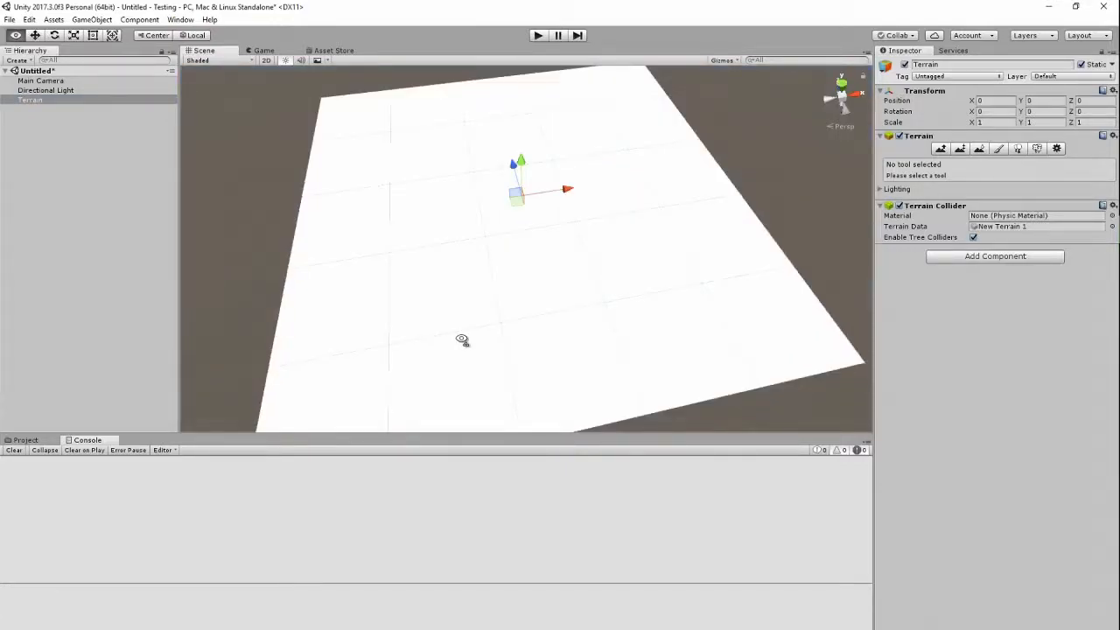
pyautogui.moveTo(462, 341); pyautogui.dragTo(518, 225, button='right')
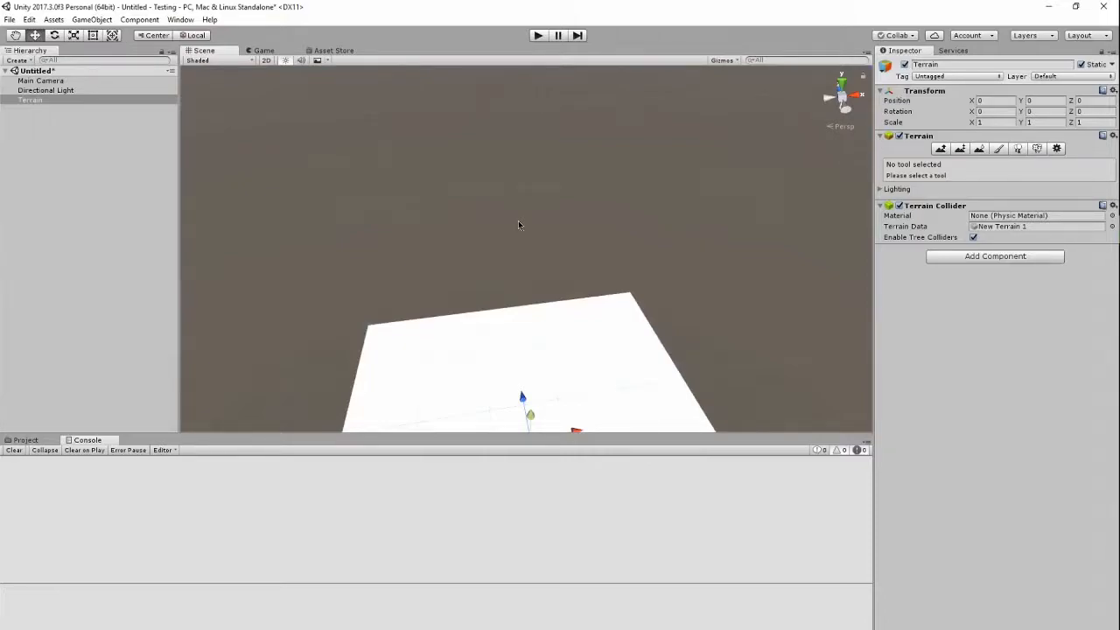
pyautogui.click(1053, 149)
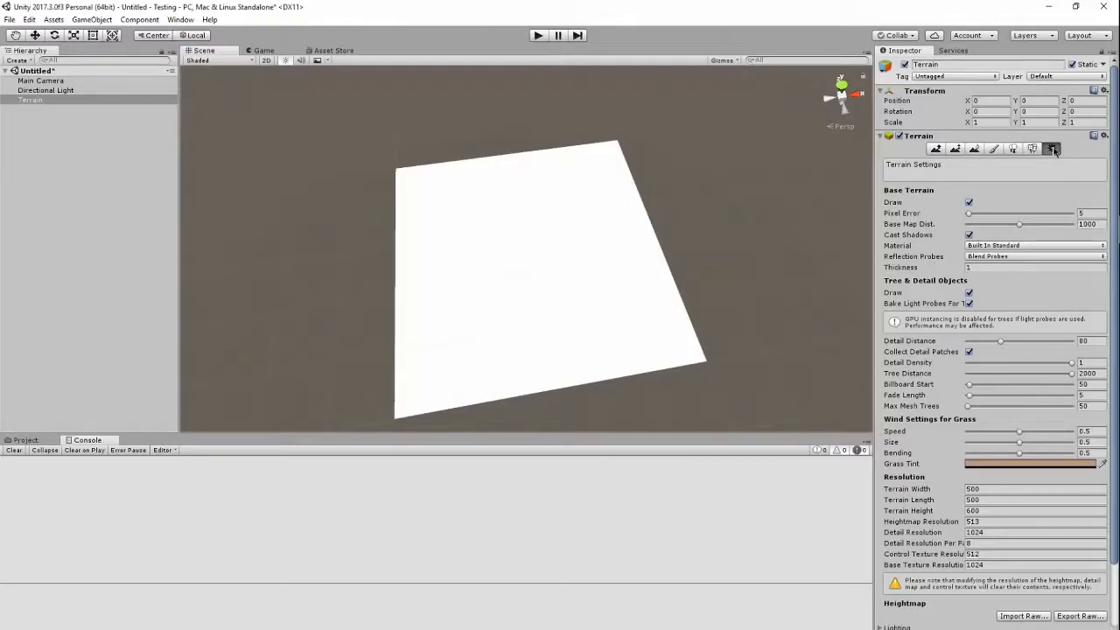
pyautogui.click(1022, 616)
pyautogui.click(208, 211)
pyautogui.click(288, 315)
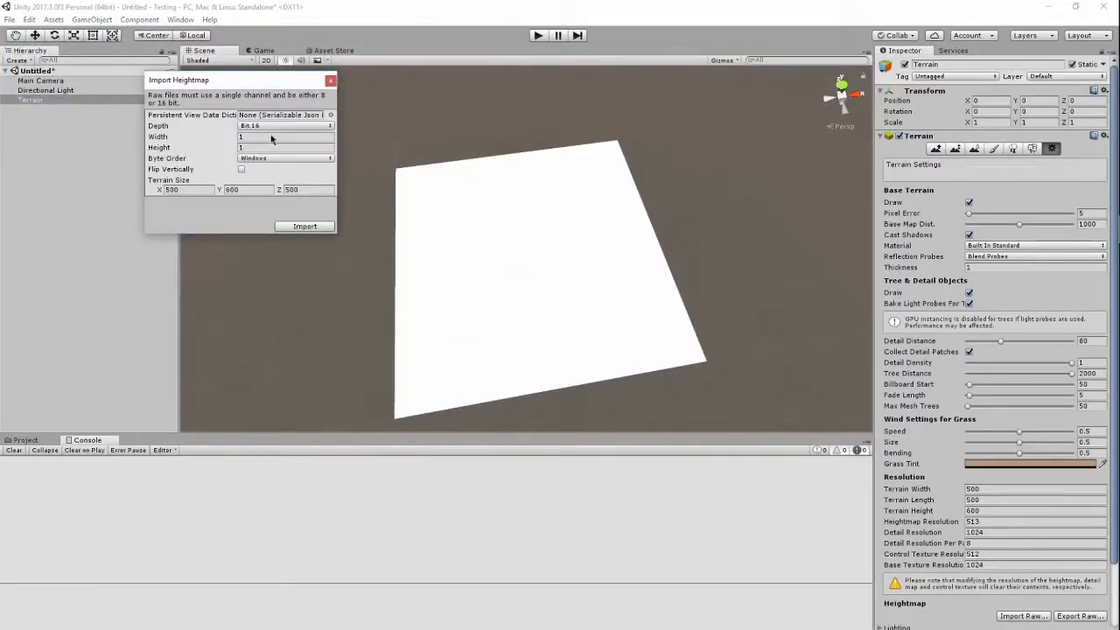
# Set the heightmap's width and height to 1025 and import it into the terrain
pyautogui.click(271, 139)
pyautogui.write('10251')
pyautogui.press('Tab')
pyautogui.write('1025')
pyautogui.click(306, 227)
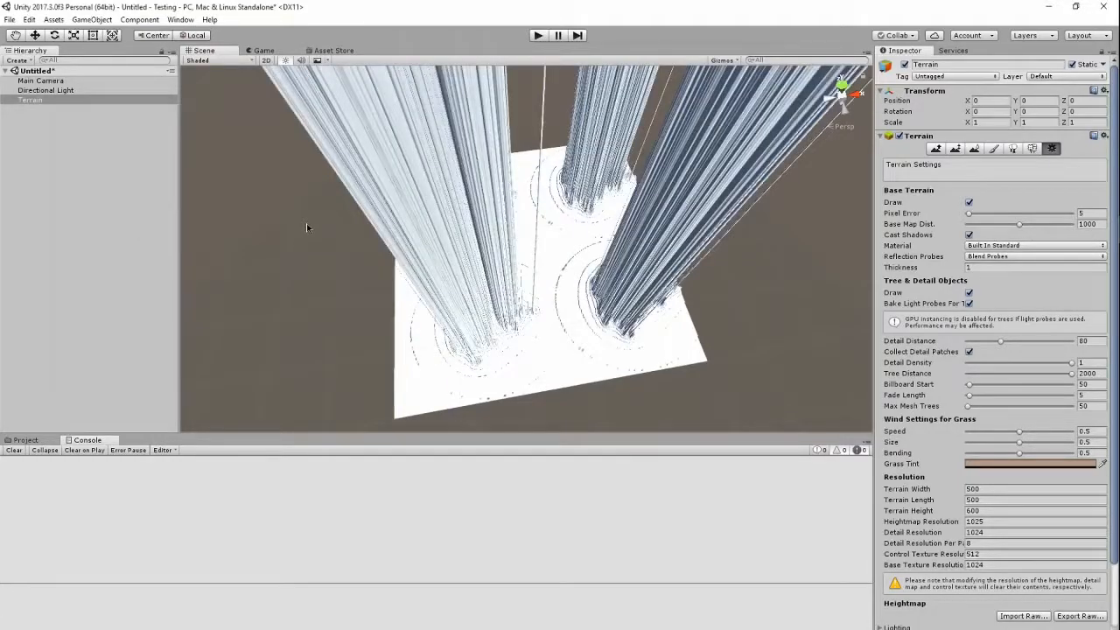
# Set the terrain height to 25
pyautogui.scroll(-4, 306, 227)
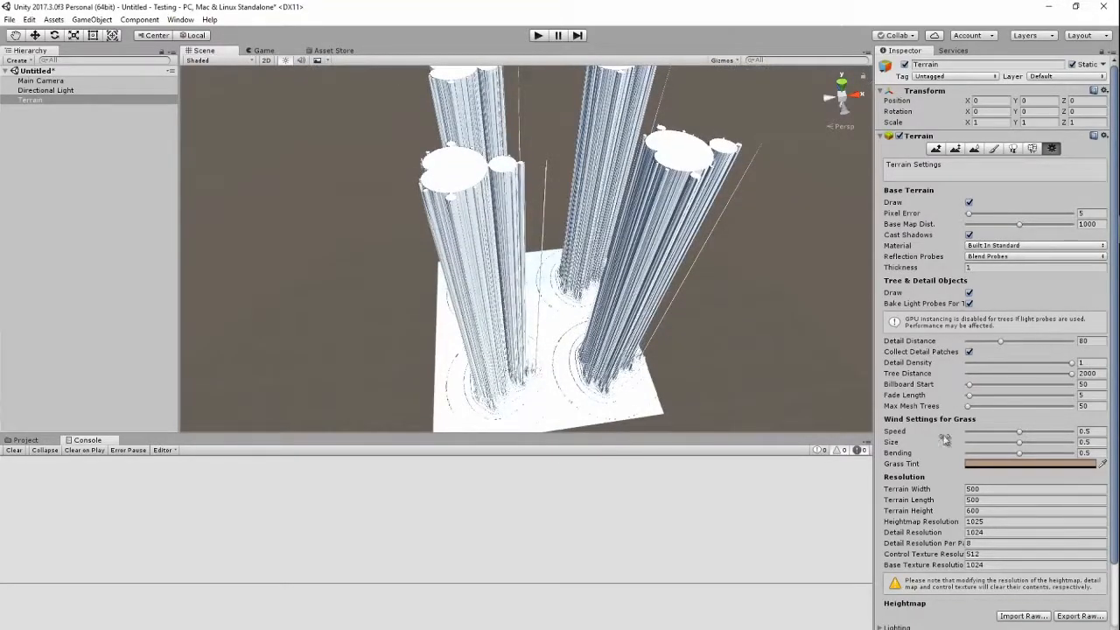
pyautogui.click(984, 510)
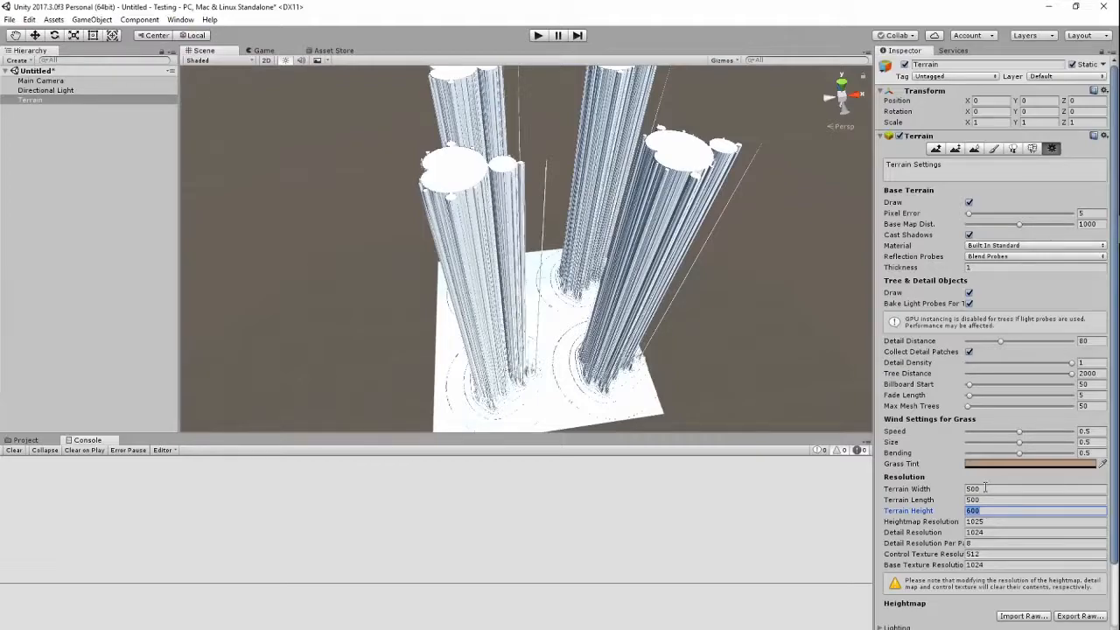
pyautogui.write('25')
pyautogui.press('Return')
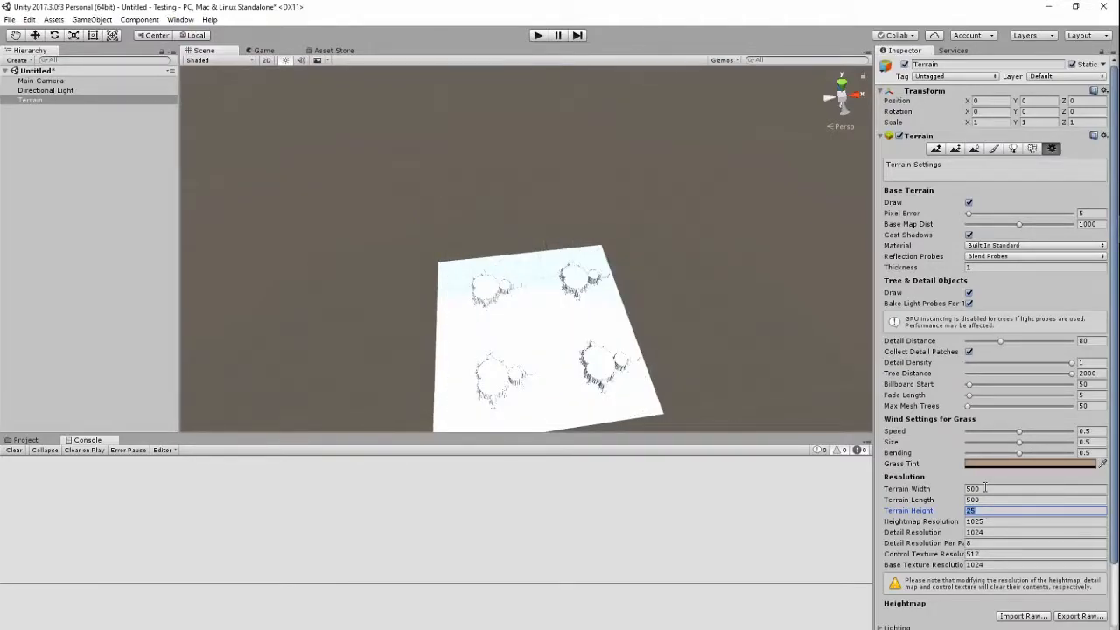
pyautogui.scroll(3, 591, 337)
pyautogui.scroll(2, 592, 338)
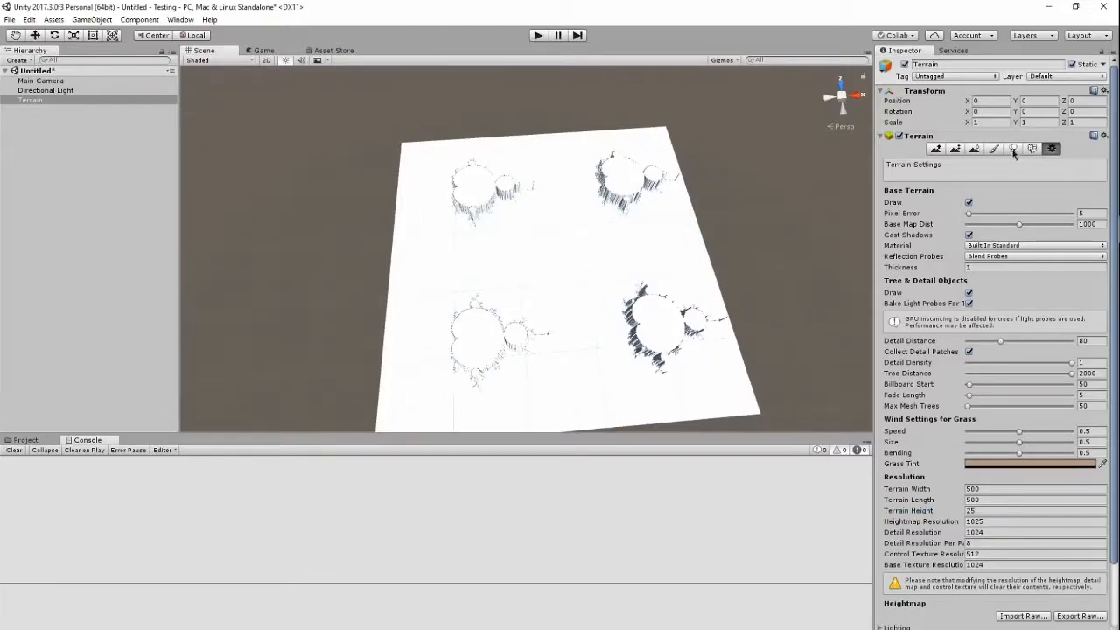
# Add Floor_01 as the base albedo texture of the terrain
pyautogui.click(1013, 148)
pyautogui.click(998, 149)
pyautogui.click(1081, 271)
pyautogui.click(1055, 278)
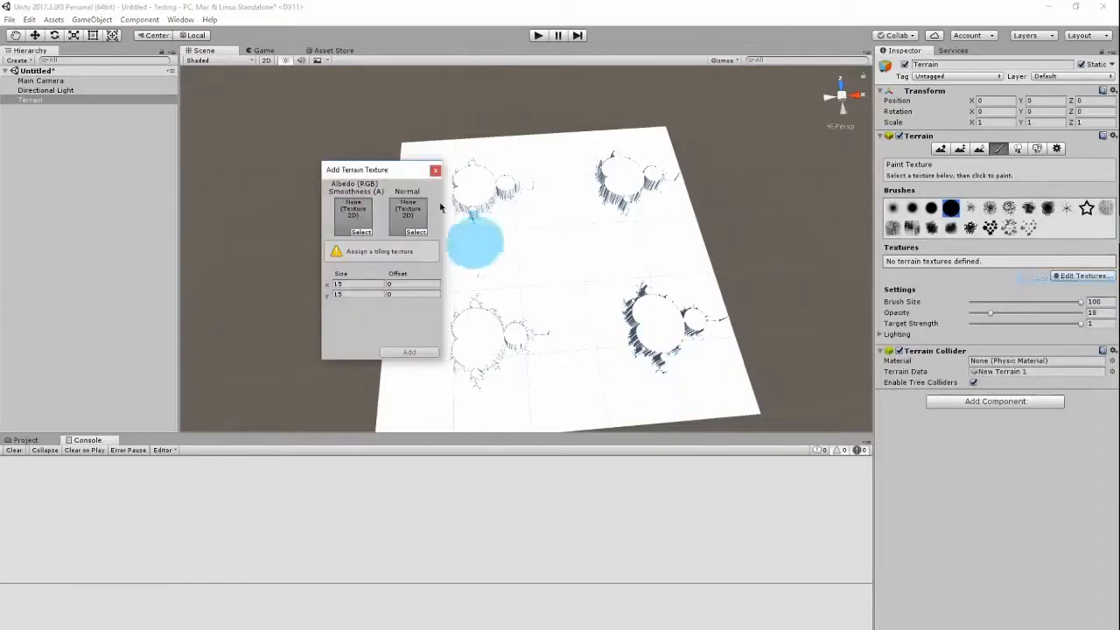
pyautogui.click(361, 232)
pyautogui.scroll(-3, 50, 136)
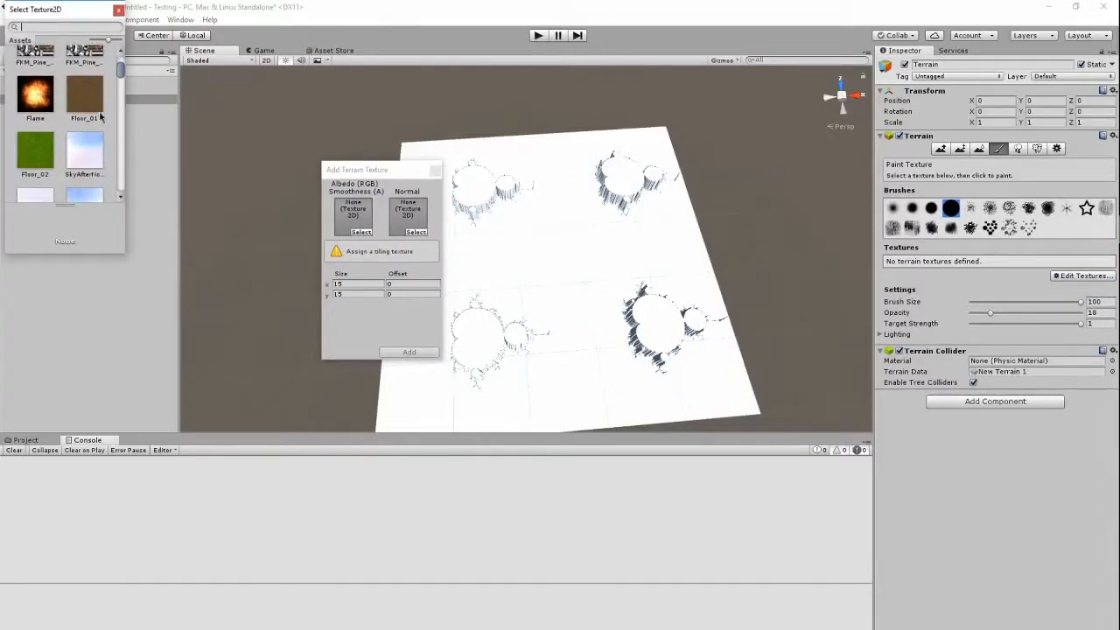
pyautogui.click(87, 98)
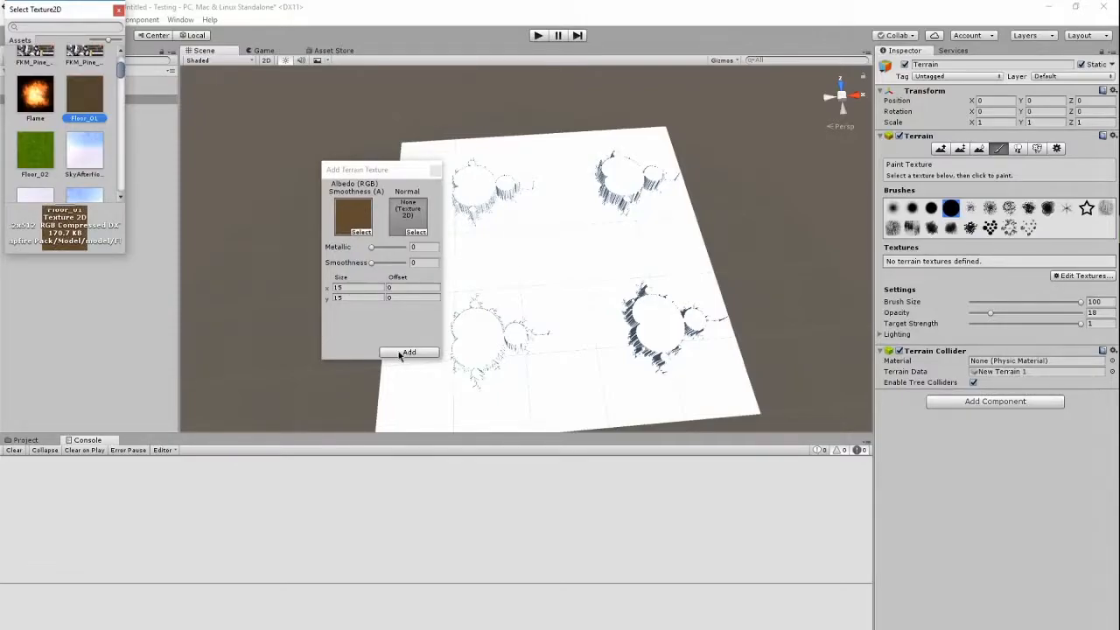
pyautogui.click(407, 352)
# Smooth the jagged edges and spikes around one Mandelbrot plateau with the Smooth Height brush
pyautogui.scroll(2, 403, 297)
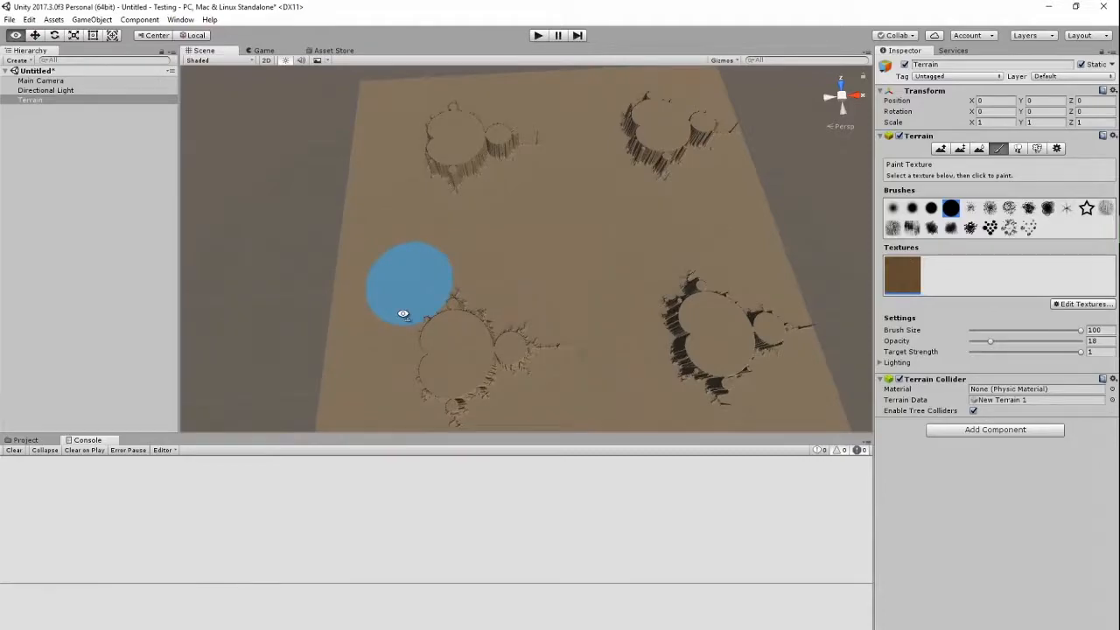
pyautogui.scroll(3, 398, 309)
pyautogui.scroll(1, 394, 306)
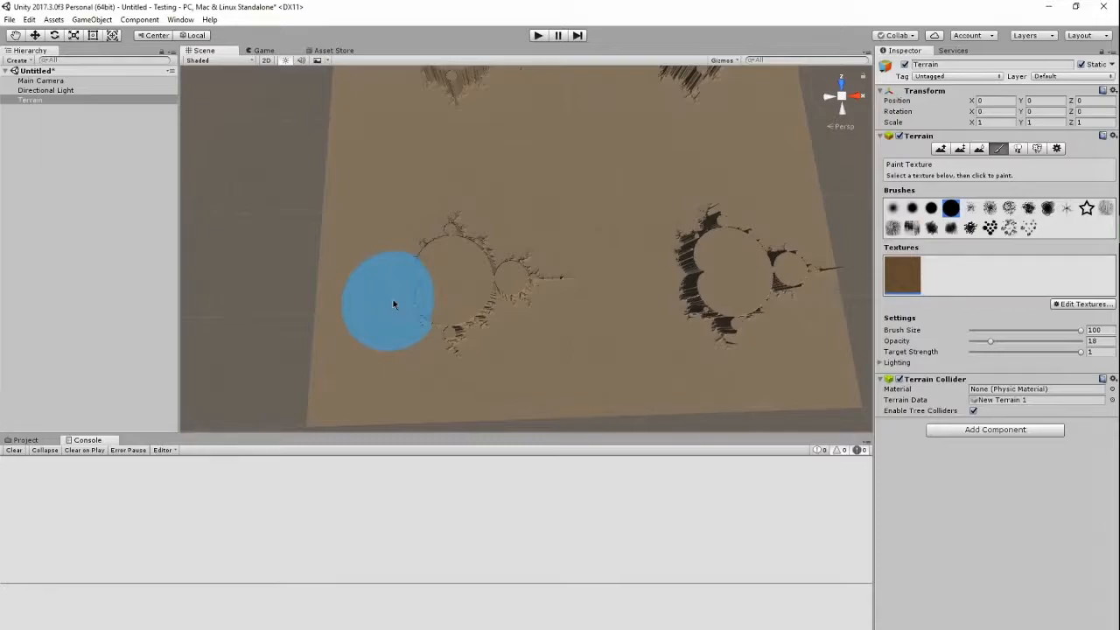
pyautogui.scroll(5, 447, 294)
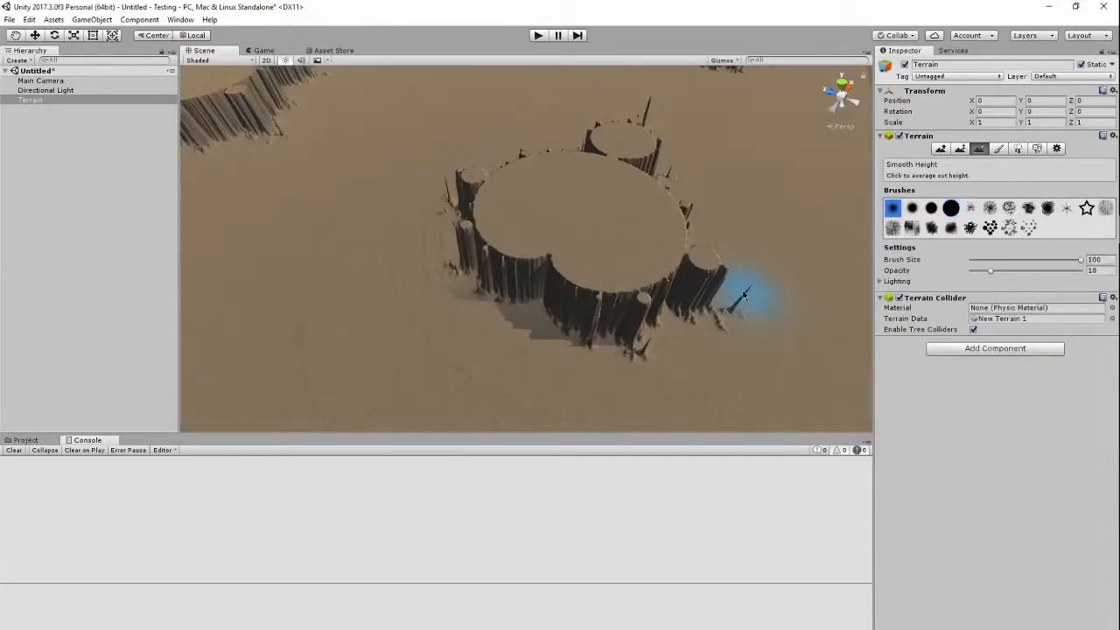
pyautogui.moveTo(743, 295)
pyautogui.mouseDown()
pyautogui.moveTo(722, 340)
pyautogui.moveTo(749, 308)
pyautogui.mouseUp()
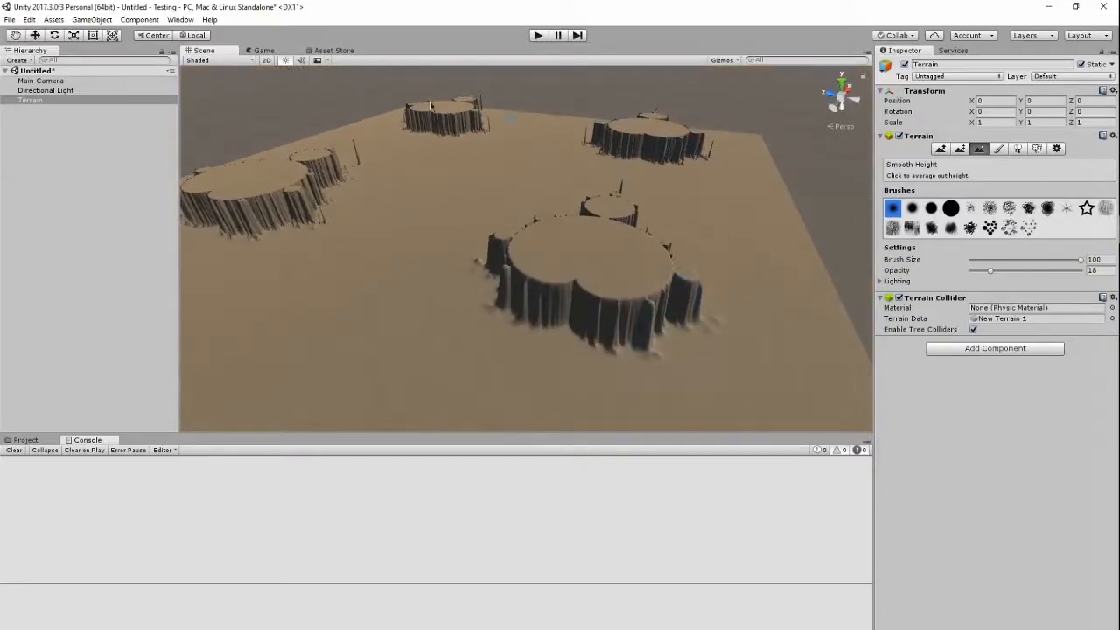
# Add Floor_02 as a second albedo texture for painting the terrain
pyautogui.click(998, 149)
pyautogui.click(1066, 305)
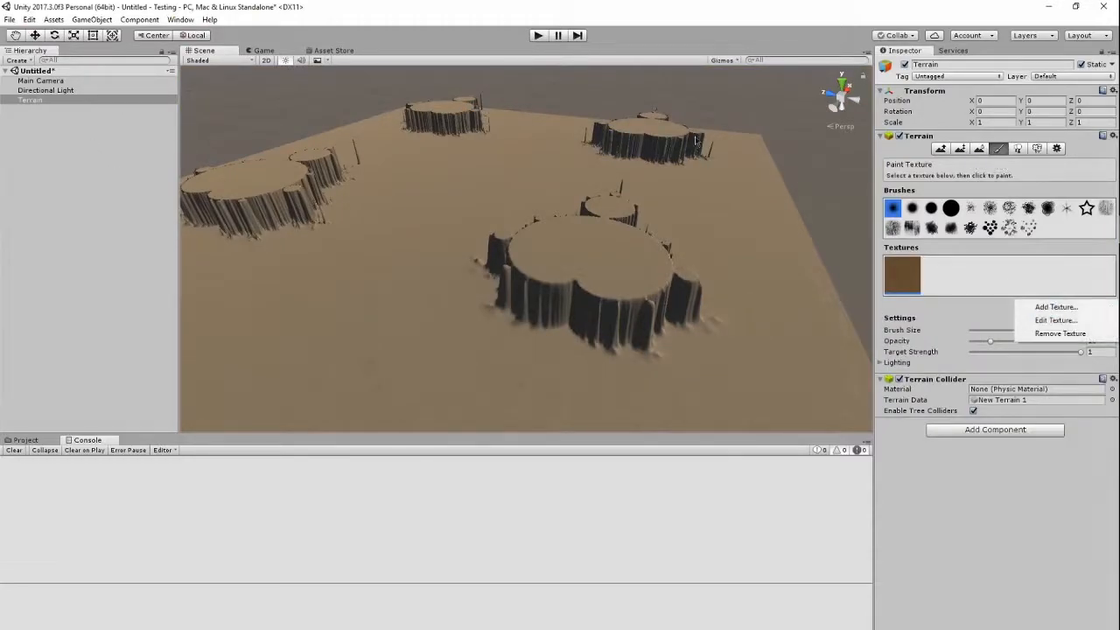
pyautogui.click(1032, 304)
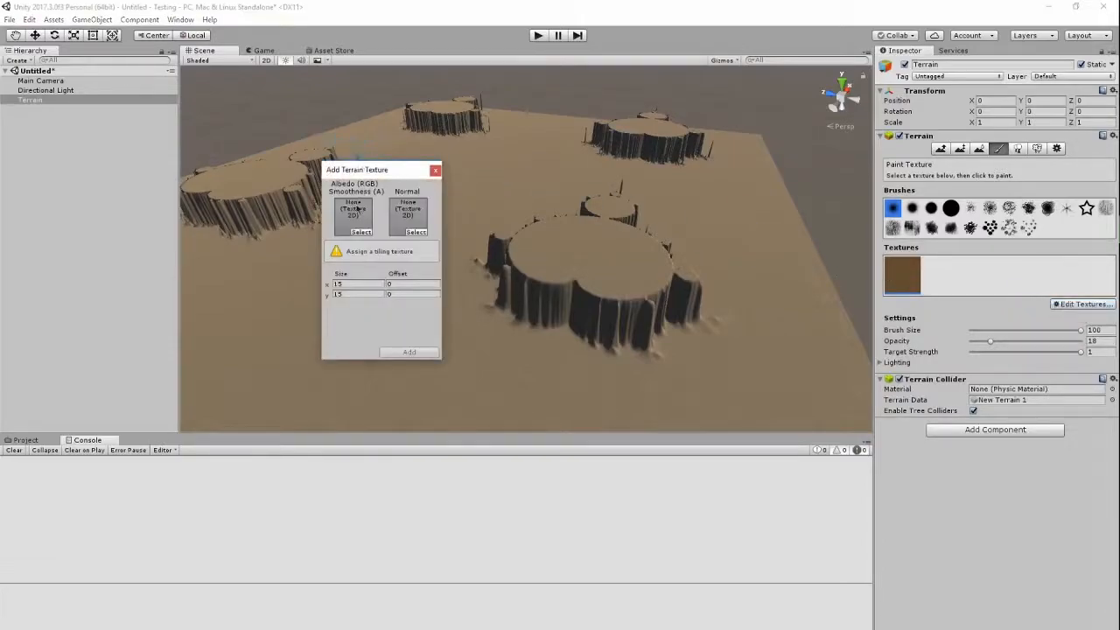
pyautogui.click(361, 231)
pyautogui.click(45, 106)
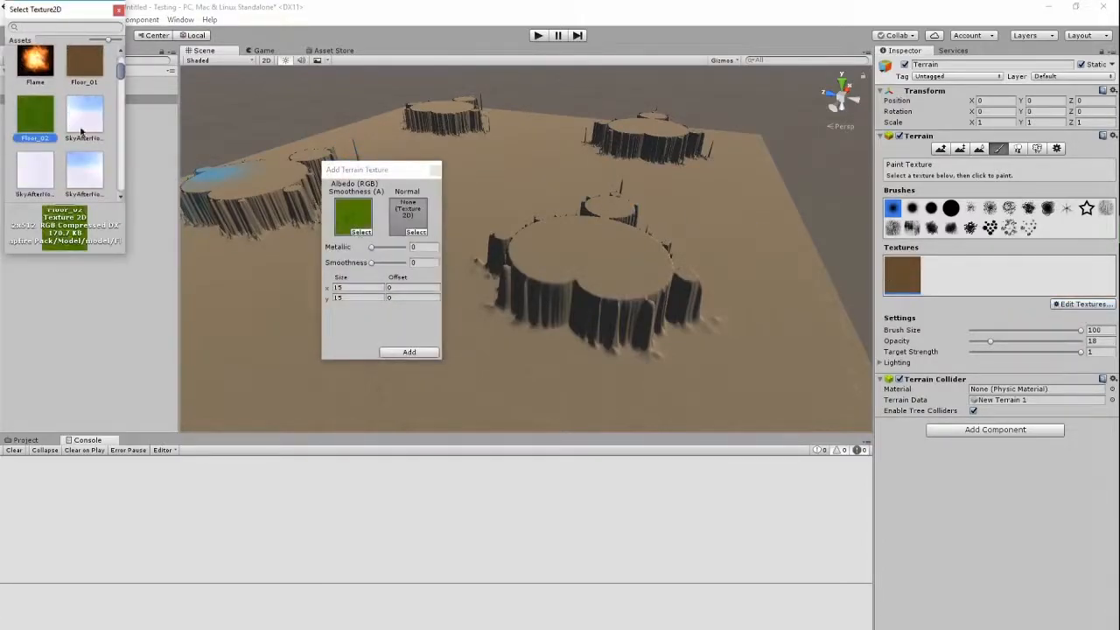
pyautogui.click(118, 10)
pyautogui.click(409, 352)
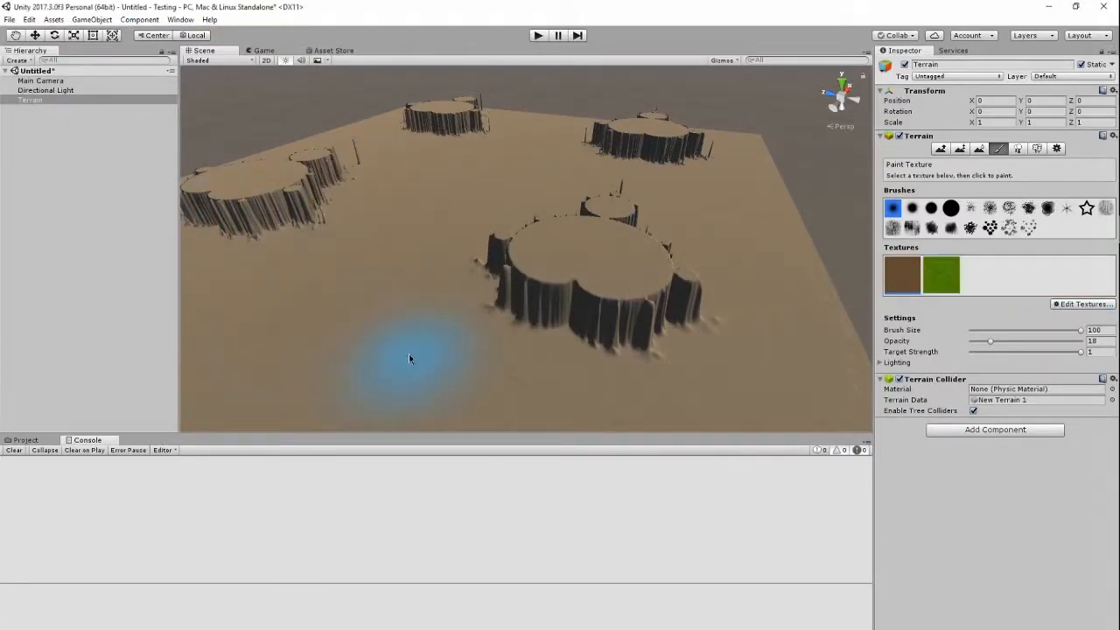
# Paint the green Floor_02 texture over the smoothed plateau, its surrounding ground and a neighbouring plateau
pyautogui.click(954, 282)
pyautogui.doubleClick(953, 281)
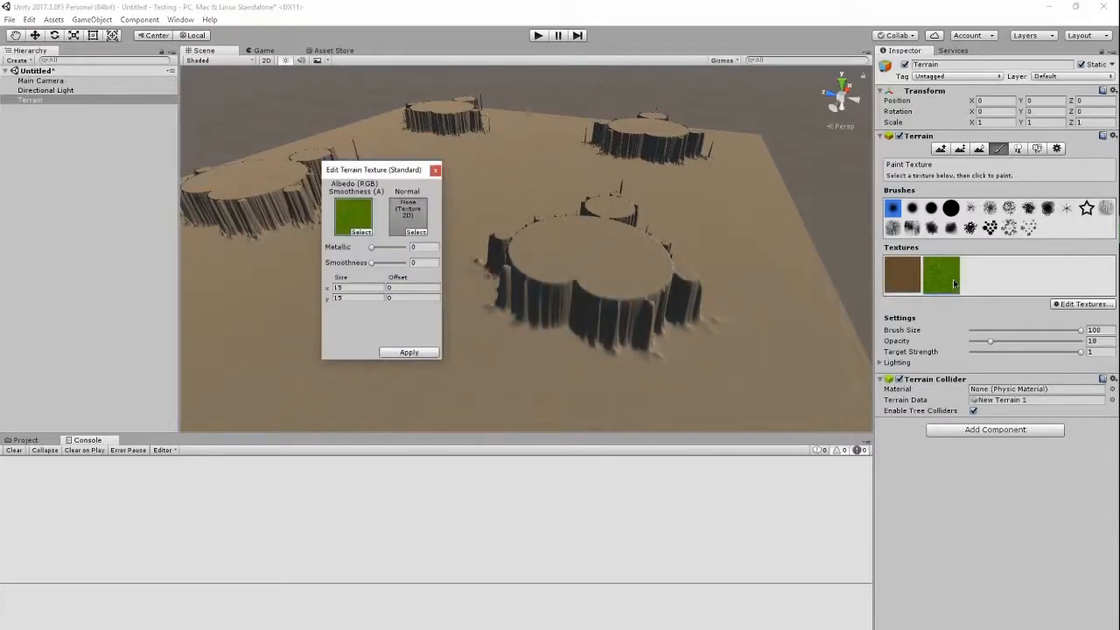
pyautogui.click(438, 171)
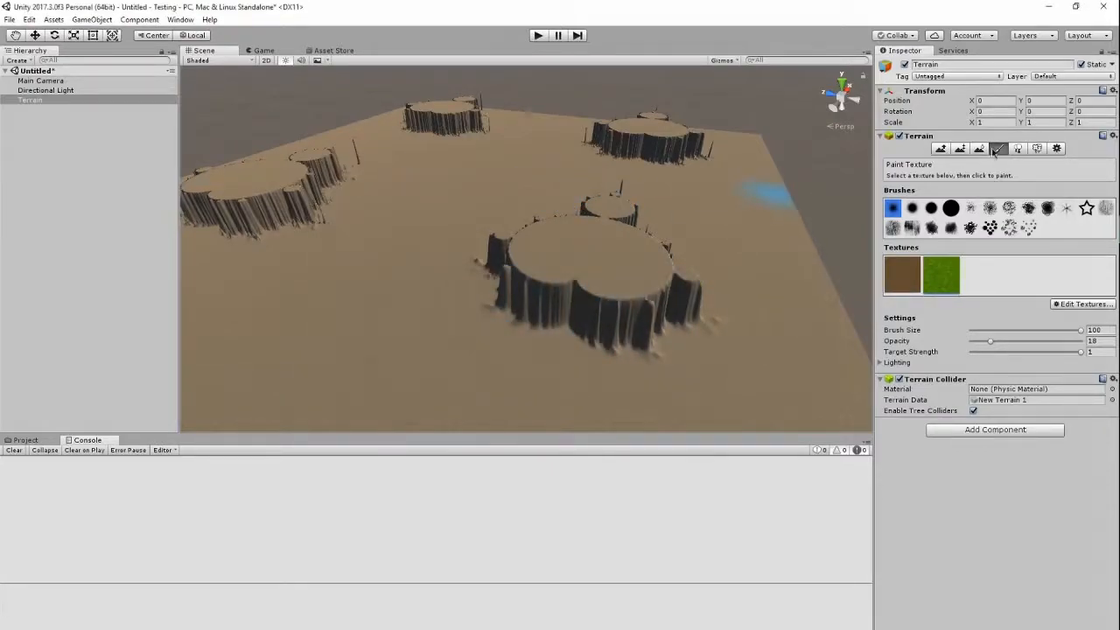
pyautogui.click(979, 149)
pyautogui.click(997, 149)
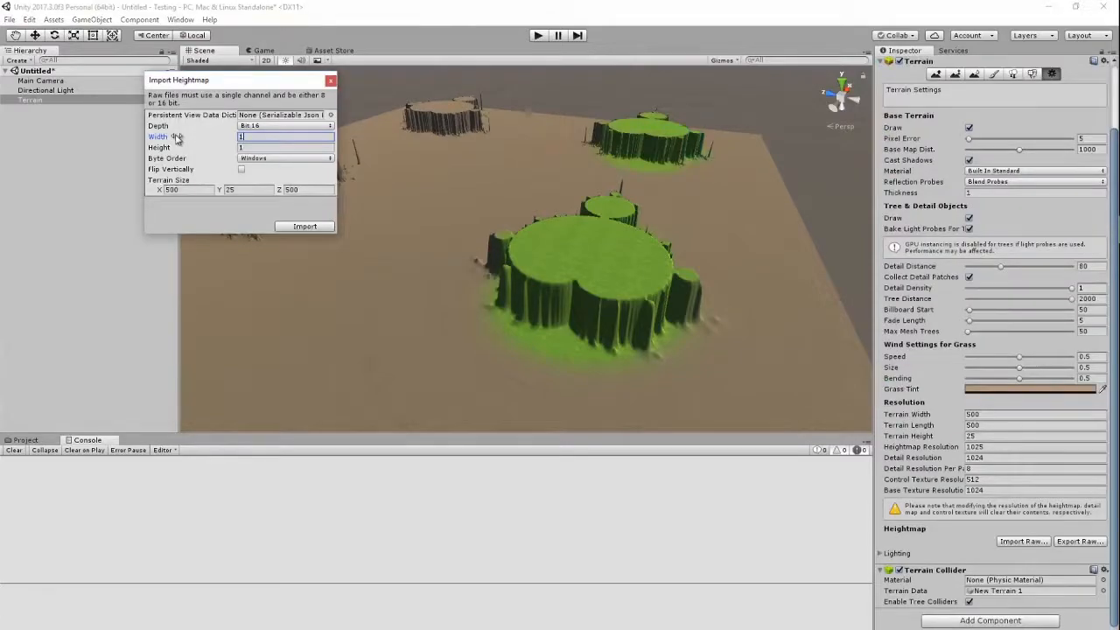
# Import the spiral fractal's raw heightmap into the terrain with a width of 1025
pyautogui.write('025')
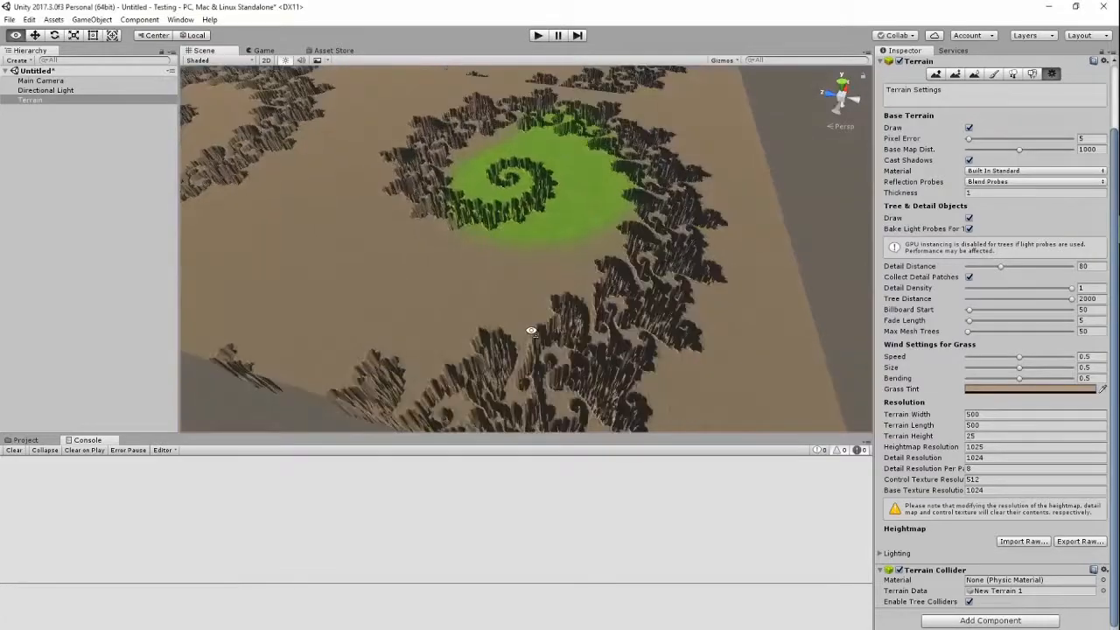
# Examine the four spiral formations on the terrain from several angles and distances
pyautogui.moveTo(530, 334); pyautogui.dragTo(541, 349, button='right')
pyautogui.scroll(5, 541, 349)
pyautogui.scroll(-8, 541, 349)
pyautogui.scroll(-10, 523, 318)
pyautogui.moveTo(519, 313); pyautogui.dragTo(443, 194, button='right')
pyautogui.scroll(4, 445, 218)
pyautogui.scroll(3, 445, 217)
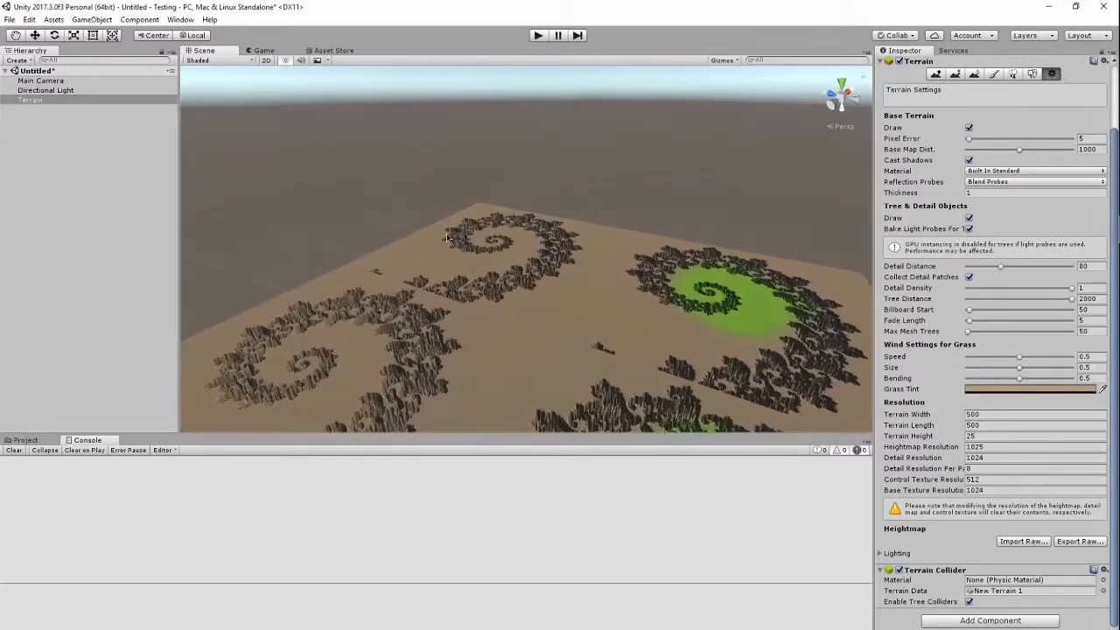
pyautogui.moveTo(446, 237); pyautogui.dragTo(440, 324, button='right')
pyautogui.scroll(-5, 440, 325)
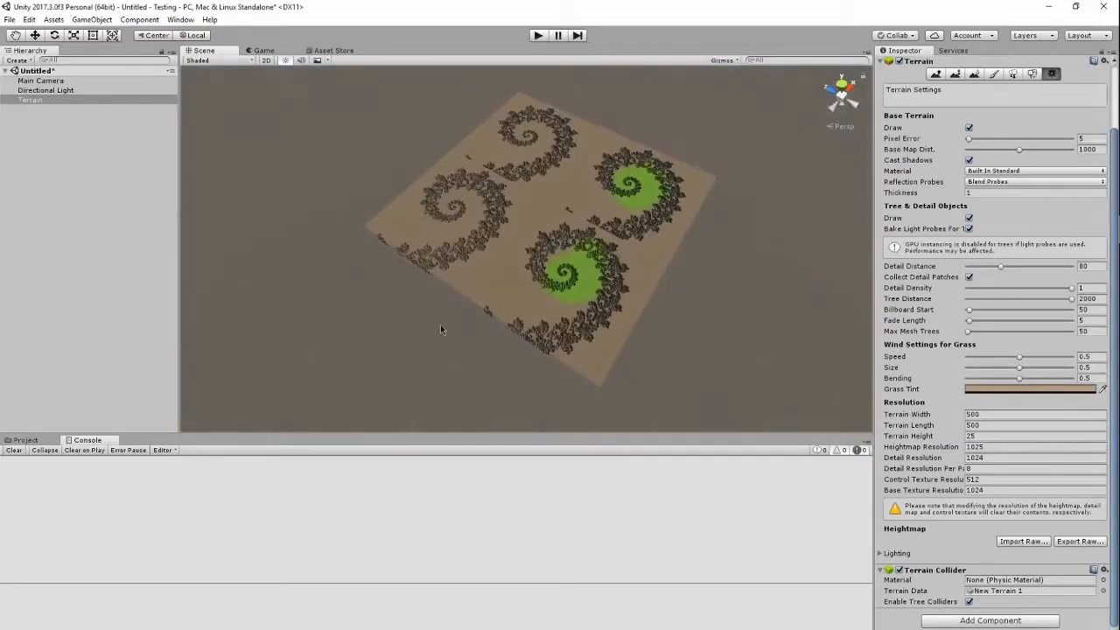
pyautogui.scroll(3, 442, 321)
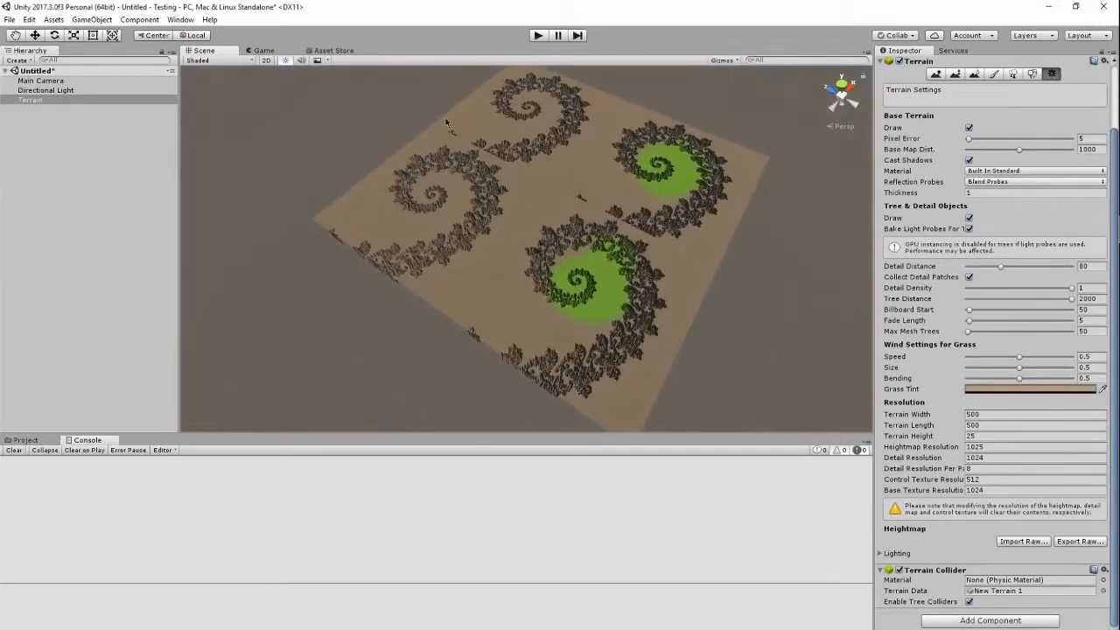
pyautogui.scroll(2, 570, 315)
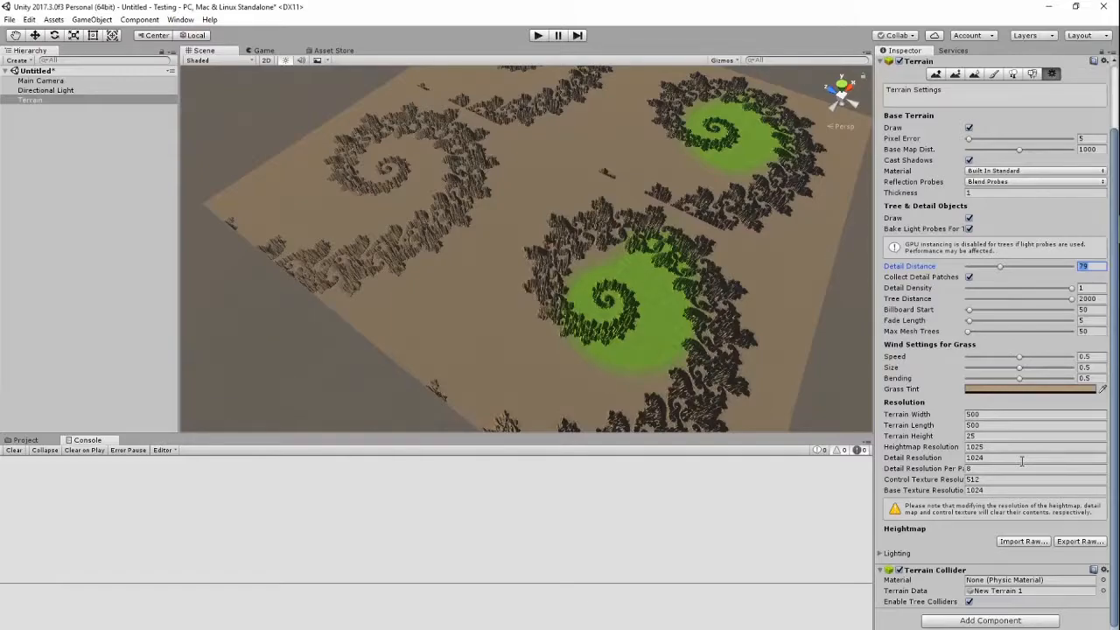
# Import figure-15.raw from the Desktop as the terrain's heightmap
pyautogui.click(1023, 540)
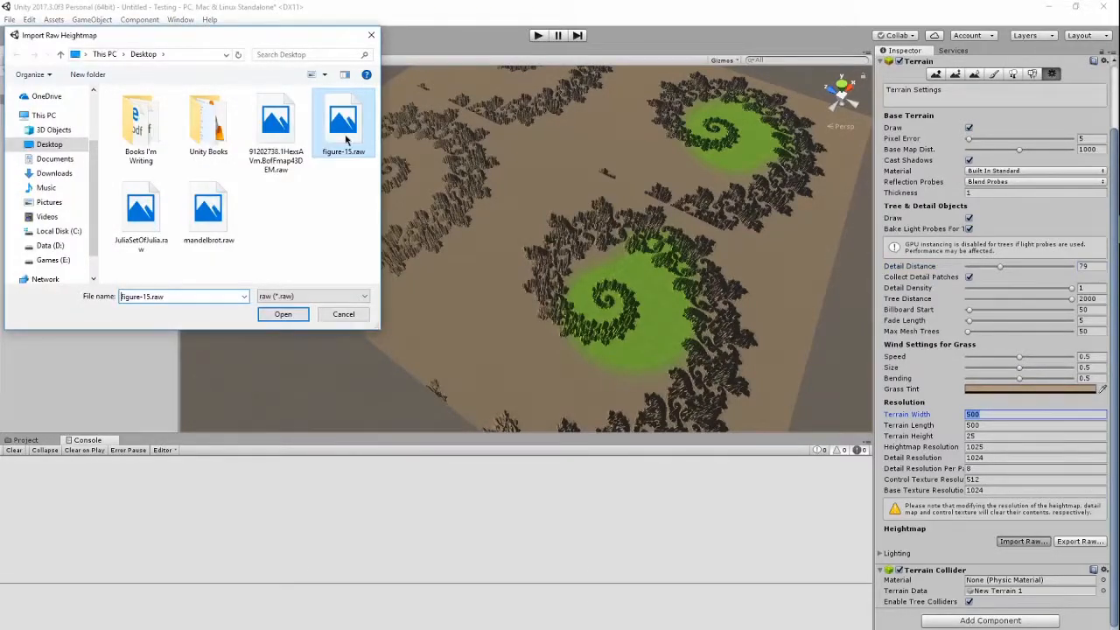
pyautogui.doubleClick(345, 131)
pyautogui.click(296, 229)
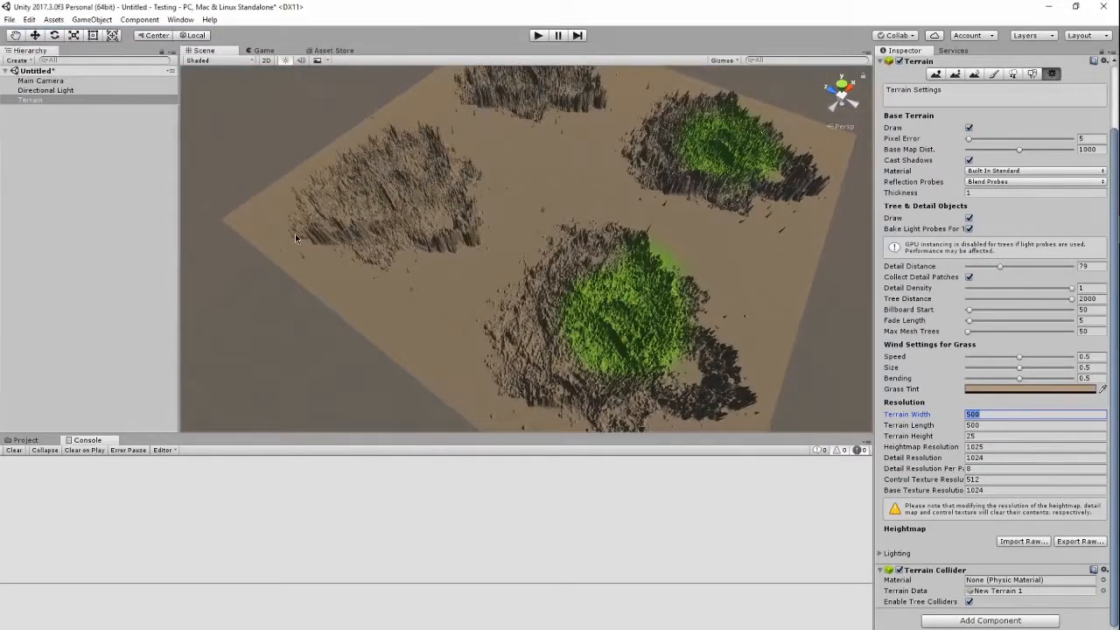
# Import JuliaSetOfJulia.raw from the Desktop as the terrain's heightmap with a width and height of 1025
pyautogui.keyDown('alt'); pyautogui.moveTo(295, 234); pyautogui.dragTo(530, 252); pyautogui.keyUp('alt')
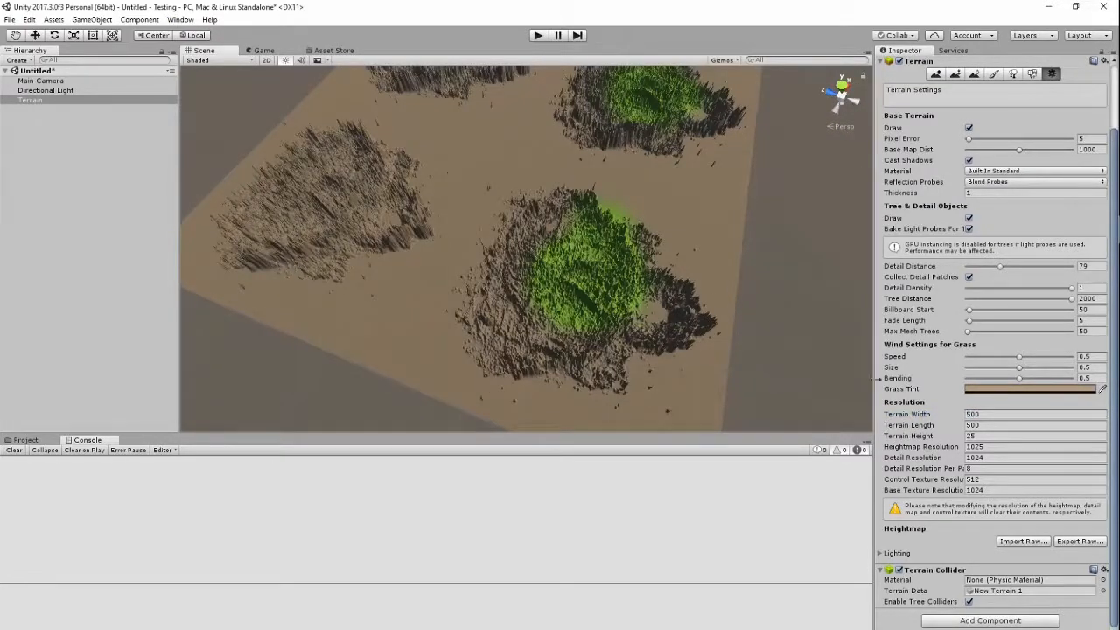
pyautogui.click(1039, 546)
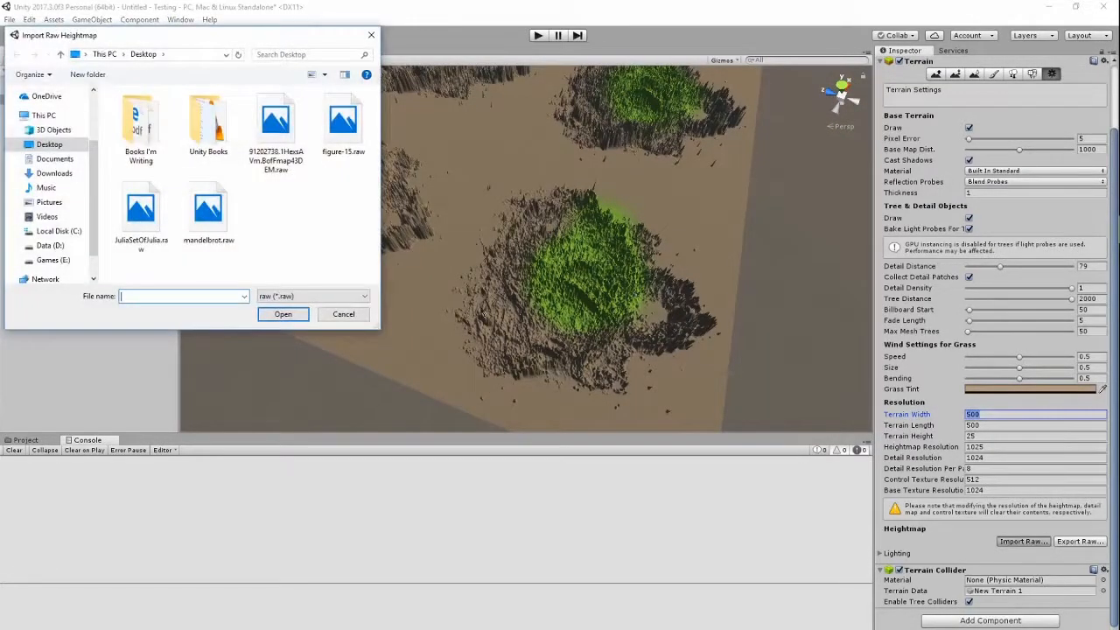
pyautogui.doubleClick(142, 216)
pyautogui.click(262, 137)
pyautogui.write('1025')
pyautogui.click(262, 148)
pyautogui.write('1025')
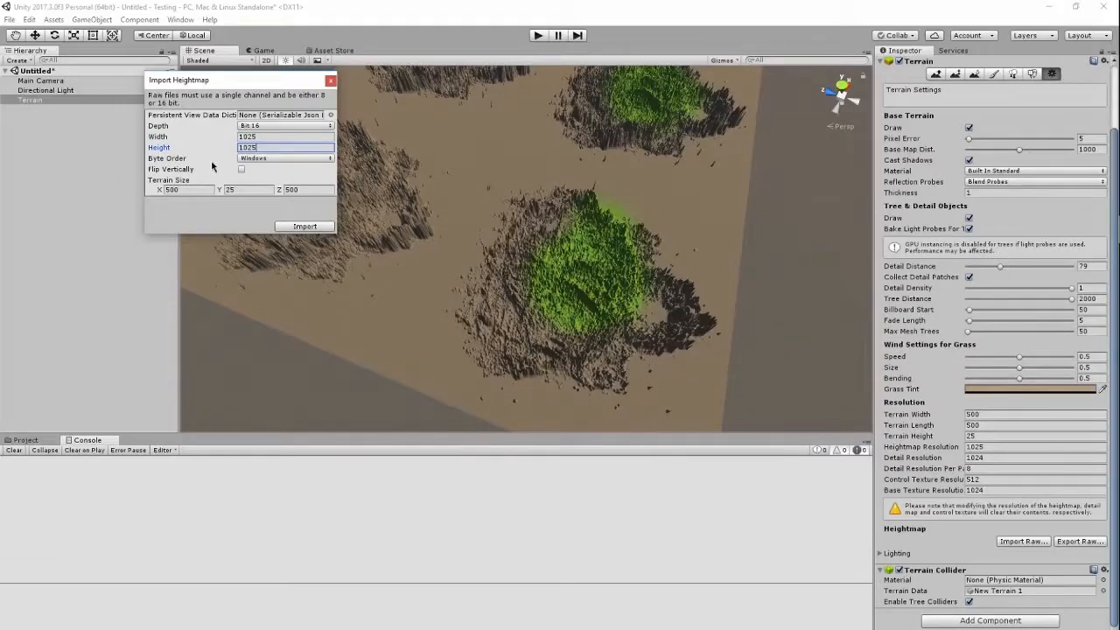
pyautogui.click(304, 226)
# Smooth the jagged heights of the green-painted Julia formation and its brown end with the largest solid round brush
pyautogui.scroll(2, 482, 295)
pyautogui.scroll(-5, 481, 289)
pyautogui.scroll(-1, 514, 263)
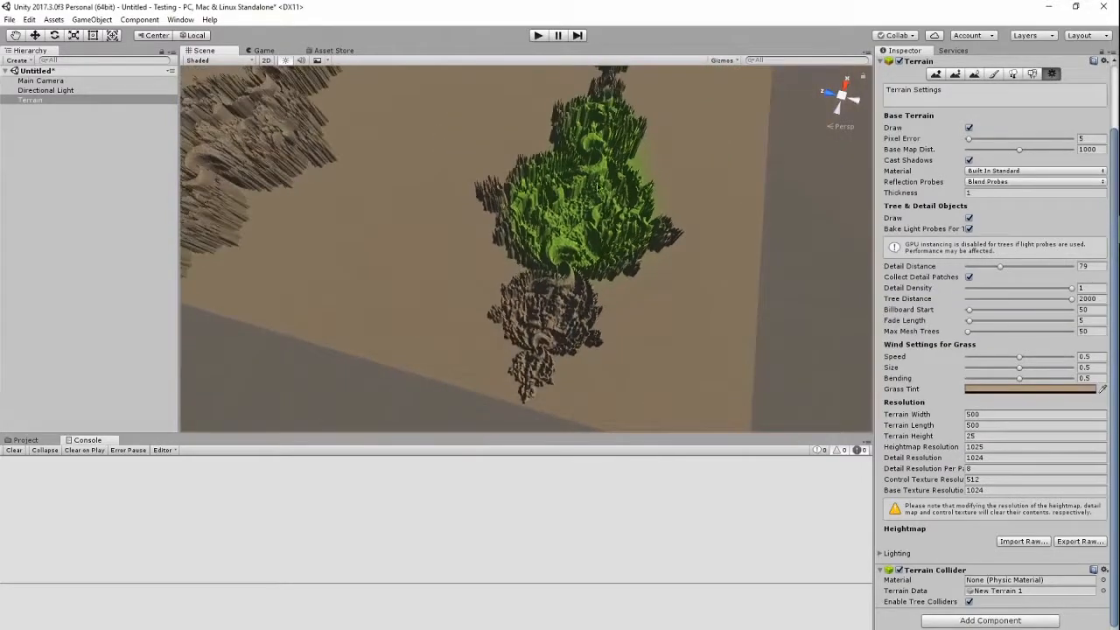
pyautogui.click(993, 74)
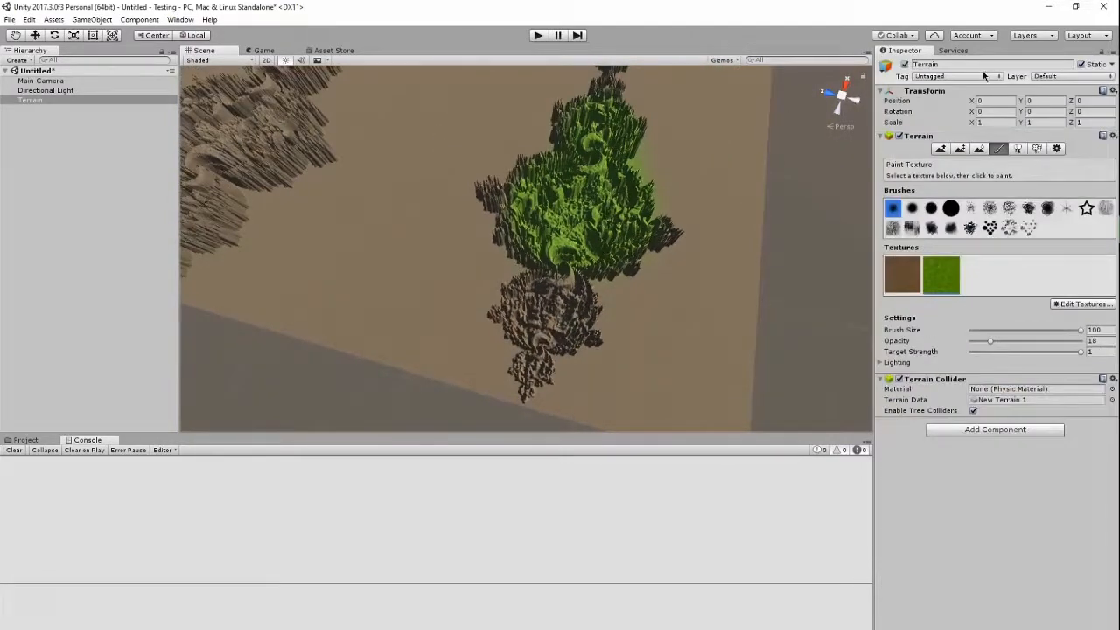
pyautogui.click(978, 149)
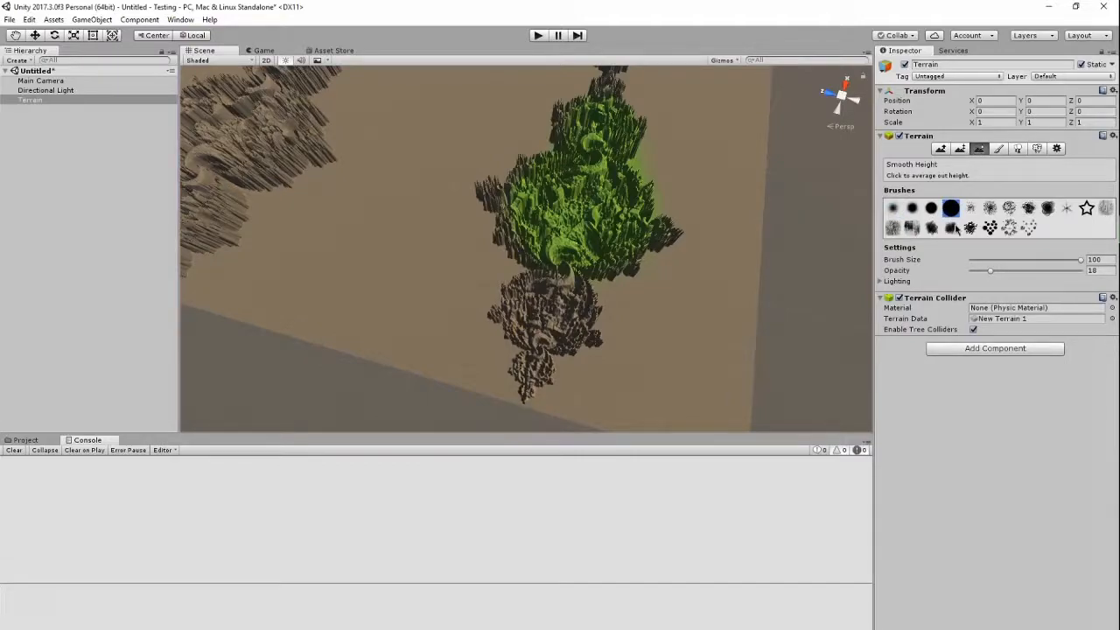
pyautogui.moveTo(559, 337); pyautogui.dragTo(500, 196)
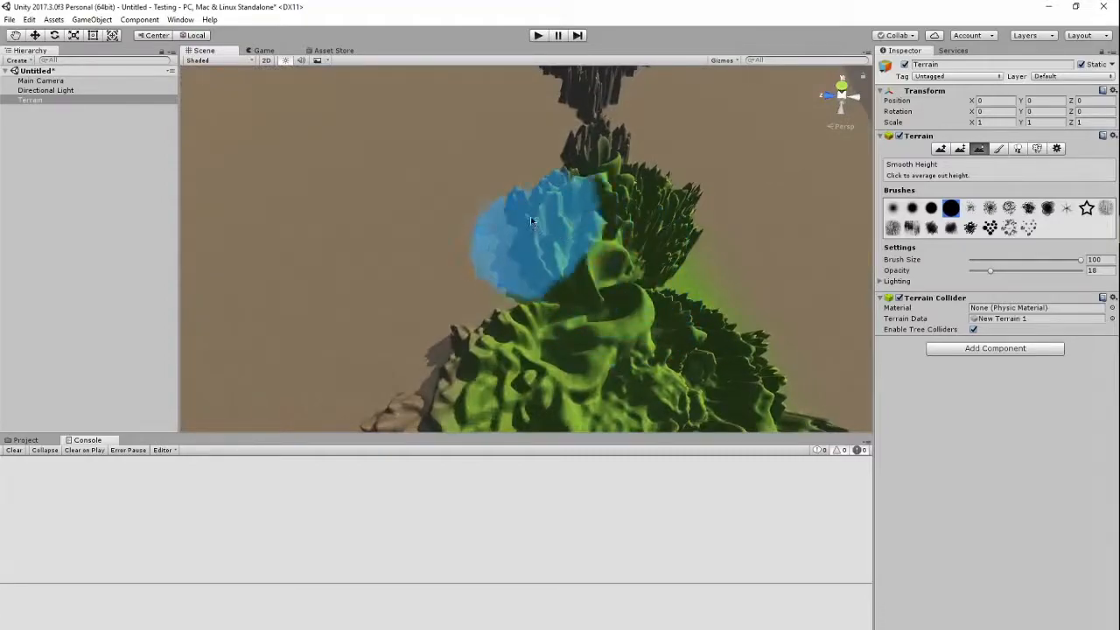
pyautogui.moveTo(531, 221)
pyautogui.mouseDown()
pyautogui.moveTo(593, 165)
pyautogui.moveTo(673, 173)
pyautogui.moveTo(739, 260)
pyautogui.mouseUp()
pyautogui.scroll(-6, 738, 255)
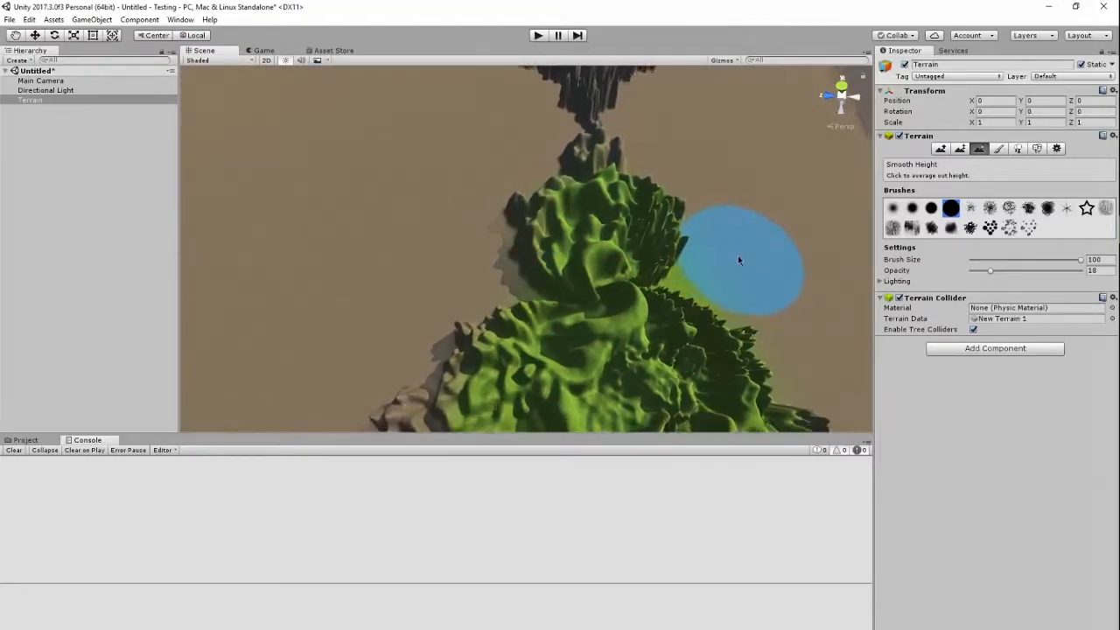
pyautogui.scroll(-1, 734, 254)
pyautogui.moveTo(696, 252)
pyautogui.mouseDown()
pyautogui.moveTo(665, 361)
pyautogui.moveTo(644, 367)
pyautogui.moveTo(642, 232)
pyautogui.moveTo(634, 261)
pyautogui.moveTo(618, 196)
pyautogui.mouseUp()
pyautogui.scroll(-1, 702, 297)
pyautogui.keyDown('alt'); pyautogui.moveTo(702, 296); pyautogui.dragTo(697, 327); pyautogui.keyUp('alt')
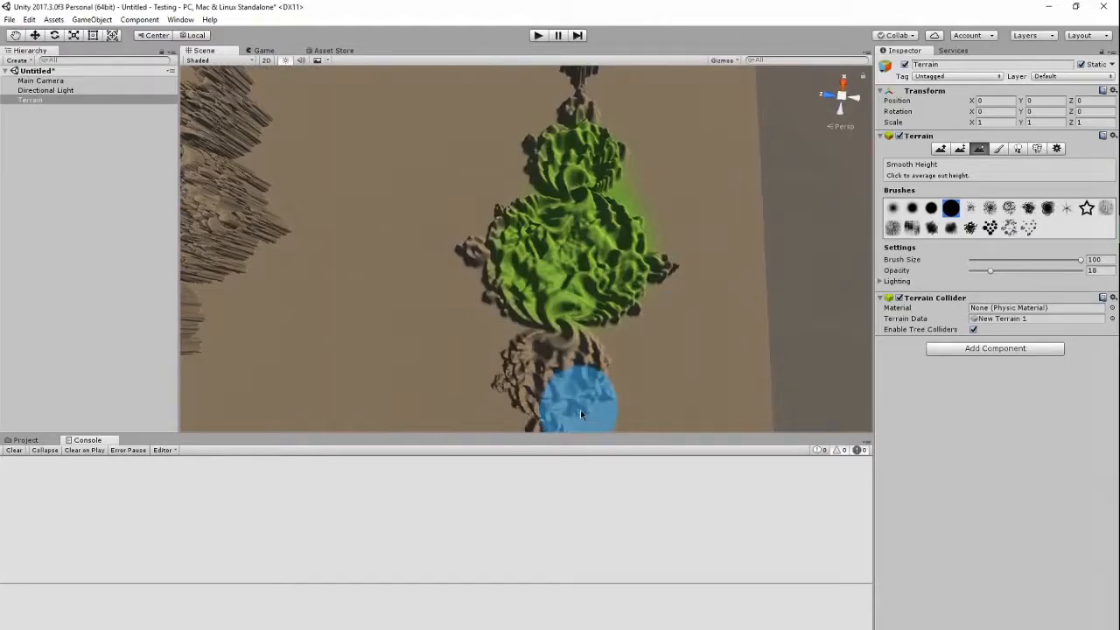
# Smooth the unpainted brown formation along the terrain's far edge, switching to the slightly smaller solid round brush for its remaining spikes
pyautogui.keyDown('alt'); pyautogui.moveTo(580, 410); pyautogui.dragTo(539, 399); pyautogui.keyUp('alt')
pyautogui.moveTo(492, 317)
pyautogui.keyDown('alt'); pyautogui.mouseDown()
pyautogui.moveTo(480, 267)
pyautogui.moveTo(350, 192)
pyautogui.mouseUp(); pyautogui.keyUp('alt')
pyautogui.moveTo(325, 234)
pyautogui.mouseDown()
pyautogui.moveTo(368, 225)
pyautogui.moveTo(378, 195)
pyautogui.moveTo(463, 219)
pyautogui.moveTo(513, 205)
pyautogui.moveTo(457, 225)
pyautogui.moveTo(504, 223)
pyautogui.moveTo(500, 212)
pyautogui.moveTo(450, 225)
pyautogui.mouseUp()
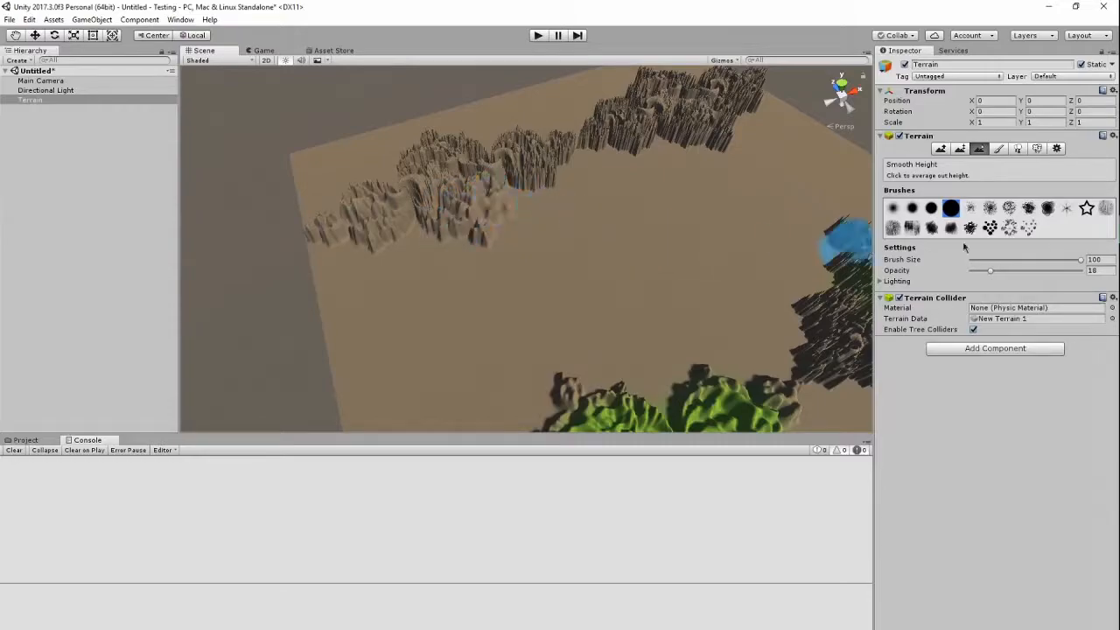
pyautogui.click(931, 208)
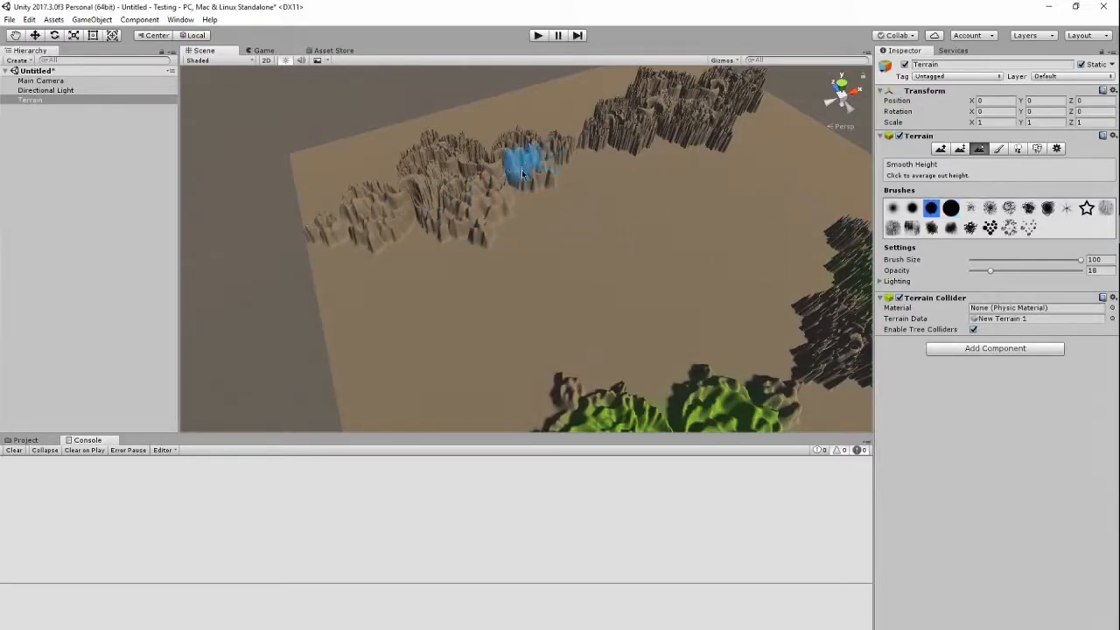
pyautogui.moveTo(560, 154)
pyautogui.mouseDown()
pyautogui.moveTo(482, 205)
pyautogui.moveTo(428, 207)
pyautogui.moveTo(466, 210)
pyautogui.mouseUp()
pyautogui.keyDown('alt'); pyautogui.moveTo(470, 260); pyautogui.dragTo(1041, 192); pyautogui.keyUp('alt')
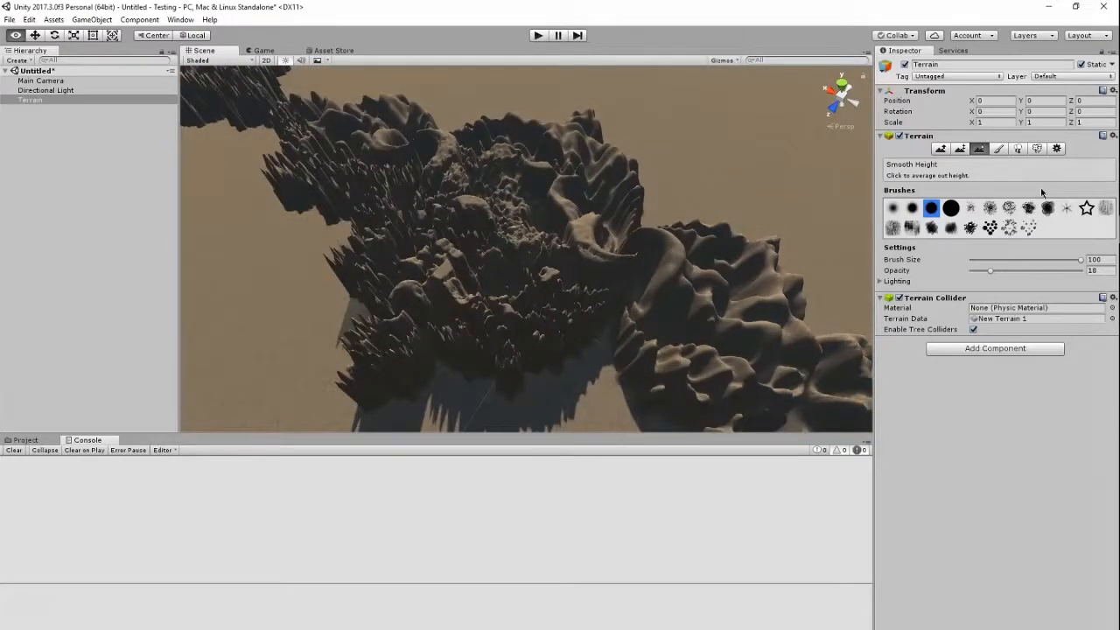
pyautogui.press('f')
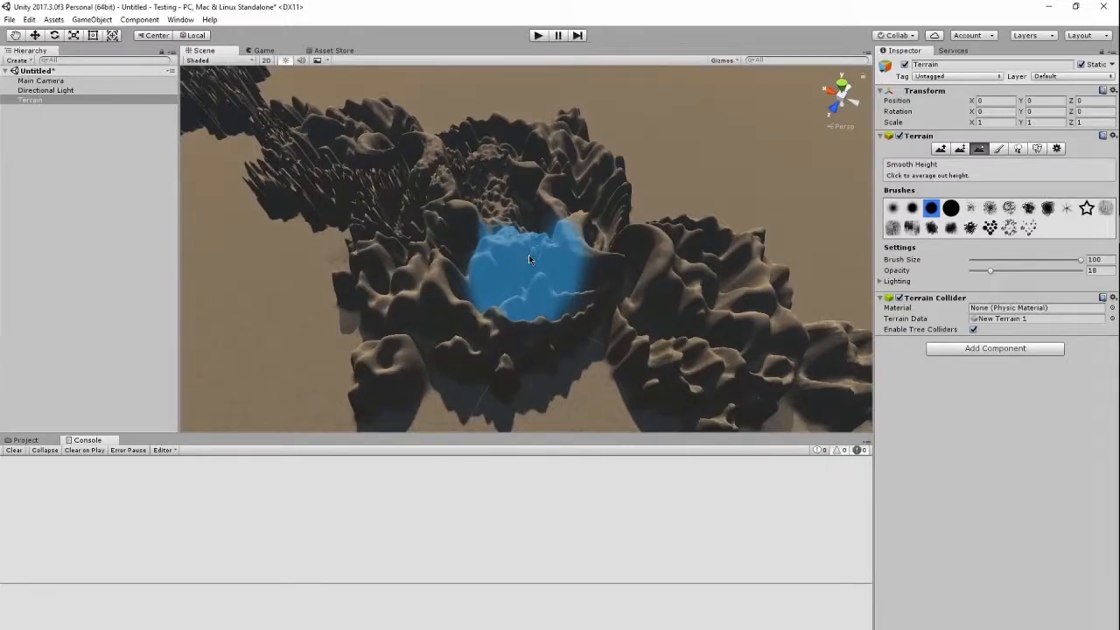
pyautogui.keyDown('alt'); pyautogui.moveTo(528, 259); pyautogui.dragTo(556, 314); pyautogui.keyUp('alt')
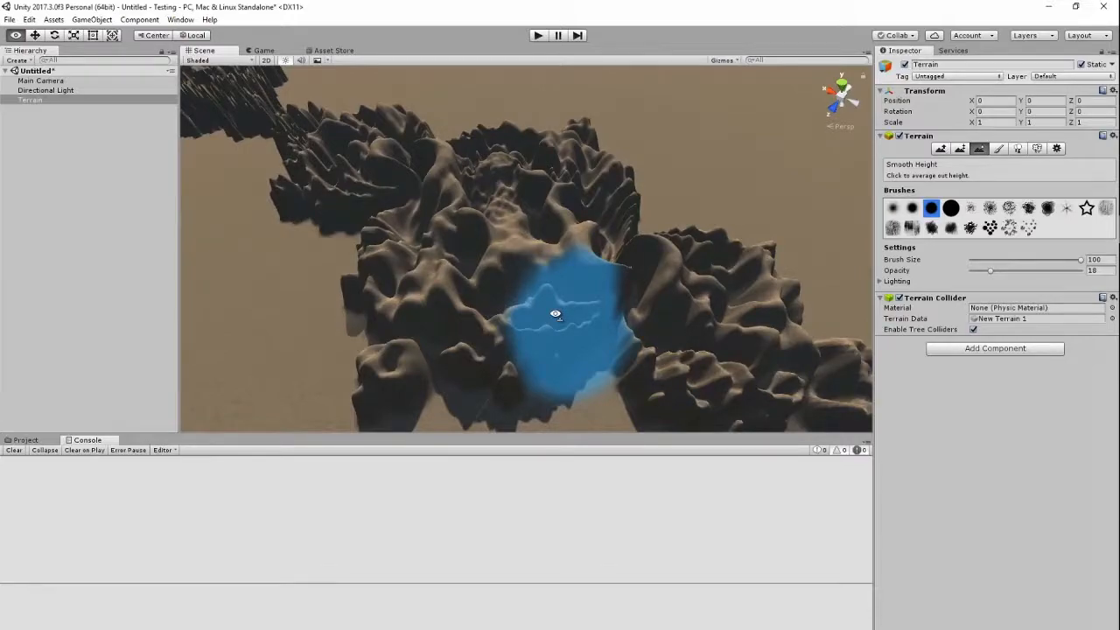
pyautogui.moveTo(555, 314)
pyautogui.keyDown('alt'); pyautogui.mouseDown()
pyautogui.moveTo(519, 276)
pyautogui.moveTo(550, 246)
pyautogui.moveTo(577, 355)
pyautogui.moveTo(579, 305)
pyautogui.mouseUp(); pyautogui.keyUp('alt')
pyautogui.scroll(2, 544, 241)
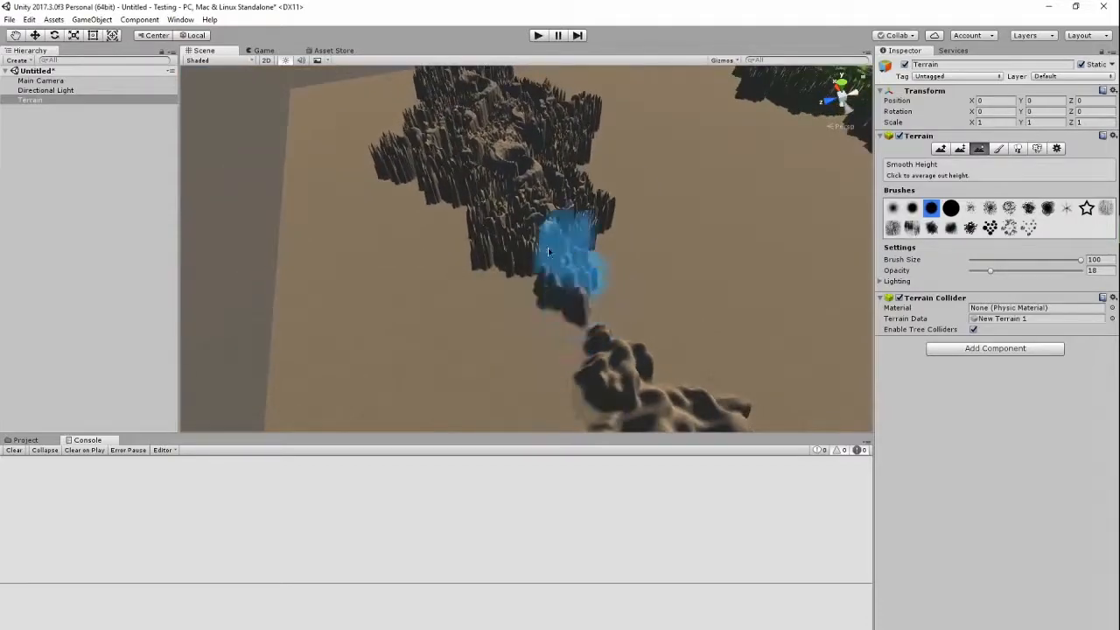
# Smooth the spiky brown formation beyond the narrow neck with the blocky, irregular brush, working from its near end to its middle
pyautogui.click(911, 228)
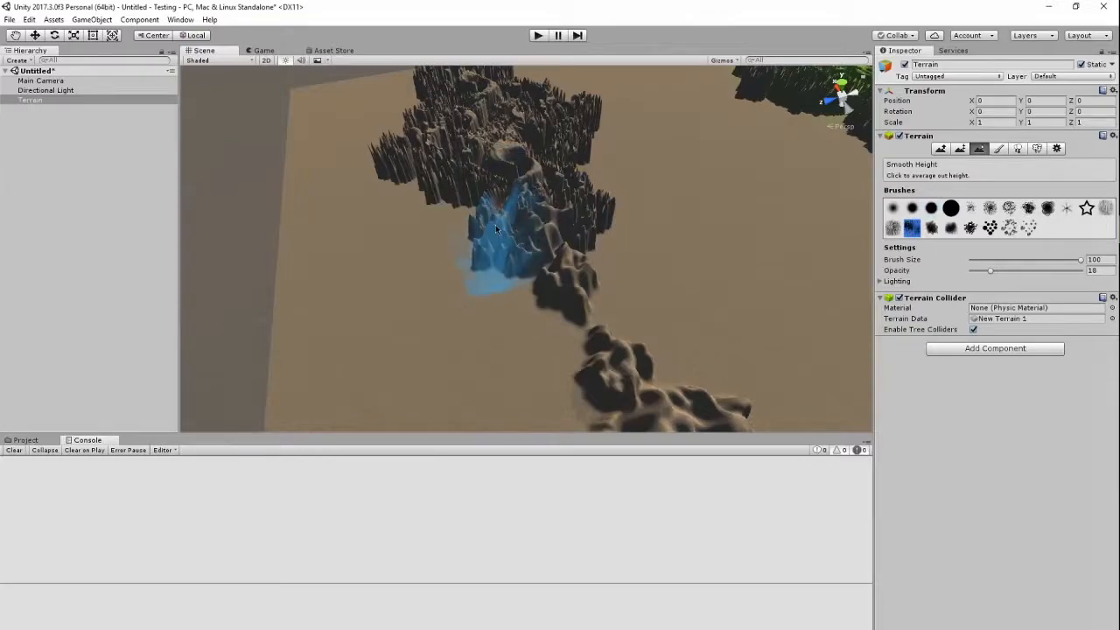
pyautogui.moveTo(597, 227)
pyautogui.mouseDown()
pyautogui.moveTo(579, 174)
pyautogui.moveTo(586, 183)
pyautogui.moveTo(551, 289)
pyautogui.moveTo(420, 138)
pyautogui.moveTo(441, 196)
pyautogui.moveTo(396, 175)
pyautogui.moveTo(382, 154)
pyautogui.moveTo(493, 223)
pyautogui.moveTo(444, 187)
pyautogui.moveTo(417, 131)
pyautogui.mouseUp()
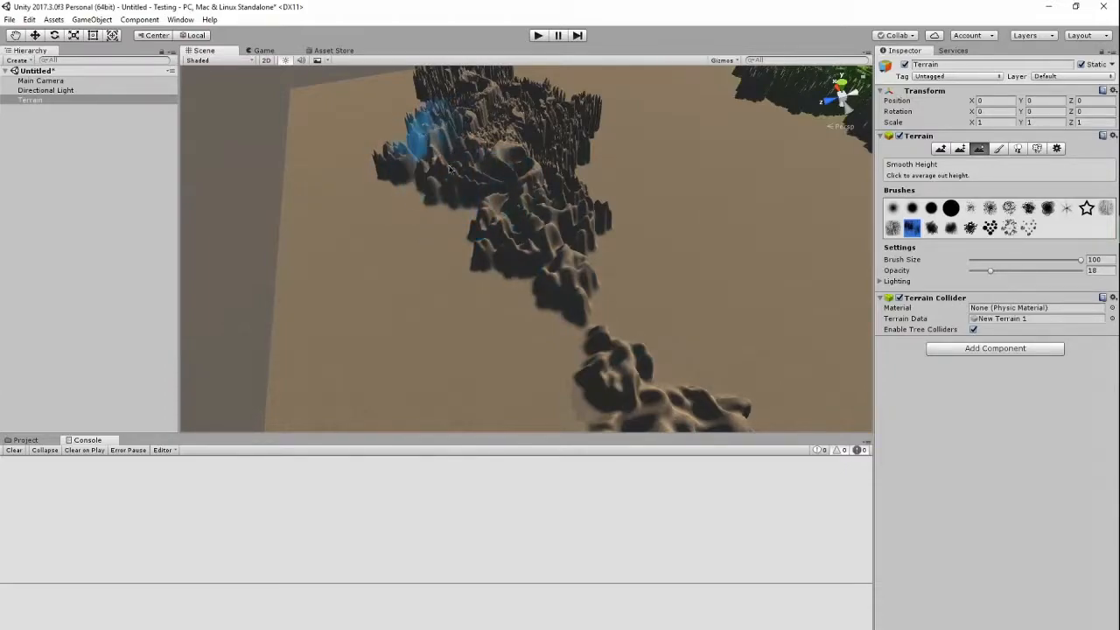
pyautogui.moveTo(510, 227); pyautogui.dragTo(507, 70, button='right')
pyautogui.scroll(3, 500, 230)
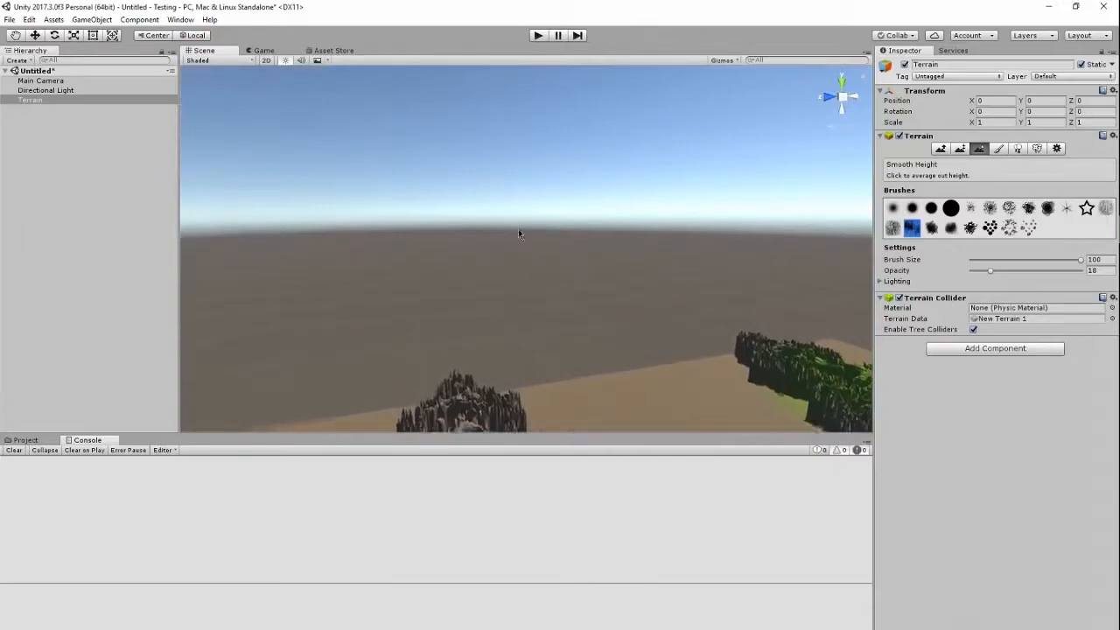
pyautogui.moveTo(520, 227); pyautogui.dragTo(523, 386, button='right')
pyautogui.scroll(-1, 557, 368)
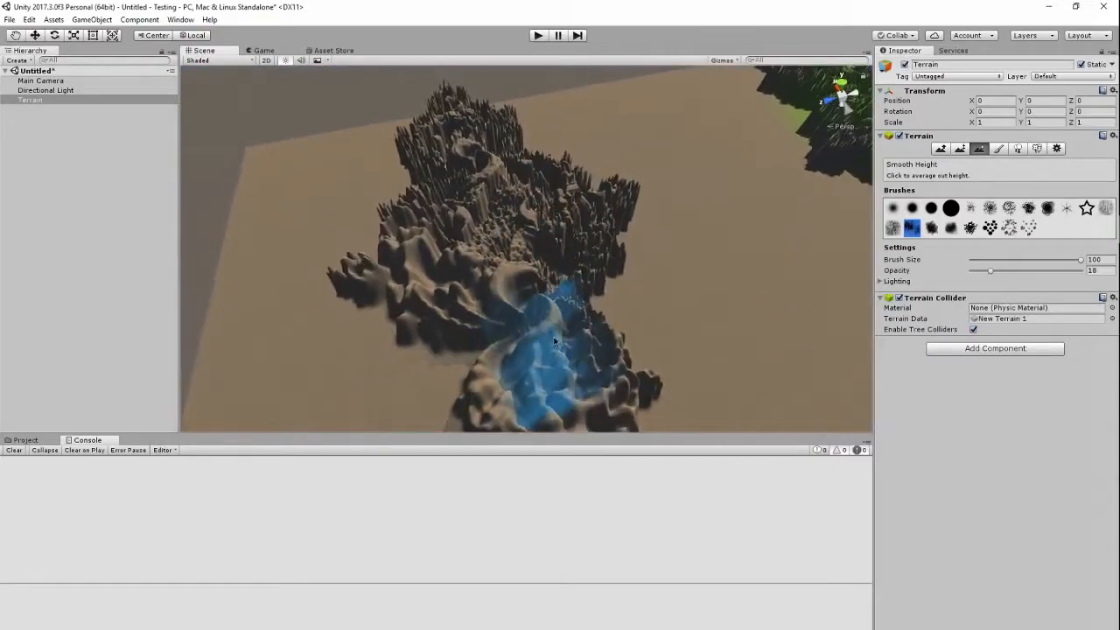
pyautogui.moveTo(606, 253)
pyautogui.mouseDown()
pyautogui.moveTo(639, 242)
pyautogui.moveTo(620, 237)
pyautogui.moveTo(638, 260)
pyautogui.moveTo(564, 183)
pyautogui.moveTo(647, 251)
pyautogui.moveTo(633, 222)
pyautogui.moveTo(556, 280)
pyautogui.moveTo(498, 250)
pyautogui.mouseUp()
pyautogui.moveTo(507, 289)
pyautogui.mouseDown()
pyautogui.moveTo(420, 288)
pyautogui.moveTo(499, 194)
pyautogui.moveTo(449, 175)
pyautogui.mouseUp()
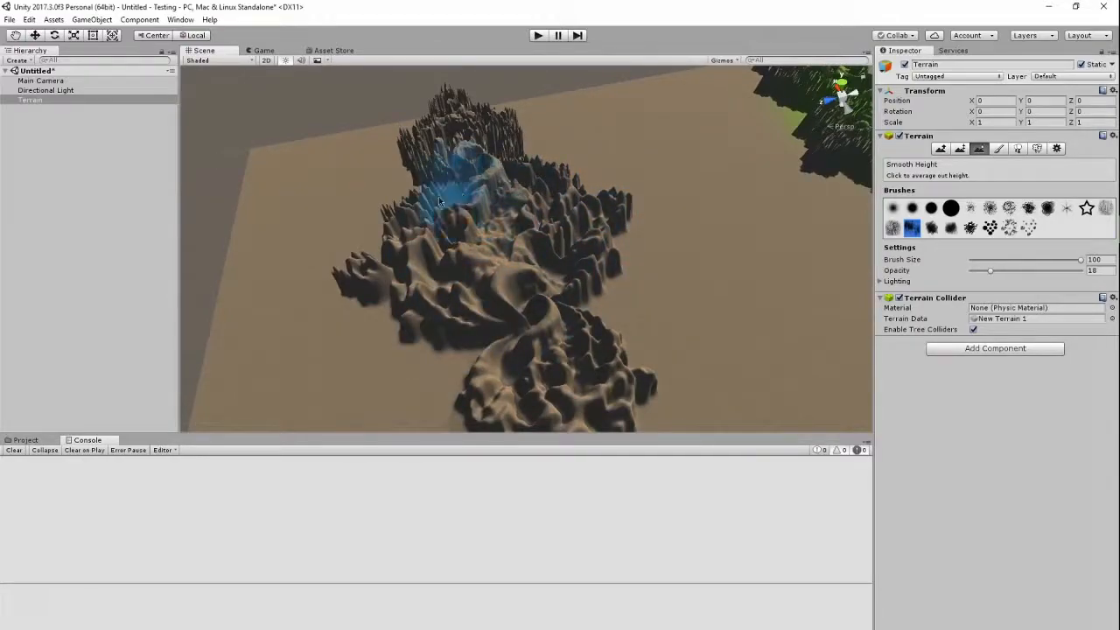
# Smooth the far spirals and pointed tip of the brown formation with the speckled ring-shaped brush
pyautogui.click(1006, 230)
pyautogui.moveTo(680, 354); pyautogui.dragTo(624, 243, button='right')
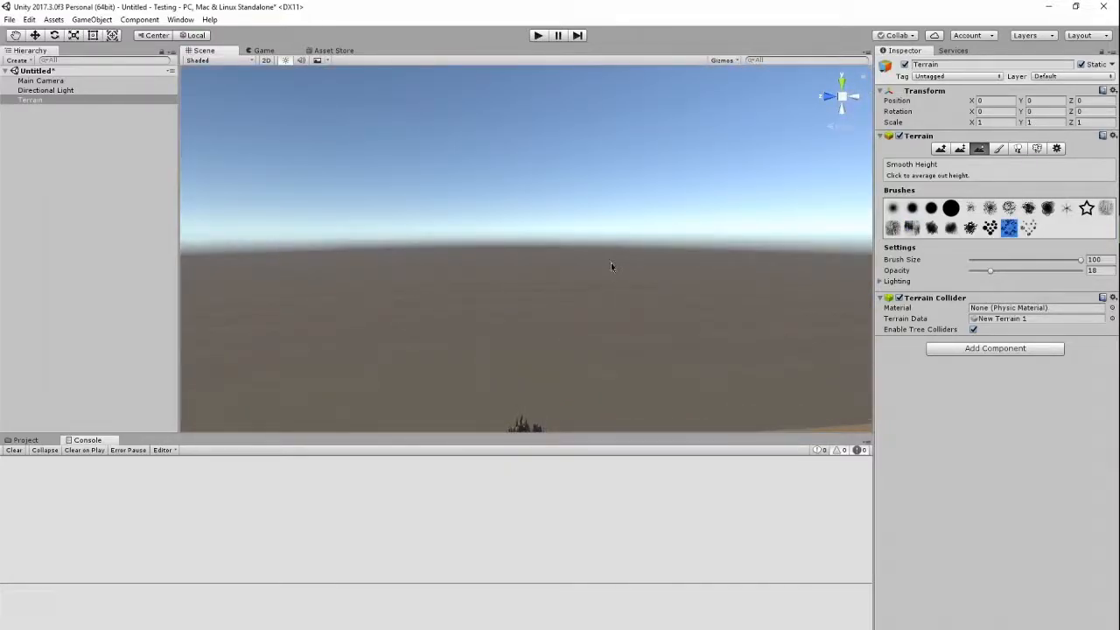
pyautogui.moveTo(616, 256)
pyautogui.mouseDown(button='right')
pyautogui.moveTo(592, 397)
pyautogui.moveTo(607, 415)
pyautogui.mouseUp(button='right')
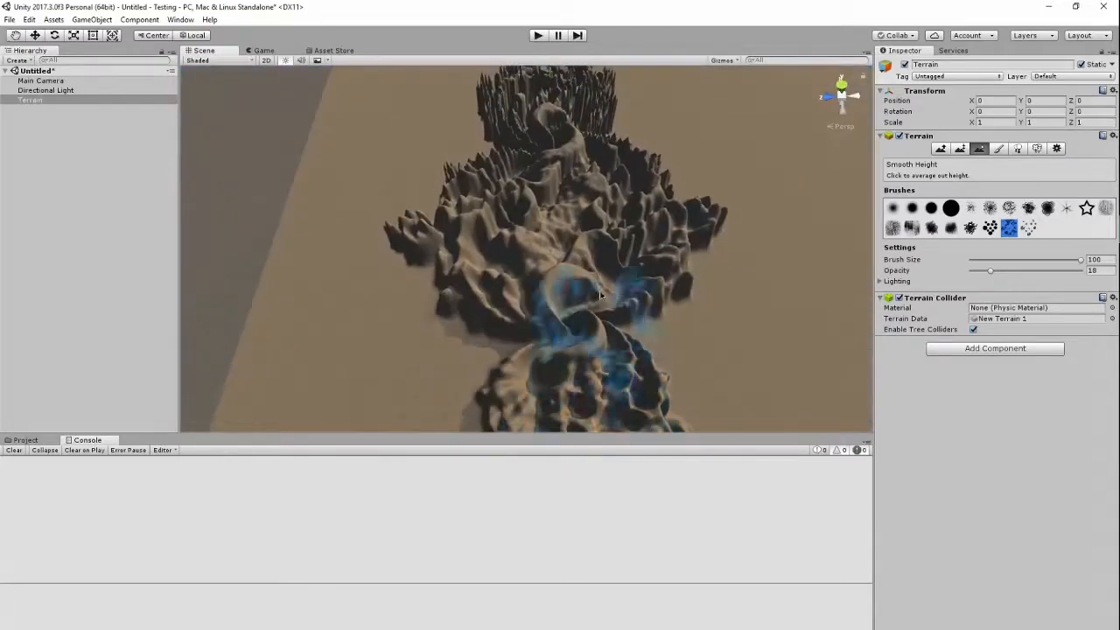
pyautogui.moveTo(461, 179)
pyautogui.mouseDown()
pyautogui.moveTo(568, 95)
pyautogui.moveTo(518, 112)
pyautogui.mouseUp()
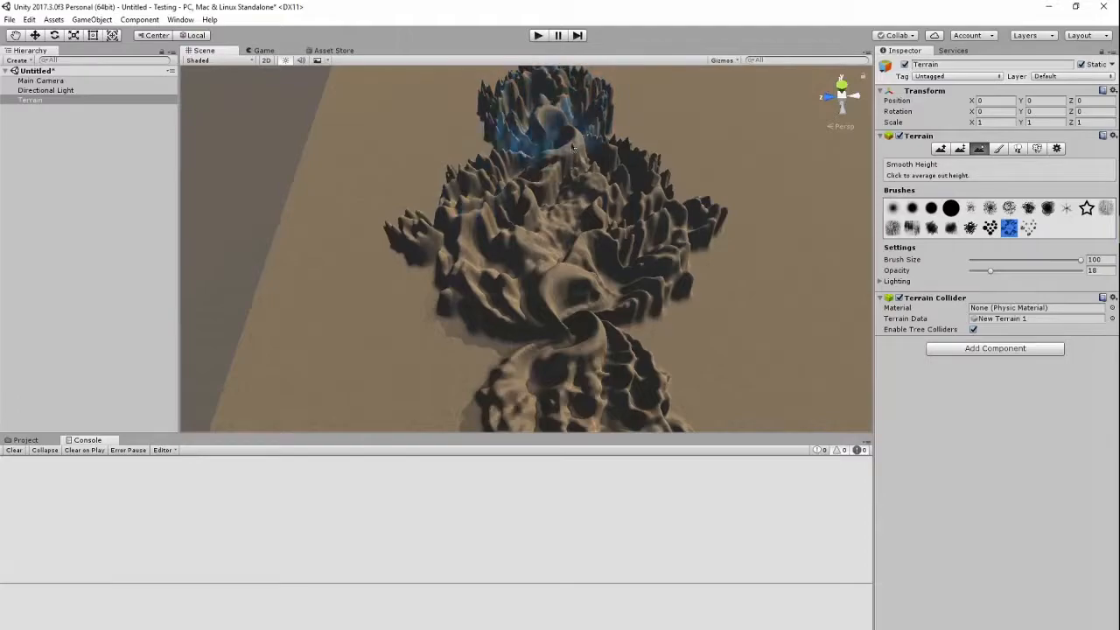
pyautogui.moveTo(616, 250); pyautogui.dragTo(640, 95, button='right')
pyautogui.moveTo(564, 346); pyautogui.dragTo(566, 216, button='right')
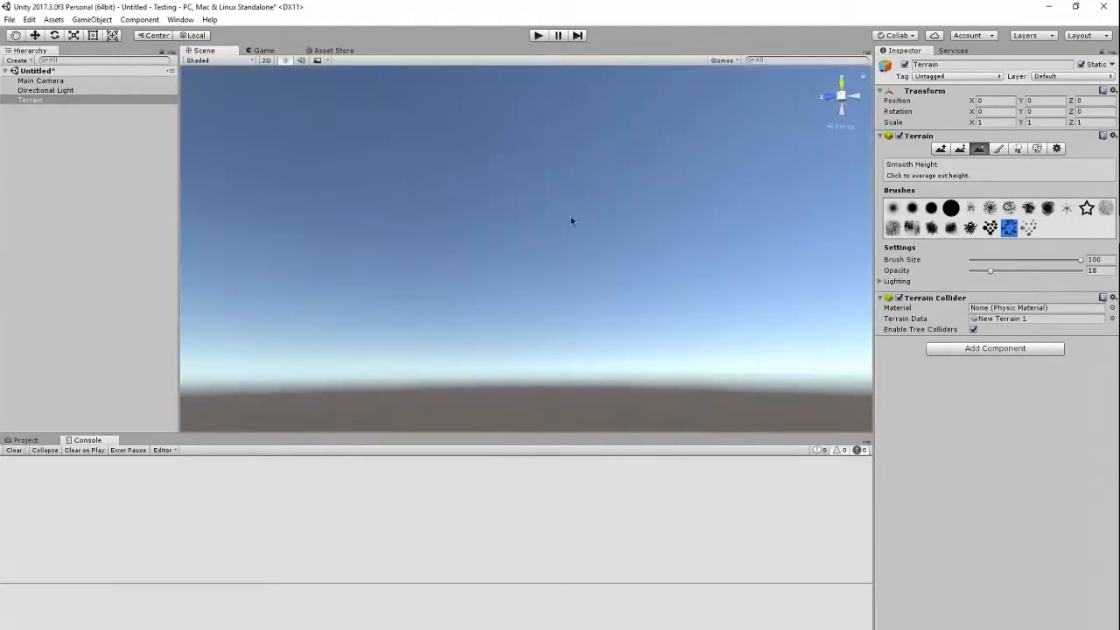
pyautogui.moveTo(543, 114); pyautogui.dragTo(574, 373, button='right')
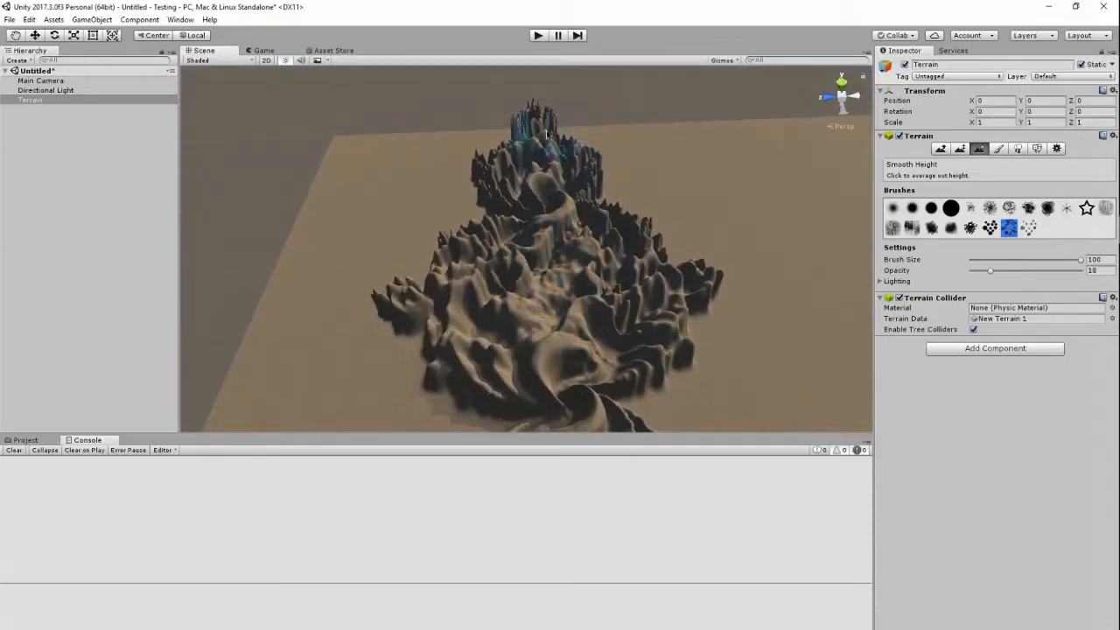
pyautogui.moveTo(539, 164)
pyautogui.mouseDown(button='right')
pyautogui.moveTo(600, 320)
pyautogui.moveTo(592, 215)
pyautogui.moveTo(575, 412)
pyautogui.moveTo(560, 372)
pyautogui.mouseUp(button='right')
pyautogui.press('w')
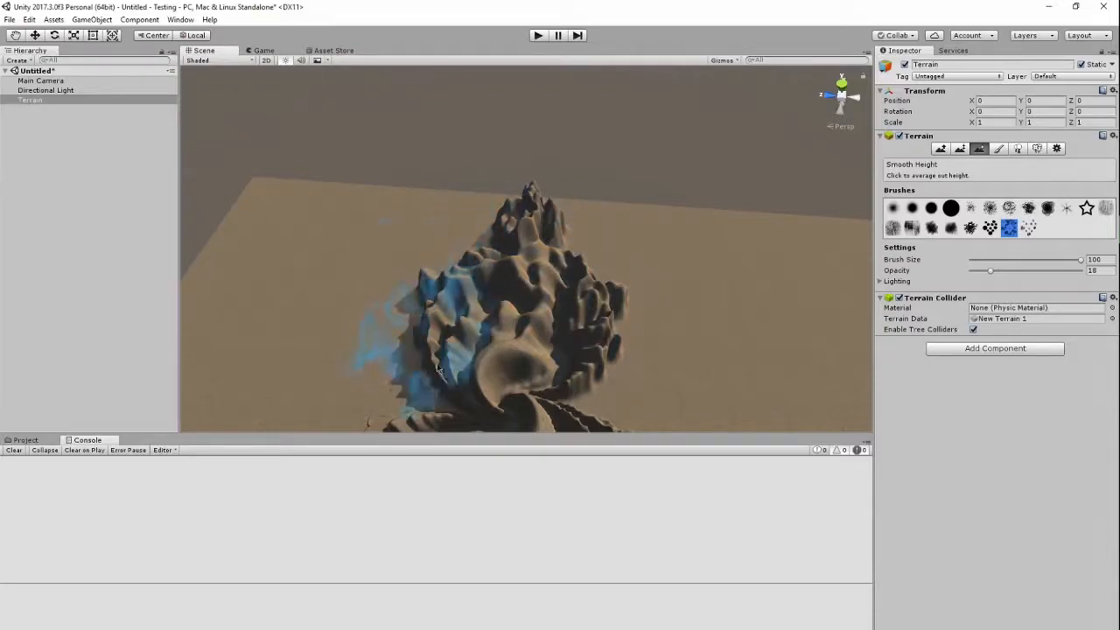
# Smooth the spiky second green formation and its adjoining brown ridge with the fine noise brush beside the star
pyautogui.moveTo(551, 272)
pyautogui.mouseDown(button='right')
pyautogui.moveTo(812, 268)
pyautogui.moveTo(850, 143)
pyautogui.moveTo(921, 144)
pyautogui.mouseUp(button='right')
pyautogui.rightClick(937, 139)
pyautogui.moveTo(565, 233)
pyautogui.mouseDown(button='right')
pyautogui.moveTo(689, 225)
pyautogui.moveTo(563, 223)
pyautogui.mouseUp(button='right')
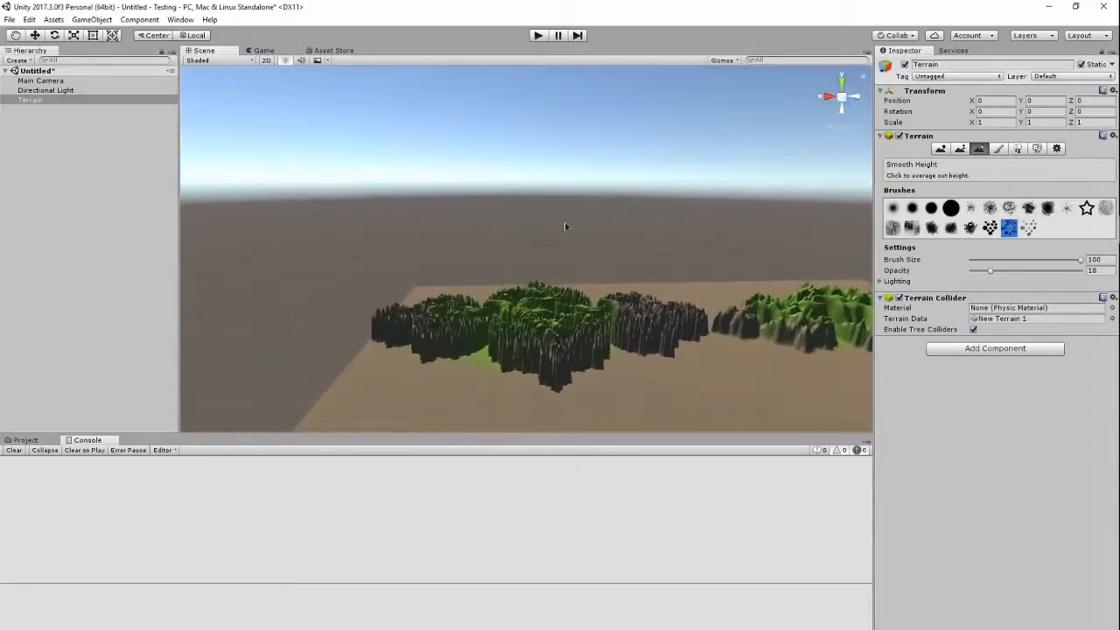
pyautogui.scroll(6, 510, 193)
pyautogui.press('w')
pyautogui.moveTo(468, 172); pyautogui.dragTo(525, 332, button='right')
pyautogui.press('s')
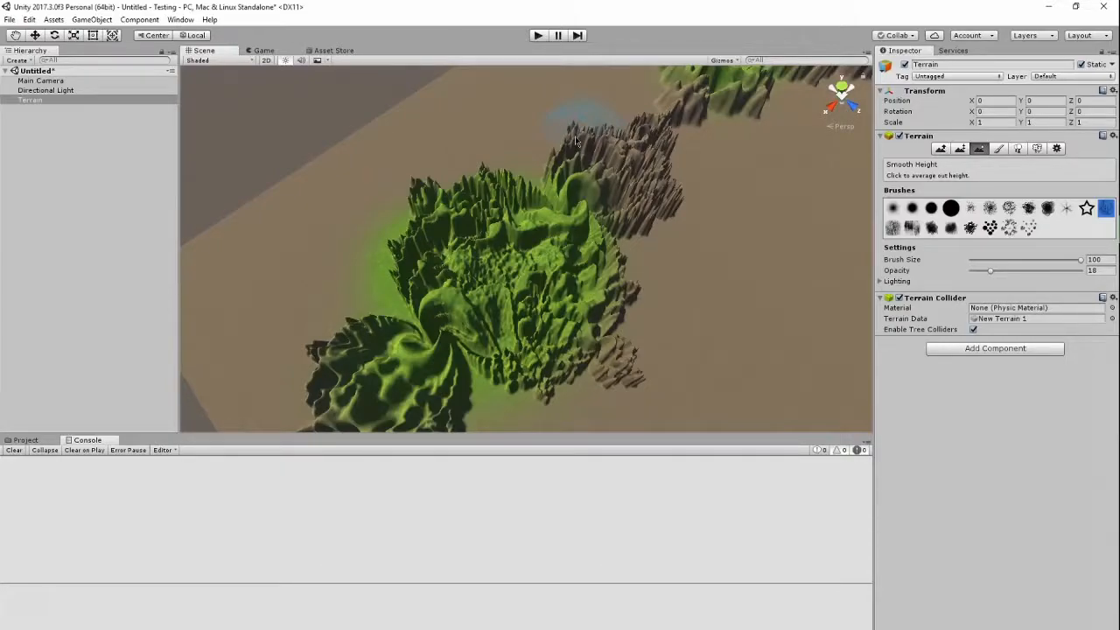
pyautogui.moveTo(576, 140)
pyautogui.mouseDown()
pyautogui.moveTo(604, 162)
pyautogui.moveTo(567, 194)
pyautogui.moveTo(514, 278)
pyautogui.moveTo(490, 171)
pyautogui.moveTo(492, 194)
pyautogui.moveTo(450, 211)
pyautogui.moveTo(510, 227)
pyautogui.mouseUp()
# Smooth the brown ridges between the two green formations and the spiky outer edges of the second one
pyautogui.moveTo(510, 230)
pyautogui.mouseDown(button='right')
pyautogui.moveTo(533, 329)
pyautogui.moveTo(563, 341)
pyautogui.moveTo(338, 251)
pyautogui.moveTo(360, 255)
pyautogui.moveTo(370, 131)
pyautogui.mouseUp(button='right')
pyautogui.scroll(4, 389, 179)
pyautogui.moveTo(403, 194); pyautogui.dragTo(992, 399, button='right')
pyautogui.scroll(-6, 669, 201)
pyautogui.moveTo(627, 211)
pyautogui.mouseDown(button='right')
pyautogui.moveTo(671, 217)
pyautogui.moveTo(573, 216)
pyautogui.moveTo(743, 205)
pyautogui.mouseUp(button='right')
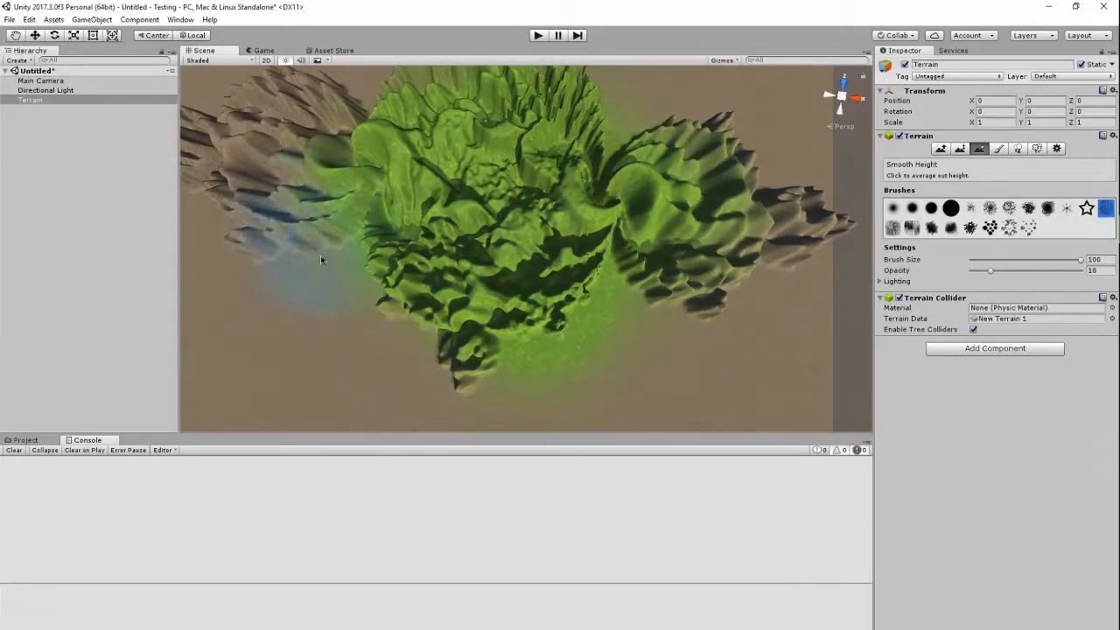
pyautogui.moveTo(370, 290); pyautogui.dragTo(275, 196, button='right')
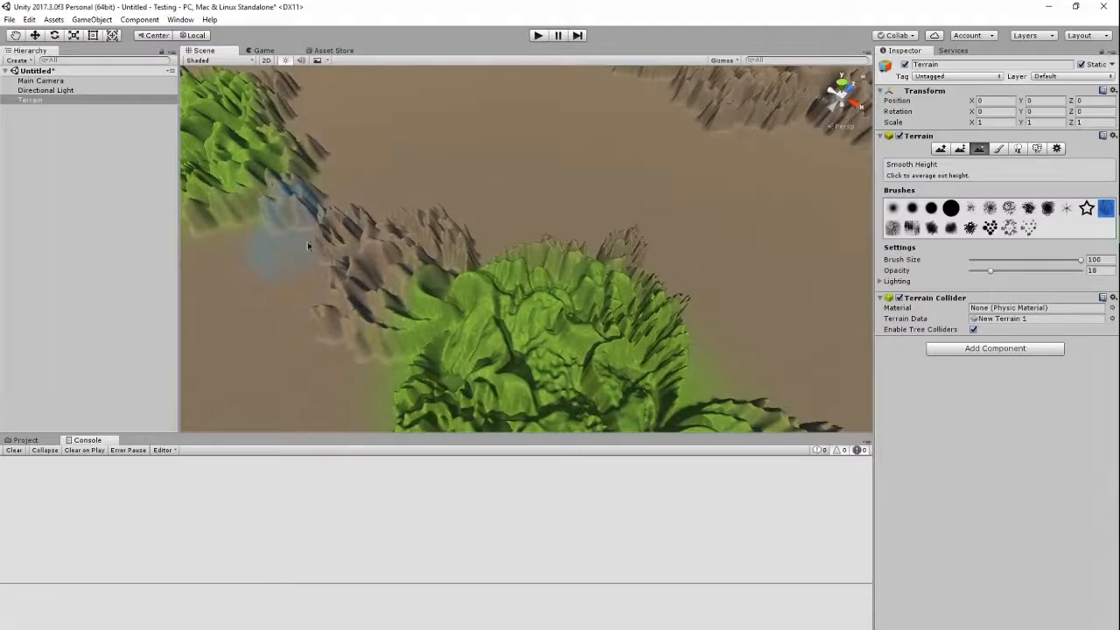
pyautogui.moveTo(298, 236); pyautogui.dragTo(285, 221, button='right')
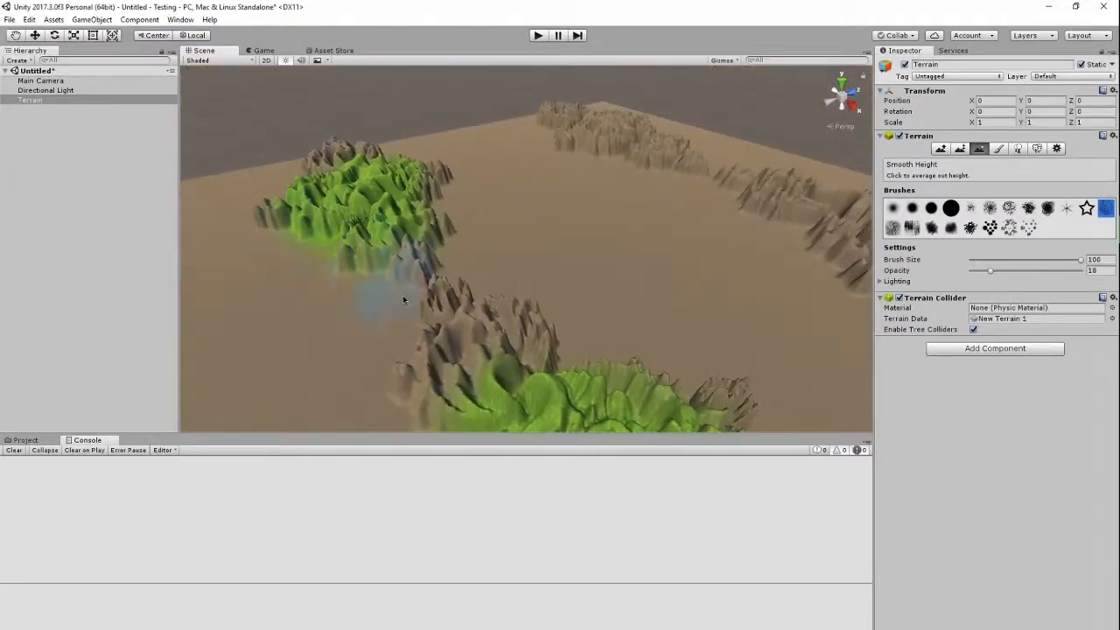
pyautogui.moveTo(426, 294); pyautogui.dragTo(477, 313, button='right')
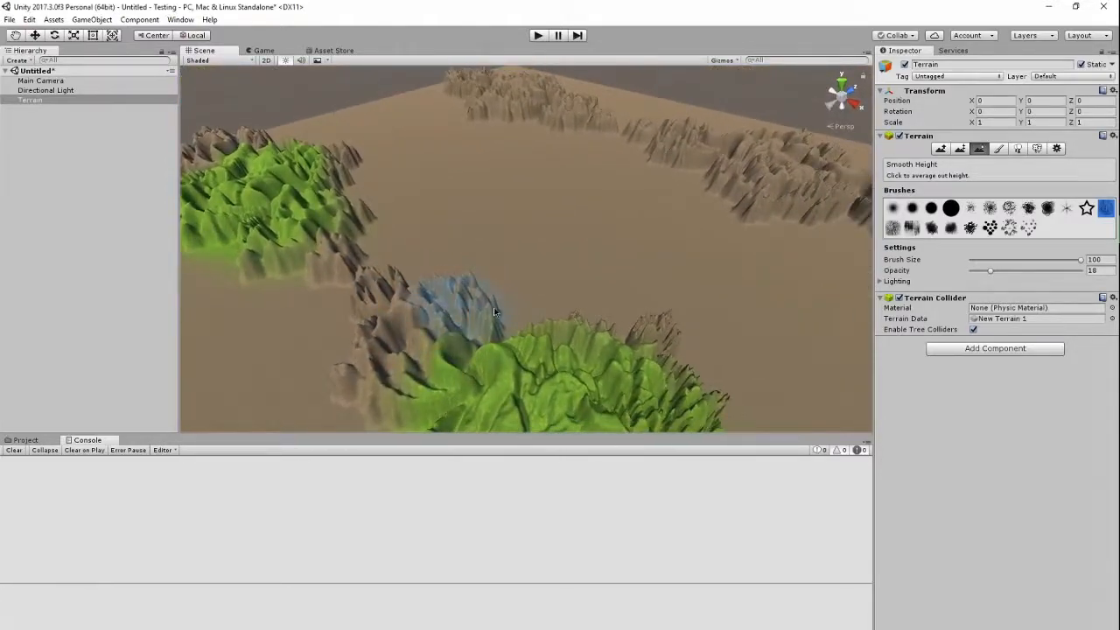
pyautogui.moveTo(671, 362); pyautogui.dragTo(778, 464, button='right')
pyautogui.scroll(-6, 629, 359)
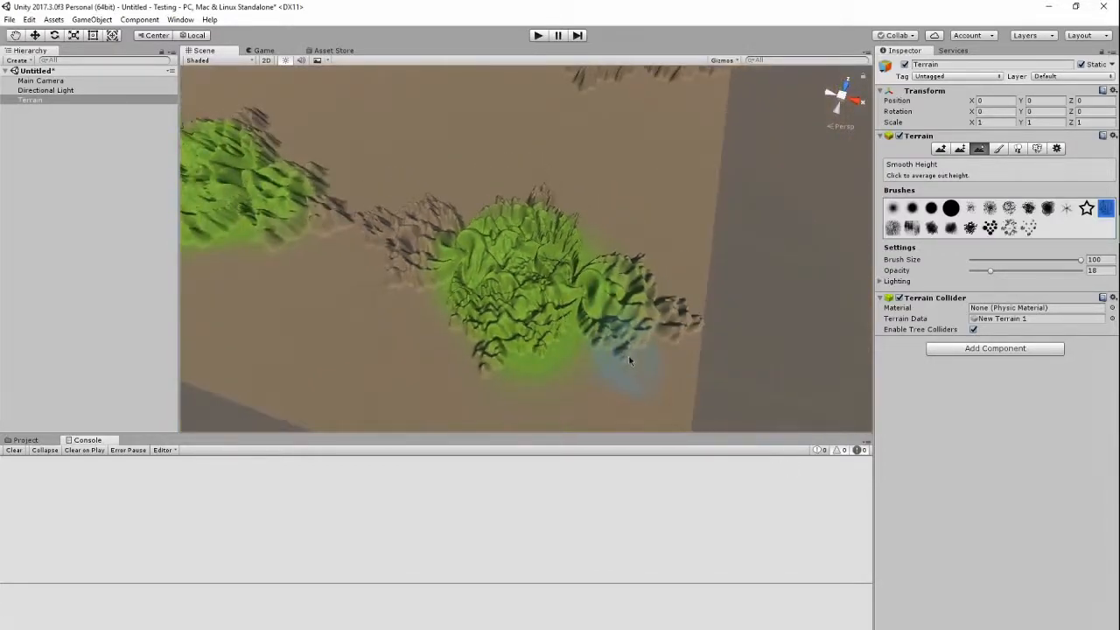
pyautogui.scroll(-3, 629, 354)
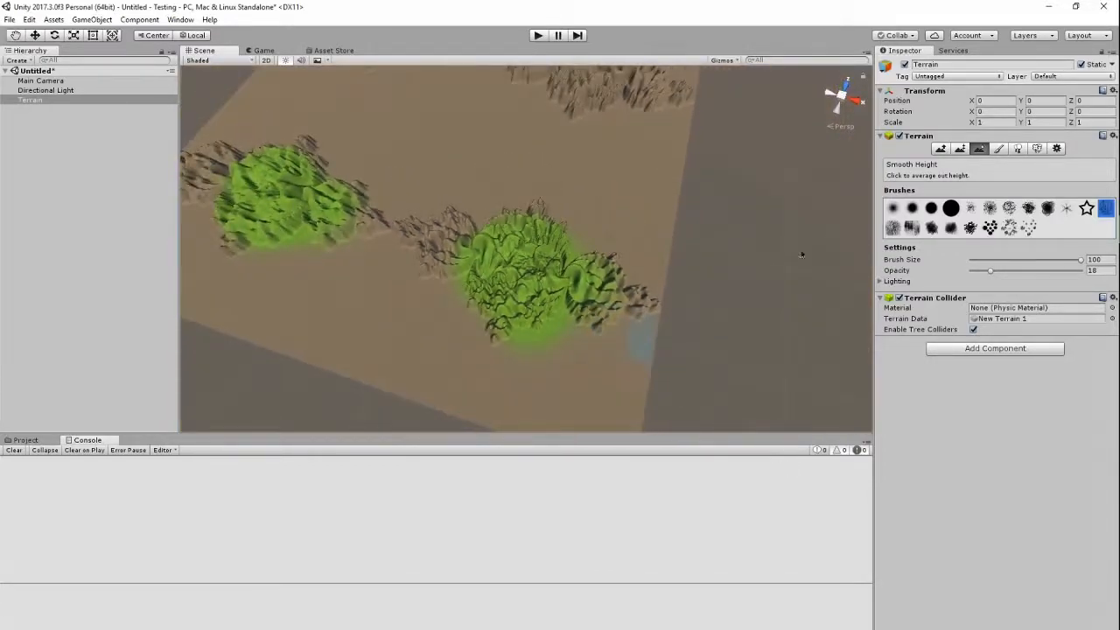
# Start adding a terrain texture and choose its albedo image from the project's Texture2D assets
pyautogui.click(998, 148)
pyautogui.click(1081, 303)
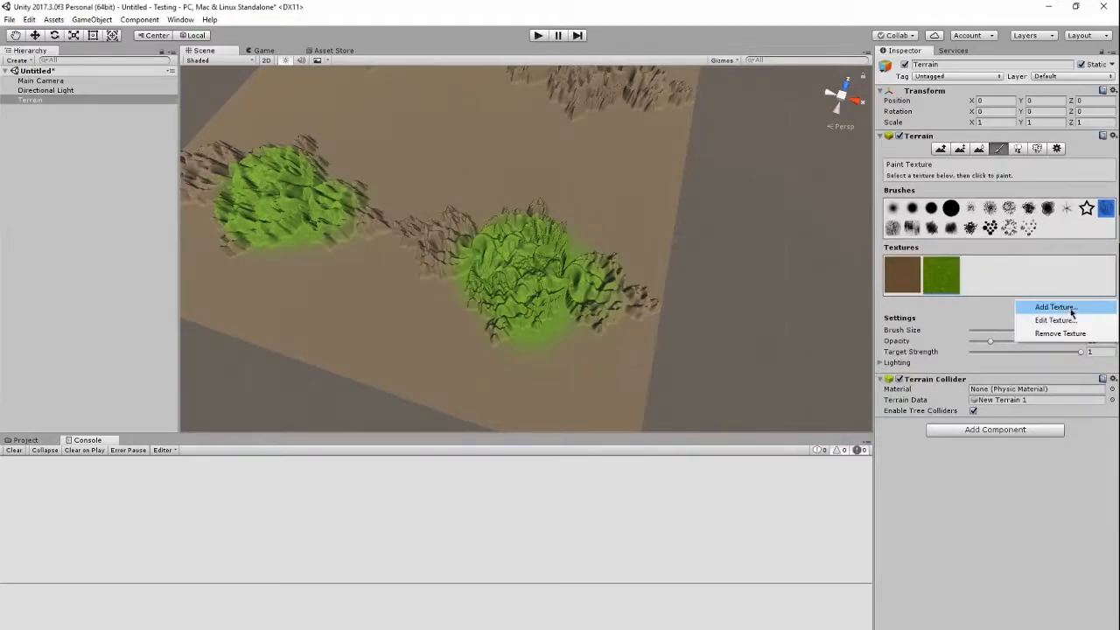
pyautogui.click(1061, 306)
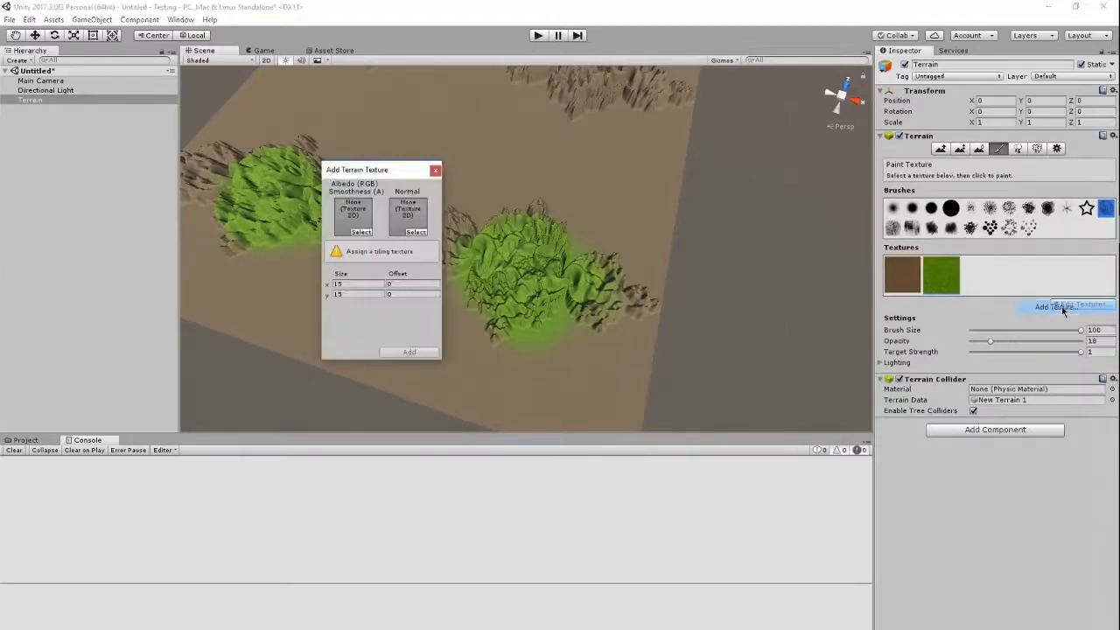
pyautogui.click(359, 231)
pyautogui.scroll(-4, 70, 140)
pyautogui.scroll(-2, 70, 145)
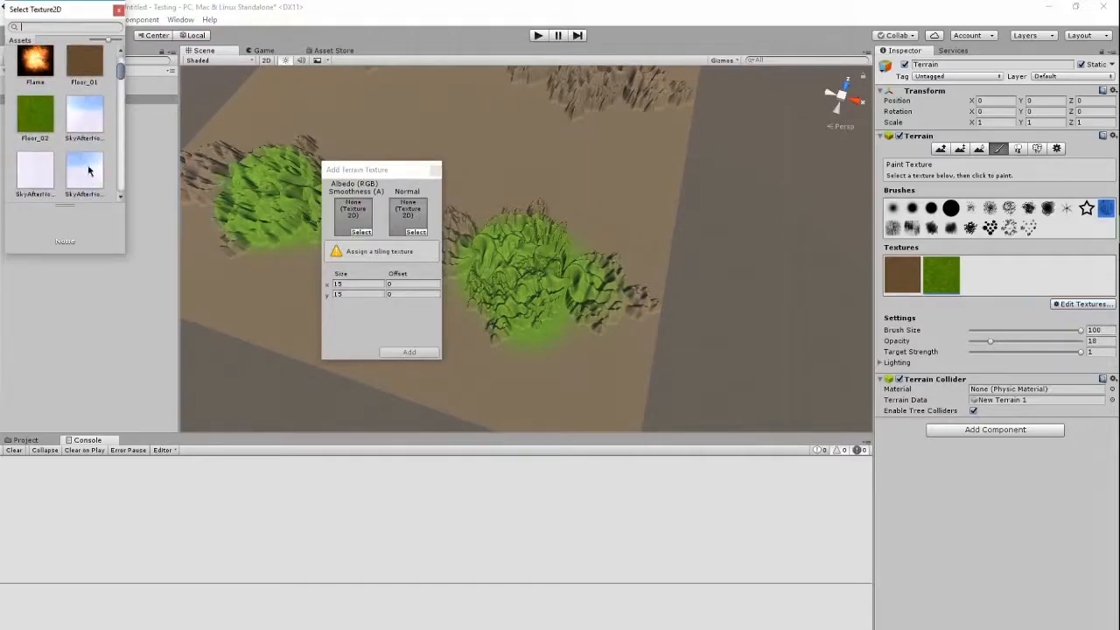
pyautogui.scroll(-3, 108, 170)
pyautogui.scroll(-5, 108, 175)
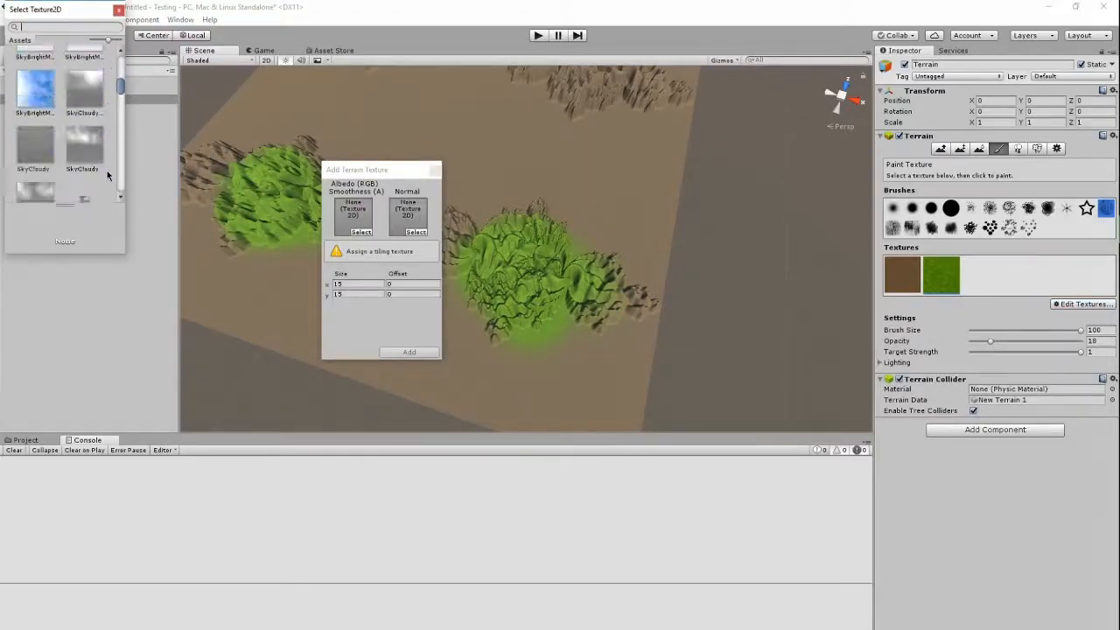
pyautogui.scroll(-5, 107, 176)
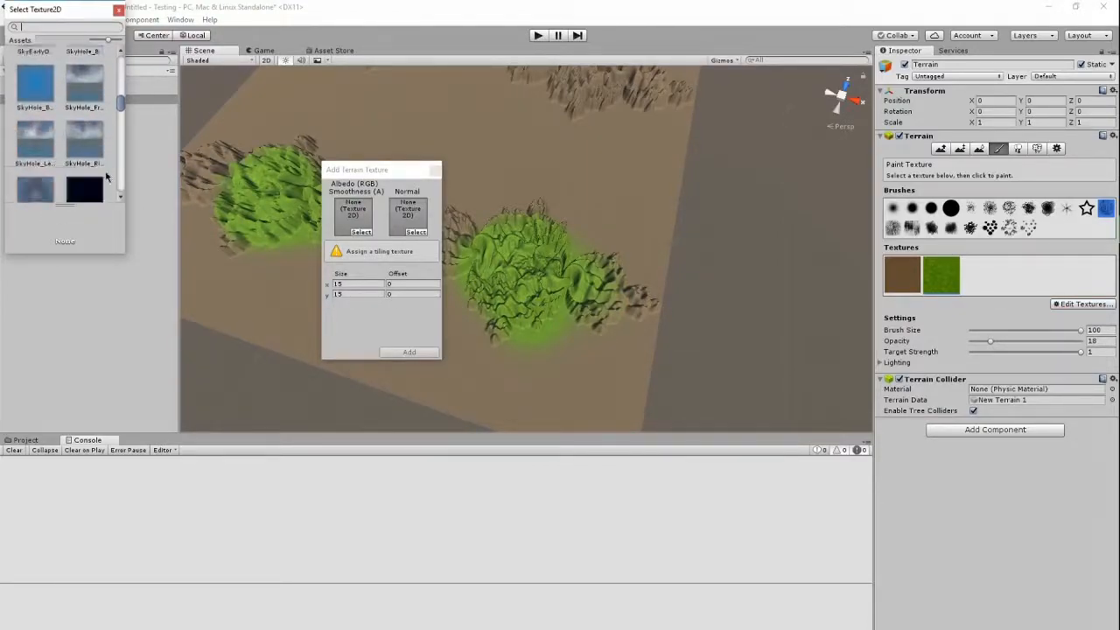
pyautogui.scroll(-2, 107, 180)
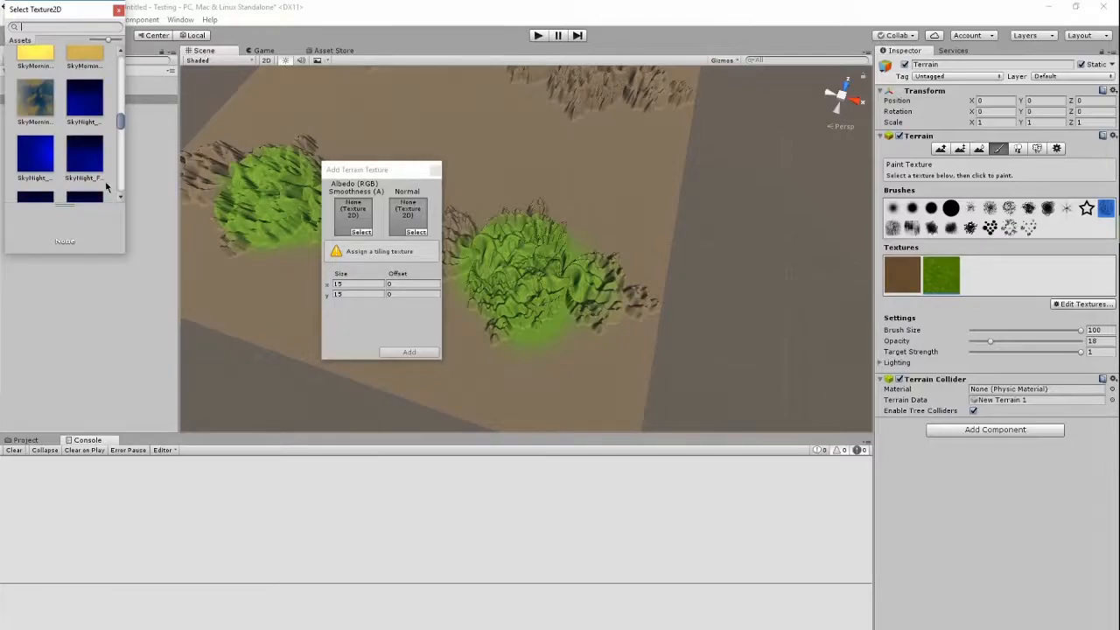
pyautogui.scroll(-5, 105, 187)
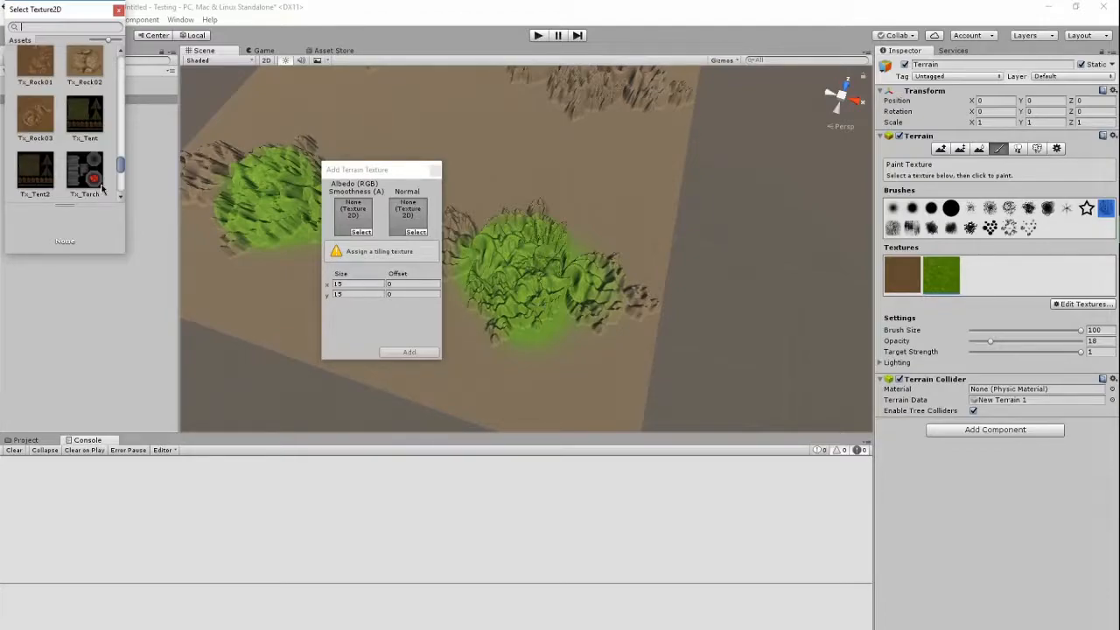
pyautogui.scroll(-1, 103, 188)
pyautogui.click(35, 139)
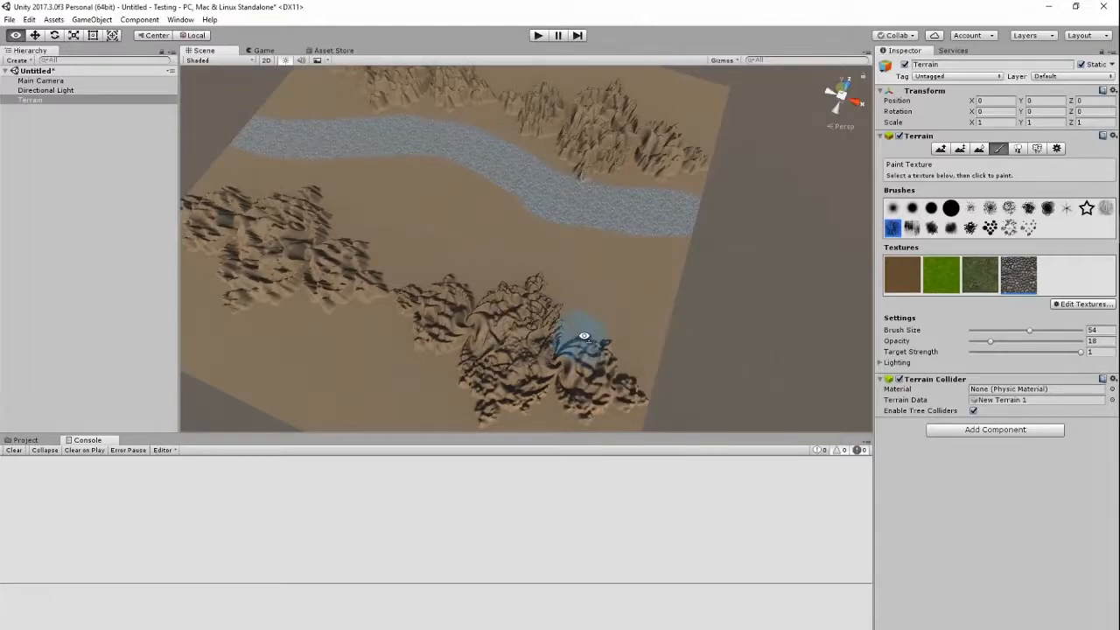
# Paint the stray cobblestone on the small peak beside the path brown with the hard round brush at size 16
pyautogui.moveTo(585, 335); pyautogui.dragTo(734, 312, button='right')
pyautogui.scroll(12, 734, 312)
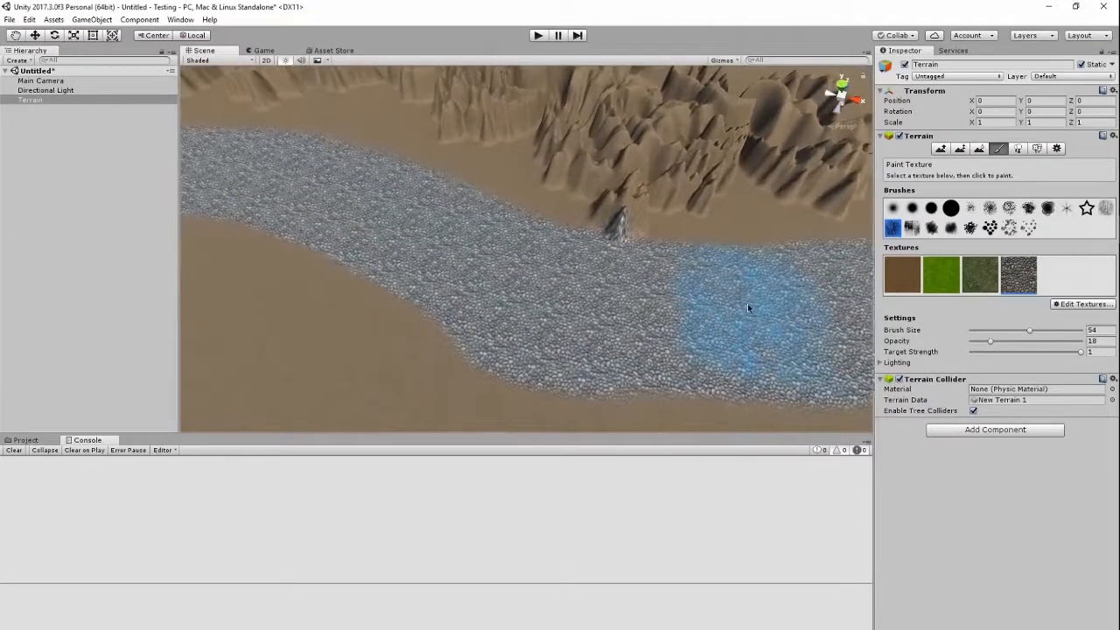
pyautogui.scroll(1, 747, 304)
pyautogui.click(906, 266)
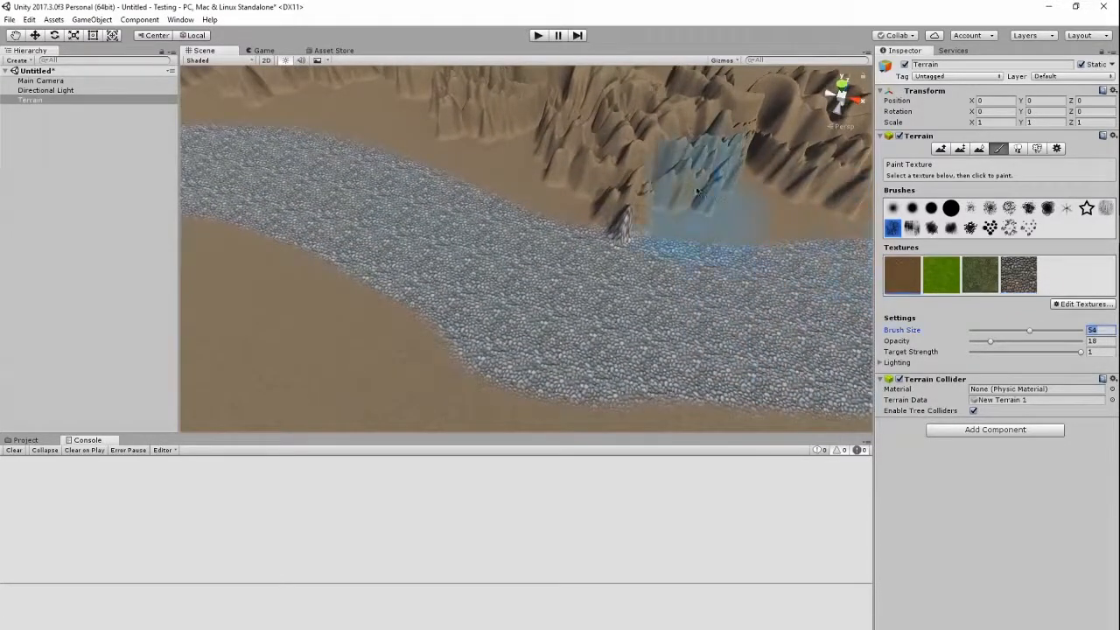
pyautogui.click(645, 177)
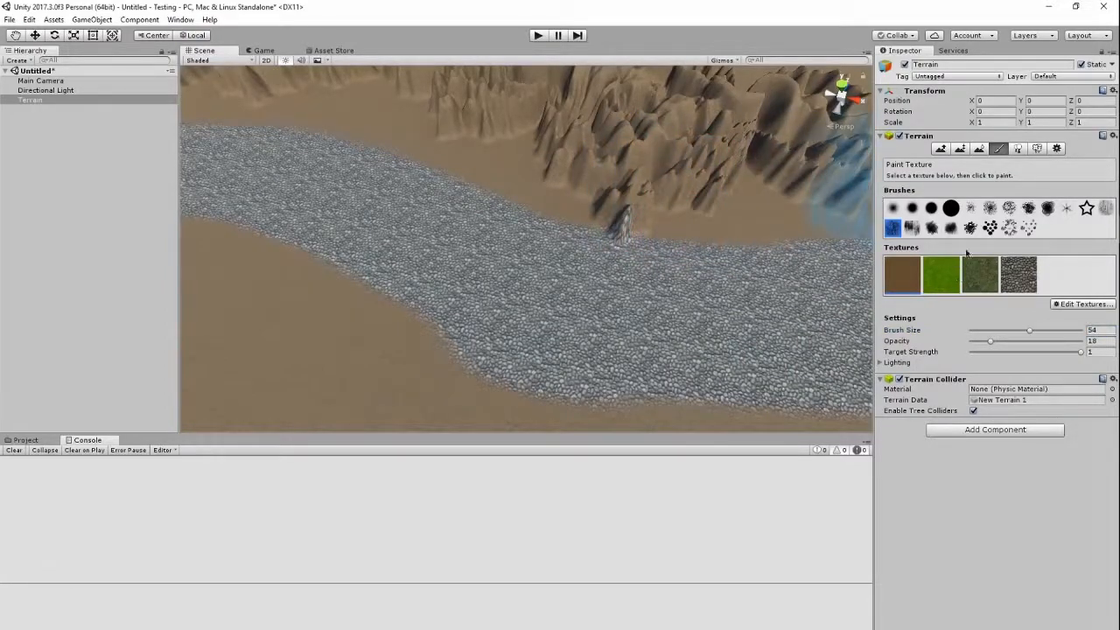
pyautogui.moveTo(1040, 328); pyautogui.dragTo(986, 328)
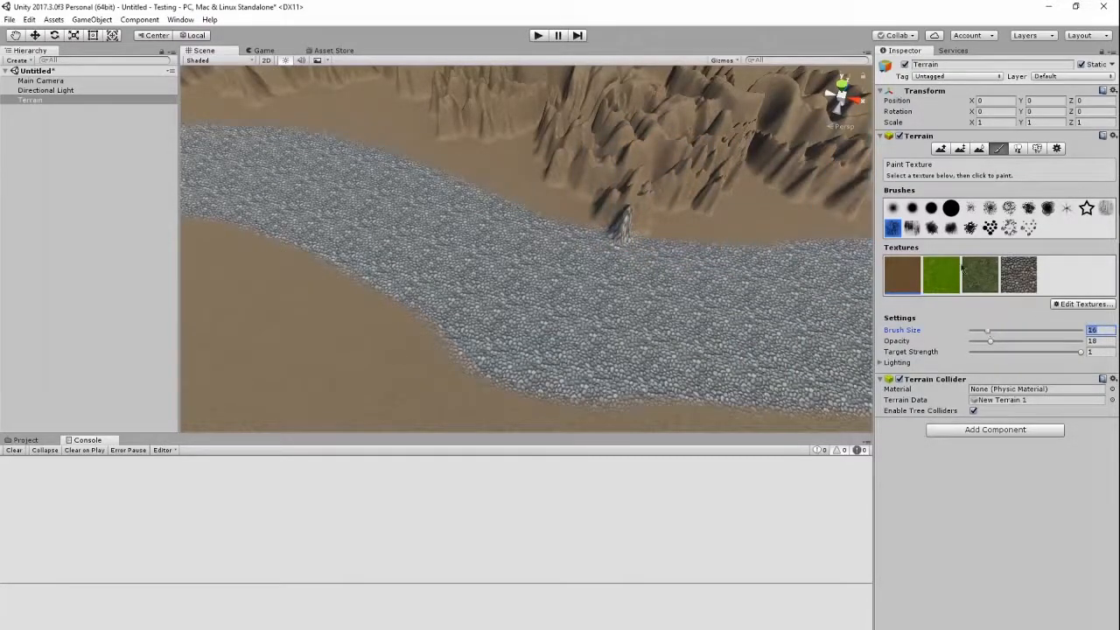
pyautogui.click(931, 209)
pyautogui.moveTo(629, 224)
pyautogui.mouseDown()
pyautogui.moveTo(628, 212)
pyautogui.moveTo(644, 211)
pyautogui.moveTo(615, 209)
pyautogui.mouseUp()
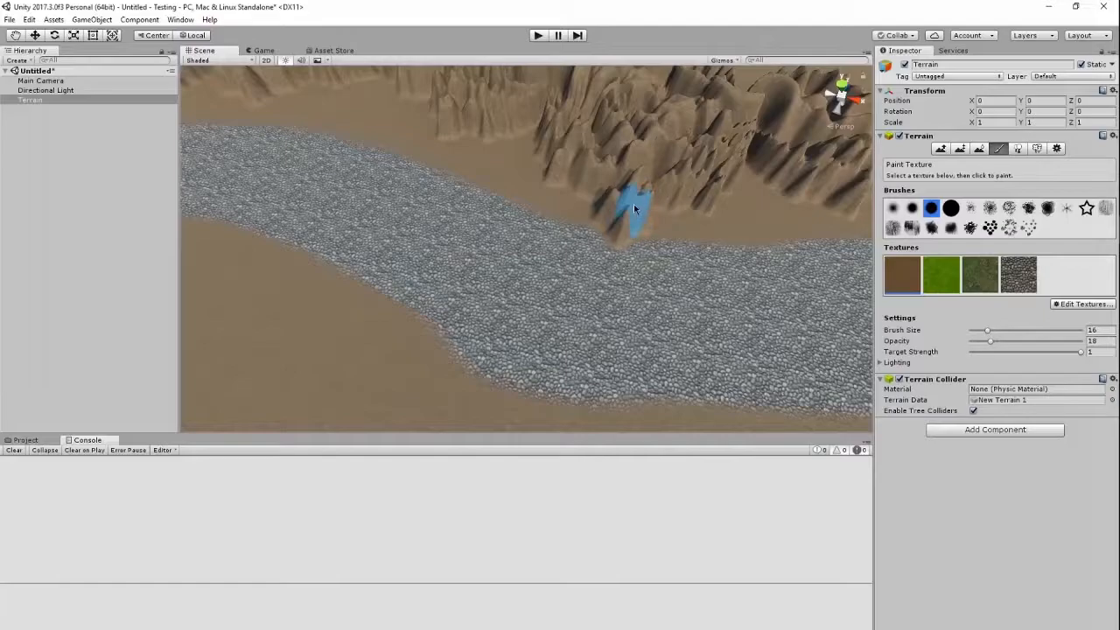
# Paint the dark green grass texture between the cobblestone path and the mountains, using the clustered-dots brush
pyautogui.moveTo(708, 152); pyautogui.dragTo(687, 112, button='right')
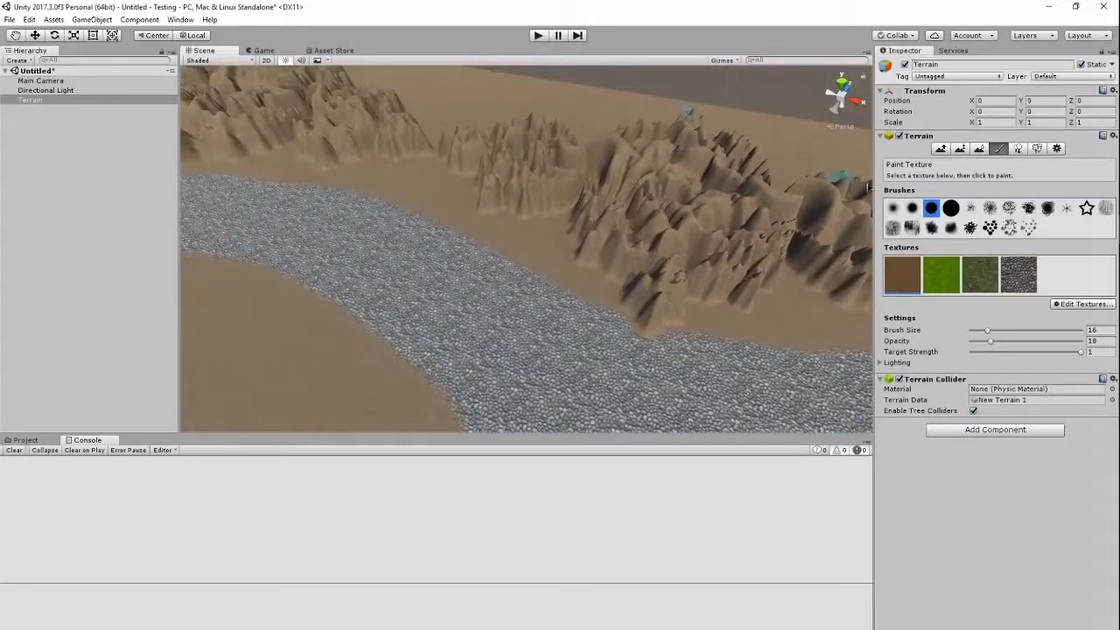
pyautogui.click(979, 274)
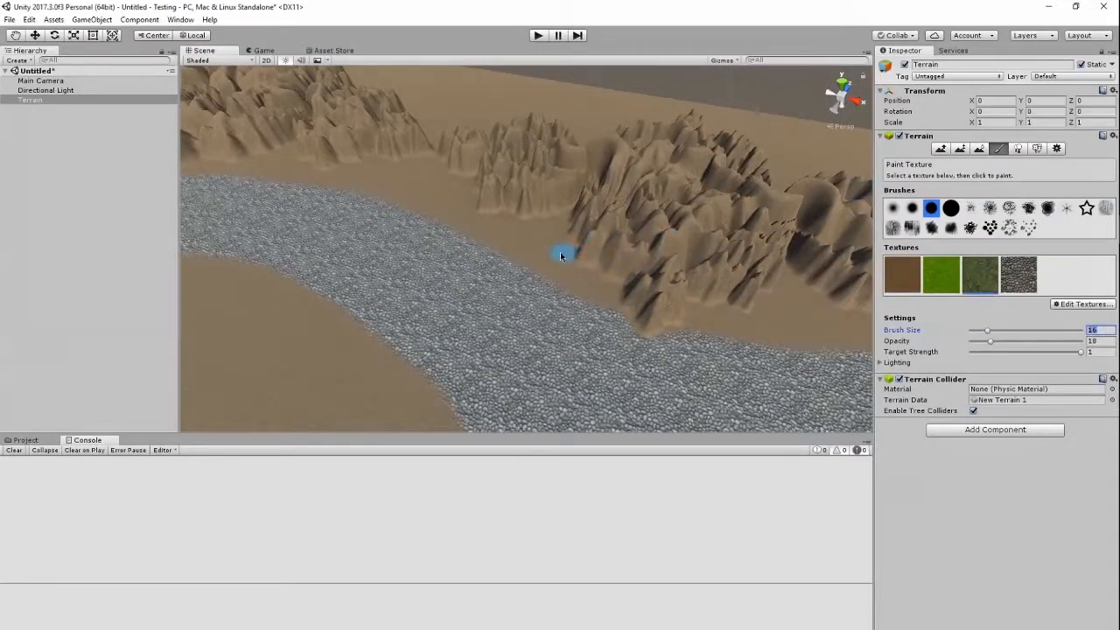
pyautogui.click(989, 228)
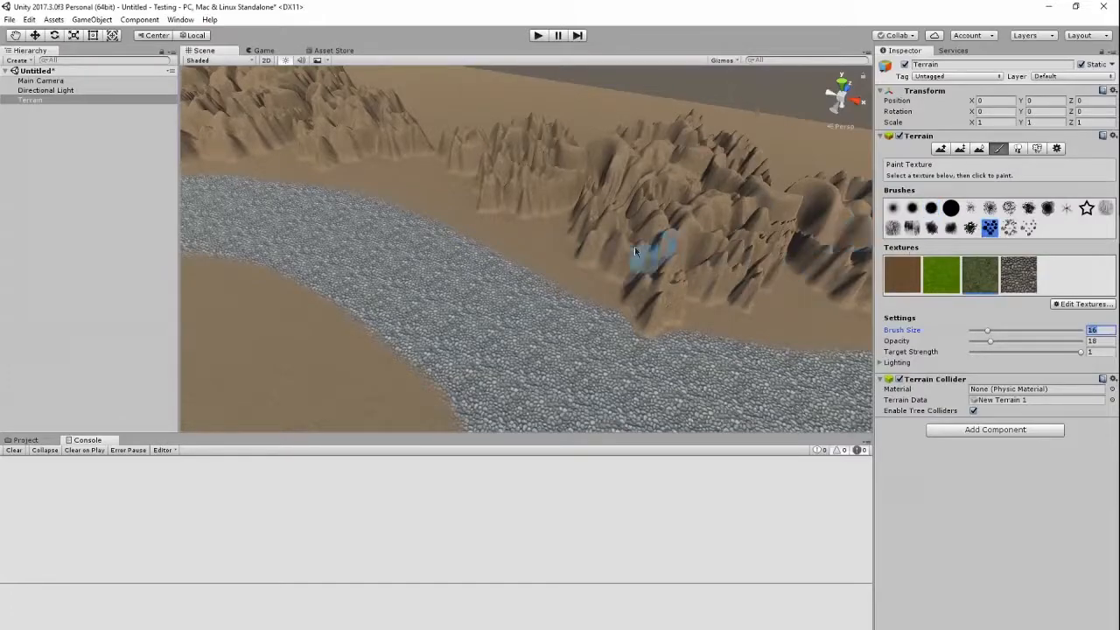
pyautogui.moveTo(528, 246)
pyautogui.mouseDown()
pyautogui.moveTo(564, 264)
pyautogui.moveTo(552, 248)
pyautogui.mouseUp()
pyautogui.moveTo(610, 299)
pyautogui.mouseDown()
pyautogui.moveTo(532, 250)
pyautogui.moveTo(575, 282)
pyautogui.mouseUp()
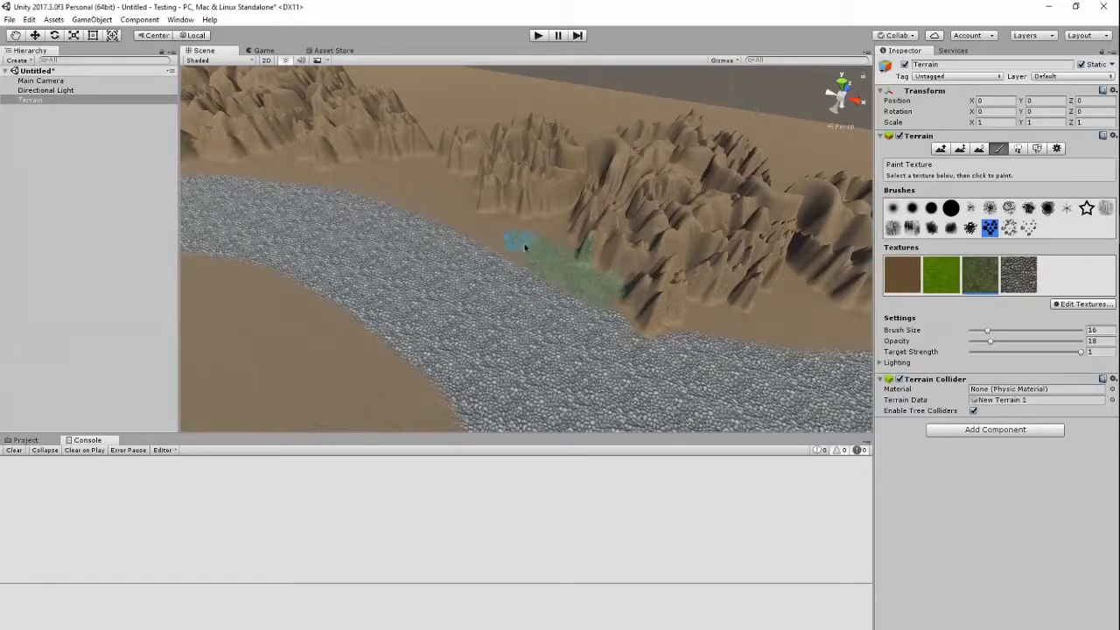
pyautogui.moveTo(502, 228)
pyautogui.mouseDown()
pyautogui.moveTo(495, 222)
pyautogui.moveTo(557, 230)
pyautogui.mouseUp()
pyautogui.moveTo(334, 182)
pyautogui.mouseDown()
pyautogui.moveTo(425, 166)
pyautogui.moveTo(459, 186)
pyautogui.mouseUp()
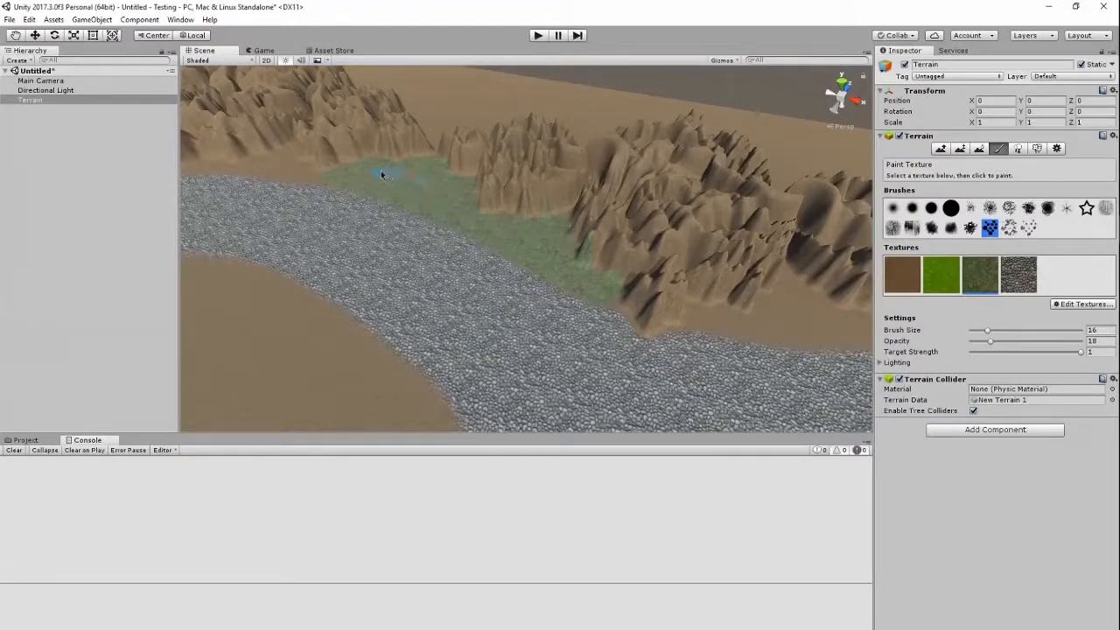
# Extend the dark green grass along the path's mountain-side edge and around the small protruding peak
pyautogui.keyDown('alt'); pyautogui.moveTo(432, 195); pyautogui.dragTo(425, 135); pyautogui.keyUp('alt')
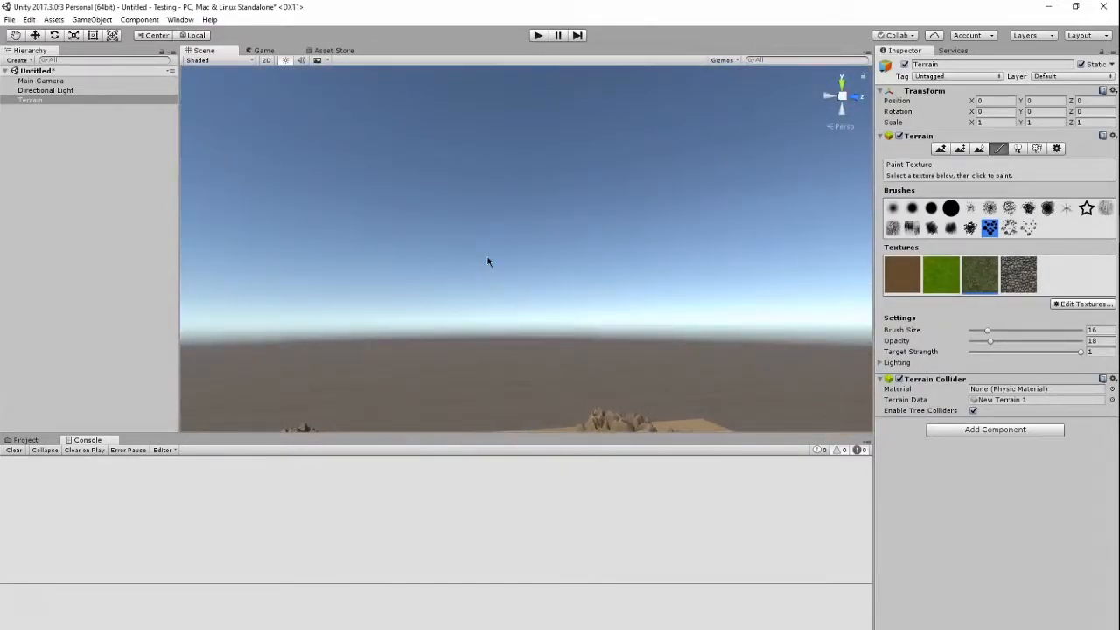
pyautogui.scroll(6, 489, 261)
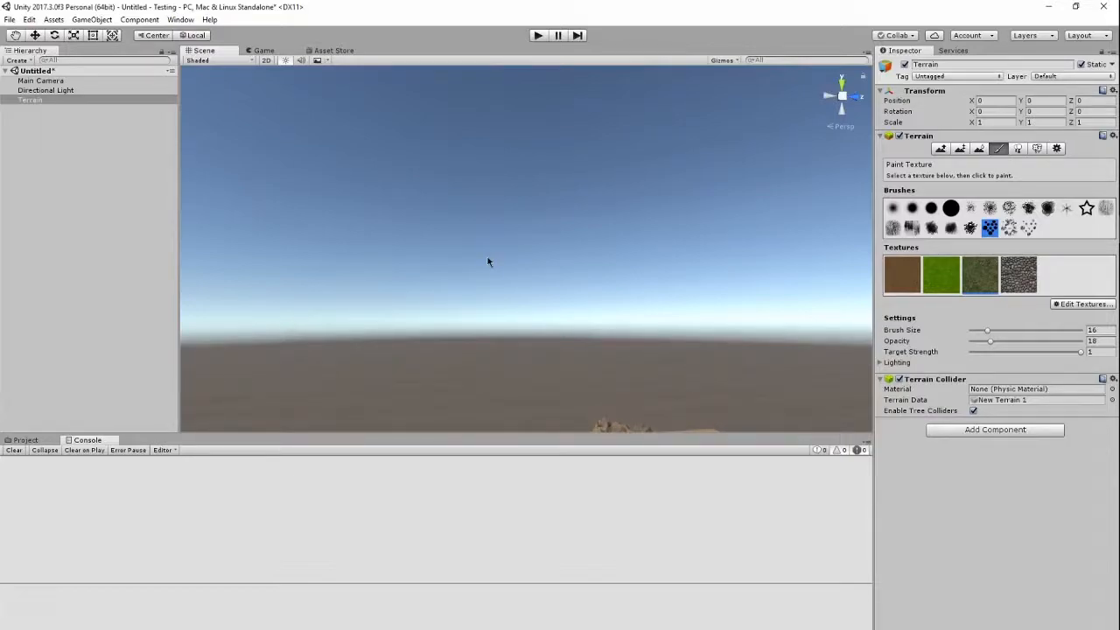
pyautogui.scroll(2, 488, 261)
pyautogui.keyDown('alt'); pyautogui.moveTo(489, 261); pyautogui.dragTo(875, 538); pyautogui.keyUp('alt')
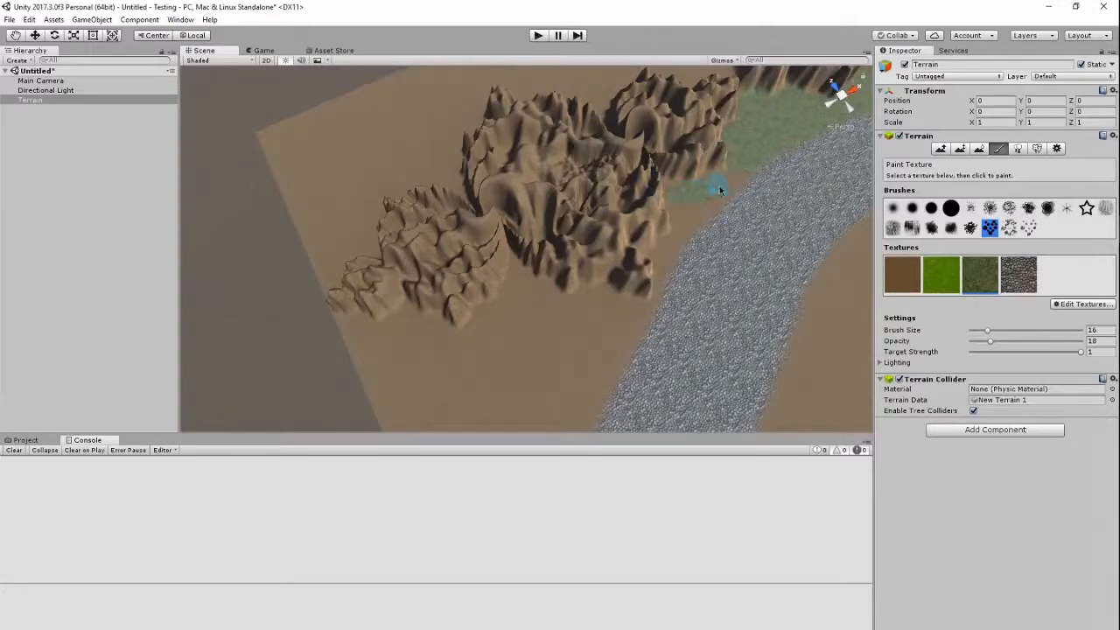
pyautogui.moveTo(733, 175); pyautogui.dragTo(787, 145, button='right')
pyautogui.scroll(10, 670, 244)
pyautogui.moveTo(668, 252); pyautogui.dragTo(852, 210, button='right')
pyautogui.scroll(6, 623, 223)
pyautogui.moveTo(338, 202)
pyautogui.keyDown('alt'); pyautogui.mouseDown()
pyautogui.moveTo(428, 206)
pyautogui.moveTo(504, 244)
pyautogui.mouseUp(); pyautogui.keyUp('alt')
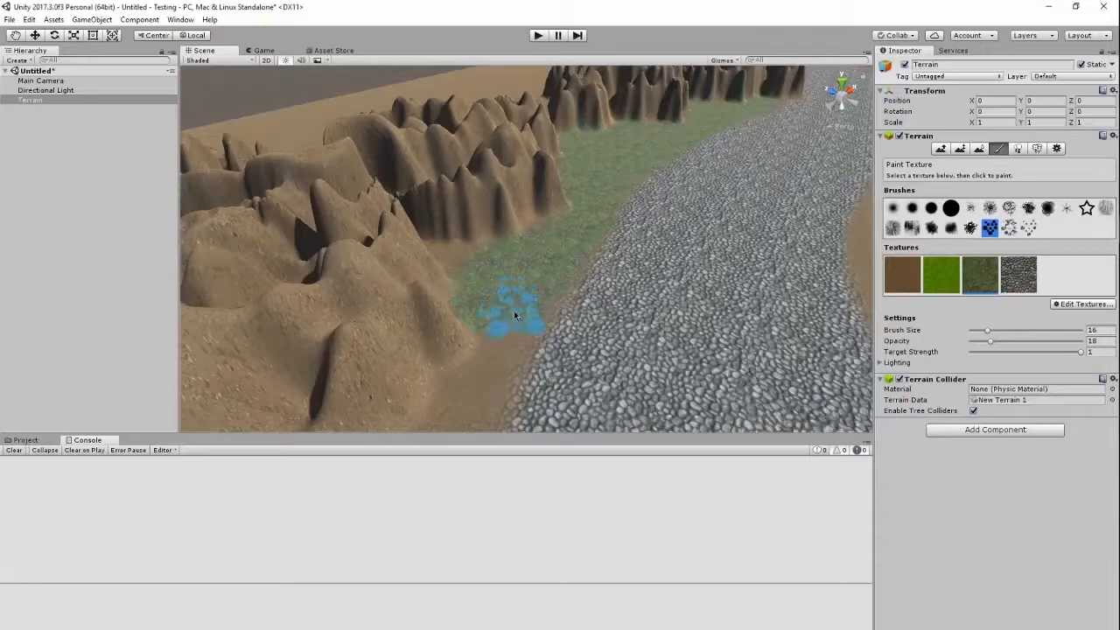
pyautogui.moveTo(496, 343)
pyautogui.mouseDown()
pyautogui.moveTo(469, 368)
pyautogui.moveTo(477, 350)
pyautogui.moveTo(458, 395)
pyautogui.moveTo(484, 364)
pyautogui.mouseUp()
pyautogui.moveTo(484, 365); pyautogui.dragTo(310, 458, button='right')
pyautogui.moveTo(502, 358)
pyautogui.mouseDown()
pyautogui.moveTo(587, 282)
pyautogui.moveTo(575, 300)
pyautogui.moveTo(629, 278)
pyautogui.moveTo(568, 297)
pyautogui.moveTo(499, 350)
pyautogui.moveTo(569, 296)
pyautogui.moveTo(465, 359)
pyautogui.moveTo(388, 368)
pyautogui.moveTo(355, 334)
pyautogui.moveTo(353, 300)
pyautogui.moveTo(292, 303)
pyautogui.moveTo(306, 273)
pyautogui.moveTo(284, 292)
pyautogui.mouseUp()
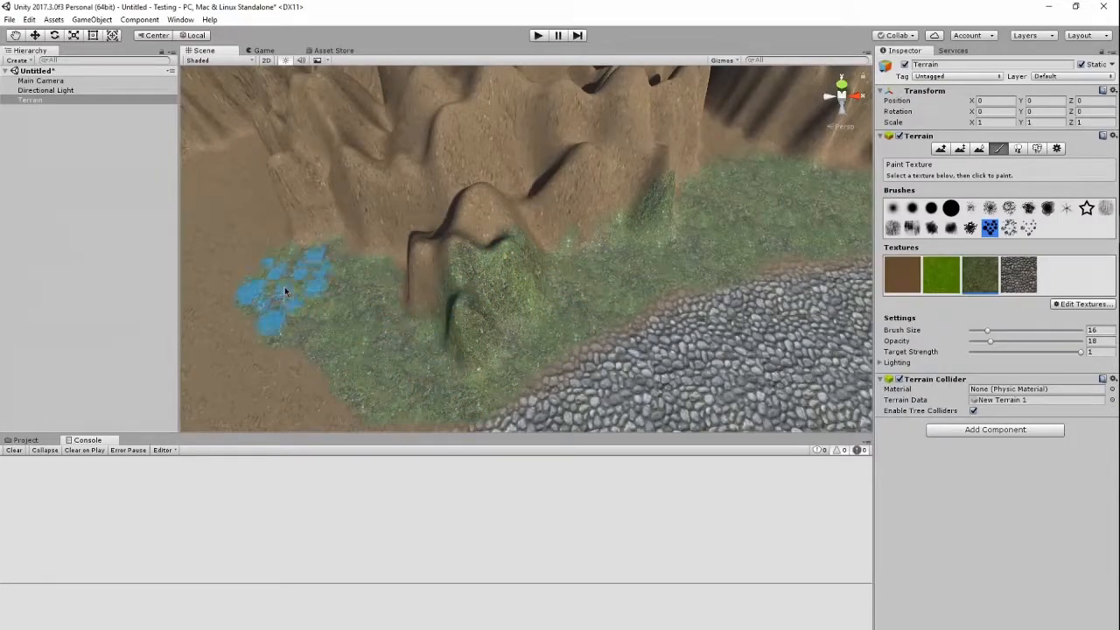
# Cover the flat brown ground beyond the small peak with dark green grass, from the path's edge towards the mountains
pyautogui.moveTo(293, 284)
pyautogui.mouseDown(button='right')
pyautogui.moveTo(262, 372)
pyautogui.moveTo(9, 248)
pyautogui.moveTo(45, 250)
pyautogui.moveTo(75, 270)
pyautogui.mouseUp(button='right')
pyautogui.moveTo(497, 390); pyautogui.dragTo(386, 292)
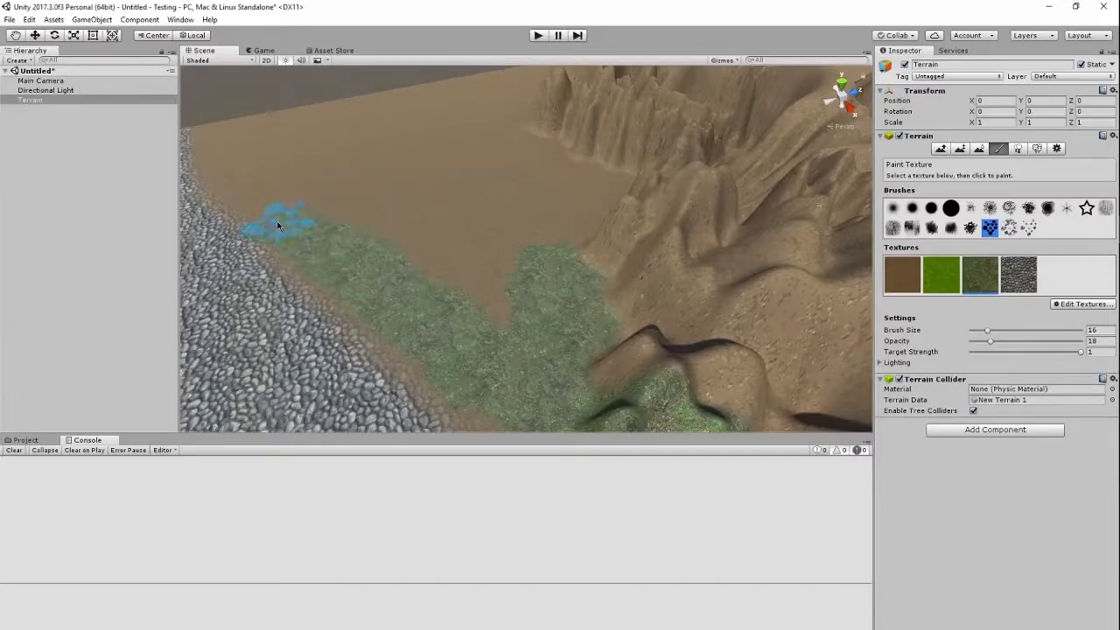
pyautogui.moveTo(239, 186); pyautogui.dragTo(225, 151)
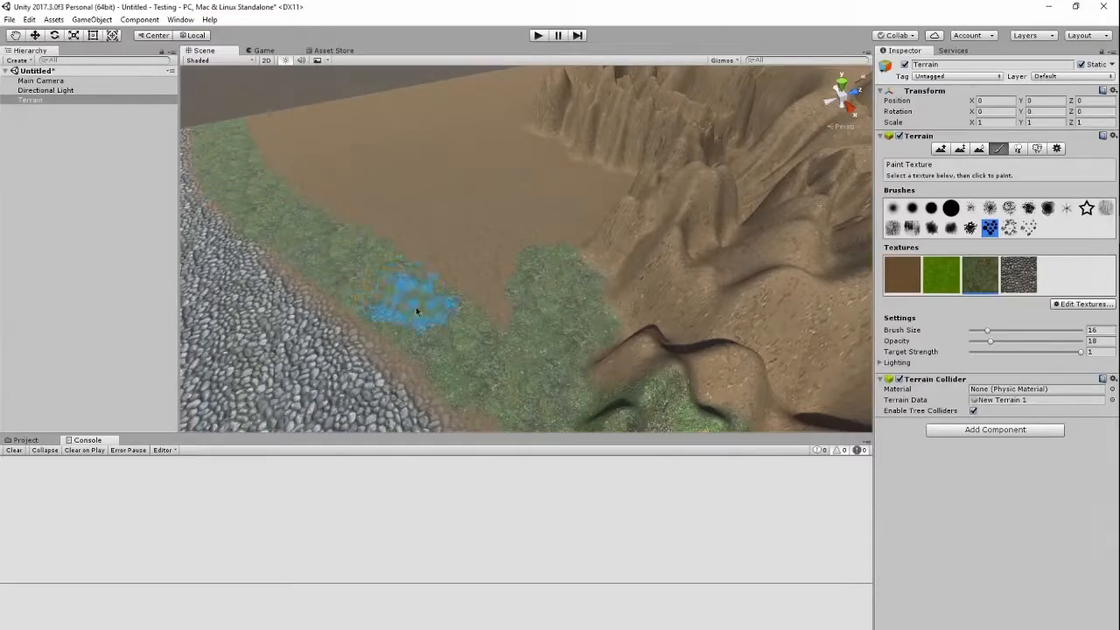
pyautogui.moveTo(469, 359)
pyautogui.mouseDown()
pyautogui.moveTo(512, 328)
pyautogui.moveTo(420, 241)
pyautogui.moveTo(273, 160)
pyautogui.mouseUp()
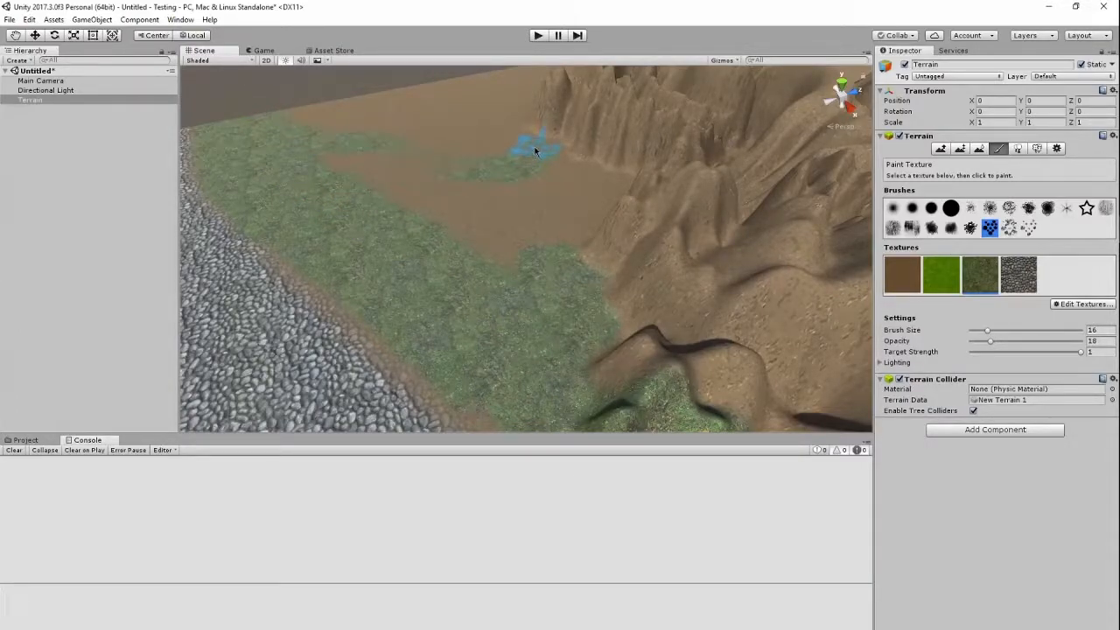
pyautogui.moveTo(575, 212)
pyautogui.mouseDown()
pyautogui.moveTo(537, 254)
pyautogui.moveTo(549, 163)
pyautogui.moveTo(539, 243)
pyautogui.moveTo(469, 176)
pyautogui.moveTo(477, 246)
pyautogui.mouseUp()
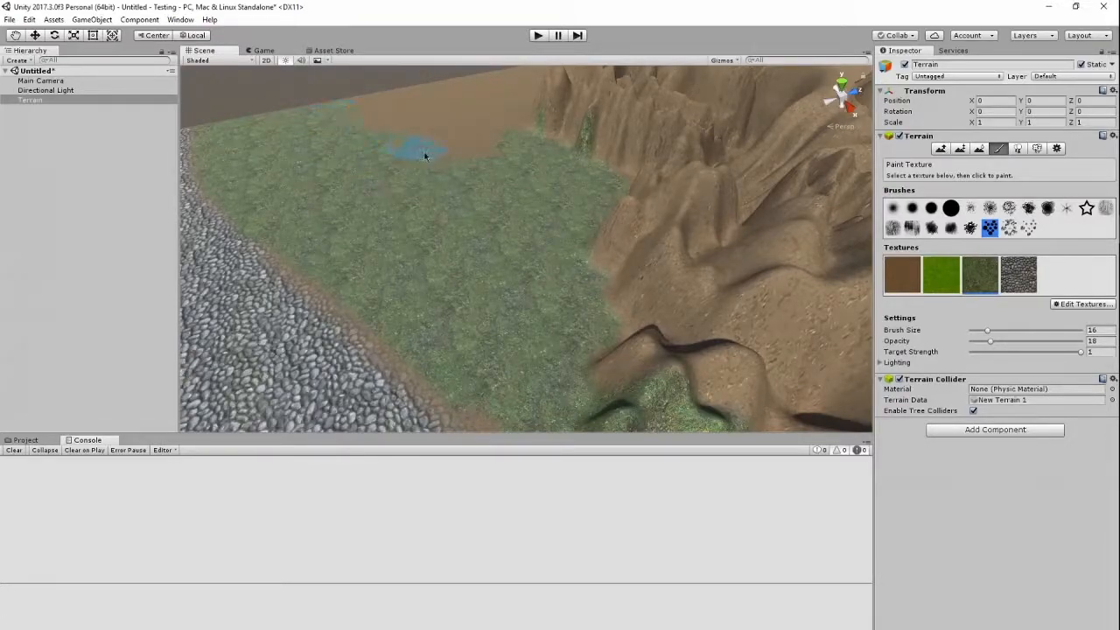
# Fill the remaining bare ground at the mountain foot and the terrain's outer corner with dark green grass
pyautogui.moveTo(467, 190)
pyautogui.mouseDown(button='right')
pyautogui.moveTo(475, 223)
pyautogui.moveTo(480, 120)
pyautogui.moveTo(475, 170)
pyautogui.moveTo(411, 312)
pyautogui.moveTo(434, 313)
pyautogui.moveTo(475, 387)
pyautogui.mouseUp(button='right')
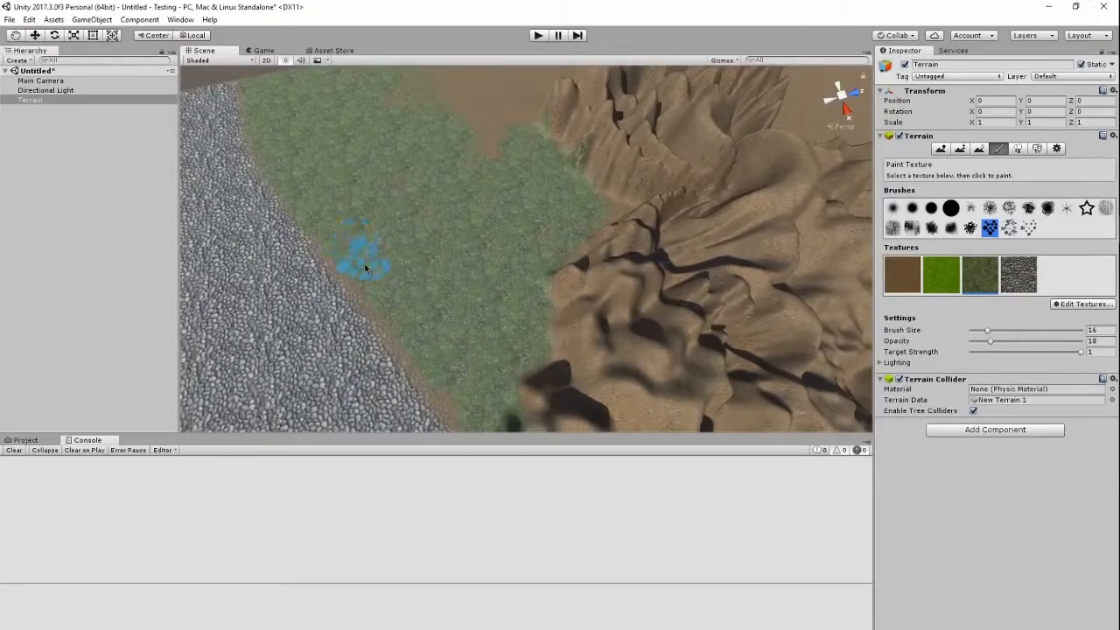
pyautogui.moveTo(476, 412)
pyautogui.mouseDown(button='right')
pyautogui.moveTo(455, 312)
pyautogui.moveTo(449, 184)
pyautogui.moveTo(420, 185)
pyautogui.moveTo(592, 350)
pyautogui.moveTo(712, 356)
pyautogui.moveTo(740, 340)
pyautogui.moveTo(577, 240)
pyautogui.mouseUp(button='right')
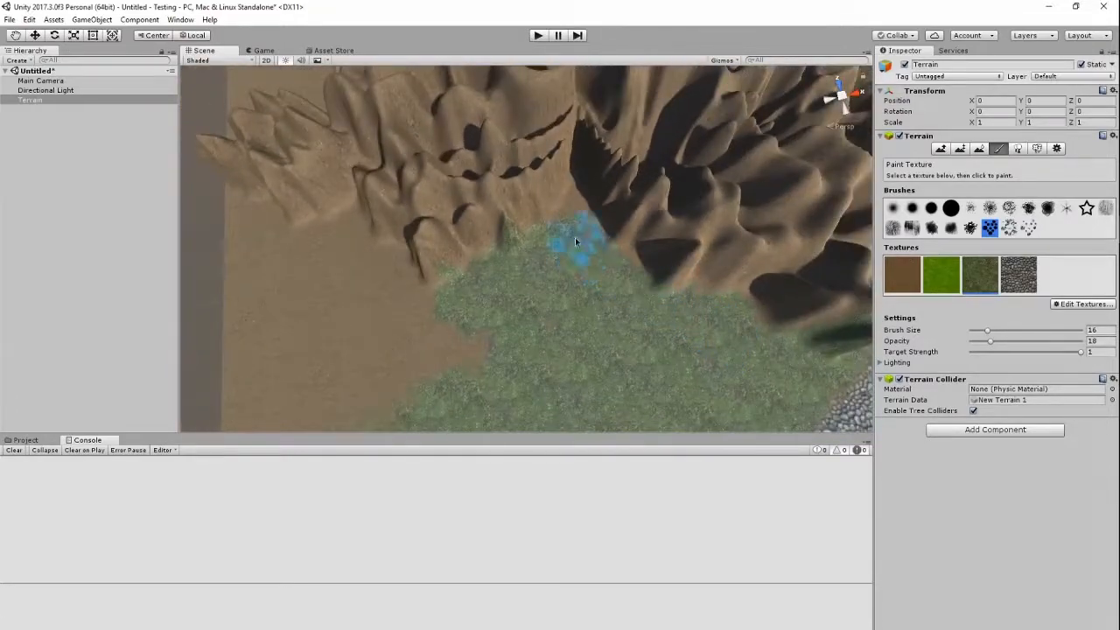
pyautogui.moveTo(588, 253)
pyautogui.mouseDown()
pyautogui.moveTo(555, 239)
pyautogui.moveTo(433, 319)
pyautogui.moveTo(381, 268)
pyautogui.moveTo(295, 243)
pyautogui.moveTo(312, 305)
pyautogui.moveTo(313, 270)
pyautogui.moveTo(468, 330)
pyautogui.moveTo(378, 330)
pyautogui.mouseUp()
pyautogui.moveTo(401, 339)
pyautogui.mouseDown(button='right')
pyautogui.moveTo(440, 405)
pyautogui.moveTo(368, 388)
pyautogui.mouseUp(button='right')
pyautogui.moveTo(368, 388)
pyautogui.mouseDown()
pyautogui.moveTo(357, 303)
pyautogui.moveTo(267, 332)
pyautogui.mouseUp()
pyautogui.moveTo(298, 210)
pyautogui.mouseDown()
pyautogui.moveTo(288, 288)
pyautogui.moveTo(258, 324)
pyautogui.moveTo(394, 408)
pyautogui.moveTo(285, 340)
pyautogui.moveTo(343, 219)
pyautogui.moveTo(314, 233)
pyautogui.moveTo(325, 102)
pyautogui.moveTo(294, 155)
pyautogui.moveTo(307, 262)
pyautogui.mouseUp()
# Set the brush opacity to 62 and paint over the grassy area beside the cobblestone path again
pyautogui.moveTo(307, 263)
pyautogui.mouseDown(button='right')
pyautogui.moveTo(550, 362)
pyautogui.moveTo(654, 311)
pyautogui.moveTo(853, 278)
pyautogui.mouseUp(button='right')
pyautogui.moveTo(990, 344); pyautogui.dragTo(1021, 348)
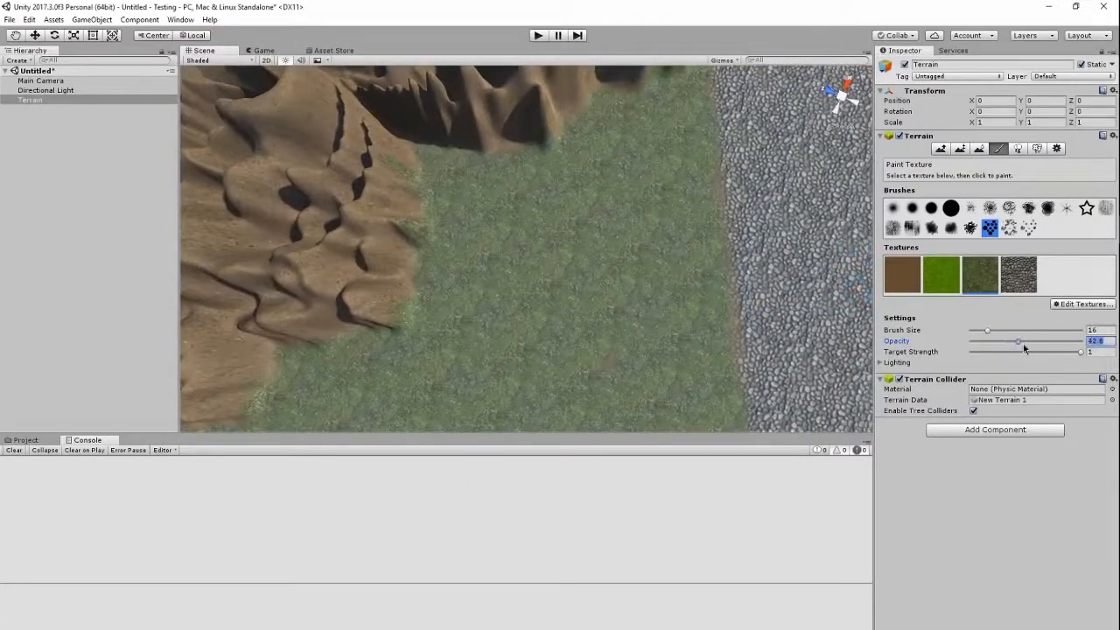
pyautogui.moveTo(530, 370)
pyautogui.mouseDown()
pyautogui.moveTo(600, 237)
pyautogui.moveTo(624, 387)
pyautogui.moveTo(670, 258)
pyautogui.mouseUp()
# Paint dark green grass into the cleft between the mountains on the grassy side of the path
pyautogui.moveTo(670, 255)
pyautogui.mouseDown(button='right')
pyautogui.moveTo(636, 274)
pyautogui.moveTo(728, 125)
pyautogui.moveTo(597, 295)
pyautogui.moveTo(565, 290)
pyautogui.moveTo(482, 389)
pyautogui.moveTo(475, 433)
pyautogui.mouseUp(button='right')
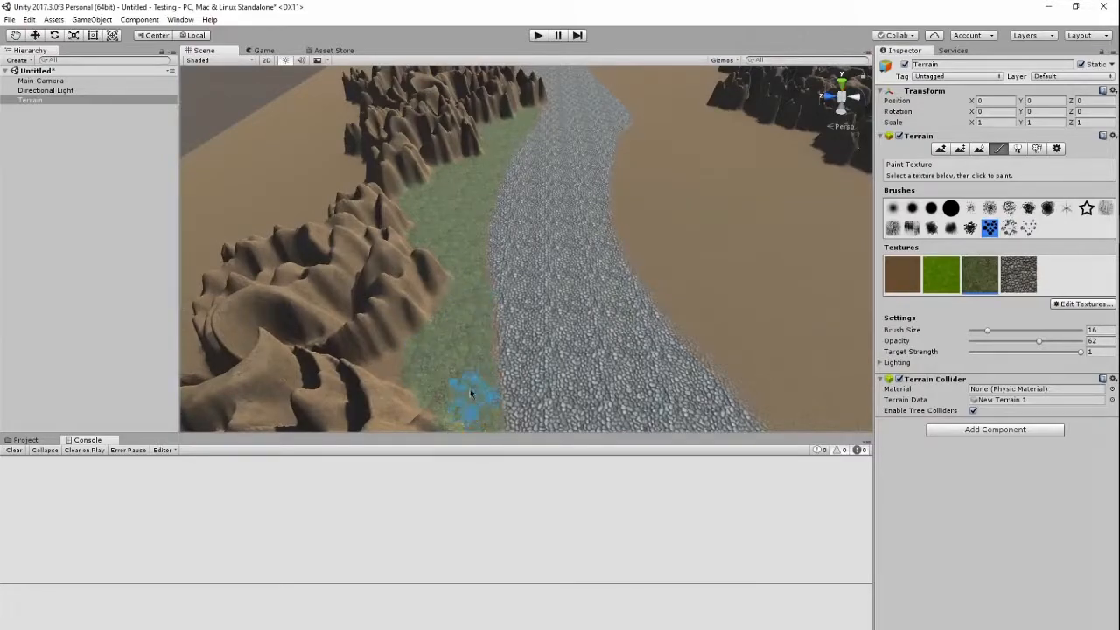
pyautogui.moveTo(481, 390)
pyautogui.mouseDown(button='right')
pyautogui.moveTo(488, 462)
pyautogui.moveTo(488, 355)
pyautogui.mouseUp(button='right')
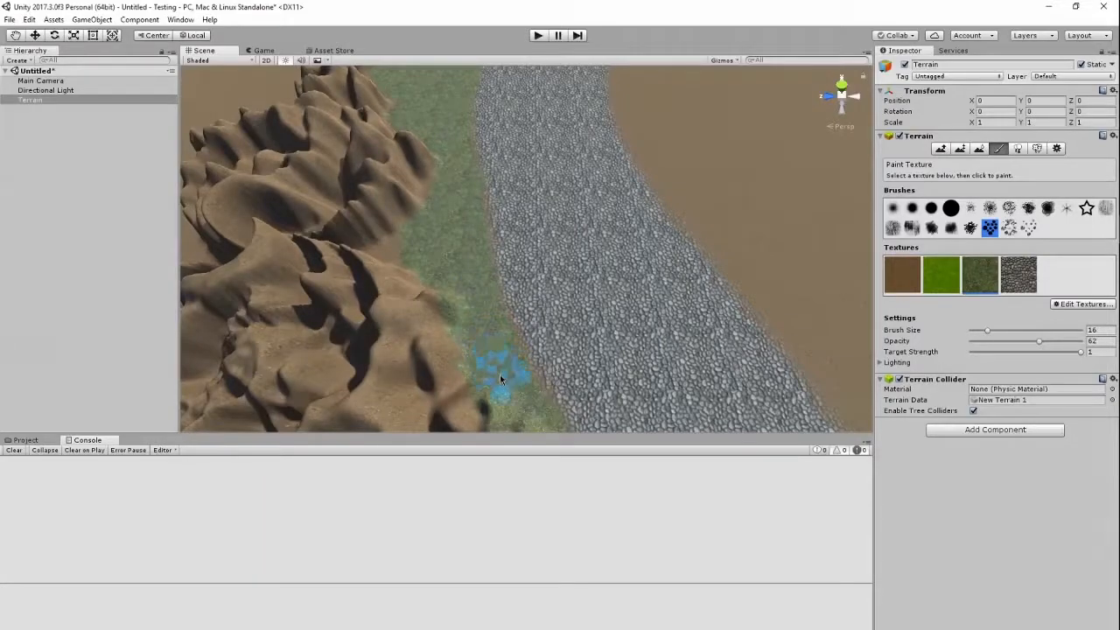
pyautogui.scroll(-10, 475, 280)
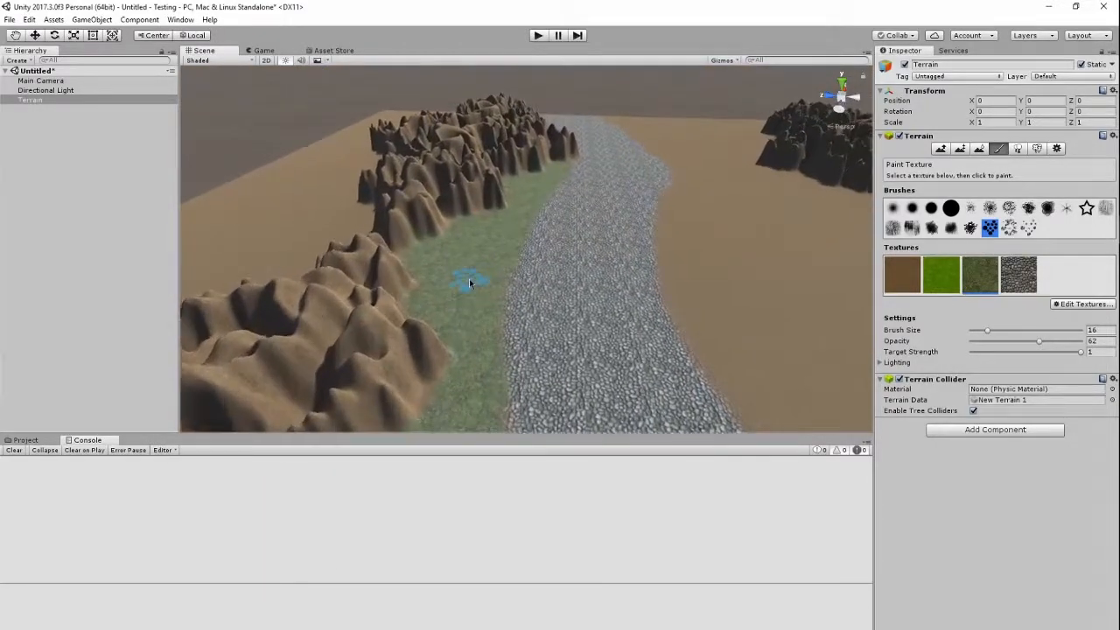
pyautogui.moveTo(471, 295); pyautogui.dragTo(341, 393, button='right')
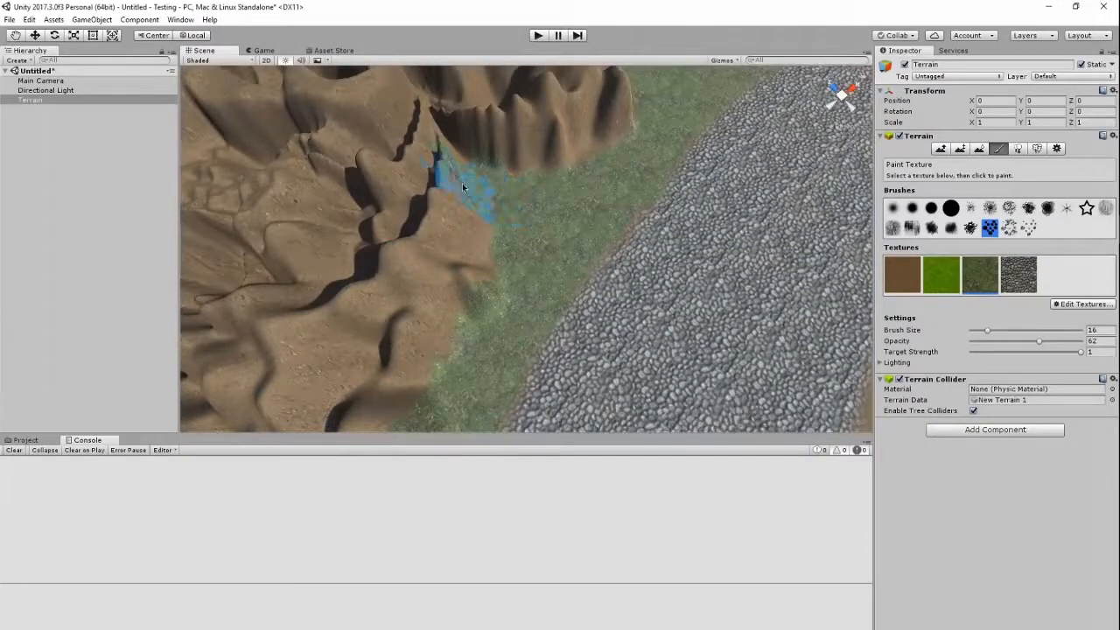
pyautogui.moveTo(462, 174)
pyautogui.mouseDown()
pyautogui.moveTo(564, 166)
pyautogui.moveTo(592, 185)
pyautogui.moveTo(536, 228)
pyautogui.mouseUp()
pyautogui.moveTo(536, 228); pyautogui.dragTo(618, 146, button='right')
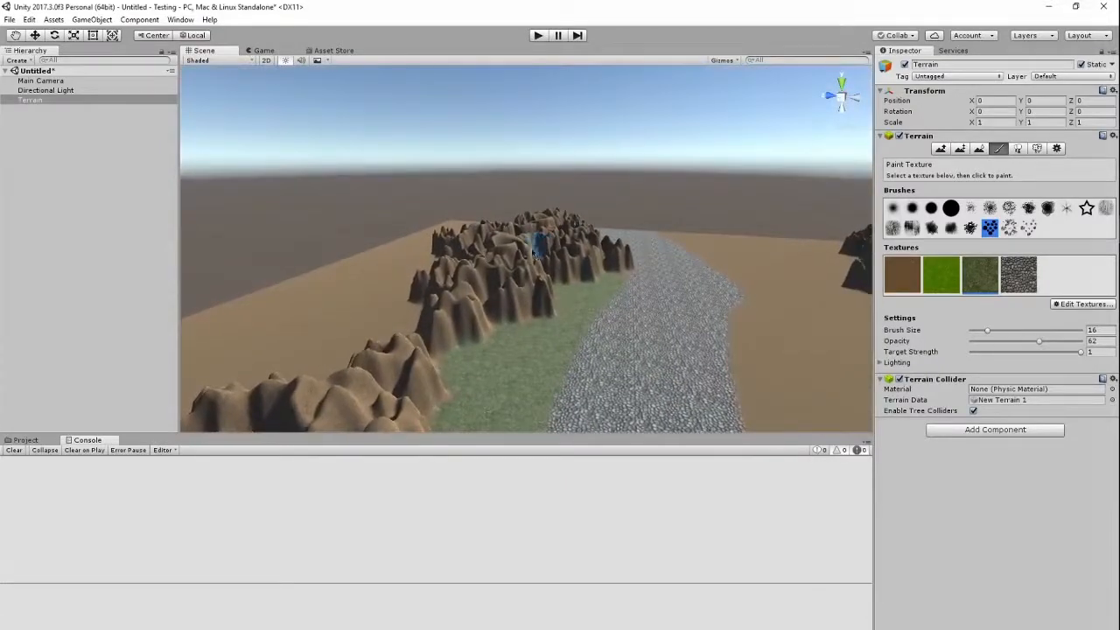
# Paint dark green grass along the mountain foot beside the path, up to the peaks near the cobblestone edge
pyautogui.scroll(3, 535, 250)
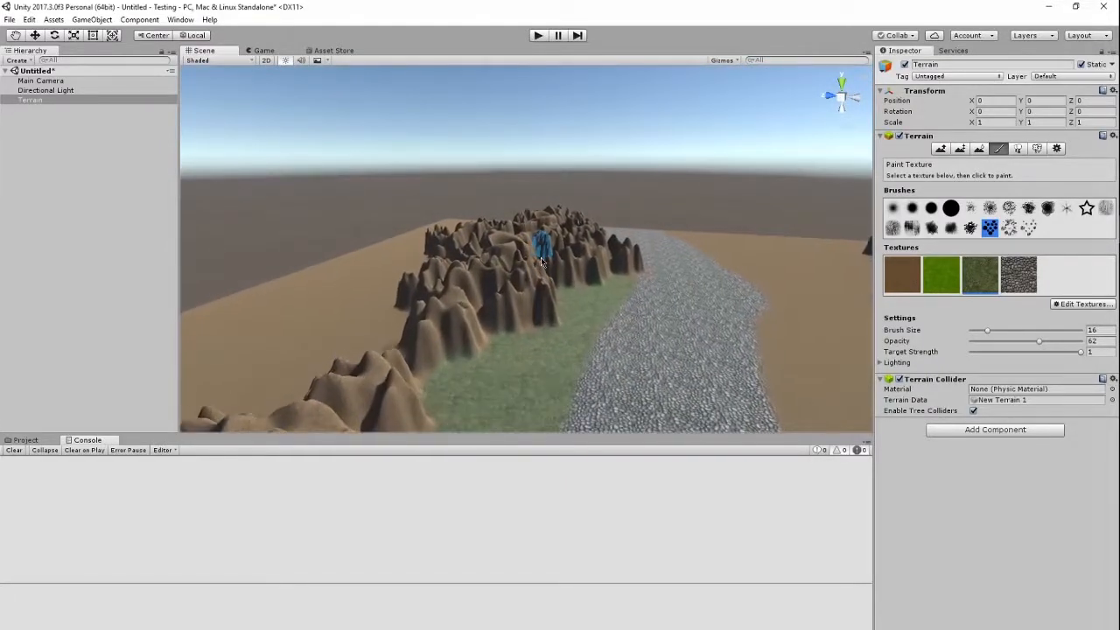
pyautogui.scroll(2, 541, 257)
pyautogui.moveTo(544, 250)
pyautogui.mouseDown(button='right')
pyautogui.moveTo(488, 407)
pyautogui.moveTo(377, 464)
pyautogui.moveTo(429, 375)
pyautogui.mouseUp(button='right')
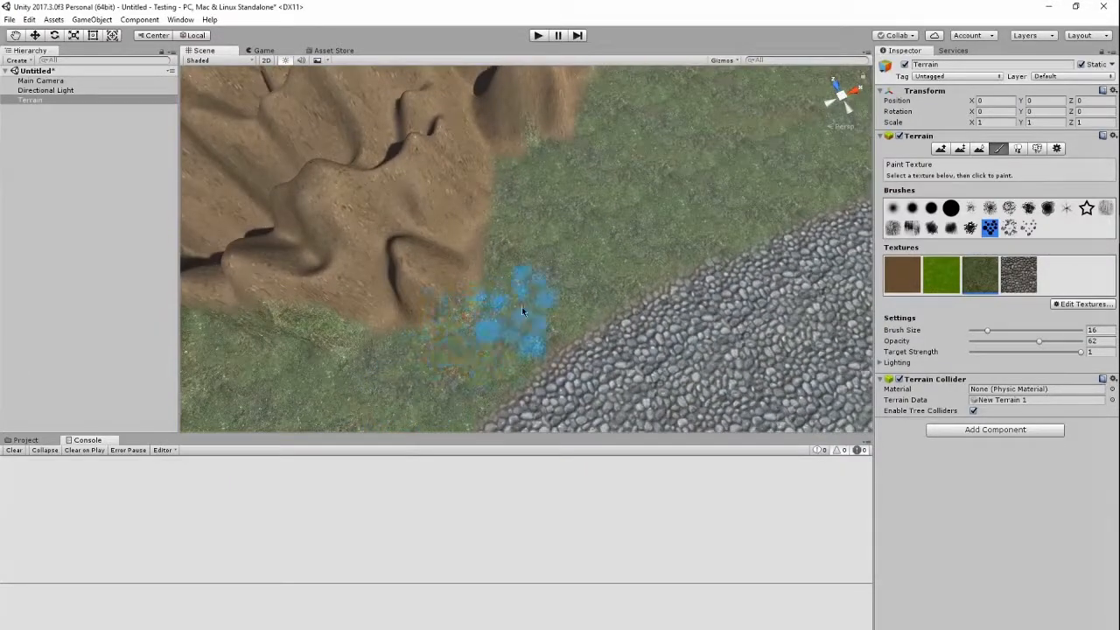
pyautogui.moveTo(638, 219); pyautogui.dragTo(707, 99, button='right')
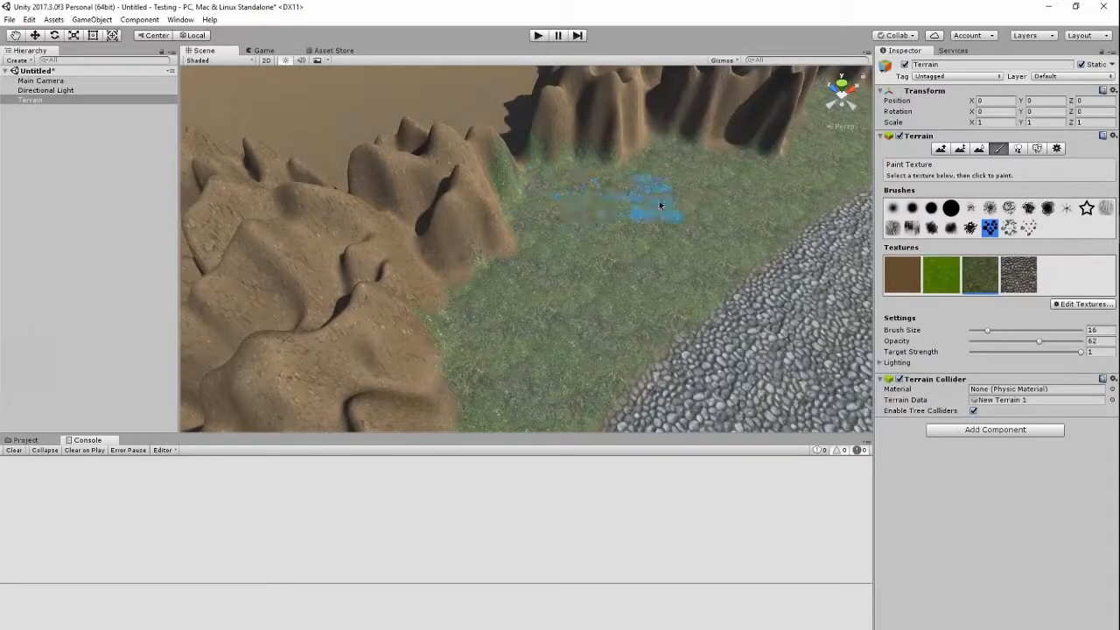
pyautogui.moveTo(704, 182); pyautogui.dragTo(480, 285, button='right')
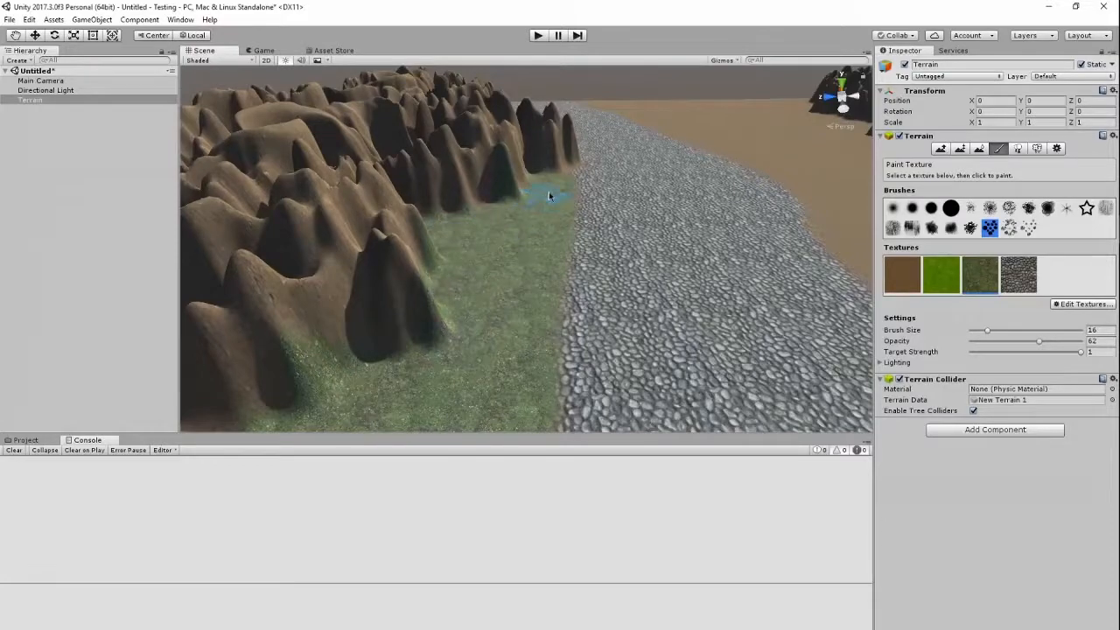
pyautogui.moveTo(545, 275)
pyautogui.mouseDown(button='right')
pyautogui.moveTo(561, 205)
pyautogui.moveTo(555, 273)
pyautogui.mouseUp(button='right')
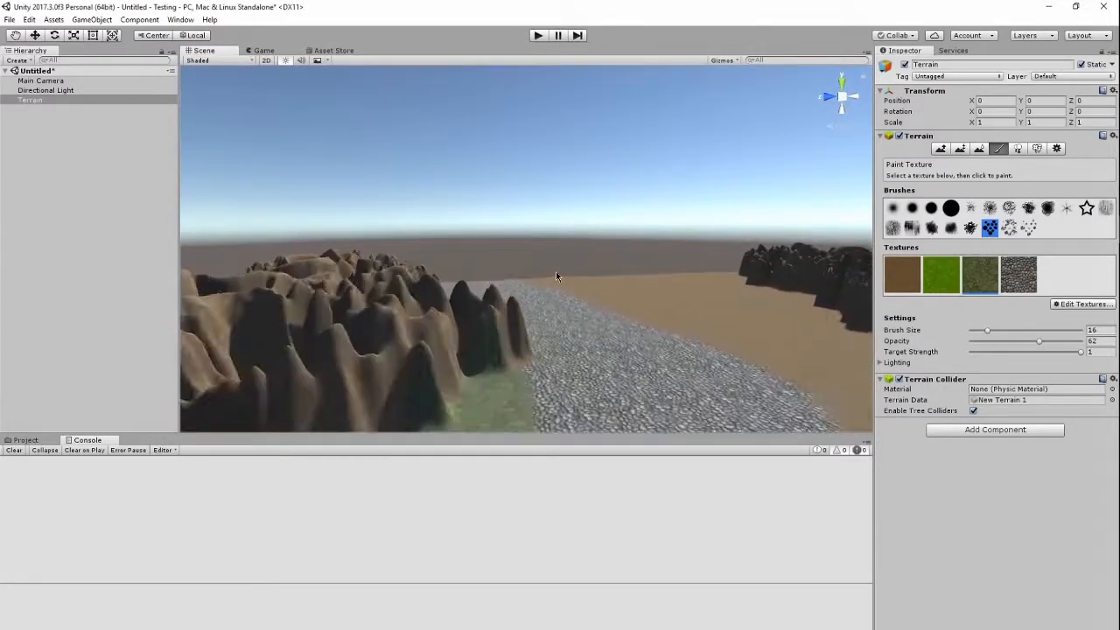
# Set the brush size to 1 and paint a narrow strip of dark green grass between the outermost peak and the cobblestones
pyautogui.scroll(6, 556, 277)
pyautogui.moveTo(555, 276); pyautogui.dragTo(554, 413, button='right')
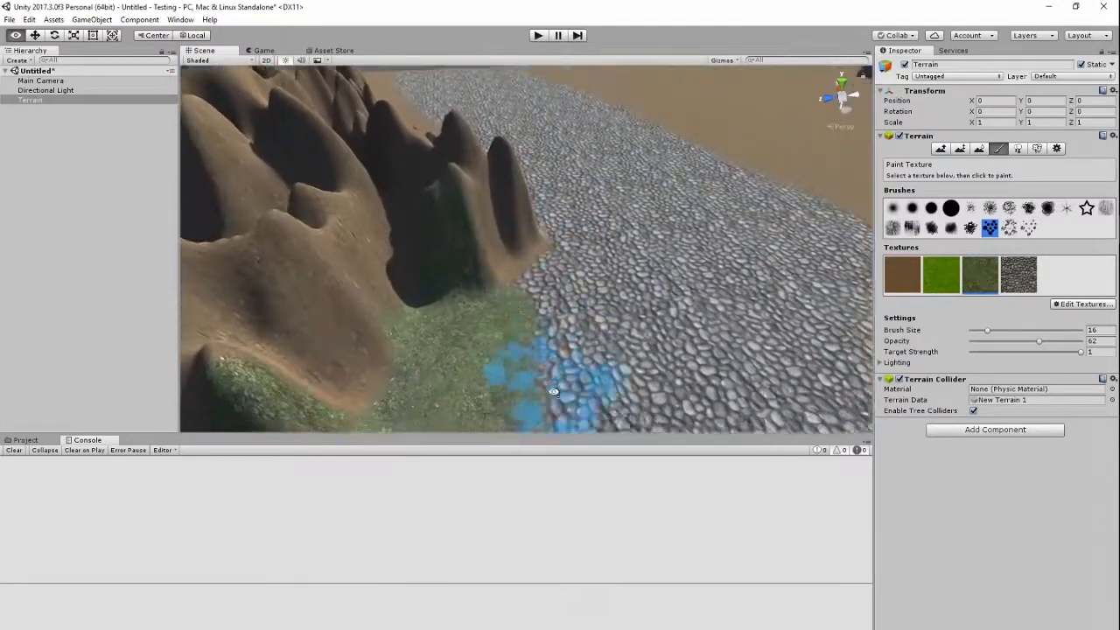
pyautogui.moveTo(985, 332); pyautogui.dragTo(978, 333)
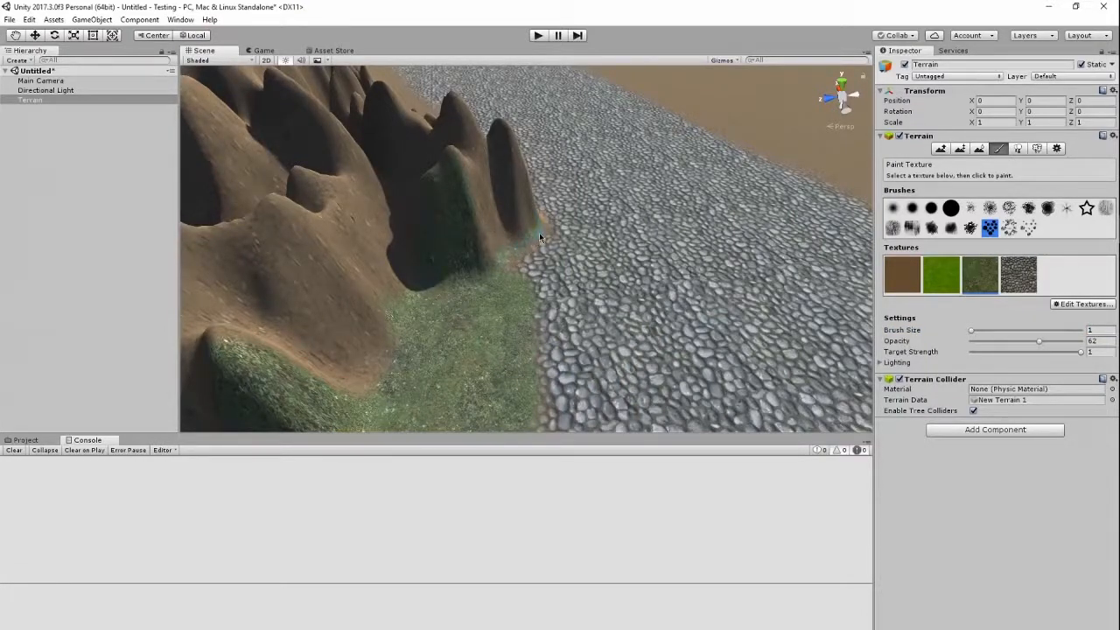
pyautogui.moveTo(523, 283); pyautogui.dragTo(362, 306, button='right')
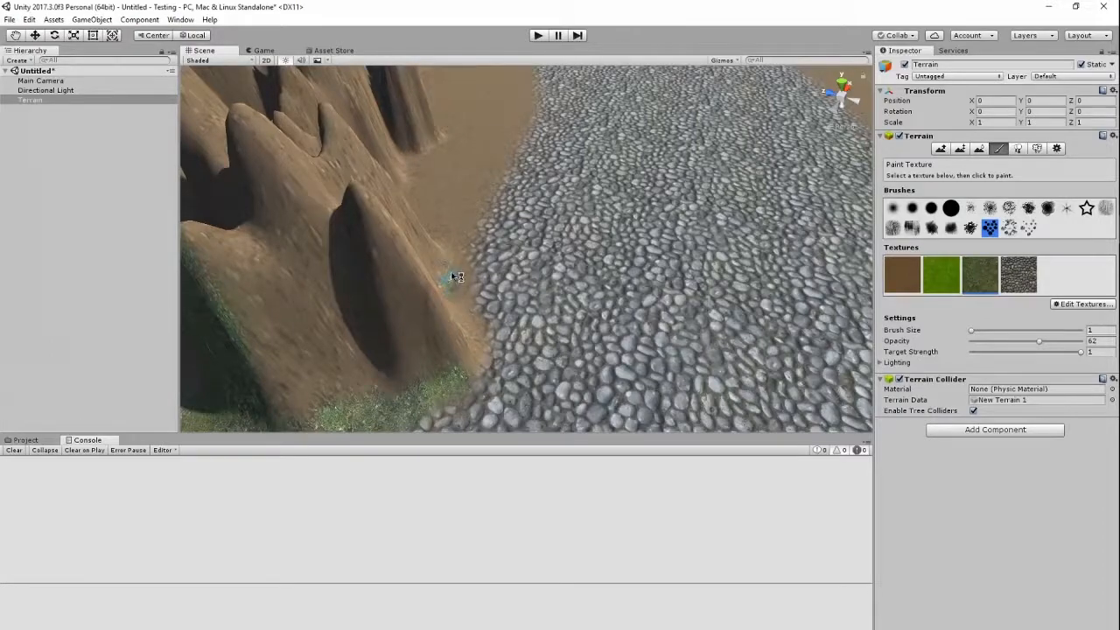
pyautogui.moveTo(464, 265)
pyautogui.mouseDown()
pyautogui.moveTo(471, 347)
pyautogui.moveTo(453, 375)
pyautogui.moveTo(472, 342)
pyautogui.mouseUp()
pyautogui.moveTo(459, 240); pyautogui.dragTo(513, 187, button='right')
pyautogui.scroll(4, 506, 195)
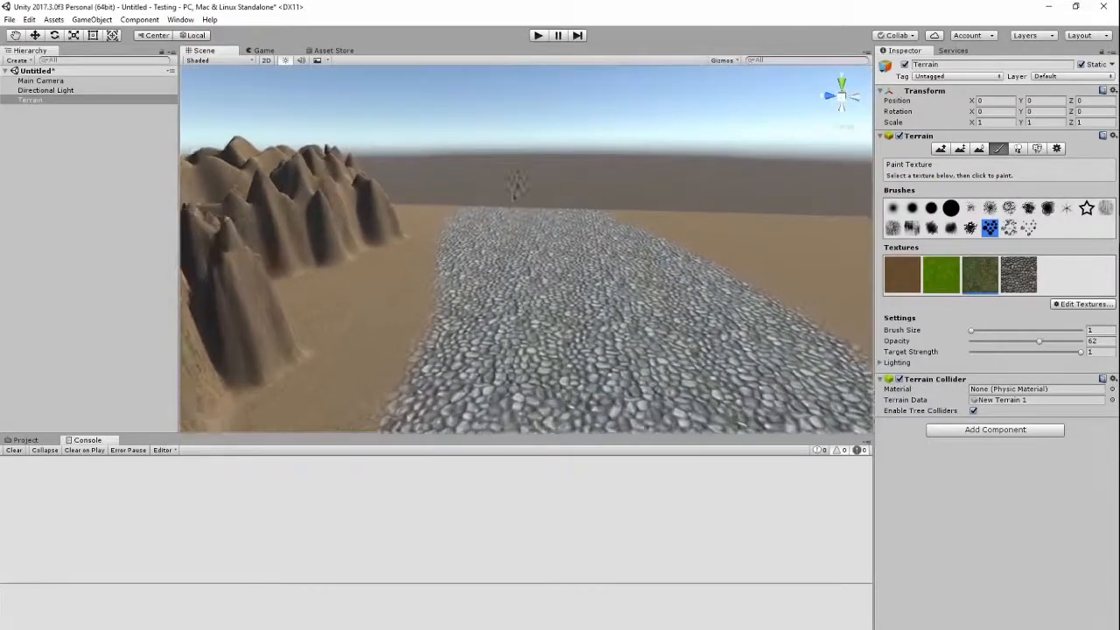
pyautogui.keyDown('alt'); pyautogui.moveTo(505, 193); pyautogui.dragTo(402, 226); pyautogui.keyUp('alt')
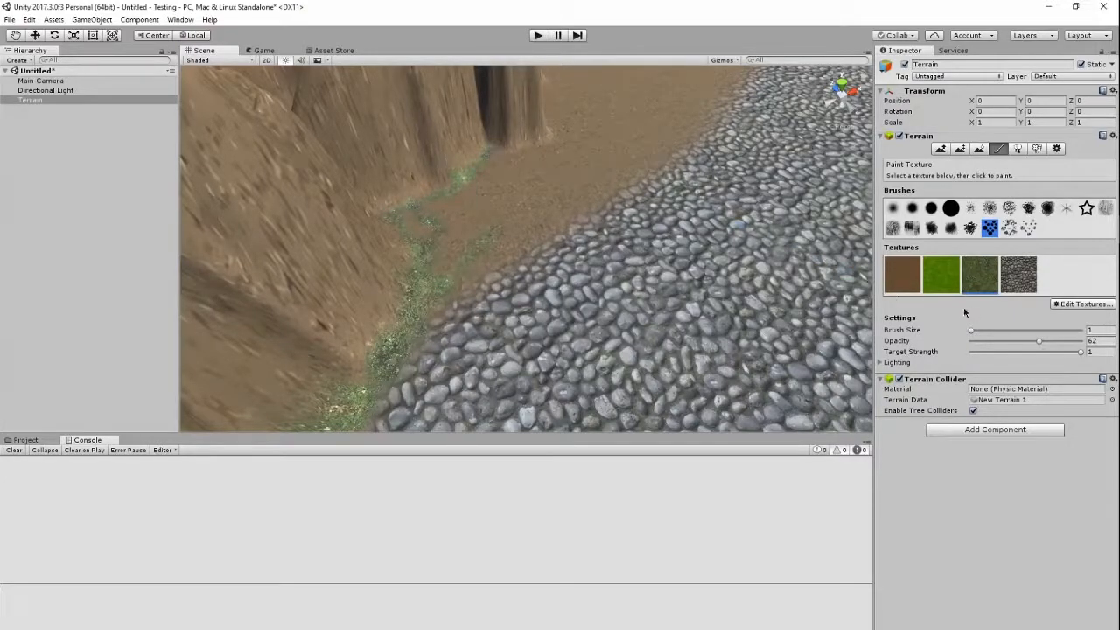
# Set the brush size to 11 and paint dark green grass on the brown ground past the outermost peak, following the path
pyautogui.moveTo(973, 331); pyautogui.dragTo(982, 333)
pyautogui.moveTo(516, 175)
pyautogui.mouseDown()
pyautogui.moveTo(481, 187)
pyautogui.moveTo(521, 182)
pyautogui.moveTo(445, 231)
pyautogui.moveTo(462, 223)
pyautogui.moveTo(452, 246)
pyautogui.moveTo(552, 191)
pyautogui.moveTo(564, 175)
pyautogui.moveTo(554, 160)
pyautogui.mouseUp()
pyautogui.moveTo(554, 160)
pyautogui.mouseDown(button='right')
pyautogui.moveTo(621, 116)
pyautogui.moveTo(595, 176)
pyautogui.moveTo(488, 248)
pyautogui.mouseUp(button='right')
pyautogui.moveTo(499, 262)
pyautogui.mouseDown()
pyautogui.moveTo(462, 330)
pyautogui.moveTo(402, 385)
pyautogui.moveTo(460, 321)
pyautogui.mouseUp()
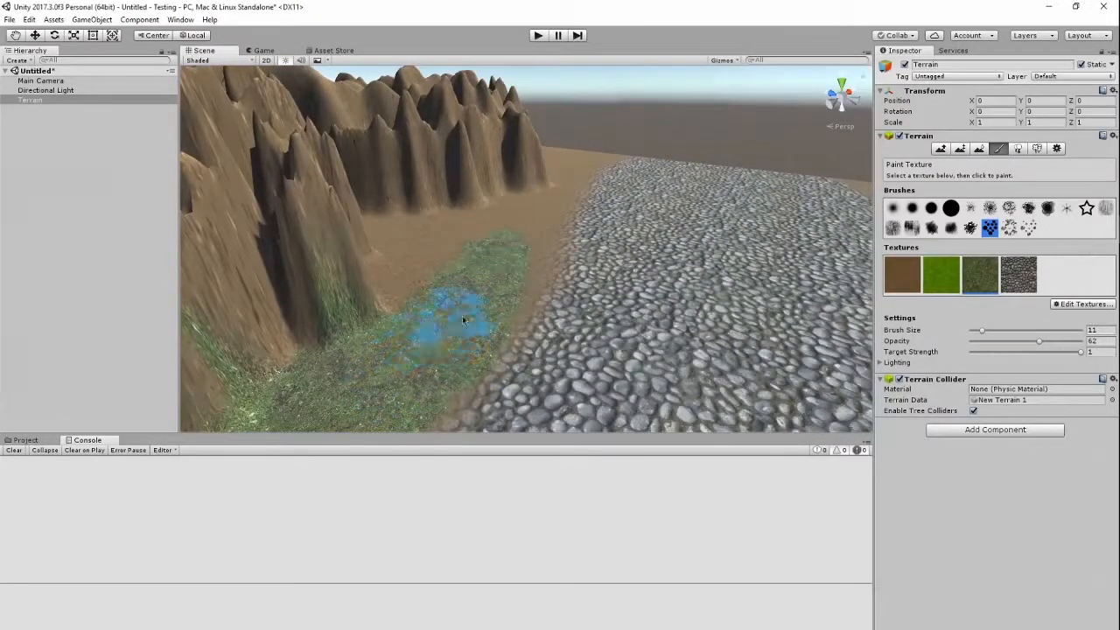
pyautogui.moveTo(530, 232)
pyautogui.mouseDown()
pyautogui.moveTo(499, 314)
pyautogui.moveTo(408, 357)
pyautogui.moveTo(458, 323)
pyautogui.mouseUp()
# Fill the bare hollow between the new grass and the mountain foot with dark green grass, up to the cobblestones
pyautogui.moveTo(459, 319); pyautogui.dragTo(529, 182, button='right')
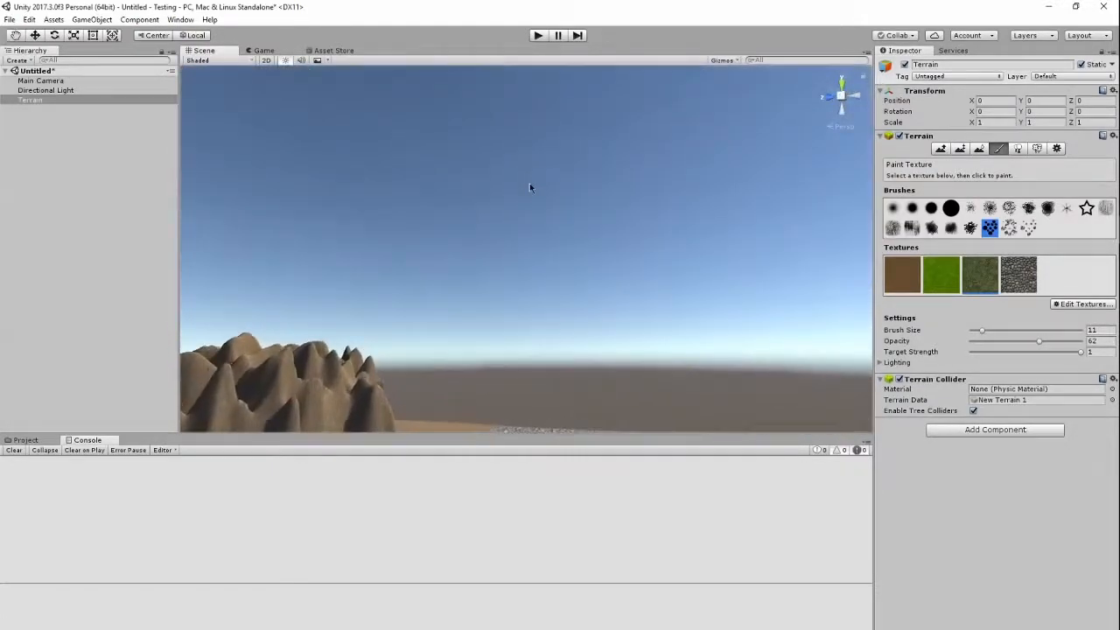
pyautogui.press('w')
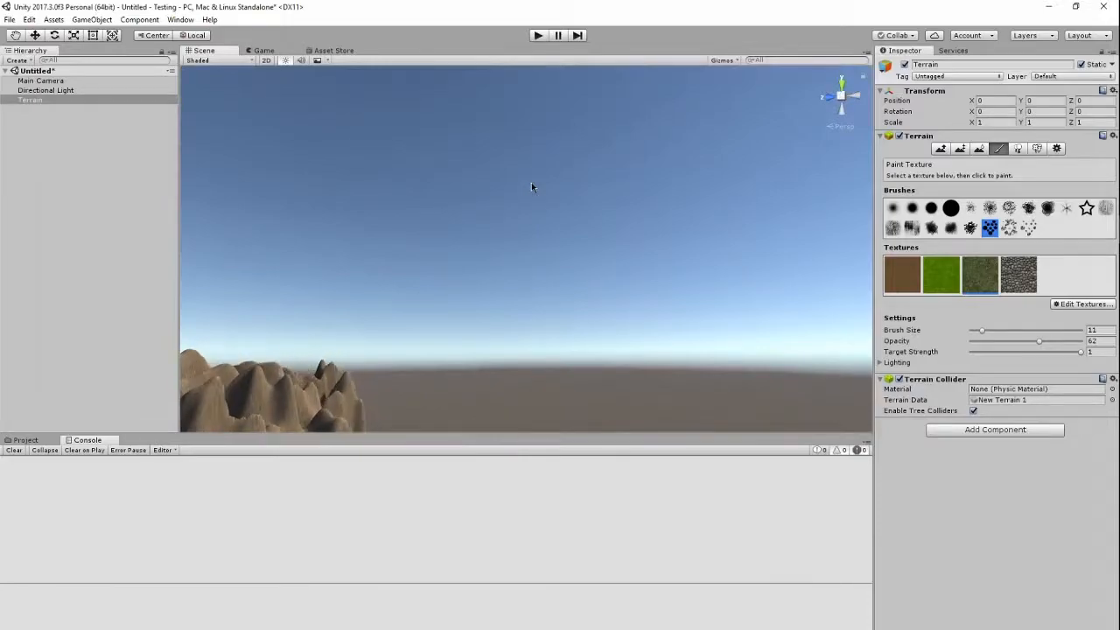
pyautogui.moveTo(531, 186)
pyautogui.mouseDown(button='right')
pyautogui.moveTo(445, 350)
pyautogui.moveTo(362, 376)
pyautogui.mouseUp(button='right')
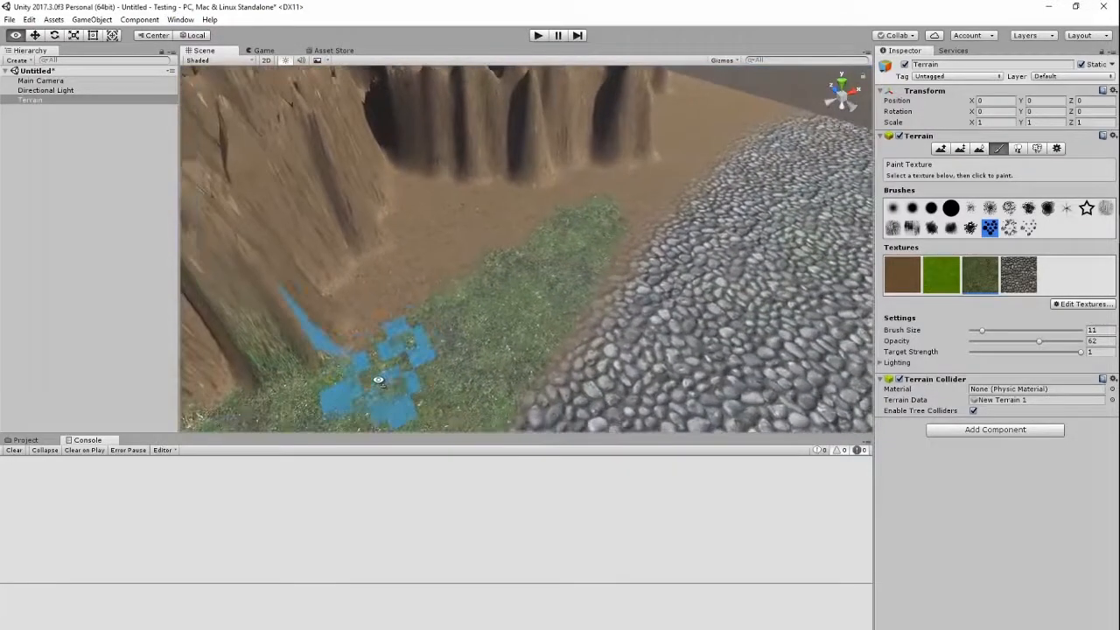
pyautogui.moveTo(385, 292)
pyautogui.mouseDown()
pyautogui.moveTo(387, 307)
pyautogui.moveTo(435, 237)
pyautogui.moveTo(406, 188)
pyautogui.moveTo(414, 209)
pyautogui.moveTo(516, 217)
pyautogui.moveTo(463, 262)
pyautogui.moveTo(586, 199)
pyautogui.moveTo(568, 184)
pyautogui.moveTo(595, 187)
pyautogui.mouseUp()
pyautogui.moveTo(640, 183); pyautogui.dragTo(554, 292)
pyautogui.moveTo(484, 347)
pyautogui.mouseDown(button='right')
pyautogui.moveTo(578, 230)
pyautogui.moveTo(530, 254)
pyautogui.moveTo(521, 300)
pyautogui.mouseUp(button='right')
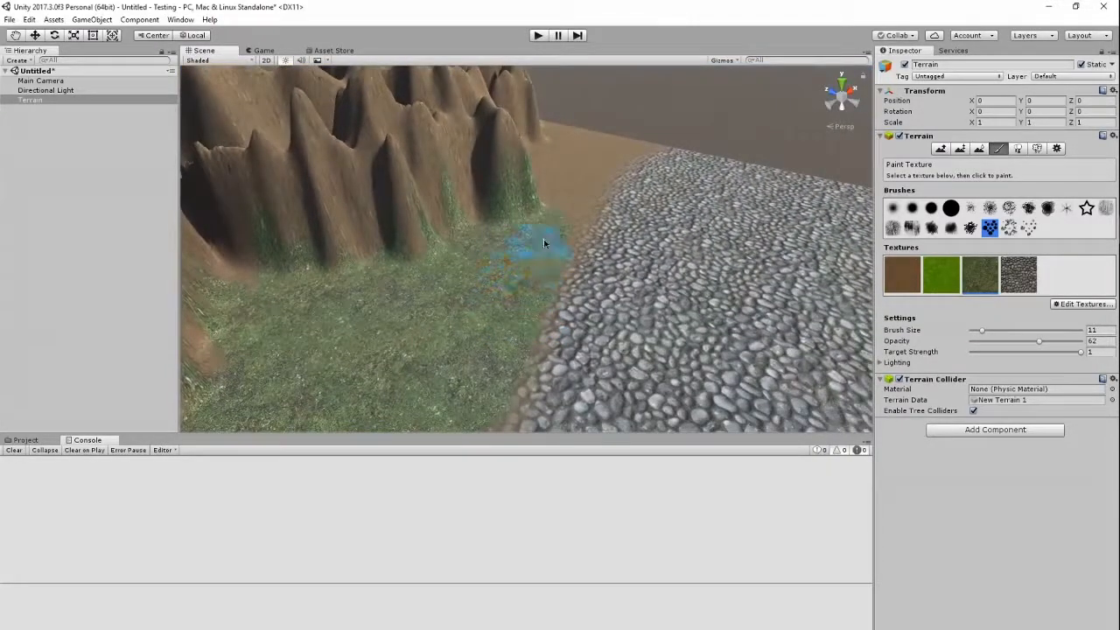
# Continue the dark green grass along the path to the terrain's edge and paint it partway up the adjoining mountain slopes
pyautogui.moveTo(575, 220); pyautogui.dragTo(613, 181, button='right')
pyautogui.scroll(8, 598, 206)
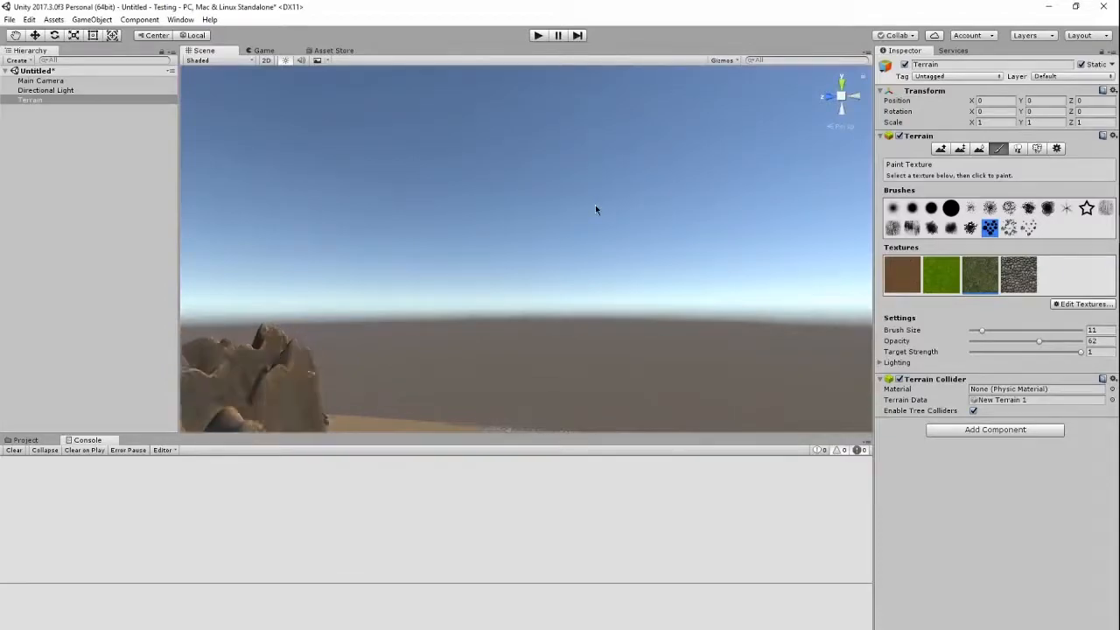
pyautogui.scroll(2, 601, 205)
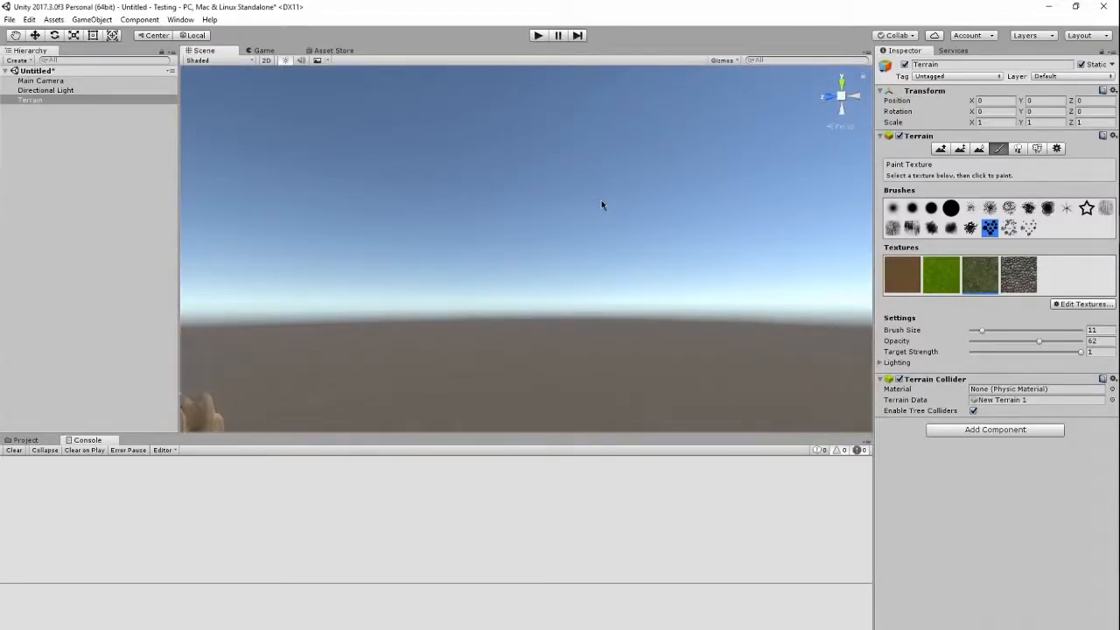
pyautogui.moveTo(601, 205)
pyautogui.mouseDown(button='right')
pyautogui.moveTo(445, 420)
pyautogui.moveTo(312, 393)
pyautogui.moveTo(450, 250)
pyautogui.mouseUp(button='right')
pyautogui.moveTo(473, 273)
pyautogui.mouseDown()
pyautogui.moveTo(325, 314)
pyautogui.moveTo(294, 305)
pyautogui.moveTo(532, 295)
pyautogui.moveTo(635, 269)
pyautogui.moveTo(537, 271)
pyautogui.moveTo(706, 257)
pyautogui.moveTo(807, 276)
pyautogui.moveTo(745, 276)
pyautogui.moveTo(820, 305)
pyautogui.mouseUp()
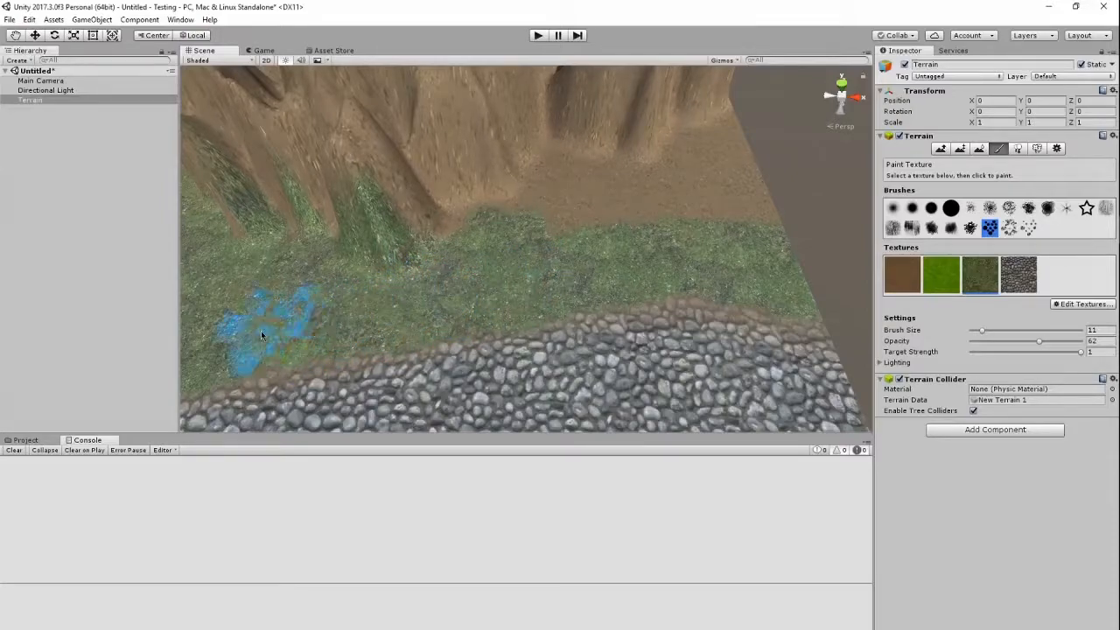
pyautogui.moveTo(561, 205)
pyautogui.mouseDown()
pyautogui.moveTo(565, 180)
pyautogui.moveTo(542, 172)
pyautogui.moveTo(580, 236)
pyautogui.moveTo(615, 187)
pyautogui.moveTo(588, 176)
pyautogui.moveTo(686, 159)
pyautogui.moveTo(724, 138)
pyautogui.moveTo(743, 237)
pyautogui.moveTo(675, 193)
pyautogui.moveTo(740, 135)
pyautogui.moveTo(759, 249)
pyautogui.mouseUp()
pyautogui.moveTo(545, 239)
pyautogui.mouseDown(button='right')
pyautogui.moveTo(457, 202)
pyautogui.moveTo(312, 230)
pyautogui.mouseUp(button='right')
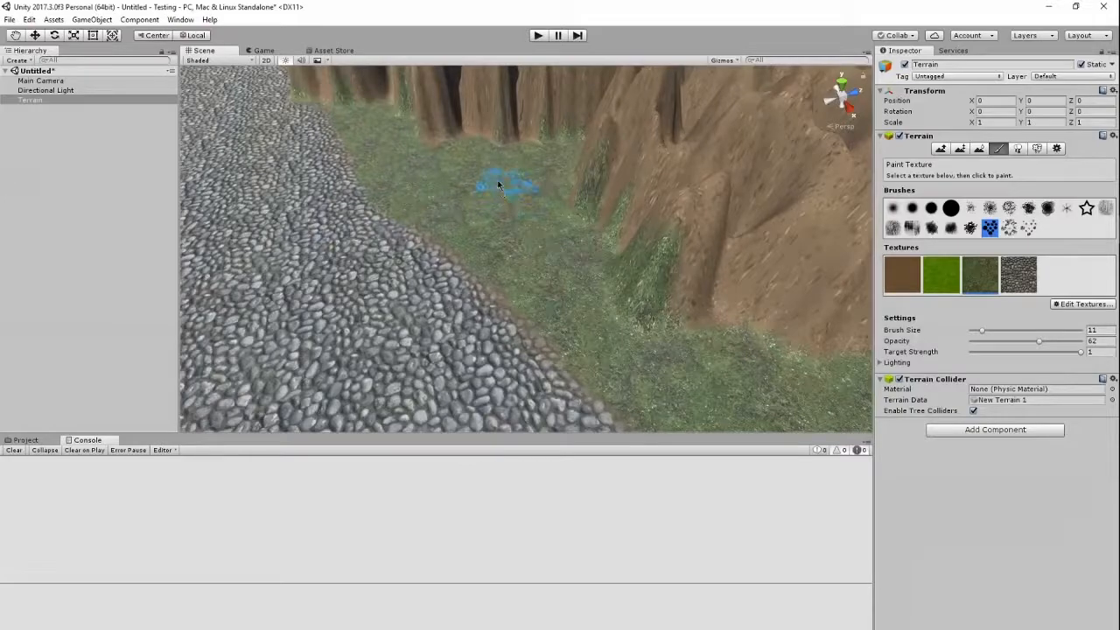
pyautogui.moveTo(534, 184)
pyautogui.mouseDown()
pyautogui.moveTo(604, 263)
pyautogui.moveTo(643, 280)
pyautogui.moveTo(781, 396)
pyautogui.moveTo(719, 349)
pyautogui.mouseUp()
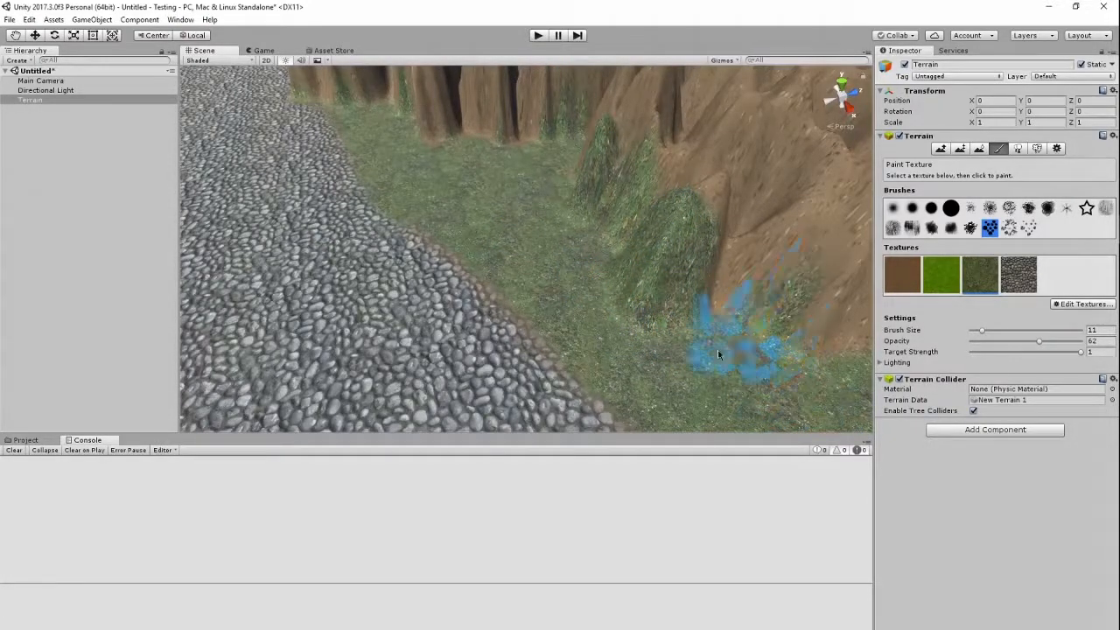
# Paint a strip of dark green grass along the opposite side of the cobblestone path, starting at the terrain's edge
pyautogui.moveTo(707, 394); pyautogui.dragTo(300, 375, button='right')
pyautogui.scroll(5, 475, 250)
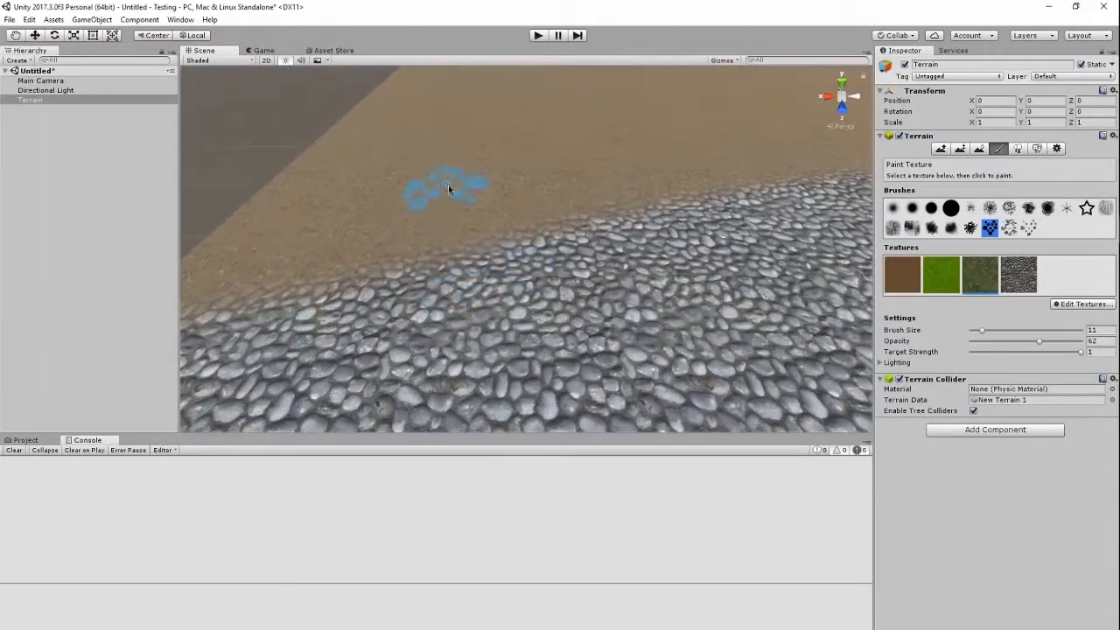
pyautogui.moveTo(472, 225); pyautogui.dragTo(235, 254)
pyautogui.moveTo(235, 254); pyautogui.dragTo(350, 232, button='middle')
pyautogui.moveTo(344, 226)
pyautogui.mouseDown()
pyautogui.moveTo(457, 232)
pyautogui.moveTo(806, 199)
pyautogui.mouseUp()
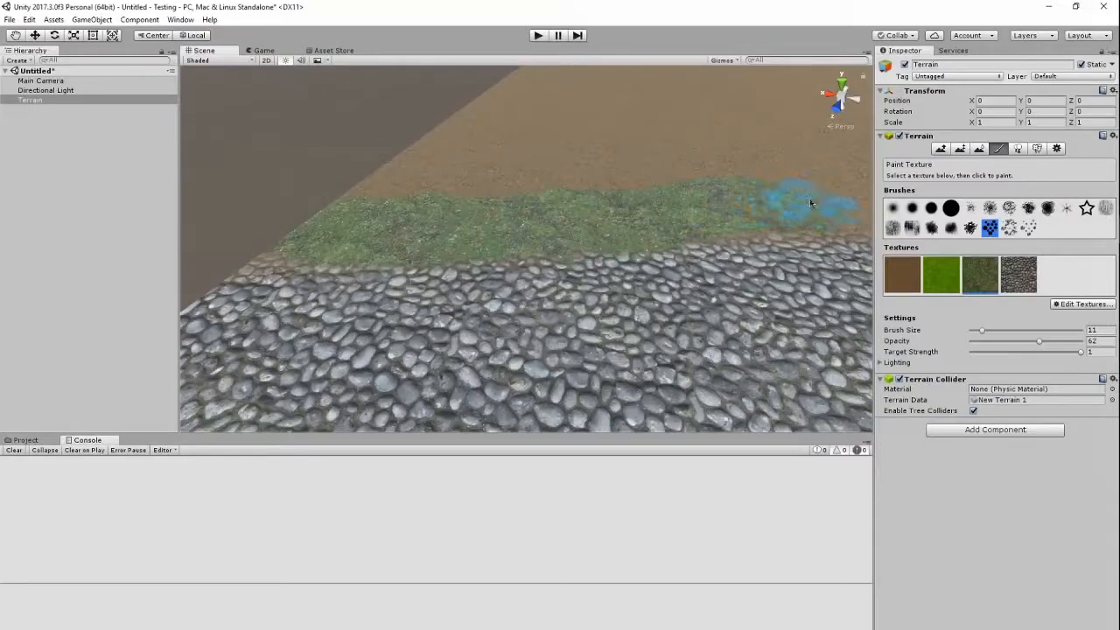
# Extend the opposite side's grass strip along the cobblestones towards the path's bend, keeping the brown ground beyond it bare
pyautogui.moveTo(350, 300); pyautogui.dragTo(545, 195, button='right')
pyautogui.press('w')
pyautogui.moveTo(506, 337)
pyautogui.mouseDown()
pyautogui.moveTo(549, 359)
pyautogui.moveTo(638, 328)
pyautogui.mouseUp()
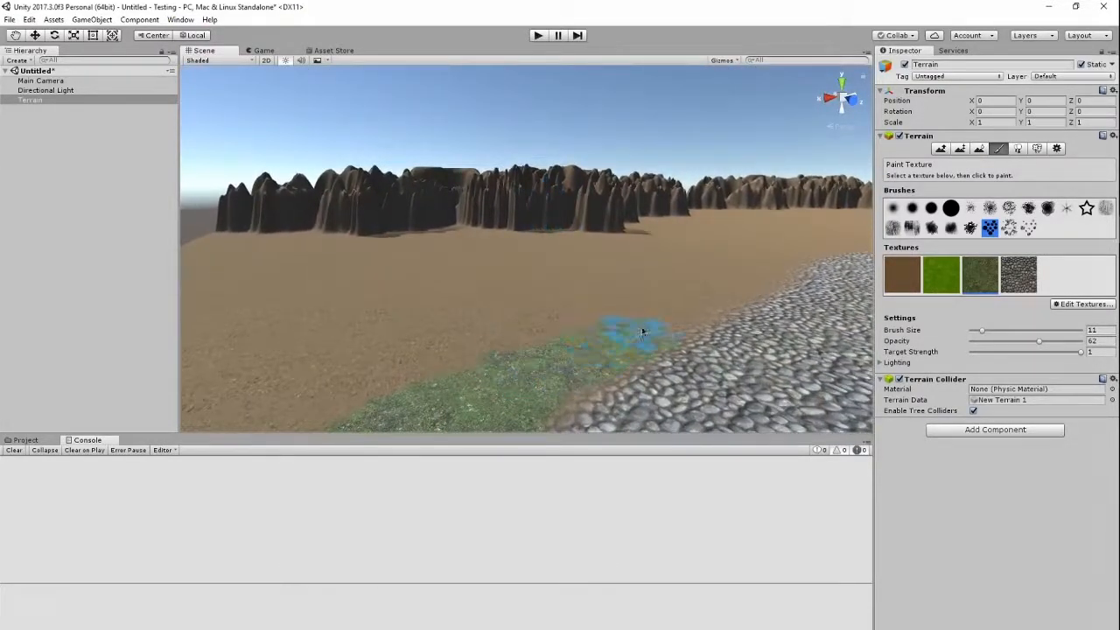
pyautogui.moveTo(713, 293)
pyautogui.mouseDown()
pyautogui.moveTo(503, 387)
pyautogui.moveTo(517, 381)
pyautogui.mouseUp()
pyautogui.moveTo(517, 382); pyautogui.dragTo(572, 300, button='right')
pyautogui.scroll(5, 580, 293)
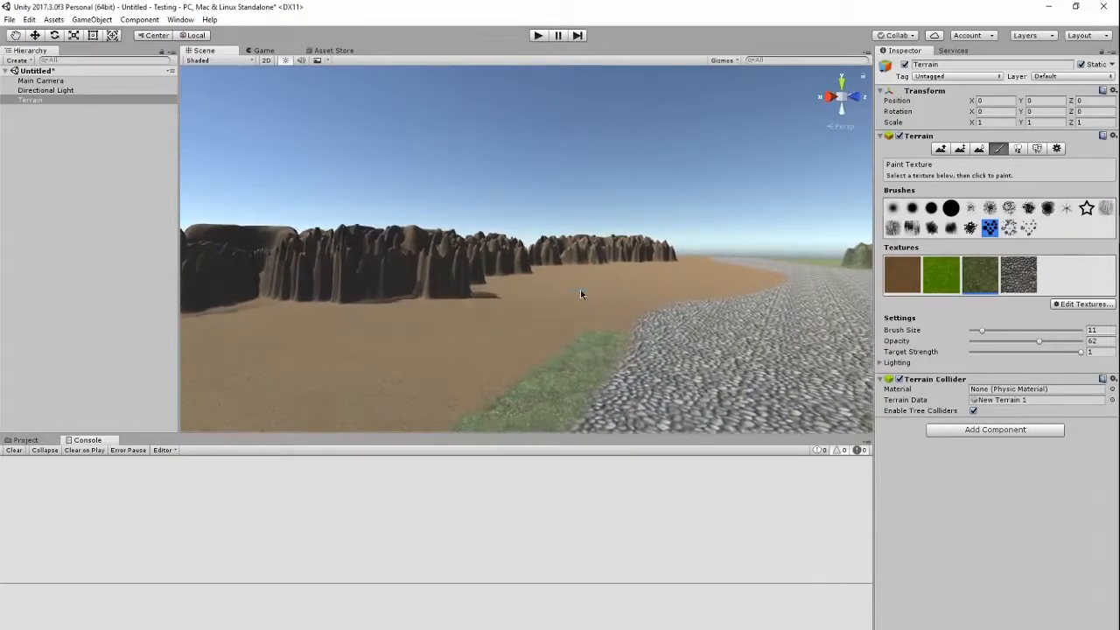
pyautogui.scroll(5, 581, 290)
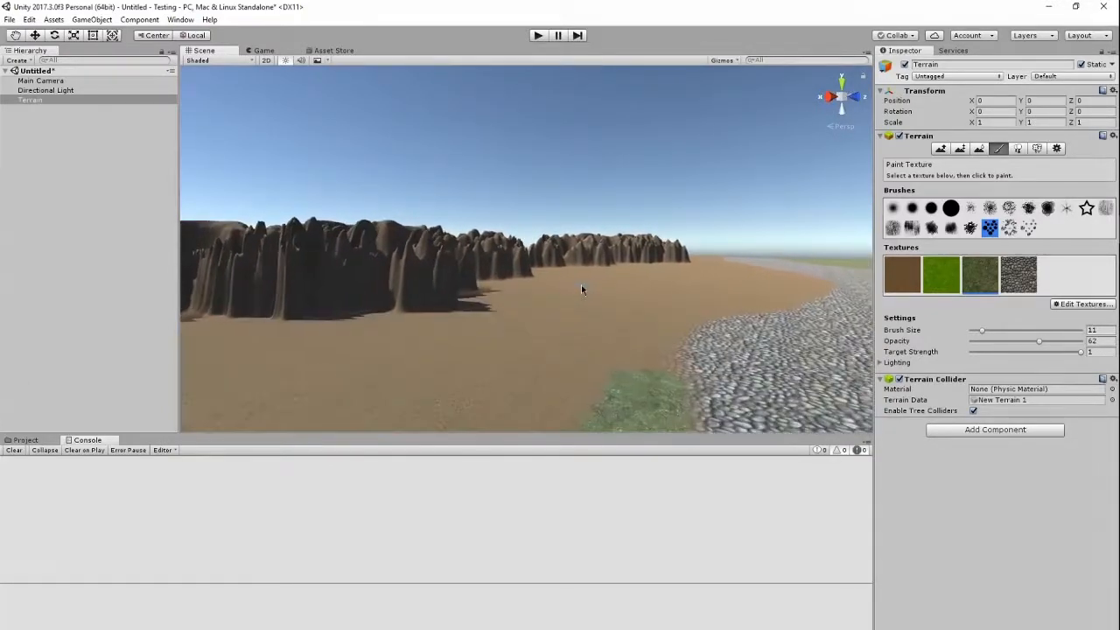
pyautogui.moveTo(580, 284); pyautogui.dragTo(701, 301, button='right')
pyautogui.moveTo(701, 302)
pyautogui.mouseDown()
pyautogui.moveTo(686, 265)
pyautogui.moveTo(700, 251)
pyautogui.moveTo(559, 256)
pyautogui.moveTo(324, 213)
pyautogui.mouseUp()
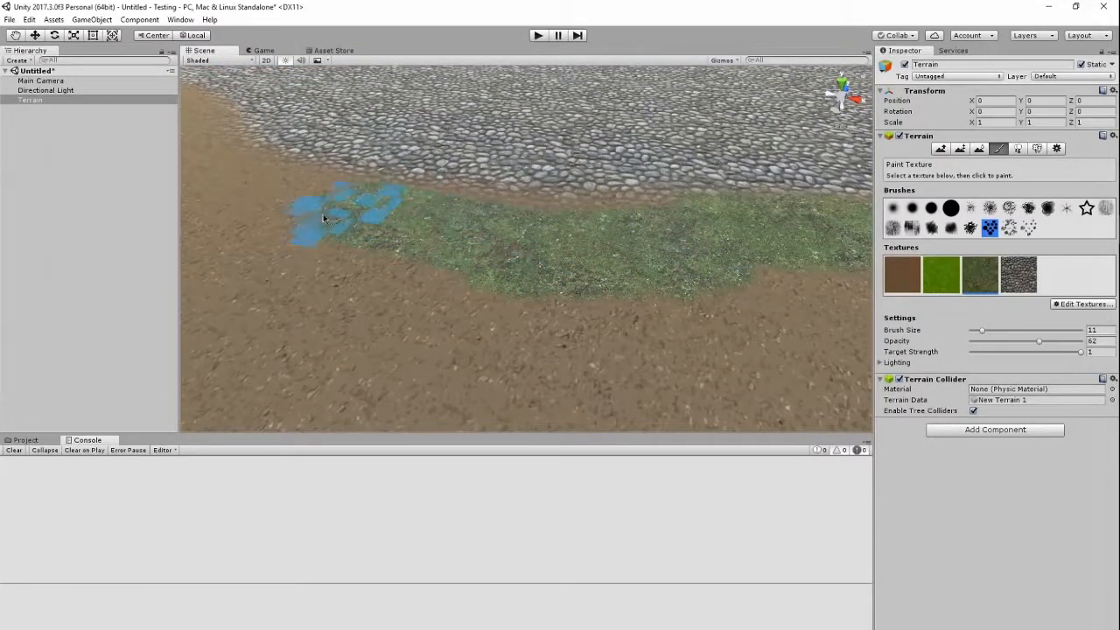
# Set the terrain's detail resolution to 512 in its settings
pyautogui.click(1055, 149)
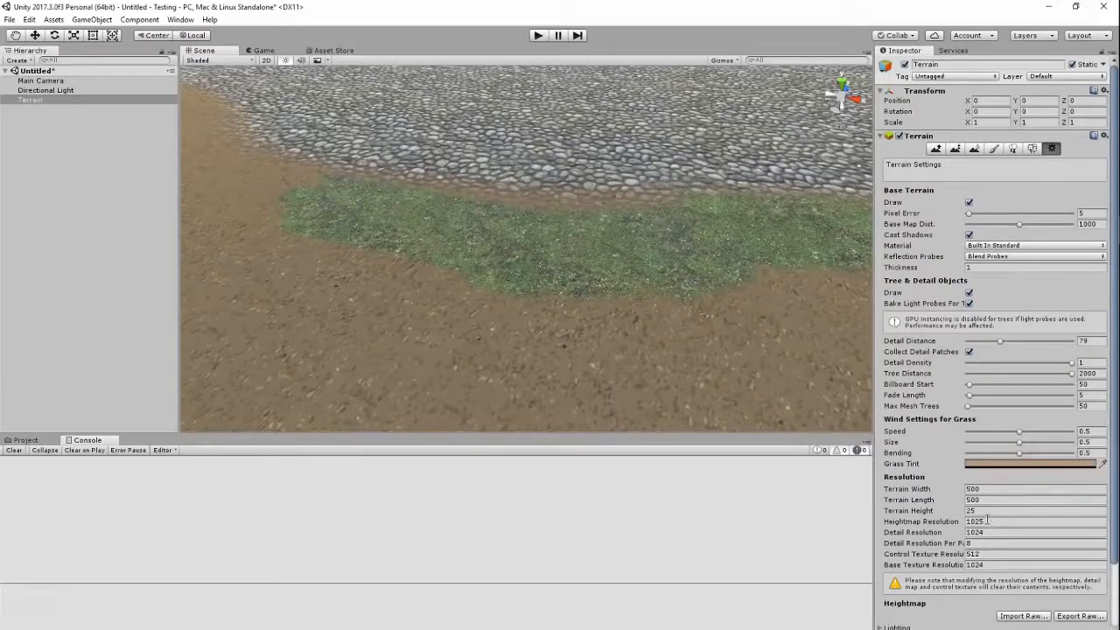
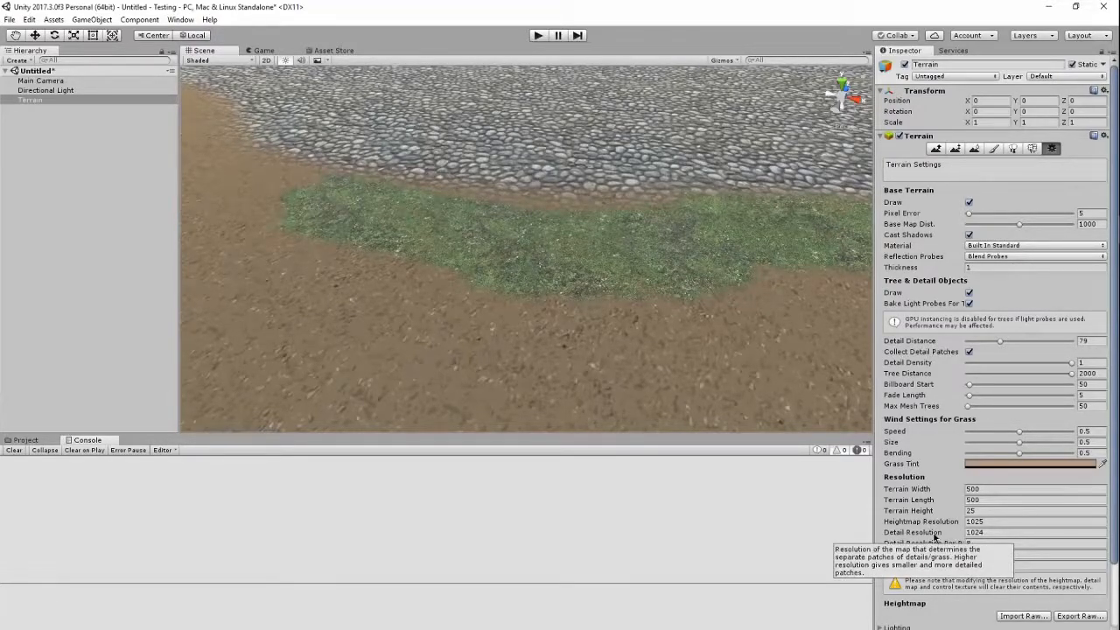
pyautogui.click(974, 533)
pyautogui.moveTo(490, 272); pyautogui.dragTo(350, 240)
pyautogui.click(427, 271)
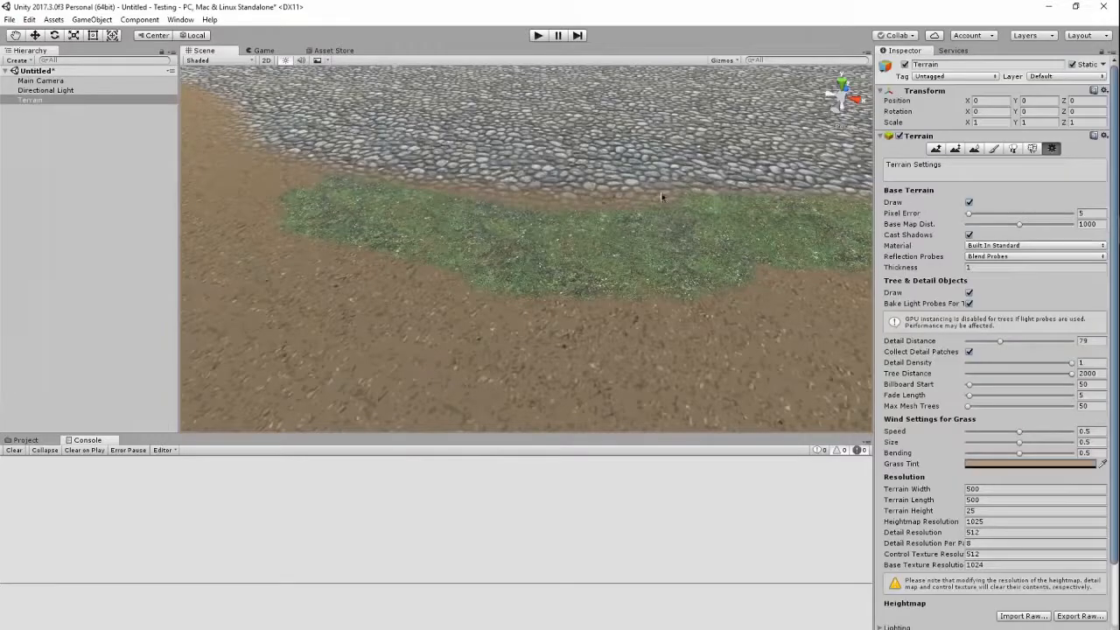
# Return to texture painting and lengthen the dark green grass strip around the path's bend
pyautogui.click(976, 149)
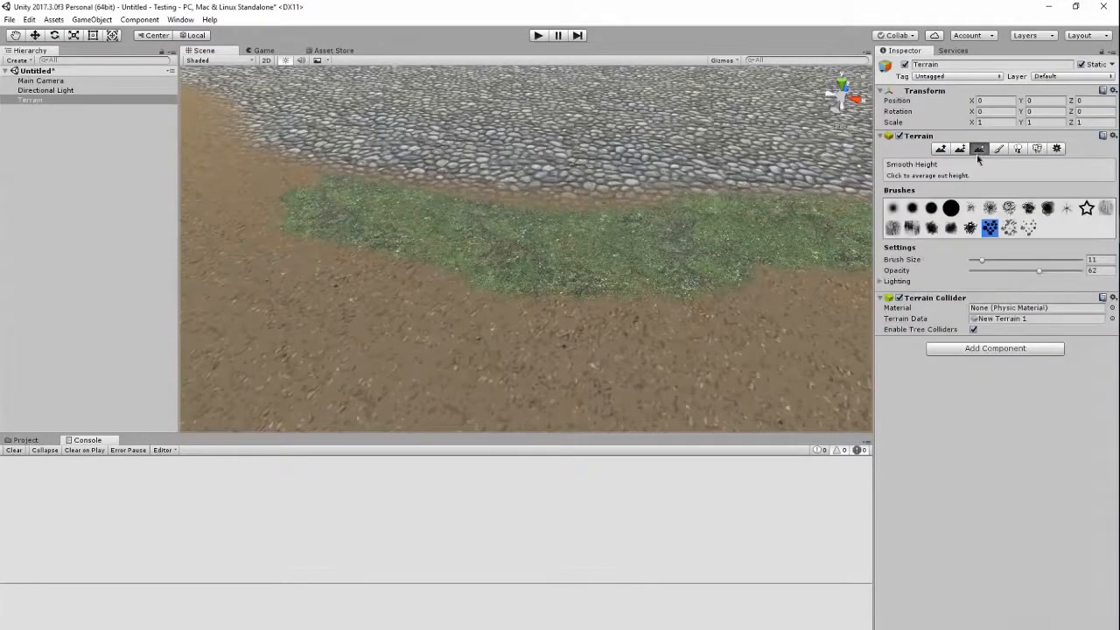
pyautogui.click(998, 149)
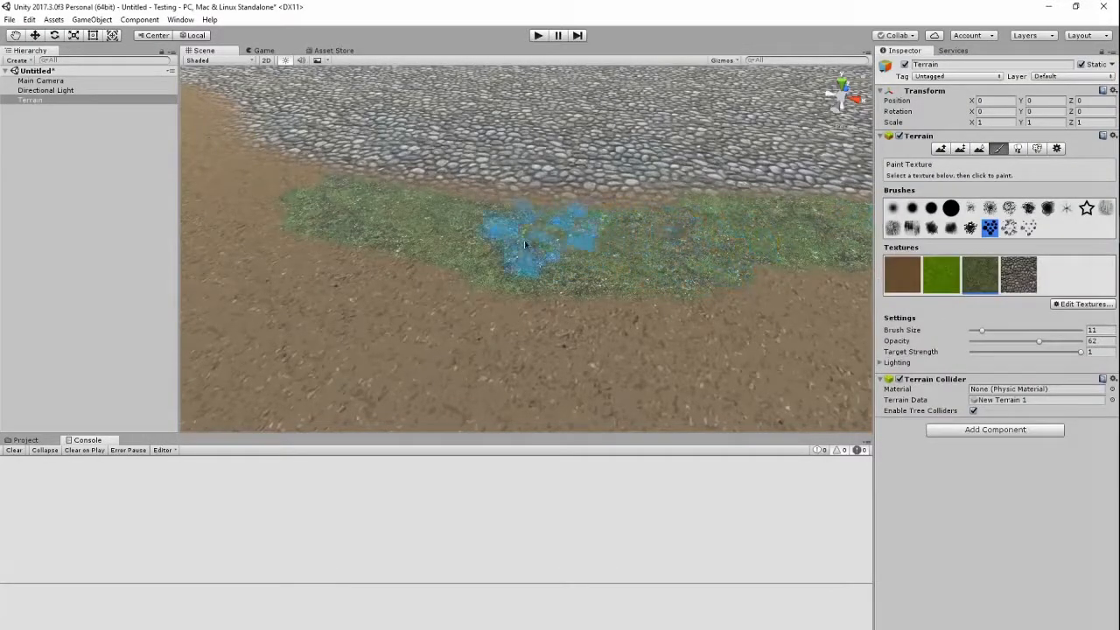
pyautogui.moveTo(238, 196)
pyautogui.mouseDown()
pyautogui.moveTo(388, 237)
pyautogui.moveTo(675, 237)
pyautogui.moveTo(500, 237)
pyautogui.moveTo(549, 276)
pyautogui.mouseUp()
pyautogui.moveTo(549, 275); pyautogui.dragTo(401, 210, button='right')
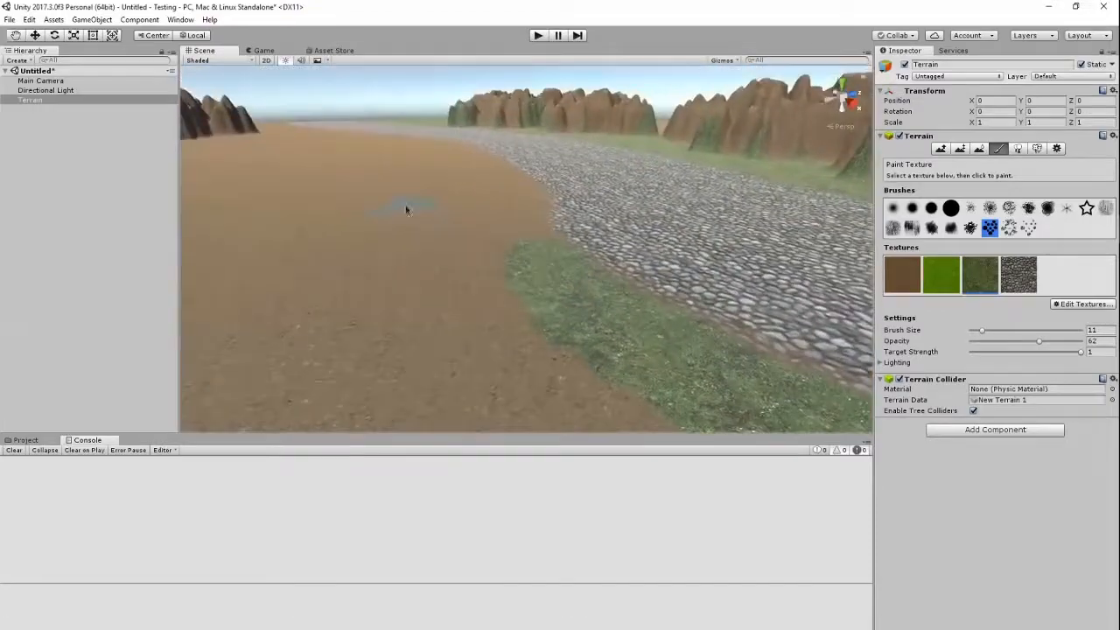
pyautogui.scroll(3, 406, 190)
pyautogui.moveTo(453, 267)
pyautogui.mouseDown(button='right')
pyautogui.moveTo(467, 267)
pyautogui.moveTo(486, 301)
pyautogui.moveTo(460, 280)
pyautogui.moveTo(473, 255)
pyautogui.moveTo(513, 312)
pyautogui.moveTo(620, 610)
pyautogui.moveTo(542, 343)
pyautogui.mouseUp(button='right')
pyautogui.moveTo(536, 243)
pyautogui.mouseDown()
pyautogui.moveTo(562, 317)
pyautogui.moveTo(658, 391)
pyautogui.moveTo(597, 366)
pyautogui.moveTo(535, 255)
pyautogui.mouseUp()
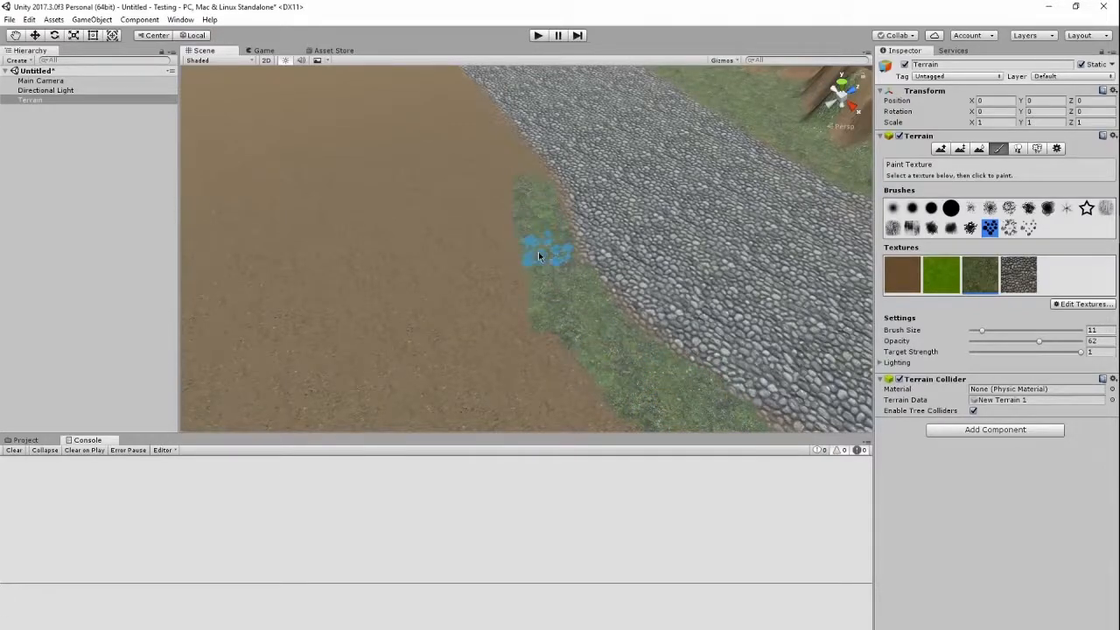
pyautogui.moveTo(522, 176); pyautogui.dragTo(501, 148)
# Continue the grass strip farther along the cobblestone edge and fill the bare gap between its two sections
pyautogui.moveTo(501, 206); pyautogui.dragTo(434, 105, button='right')
pyautogui.press('Down')
pyautogui.moveTo(424, 224)
pyautogui.mouseDown(button='right')
pyautogui.moveTo(406, 210)
pyautogui.moveTo(439, 273)
pyautogui.moveTo(471, 298)
pyautogui.moveTo(473, 256)
pyautogui.moveTo(530, 480)
pyautogui.moveTo(560, 498)
pyautogui.mouseUp(button='right')
pyautogui.press('Down')
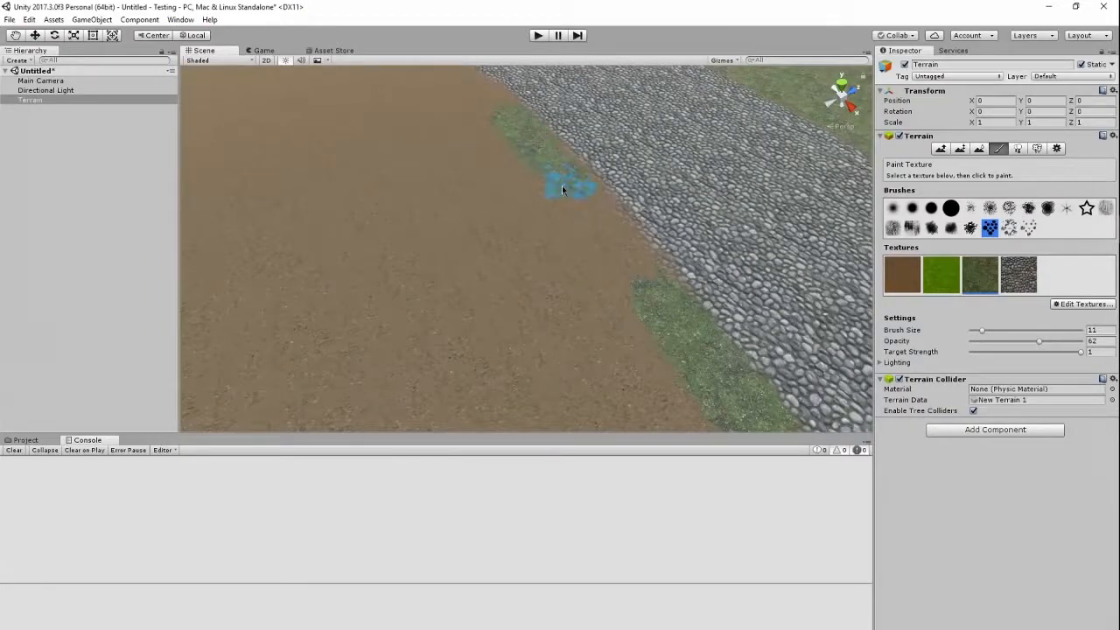
pyautogui.moveTo(586, 219); pyautogui.dragTo(637, 312)
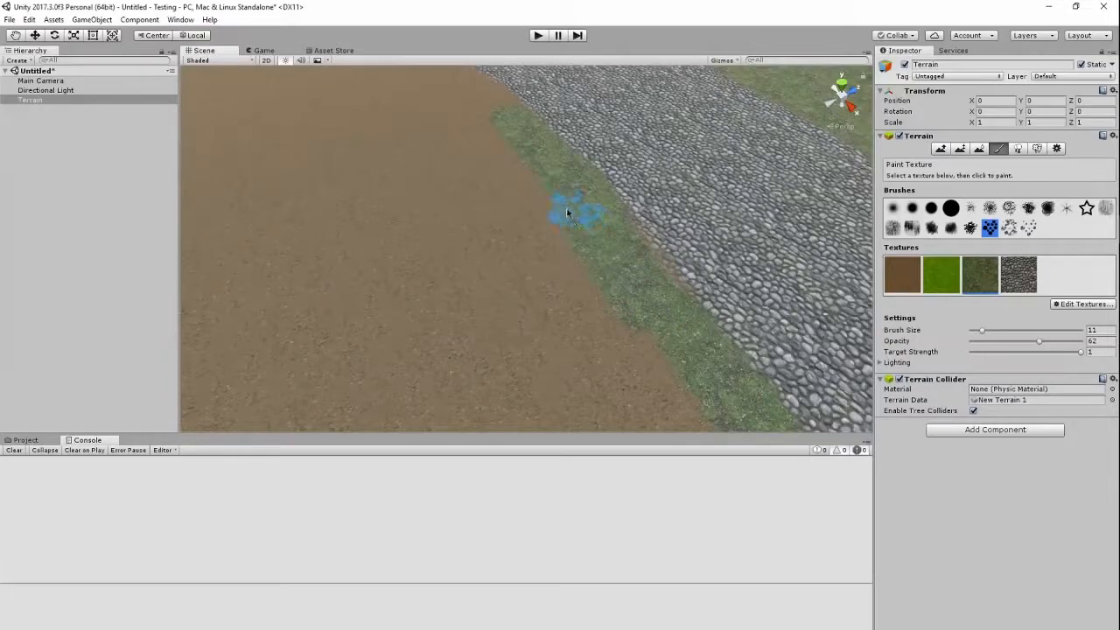
# Extend the dark green grass strip around the outer cobblestone edge and join its separate patches into one continuous band
pyautogui.moveTo(570, 212)
pyautogui.mouseDown(button='right')
pyautogui.moveTo(445, 75)
pyautogui.moveTo(445, 125)
pyautogui.moveTo(463, 149)
pyautogui.moveTo(493, 173)
pyautogui.moveTo(452, 100)
pyautogui.mouseUp(button='right')
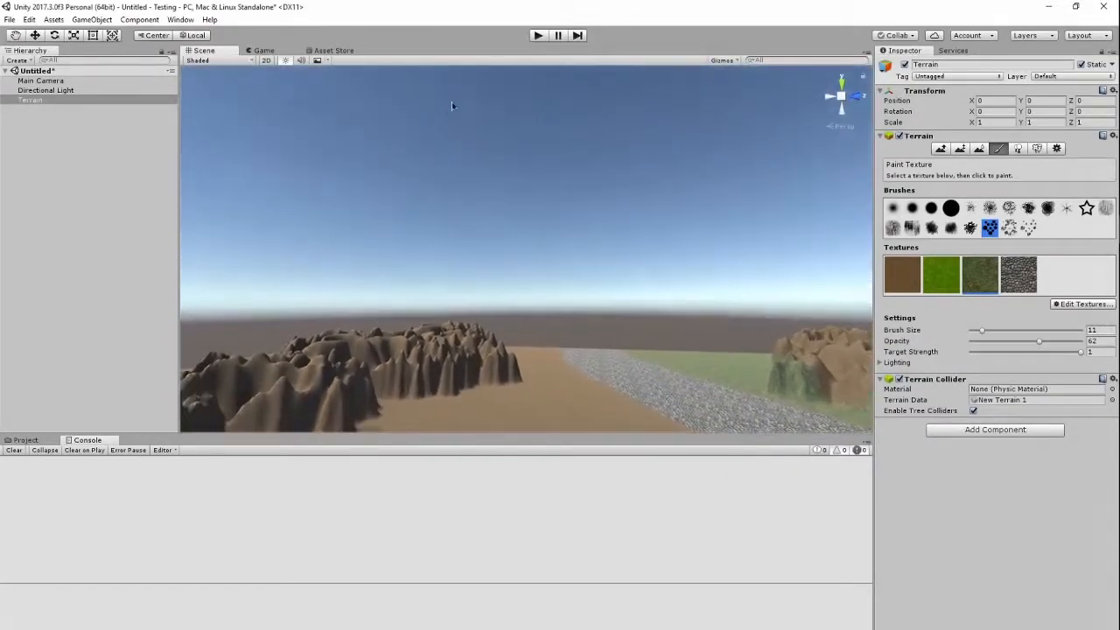
pyautogui.press('Up')
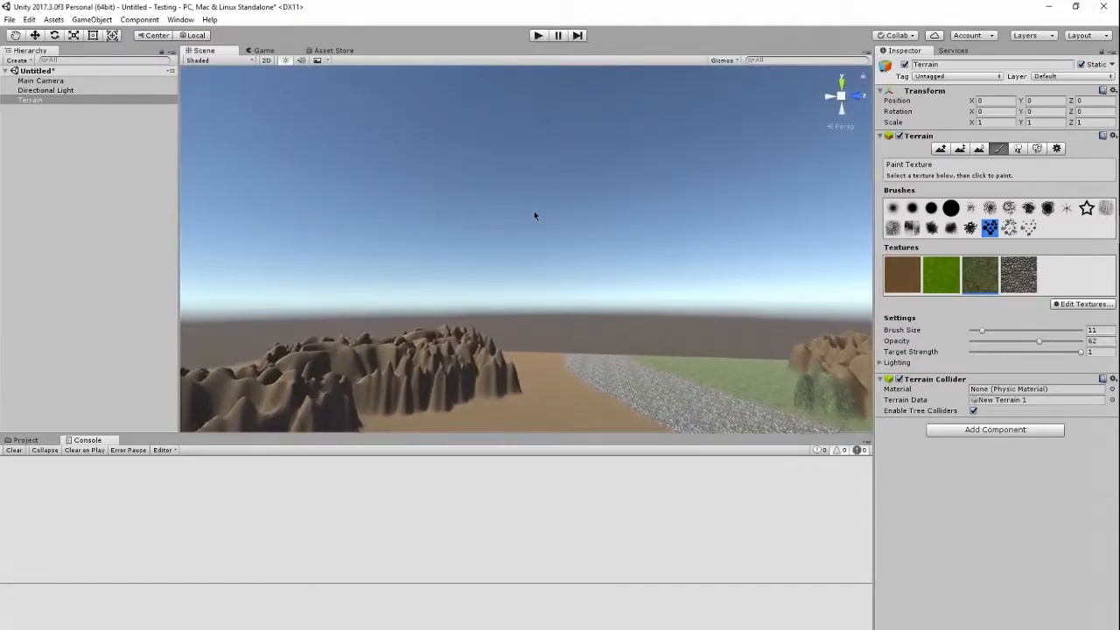
pyautogui.moveTo(534, 216)
pyautogui.mouseDown(button='right')
pyautogui.moveTo(592, 304)
pyautogui.moveTo(739, 410)
pyautogui.moveTo(575, 285)
pyautogui.mouseUp(button='right')
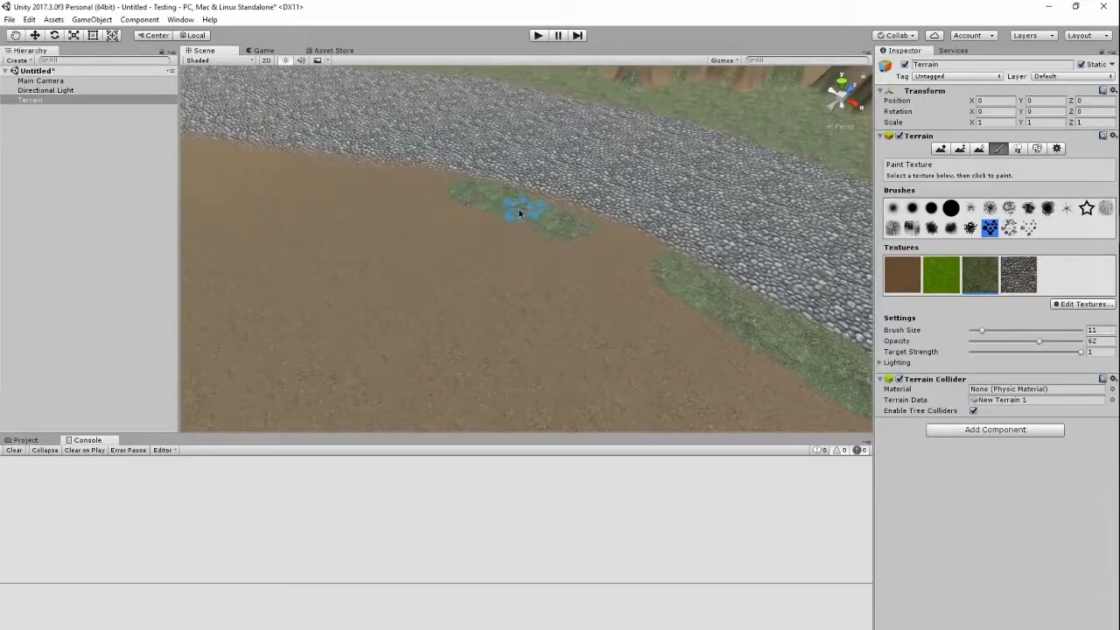
pyautogui.moveTo(583, 233); pyautogui.dragTo(551, 226)
pyautogui.moveTo(621, 243)
pyautogui.mouseDown()
pyautogui.moveTo(725, 305)
pyautogui.moveTo(511, 214)
pyautogui.moveTo(354, 181)
pyautogui.mouseUp()
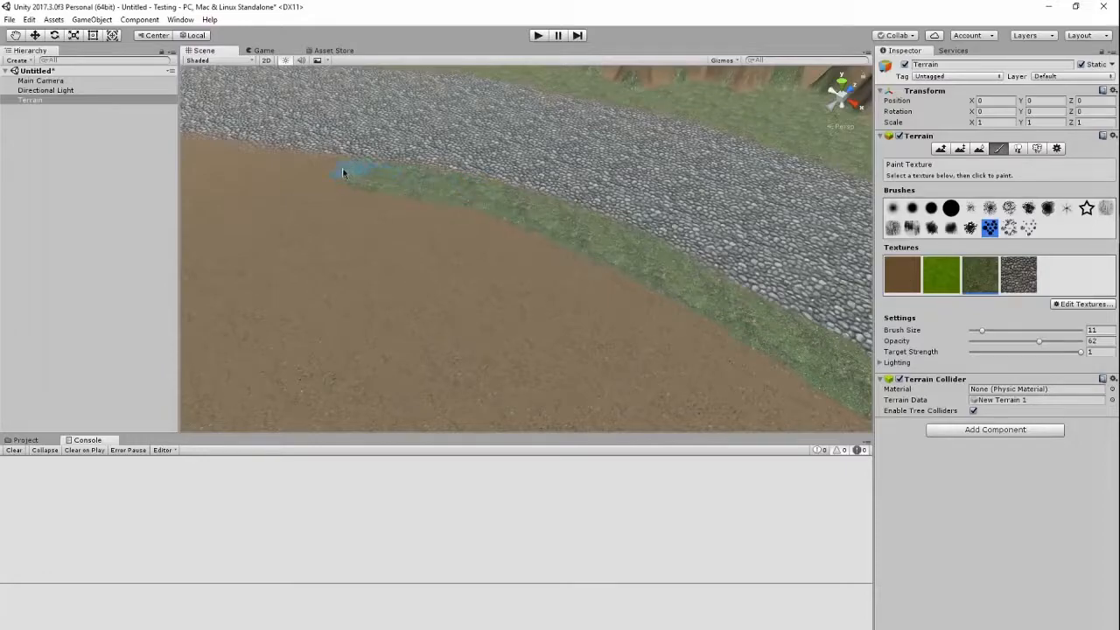
pyautogui.moveTo(294, 172)
pyautogui.mouseDown()
pyautogui.moveTo(260, 164)
pyautogui.moveTo(434, 180)
pyautogui.moveTo(537, 208)
pyautogui.mouseUp()
pyautogui.moveTo(637, 272)
pyautogui.mouseDown(button='right')
pyautogui.moveTo(473, 240)
pyautogui.moveTo(569, 280)
pyautogui.mouseUp(button='right')
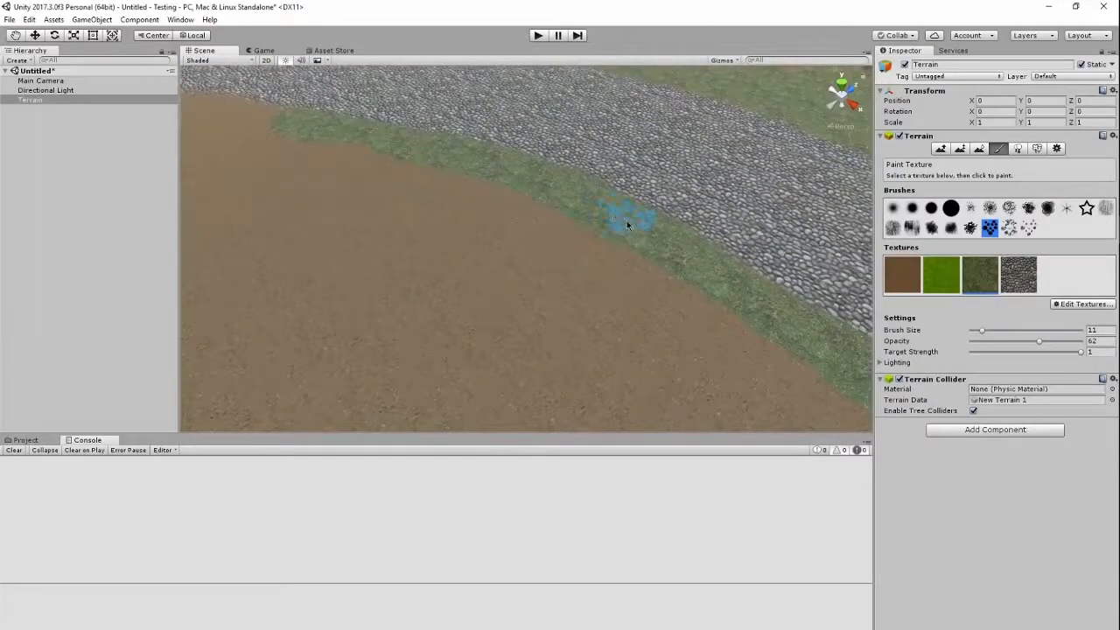
# Lengthen the grass strip along the next stretch of cobblestones, opposite the first shadowed peaks
pyautogui.moveTo(645, 247); pyautogui.dragTo(495, 167, button='right')
pyautogui.scroll(3, 472, 162)
pyautogui.moveTo(507, 265); pyautogui.dragTo(497, 205, button='right')
pyautogui.scroll(5, 497, 200)
pyautogui.scroll(4, 505, 223)
pyautogui.moveTo(505, 223)
pyautogui.mouseDown(button='right')
pyautogui.moveTo(586, 414)
pyautogui.moveTo(587, 404)
pyautogui.mouseUp(button='right')
pyautogui.moveTo(391, 151); pyautogui.dragTo(430, 186)
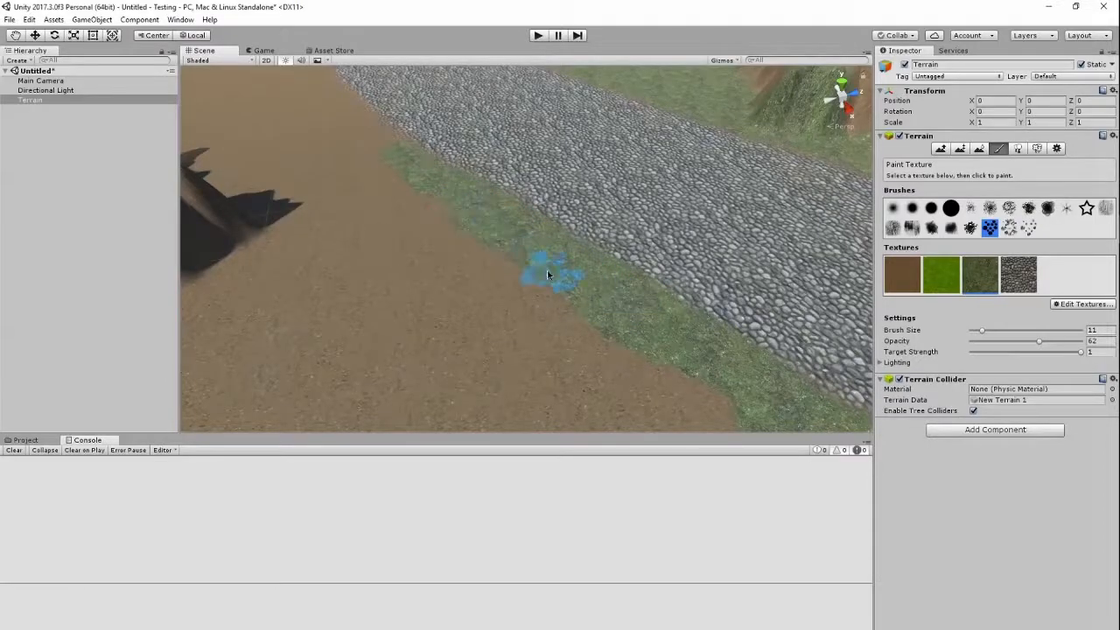
# Complete the grass strip along this side of the cobblestone path up to the terrain's edge
pyautogui.moveTo(520, 246); pyautogui.dragTo(479, 168, button='right')
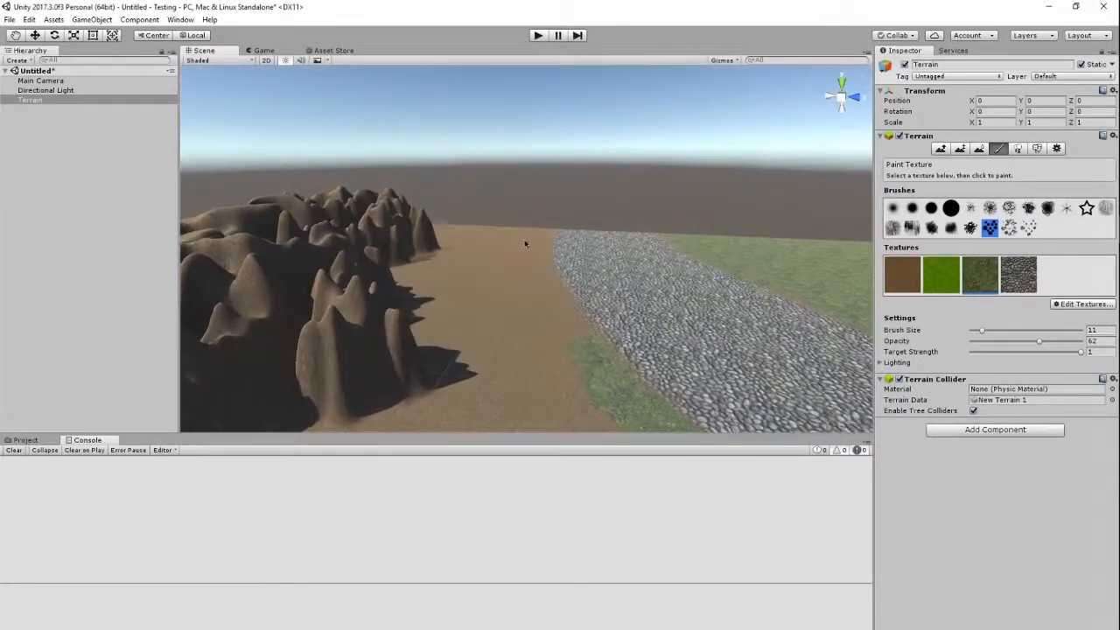
pyautogui.moveTo(525, 243); pyautogui.dragTo(513, 163, button='right')
pyautogui.scroll(6, 525, 236)
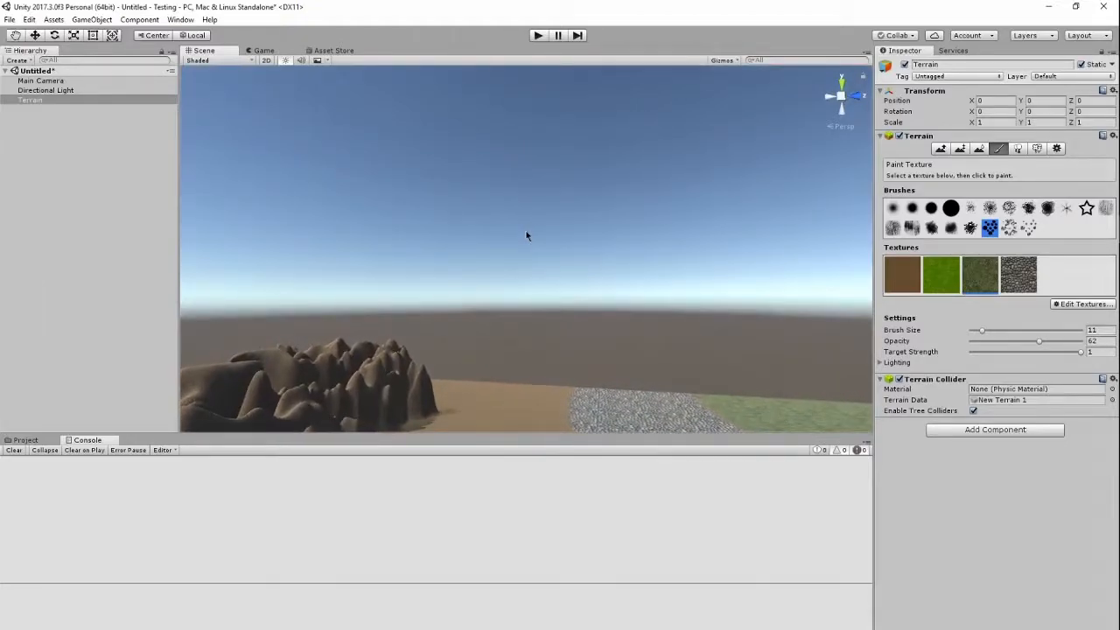
pyautogui.moveTo(526, 235)
pyautogui.mouseDown(button='right')
pyautogui.moveTo(522, 342)
pyautogui.moveTo(552, 323)
pyautogui.mouseUp(button='right')
pyautogui.moveTo(525, 204); pyautogui.dragTo(521, 194)
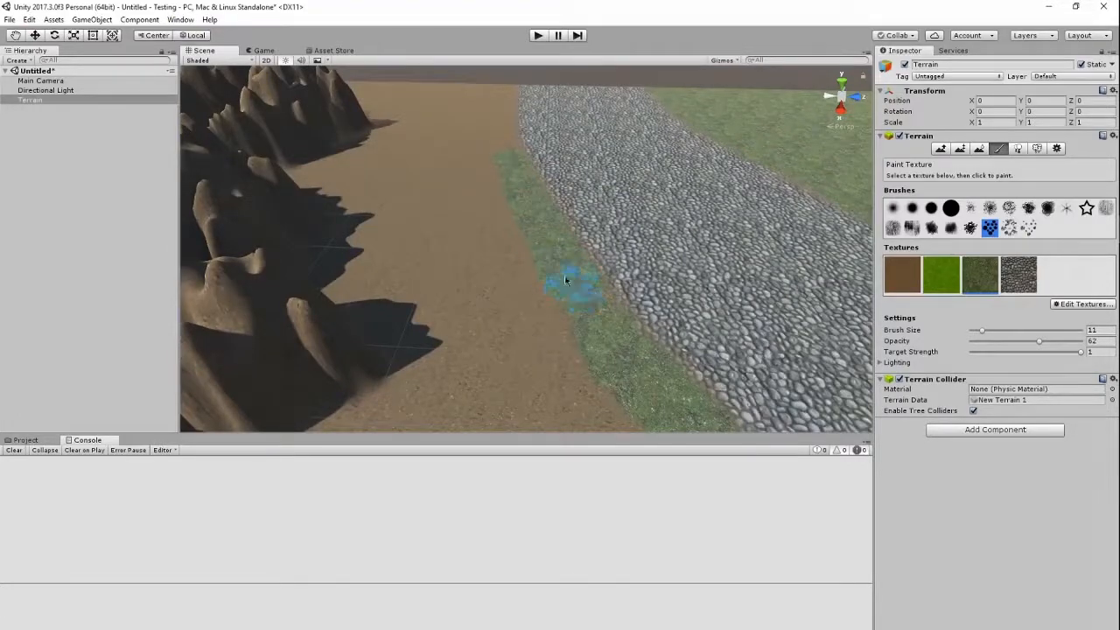
pyautogui.moveTo(514, 207)
pyautogui.mouseDown(button='right')
pyautogui.moveTo(495, 130)
pyautogui.moveTo(482, 190)
pyautogui.moveTo(455, 172)
pyautogui.moveTo(478, 152)
pyautogui.mouseUp(button='right')
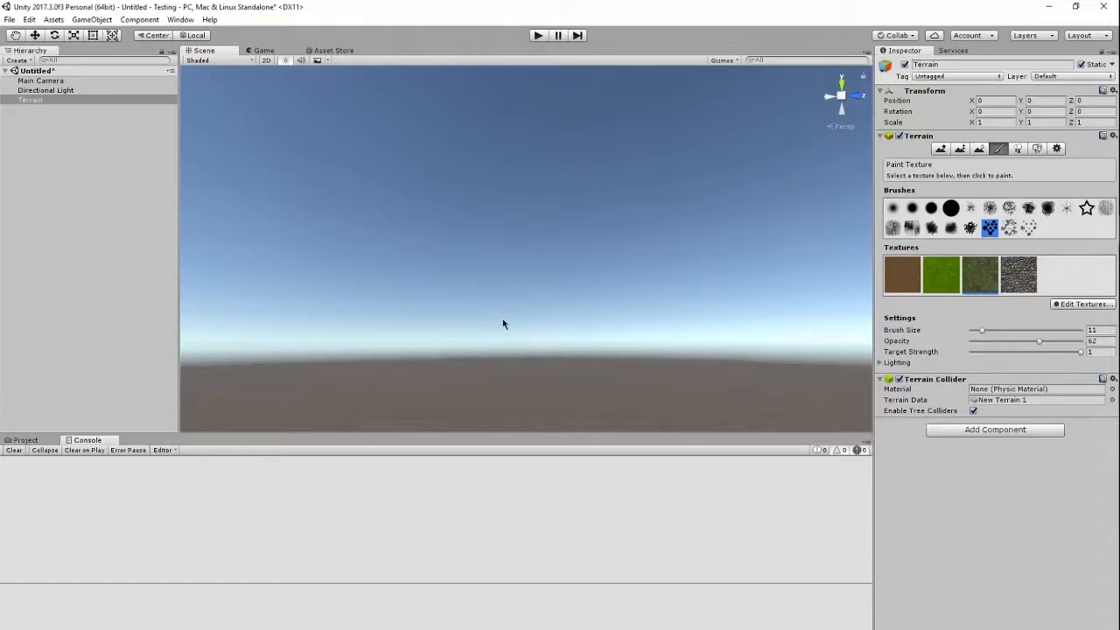
pyautogui.moveTo(502, 323)
pyautogui.mouseDown(button='right')
pyautogui.moveTo(543, 493)
pyautogui.moveTo(618, 620)
pyautogui.moveTo(907, 619)
pyautogui.moveTo(883, 491)
pyautogui.mouseUp(button='right')
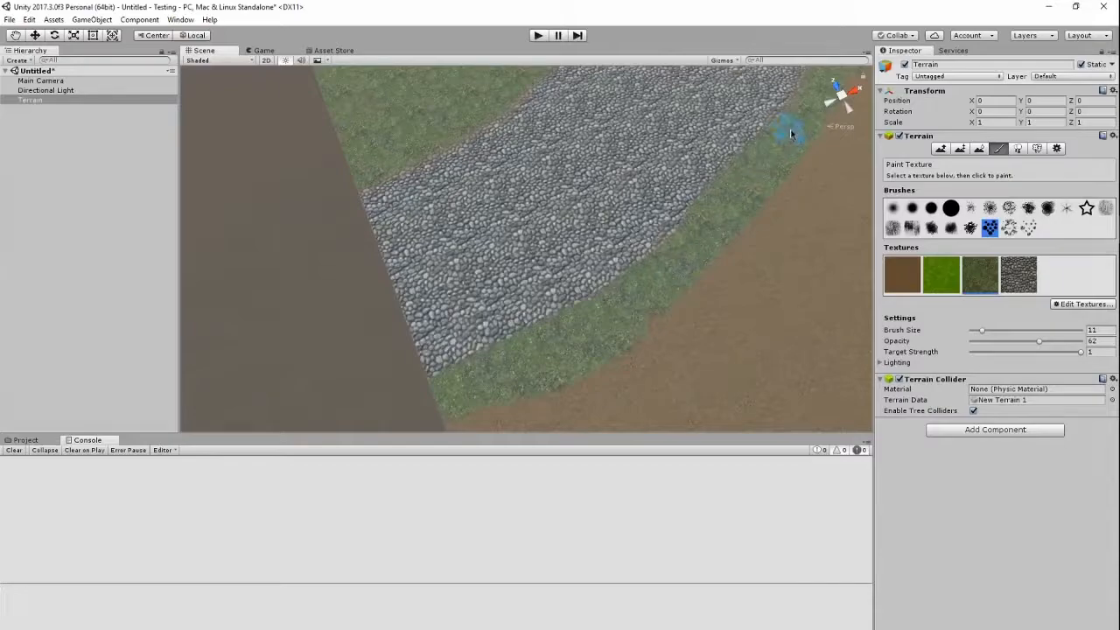
pyautogui.moveTo(776, 194); pyautogui.dragTo(776, 195, button='right')
pyautogui.moveTo(808, 136); pyautogui.dragTo(747, 150, button='right')
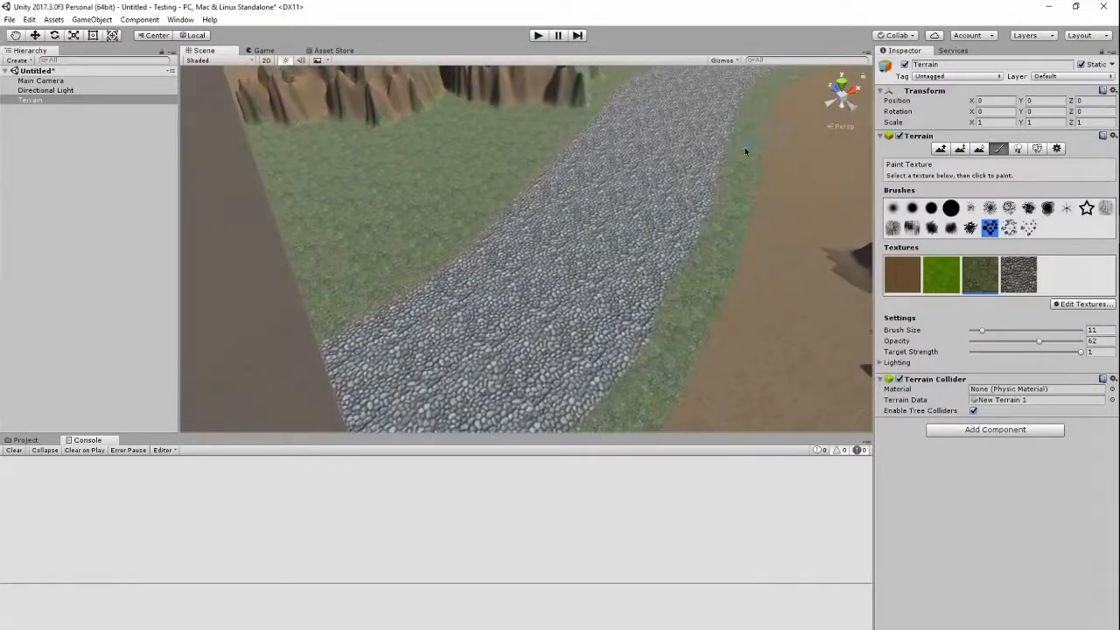
# Paint dark green grass along the path-facing foot of the mountains, starting from the terrain's edge
pyautogui.moveTo(710, 313); pyautogui.dragTo(1055, 322, button='right')
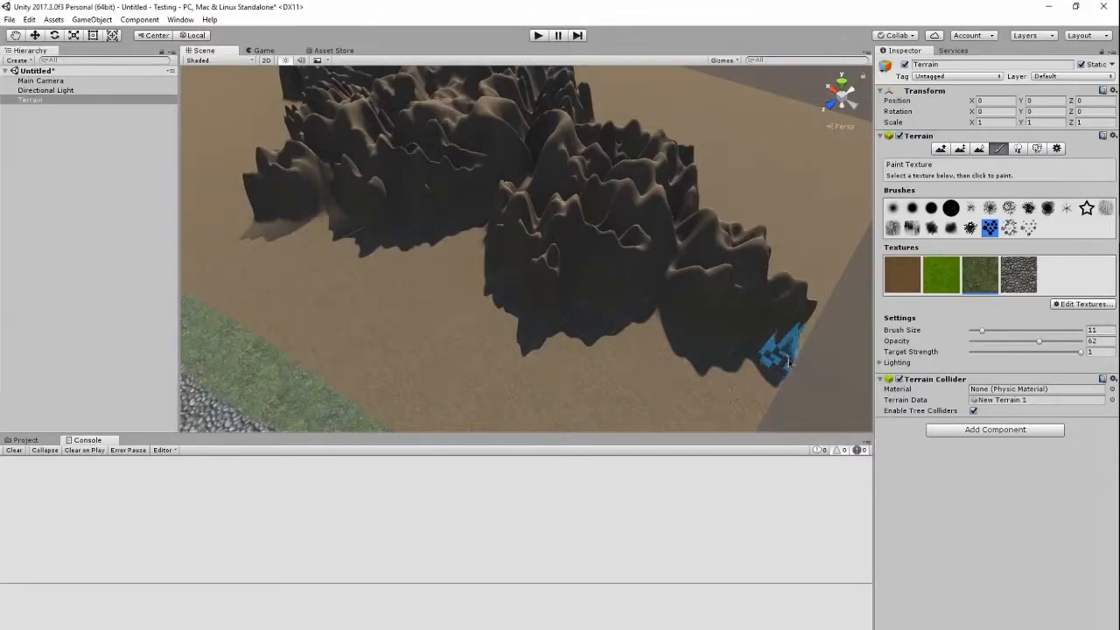
pyautogui.moveTo(759, 363)
pyautogui.mouseDown()
pyautogui.moveTo(674, 350)
pyautogui.moveTo(647, 315)
pyautogui.moveTo(703, 356)
pyautogui.moveTo(778, 345)
pyautogui.moveTo(624, 341)
pyautogui.moveTo(544, 322)
pyautogui.moveTo(607, 320)
pyautogui.moveTo(501, 307)
pyautogui.moveTo(483, 289)
pyautogui.mouseUp()
pyautogui.moveTo(537, 353); pyautogui.dragTo(512, 325, button='right')
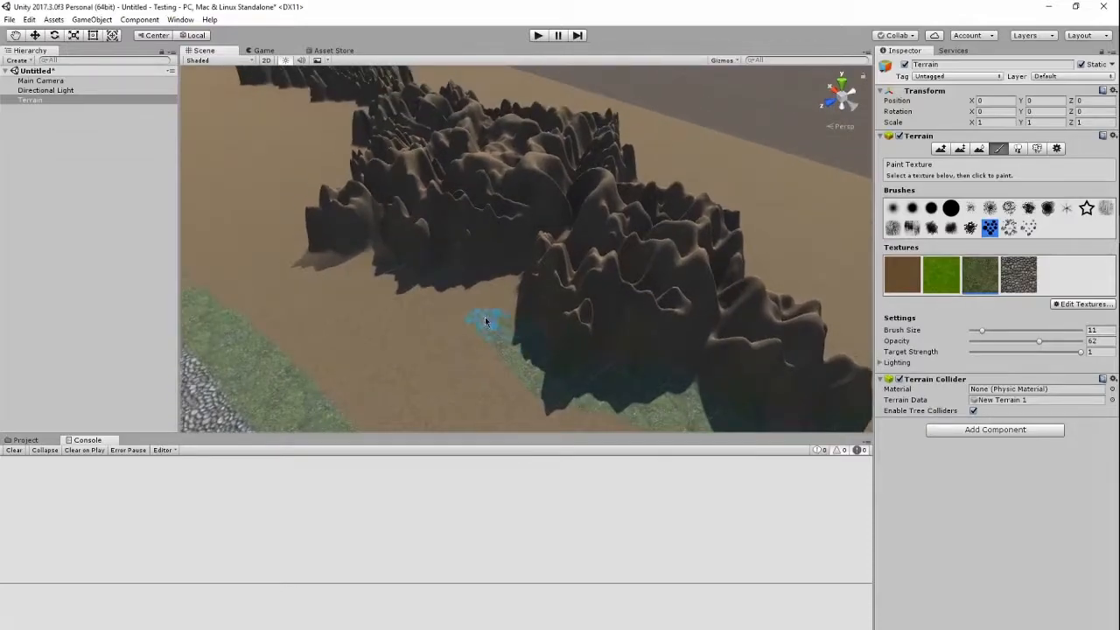
pyautogui.moveTo(484, 282)
pyautogui.mouseDown(button='right')
pyautogui.moveTo(399, 238)
pyautogui.moveTo(391, 265)
pyautogui.moveTo(572, 449)
pyautogui.moveTo(591, 287)
pyautogui.mouseUp(button='right')
pyautogui.moveTo(615, 225)
pyautogui.mouseDown()
pyautogui.moveTo(674, 288)
pyautogui.moveTo(670, 324)
pyautogui.moveTo(563, 288)
pyautogui.moveTo(516, 314)
pyautogui.moveTo(362, 317)
pyautogui.moveTo(387, 295)
pyautogui.moveTo(335, 295)
pyautogui.moveTo(288, 266)
pyautogui.moveTo(332, 310)
pyautogui.moveTo(233, 325)
pyautogui.mouseUp()
pyautogui.moveTo(263, 319)
pyautogui.mouseDown(button='right')
pyautogui.moveTo(252, 352)
pyautogui.moveTo(210, 306)
pyautogui.moveTo(305, 270)
pyautogui.moveTo(309, 253)
pyautogui.mouseUp(button='right')
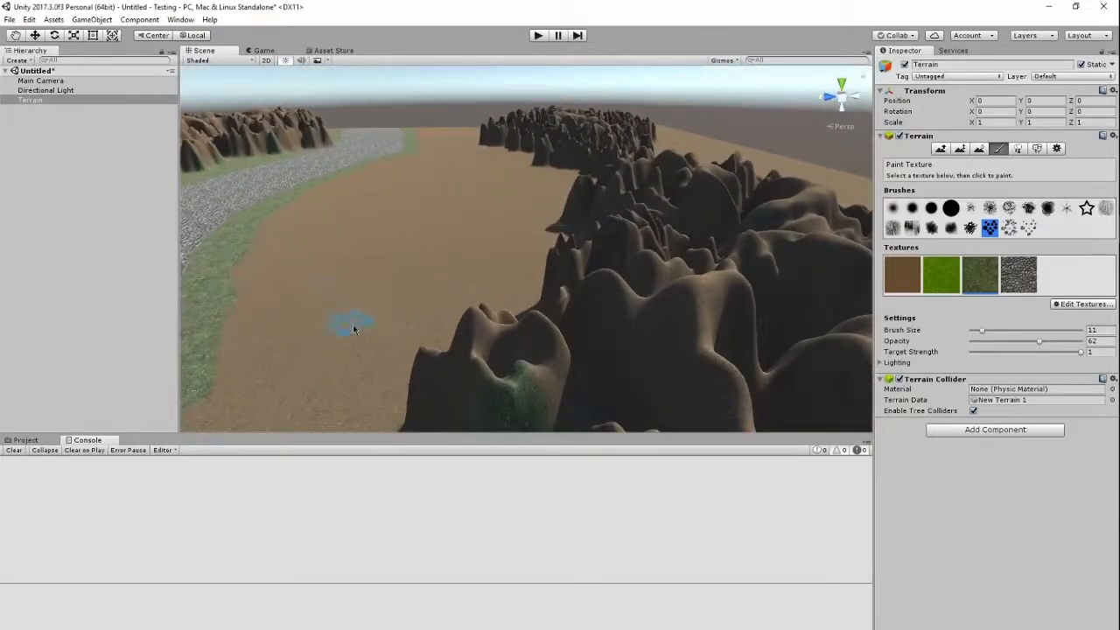
pyautogui.moveTo(367, 361); pyautogui.dragTo(376, 321, button='right')
pyautogui.scroll(4, 376, 317)
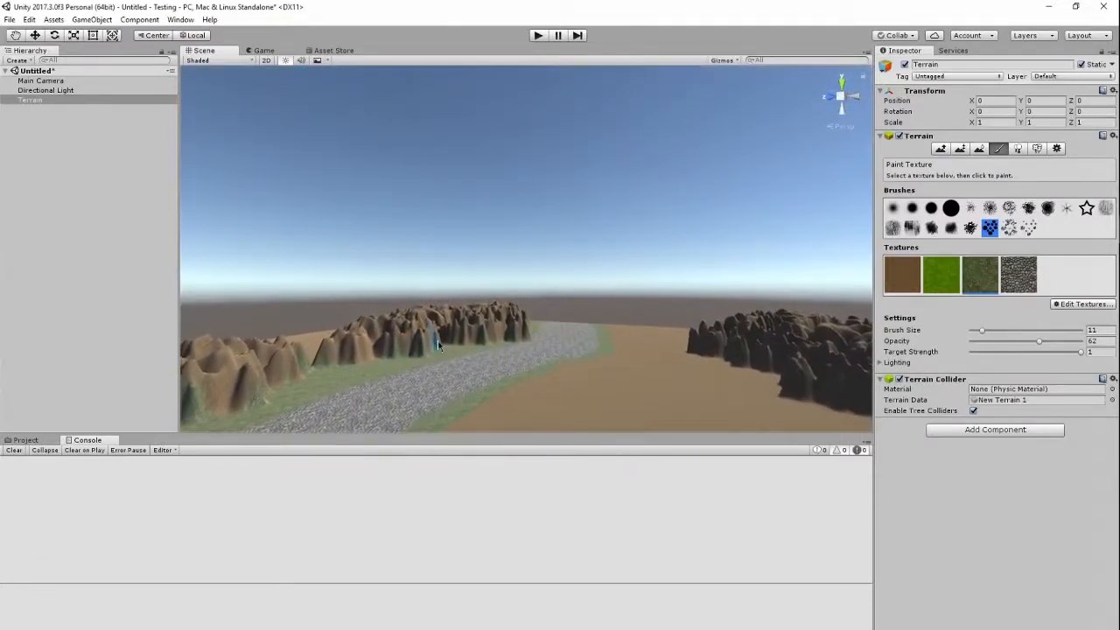
# Continue the grass around the jutting peaks and into the recess at the mountains' base
pyautogui.moveTo(545, 300)
pyautogui.mouseDown(button='right')
pyautogui.moveTo(642, 493)
pyautogui.moveTo(717, 497)
pyautogui.mouseUp(button='right')
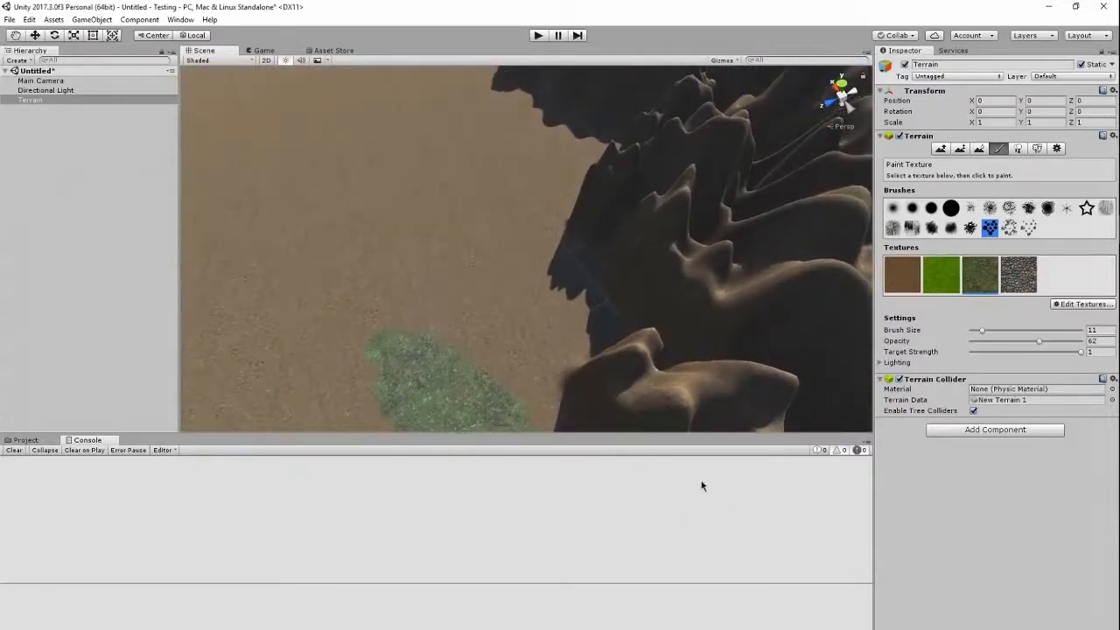
pyautogui.moveTo(529, 423)
pyautogui.mouseDown(button='right')
pyautogui.moveTo(452, 302)
pyautogui.moveTo(463, 274)
pyautogui.moveTo(477, 308)
pyautogui.moveTo(468, 307)
pyautogui.moveTo(882, 440)
pyautogui.moveTo(671, 361)
pyautogui.mouseUp(button='right')
pyautogui.press('w')
pyautogui.moveTo(636, 337)
pyautogui.mouseDown()
pyautogui.moveTo(652, 343)
pyautogui.moveTo(449, 337)
pyautogui.moveTo(455, 370)
pyautogui.moveTo(341, 374)
pyautogui.moveTo(235, 339)
pyautogui.mouseUp()
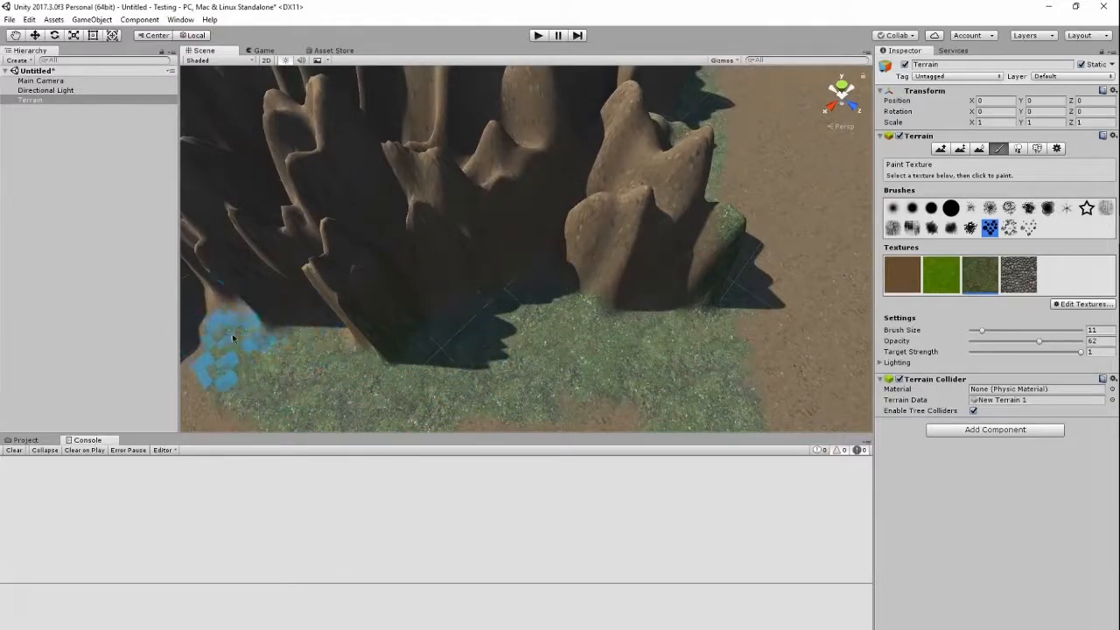
pyautogui.moveTo(286, 381); pyautogui.dragTo(202, 300, button='right')
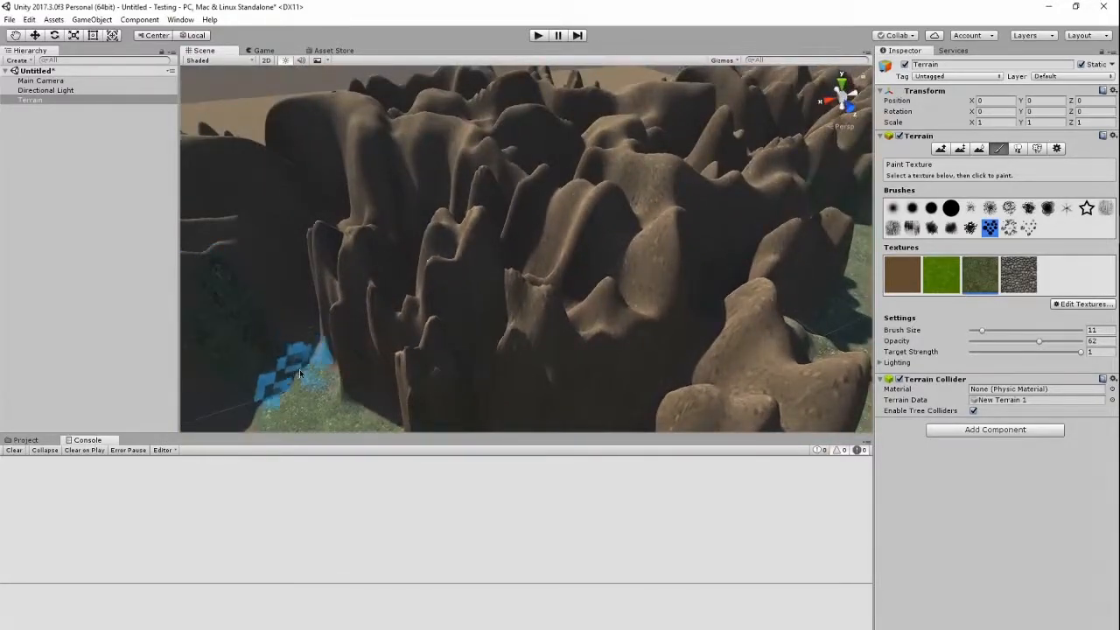
pyautogui.moveTo(282, 401)
pyautogui.mouseDown(button='right')
pyautogui.moveTo(210, 420)
pyautogui.moveTo(175, 372)
pyautogui.mouseUp(button='right')
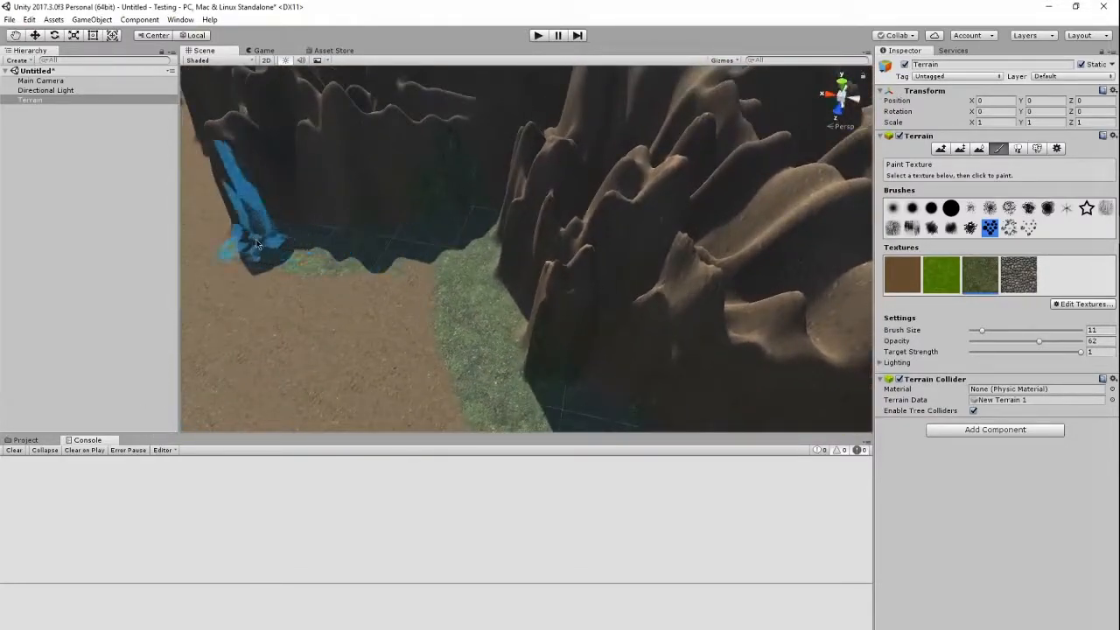
# Extend the grass along the following mountain bases and across the narrow gap where the two ranges meet
pyautogui.moveTo(462, 275)
pyautogui.mouseDown(button='right')
pyautogui.moveTo(243, 182)
pyautogui.moveTo(306, 167)
pyautogui.mouseUp(button='right')
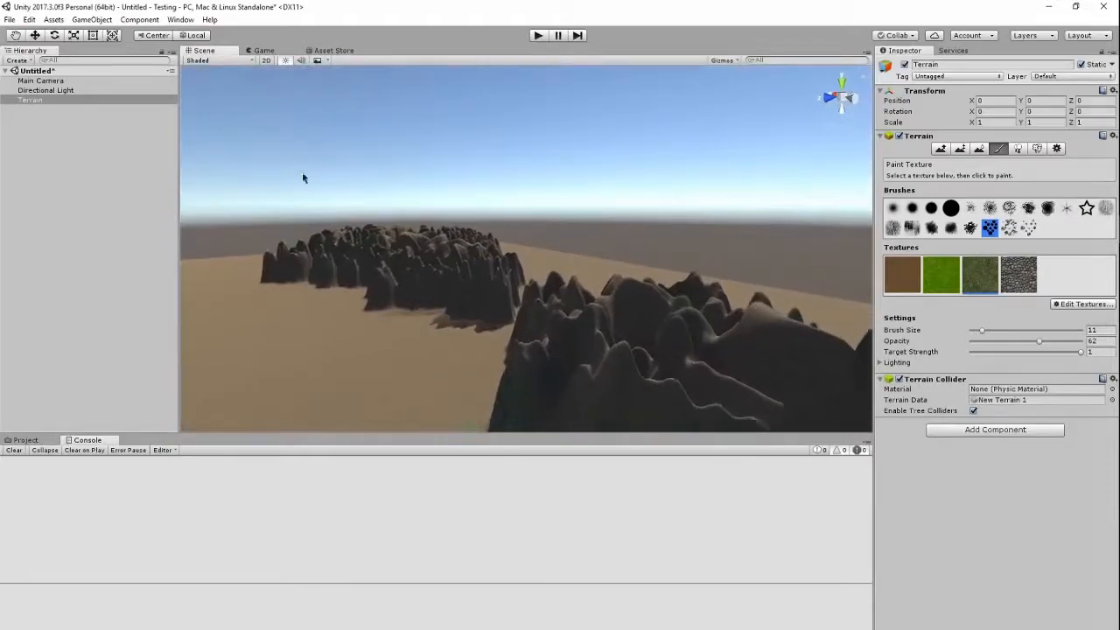
pyautogui.moveTo(354, 320)
pyautogui.mouseDown(button='right')
pyautogui.moveTo(308, 282)
pyautogui.moveTo(552, 519)
pyautogui.moveTo(700, 500)
pyautogui.moveTo(775, 542)
pyautogui.moveTo(499, 318)
pyautogui.moveTo(503, 345)
pyautogui.mouseUp(button='right')
pyautogui.scroll(-4, 503, 345)
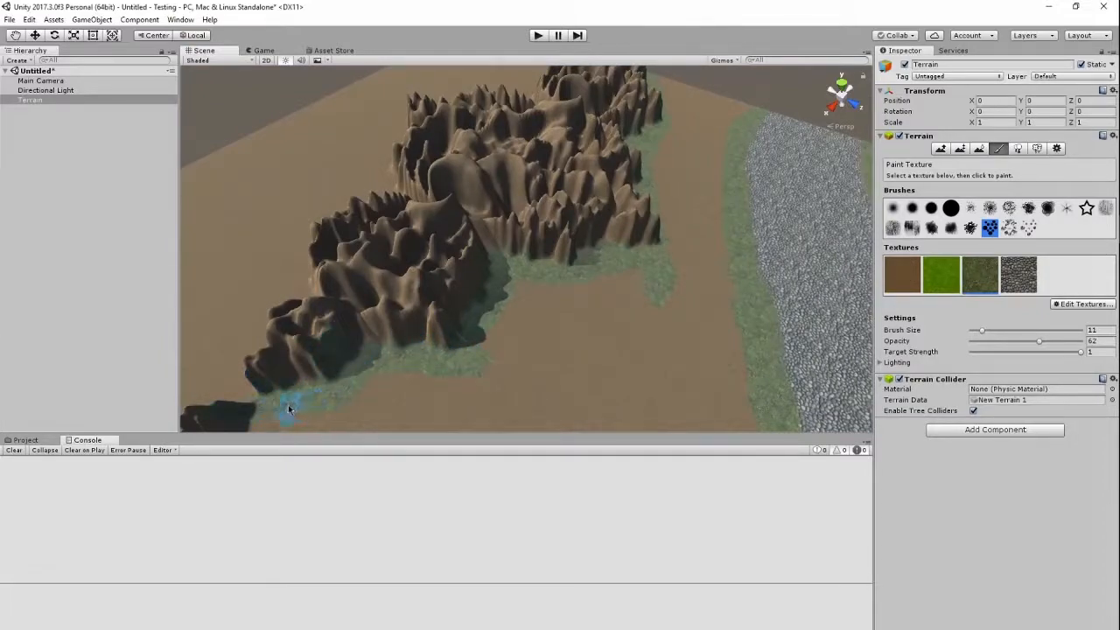
pyautogui.moveTo(261, 430); pyautogui.dragTo(315, 313, button='right')
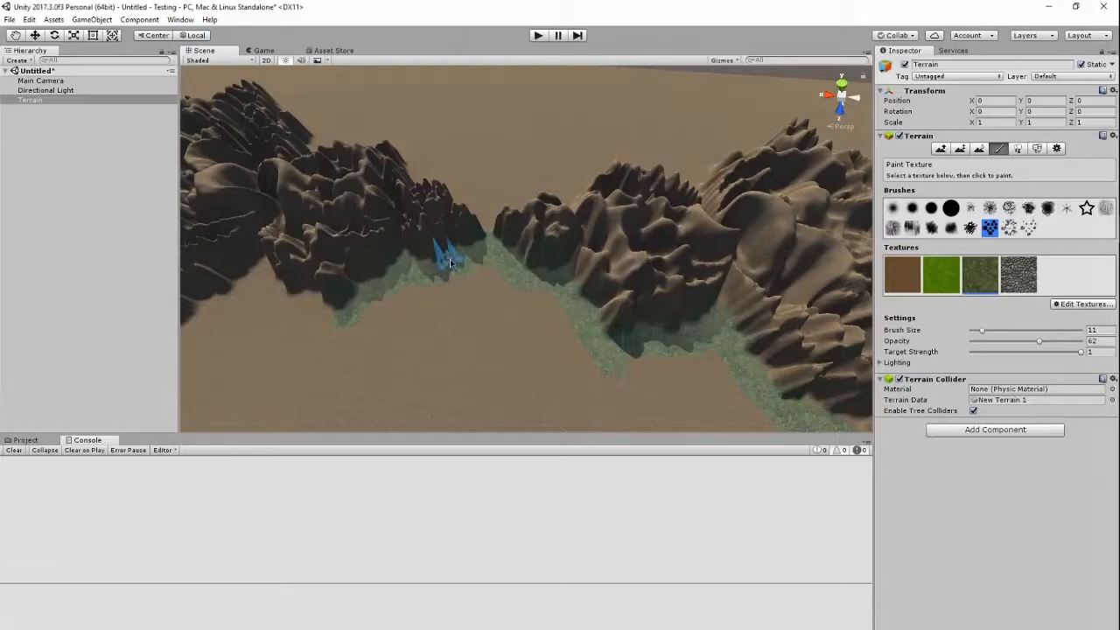
pyautogui.moveTo(411, 275); pyautogui.dragTo(355, 306)
pyautogui.moveTo(413, 339); pyautogui.dragTo(285, 296, button='right')
pyautogui.moveTo(285, 259); pyautogui.dragTo(267, 205, button='right')
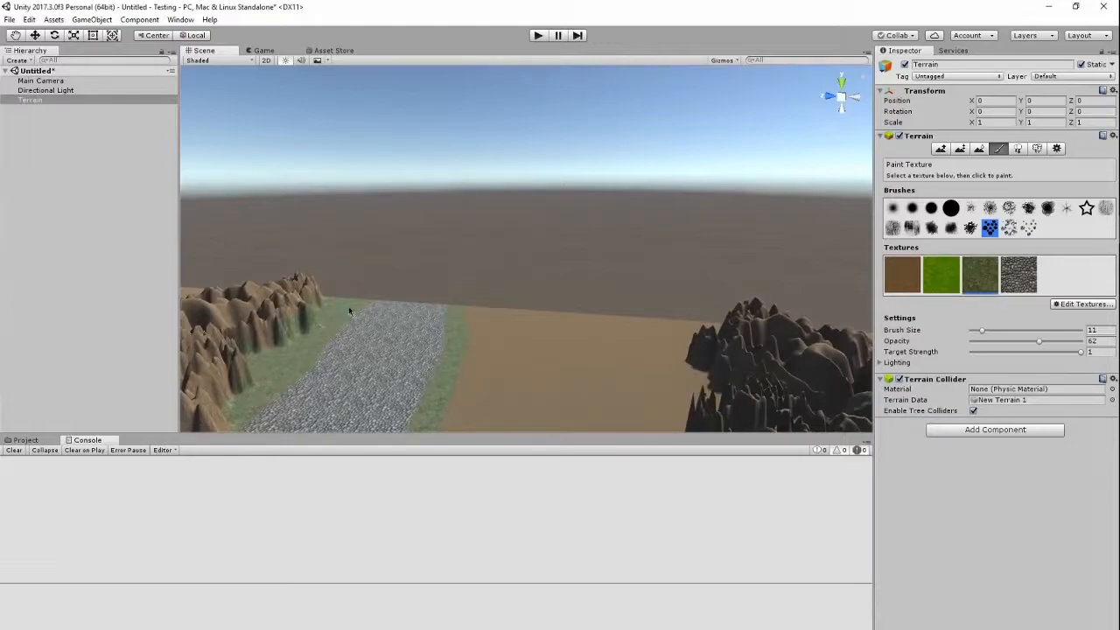
# Paint grass into the next notch of the second range and along its shadowed foot towards the protruding end
pyautogui.moveTo(420, 389); pyautogui.dragTo(754, 543, button='right')
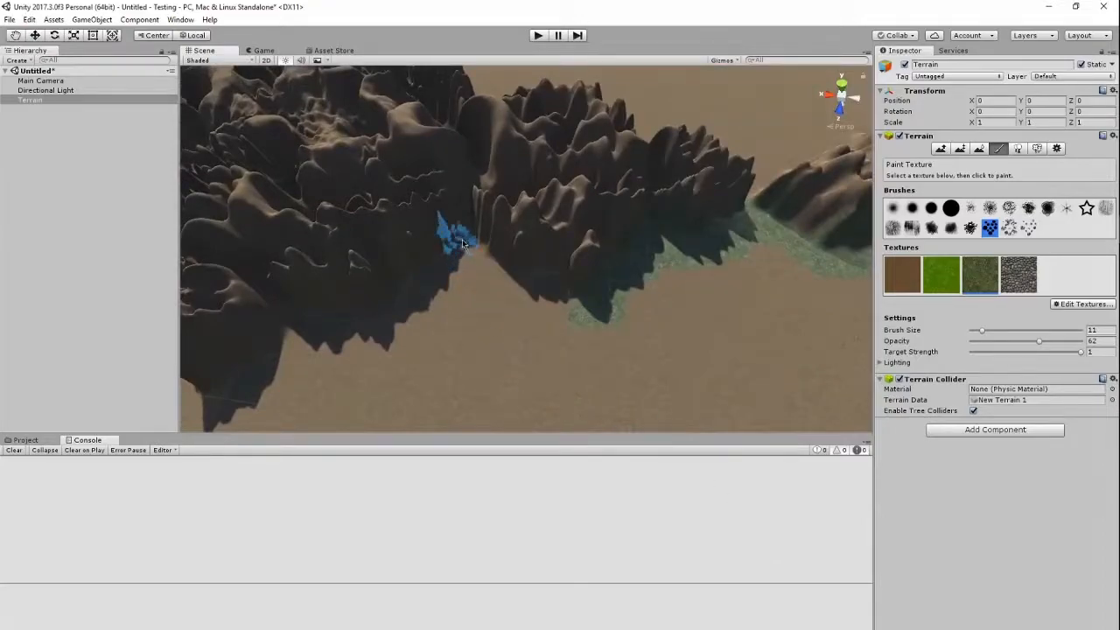
pyautogui.moveTo(458, 254)
pyautogui.mouseDown()
pyautogui.moveTo(395, 305)
pyautogui.moveTo(440, 274)
pyautogui.moveTo(313, 329)
pyautogui.moveTo(262, 312)
pyautogui.moveTo(317, 324)
pyautogui.moveTo(300, 320)
pyautogui.moveTo(456, 303)
pyautogui.mouseUp()
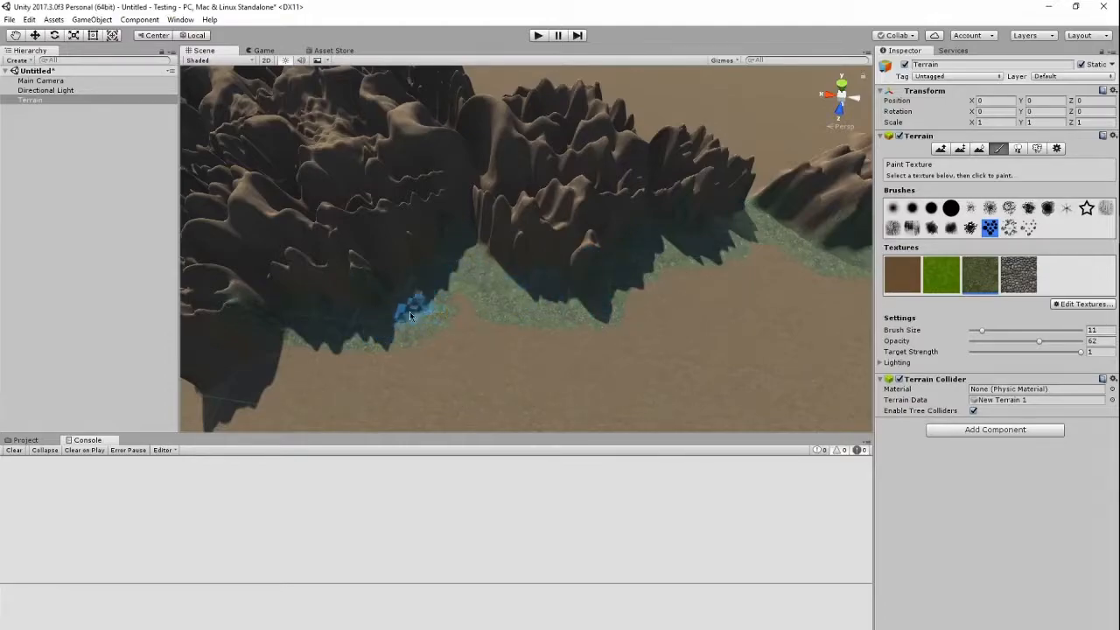
pyautogui.keyDown('alt'); pyautogui.moveTo(400, 324); pyautogui.dragTo(299, 328); pyautogui.keyUp('alt')
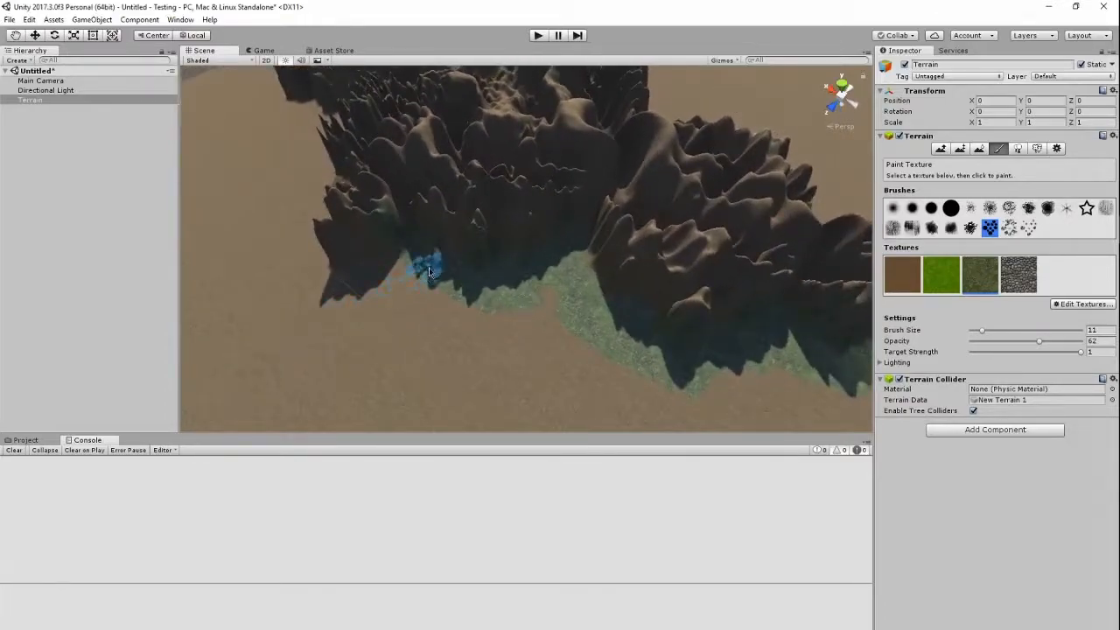
# Wrap the grass around the foot of the second range's protruding corner
pyautogui.moveTo(312, 276); pyautogui.dragTo(867, 470, button='right')
pyautogui.press('w')
pyautogui.scroll(3, 431, 279)
pyautogui.scroll(-3, 702, 327)
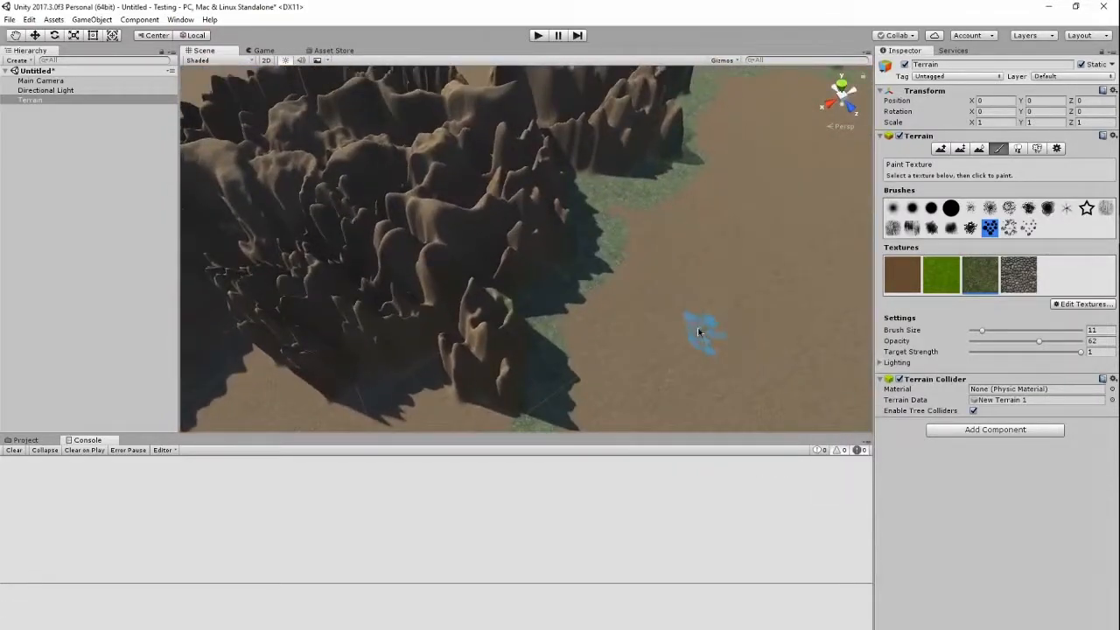
pyautogui.scroll(-3, 533, 355)
pyautogui.moveTo(392, 374); pyautogui.dragTo(457, 349)
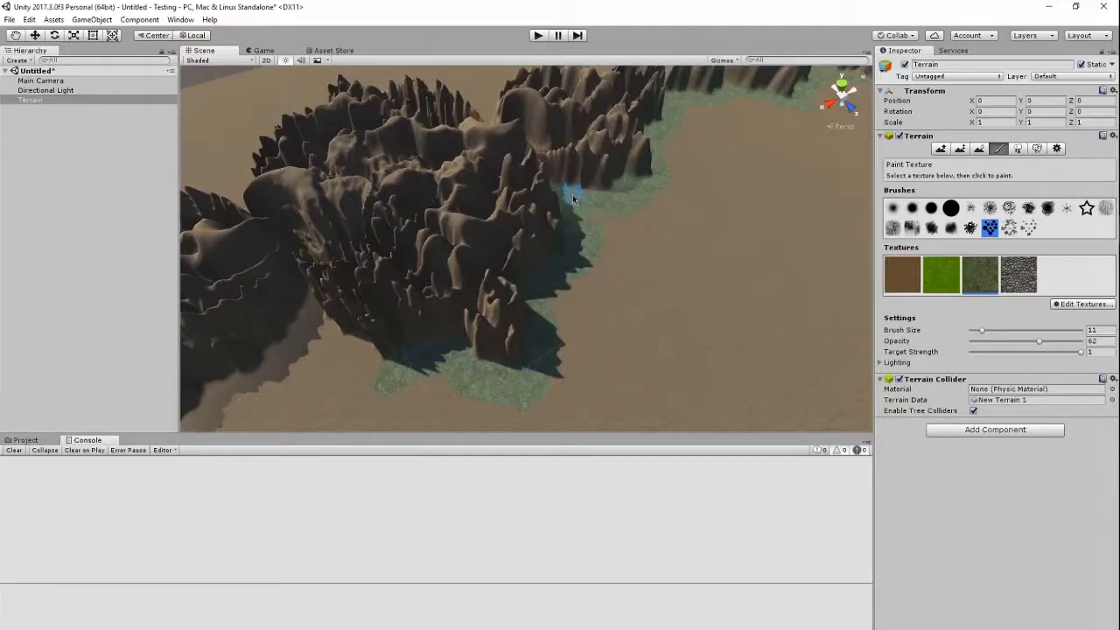
# Fill the inner corner beyond the protruding peaks with grass and continue it along the adjoining mountain's foot
pyautogui.moveTo(619, 210); pyautogui.dragTo(263, 109, button='right')
pyautogui.moveTo(430, 234)
pyautogui.mouseDown(button='right')
pyautogui.moveTo(490, 295)
pyautogui.moveTo(505, 282)
pyautogui.moveTo(682, 377)
pyautogui.moveTo(775, 382)
pyautogui.moveTo(752, 372)
pyautogui.mouseUp(button='right')
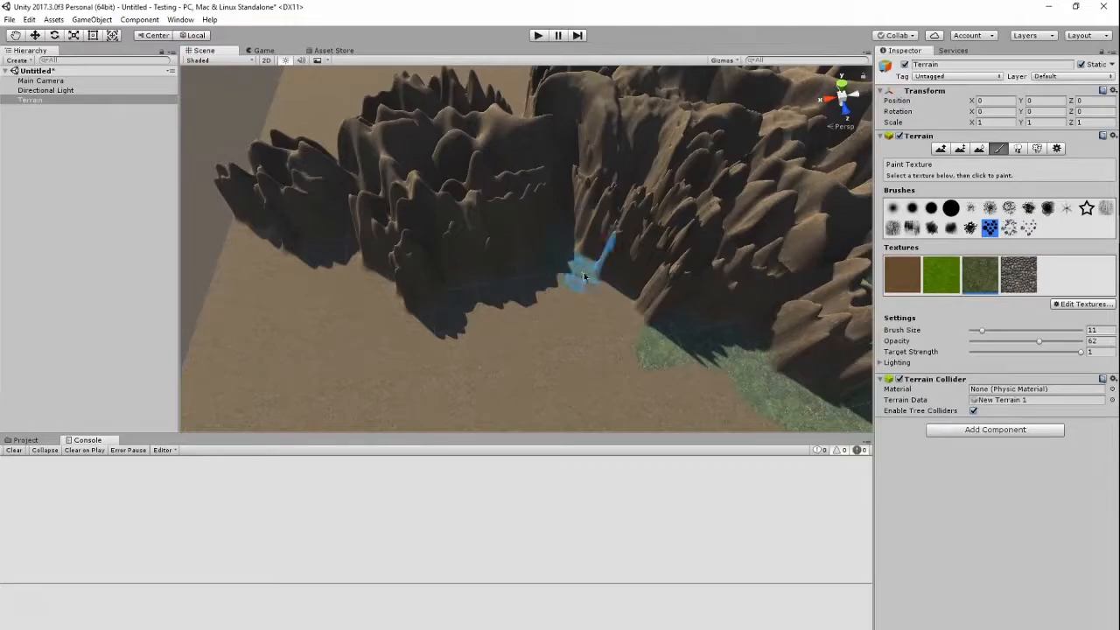
pyautogui.moveTo(621, 305); pyautogui.dragTo(653, 348)
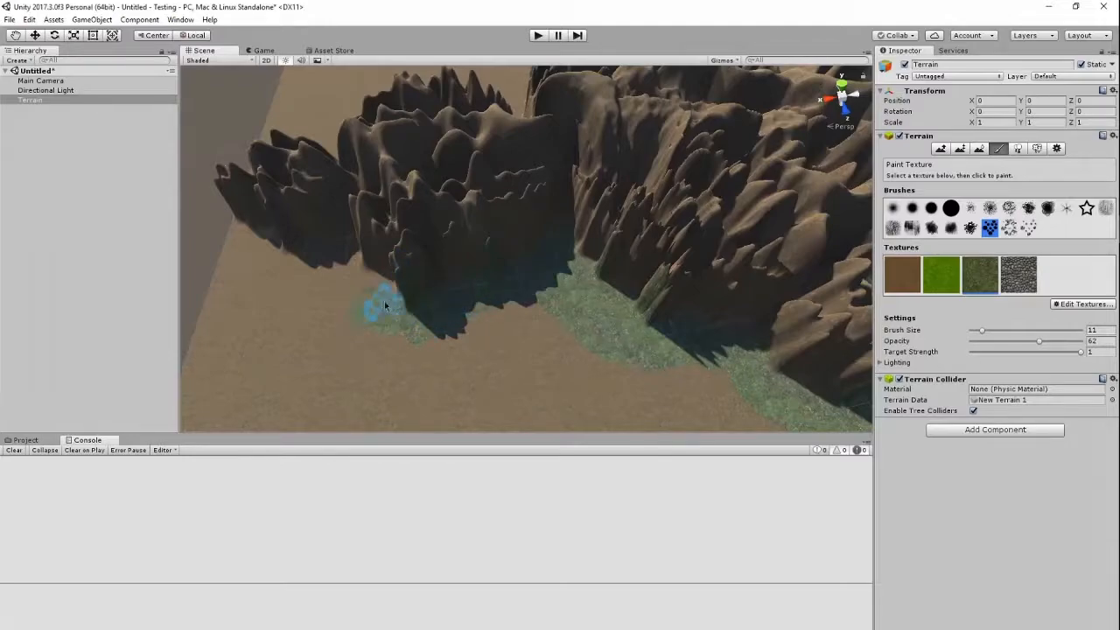
# Paint the grass band along the last mountain section until it reaches the terrain's far edge
pyautogui.moveTo(362, 289); pyautogui.dragTo(223, 191, button='right')
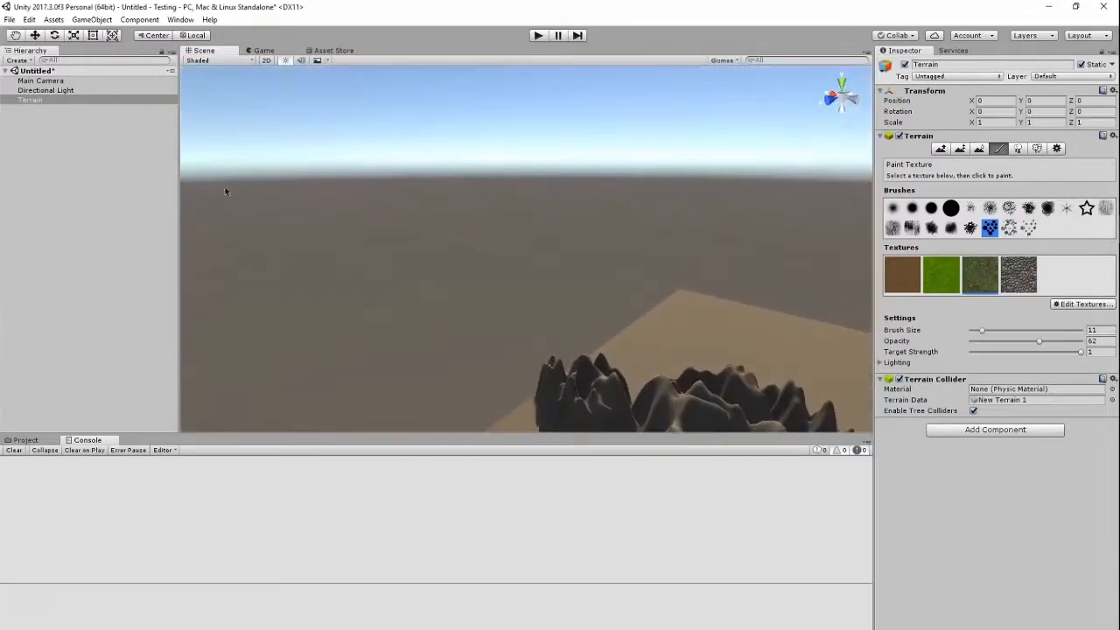
pyautogui.moveTo(335, 245)
pyautogui.mouseDown(button='right')
pyautogui.moveTo(393, 332)
pyautogui.moveTo(244, 257)
pyautogui.moveTo(314, 246)
pyautogui.mouseUp(button='right')
pyautogui.moveTo(469, 285); pyautogui.dragTo(635, 405, button='right')
pyautogui.moveTo(399, 225)
pyautogui.mouseDown()
pyautogui.moveTo(443, 265)
pyautogui.moveTo(492, 278)
pyautogui.moveTo(529, 271)
pyautogui.moveTo(537, 312)
pyautogui.mouseUp()
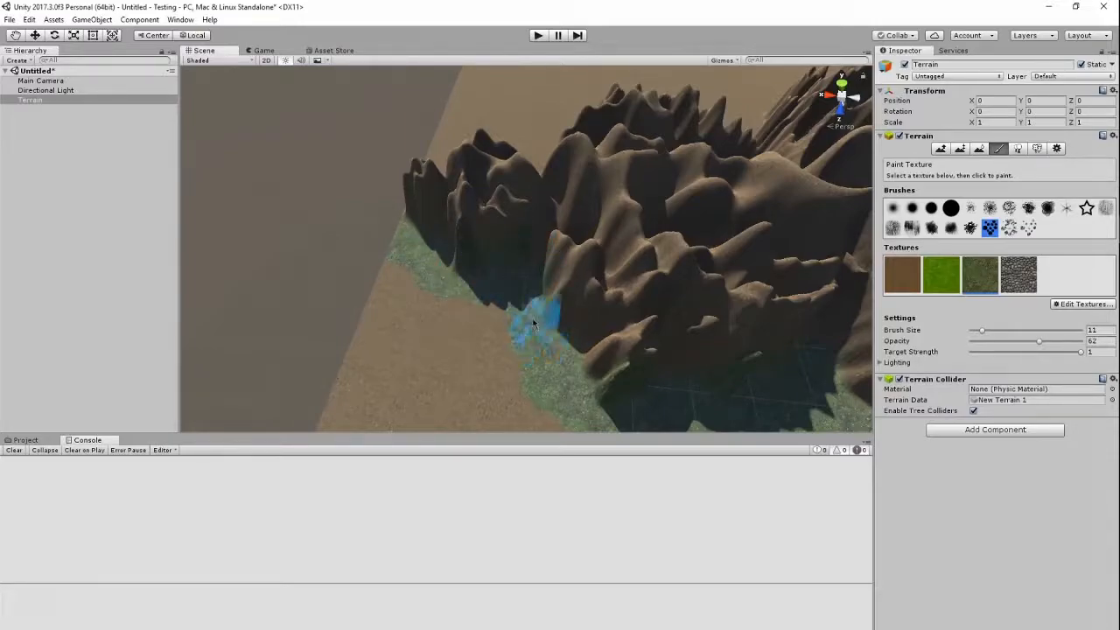
pyautogui.moveTo(561, 360)
pyautogui.mouseDown()
pyautogui.moveTo(554, 375)
pyautogui.moveTo(576, 386)
pyautogui.moveTo(557, 363)
pyautogui.moveTo(585, 404)
pyautogui.mouseUp()
# Paint dark green grass along the rear foot of the end mountains, from the terrain's edge inward
pyautogui.moveTo(625, 415); pyautogui.dragTo(1079, 304, button='right')
pyautogui.moveTo(858, 345); pyautogui.dragTo(474, 168, button='right')
pyautogui.moveTo(515, 244)
pyautogui.mouseDown(button='right')
pyautogui.moveTo(586, 385)
pyautogui.moveTo(674, 462)
pyautogui.moveTo(700, 512)
pyautogui.moveTo(751, 521)
pyautogui.mouseUp(button='right')
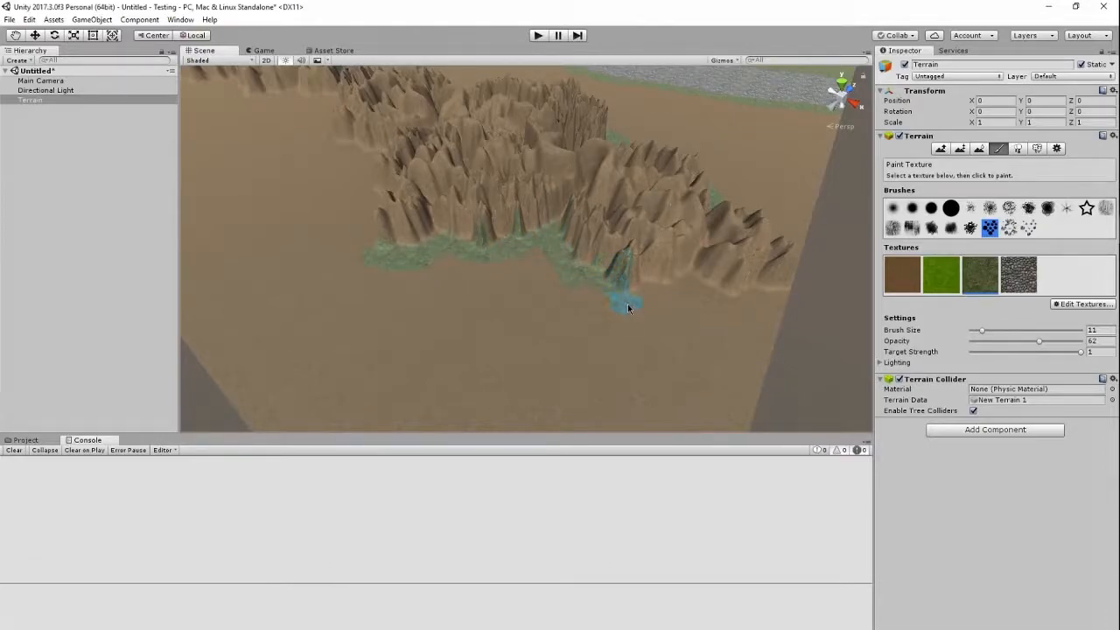
pyautogui.moveTo(648, 293); pyautogui.dragTo(693, 291)
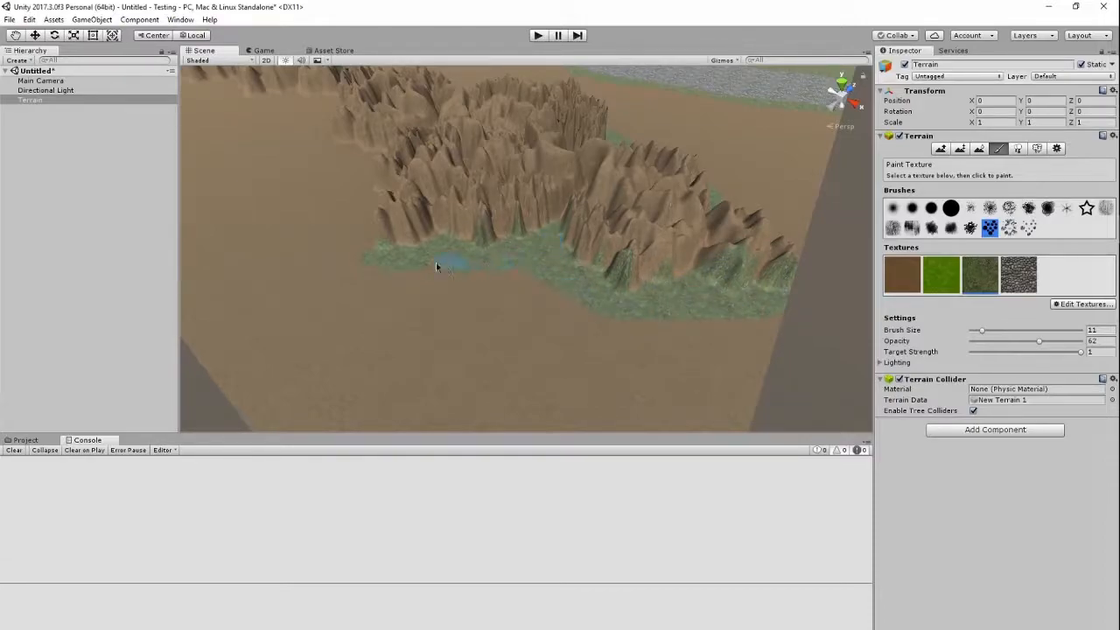
# Paint dark green grass around the rear corner of the end mountains and into the adjoining recess
pyautogui.moveTo(365, 250); pyautogui.dragTo(315, 187, button='right')
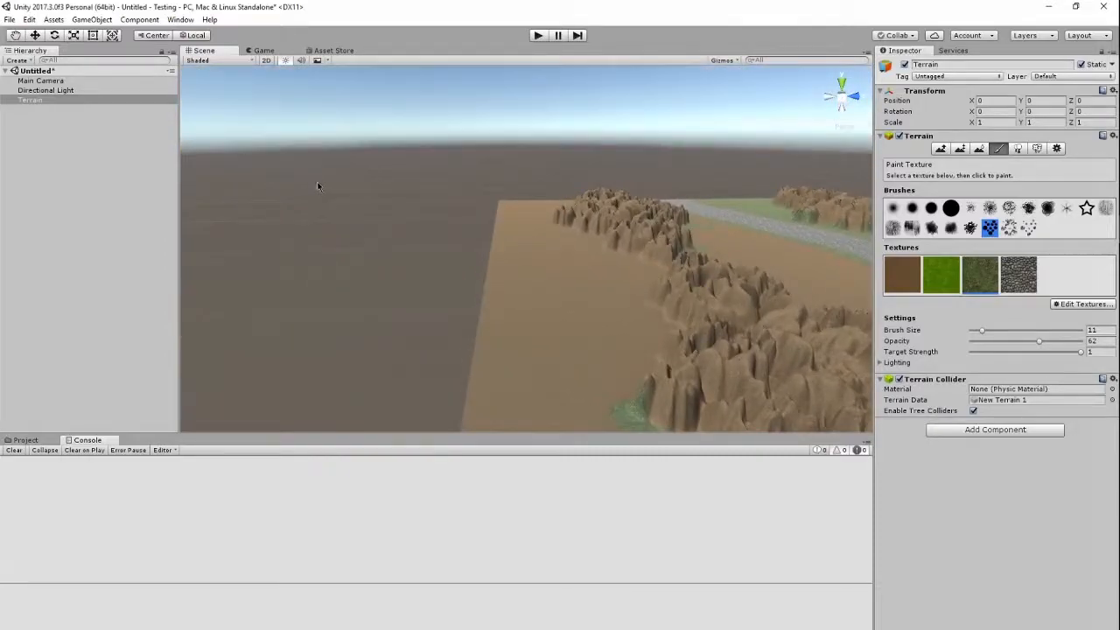
pyautogui.scroll(2, 430, 200)
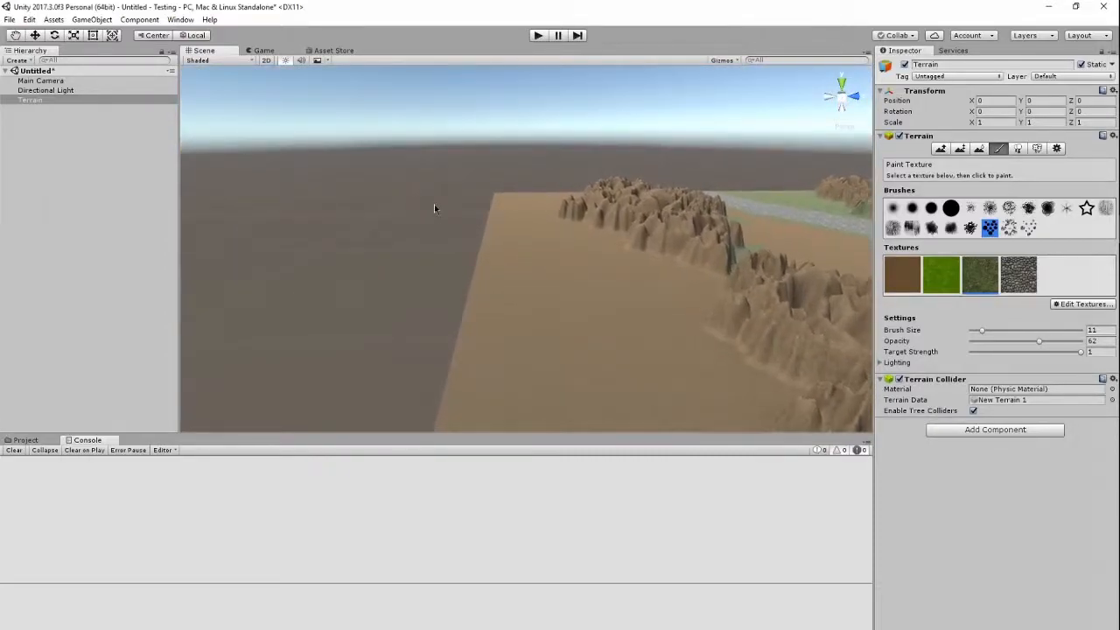
pyautogui.scroll(2, 433, 205)
pyautogui.moveTo(433, 205)
pyautogui.mouseDown(button='right')
pyautogui.moveTo(595, 232)
pyautogui.moveTo(712, 275)
pyautogui.moveTo(494, 240)
pyautogui.mouseUp(button='right')
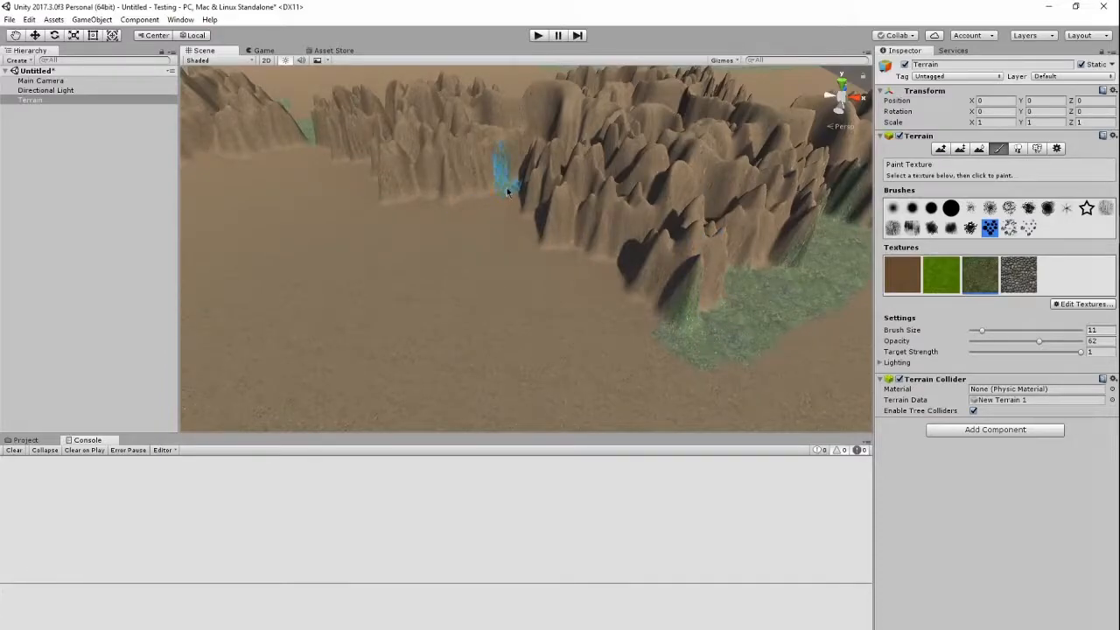
pyautogui.moveTo(554, 266)
pyautogui.mouseDown()
pyautogui.moveTo(620, 287)
pyautogui.moveTo(687, 346)
pyautogui.moveTo(539, 274)
pyautogui.mouseUp()
pyautogui.moveTo(521, 271); pyautogui.dragTo(511, 249, button='right')
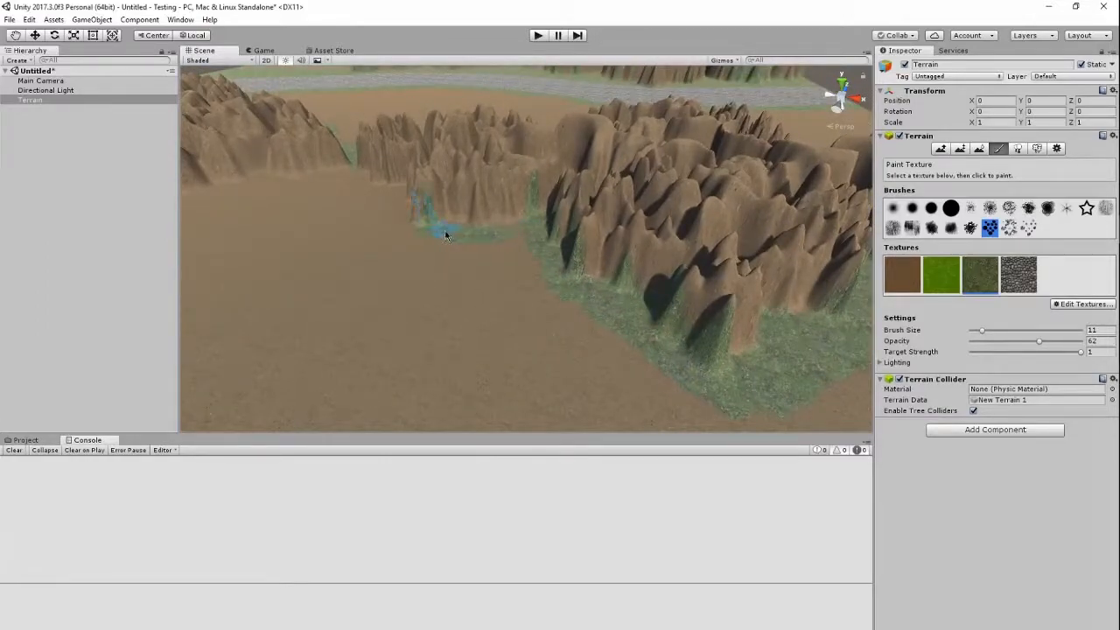
# Continue the grass along the rear foot of the range, through the gap between the mountains and onto the neighbouring mountain
pyautogui.moveTo(399, 228); pyautogui.dragTo(360, 198, button='right')
pyautogui.scroll(4, 446, 228)
pyautogui.scroll(5, 430, 222)
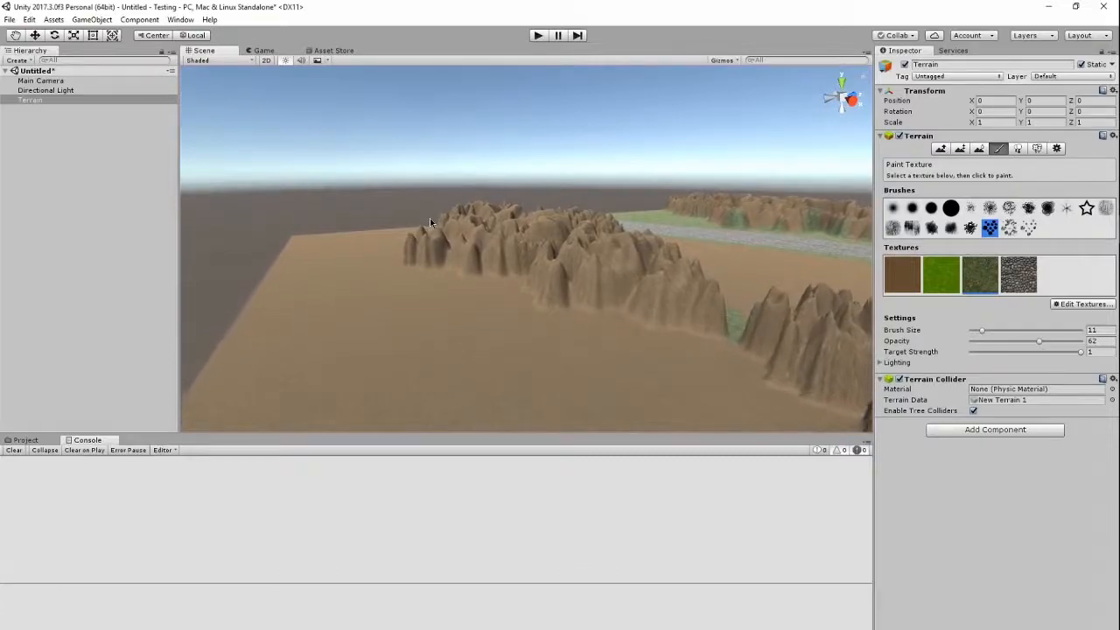
pyautogui.scroll(5, 429, 218)
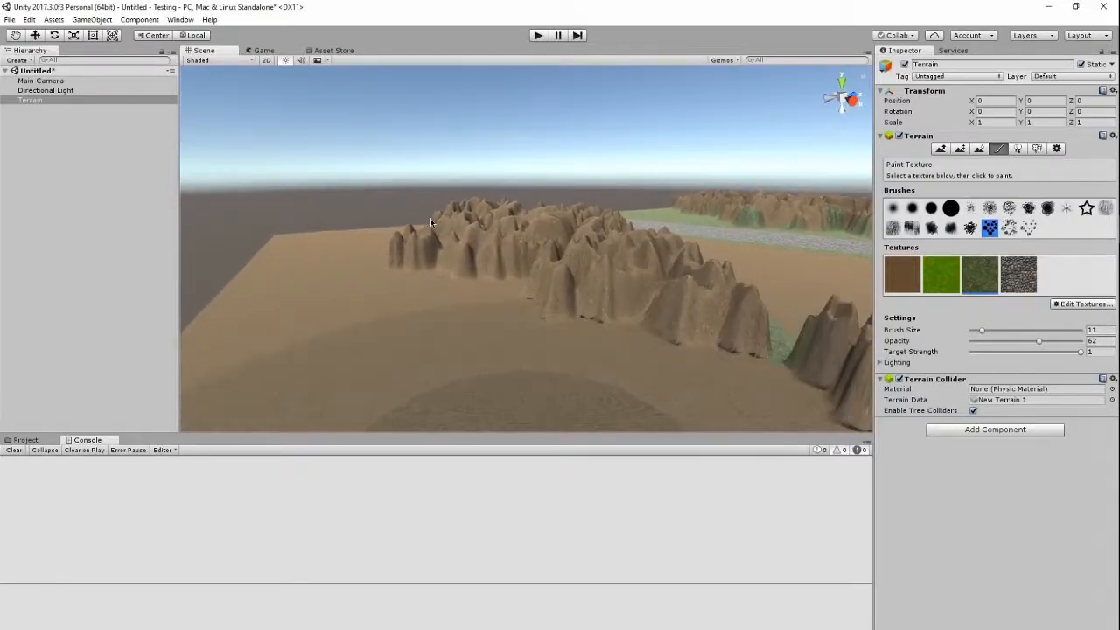
pyautogui.scroll(5, 430, 218)
pyautogui.moveTo(430, 218)
pyautogui.mouseDown(button='right')
pyautogui.moveTo(738, 242)
pyautogui.moveTo(809, 270)
pyautogui.moveTo(792, 264)
pyautogui.mouseUp(button='right')
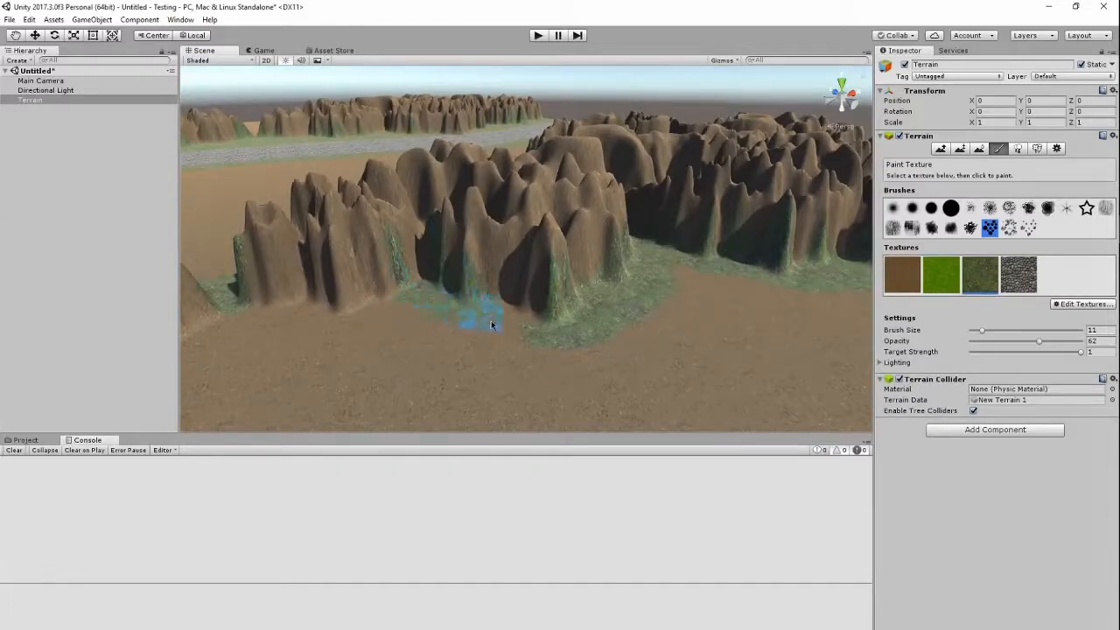
pyautogui.moveTo(479, 324); pyautogui.dragTo(573, 340)
pyautogui.moveTo(240, 353); pyautogui.dragTo(385, 287, button='right')
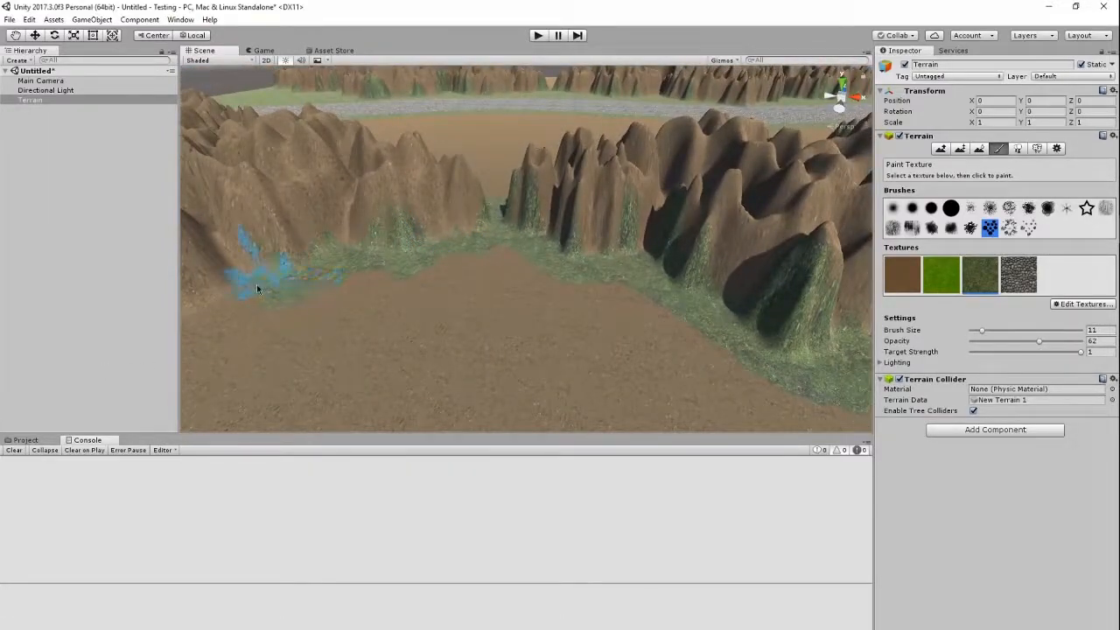
pyautogui.moveTo(275, 289)
pyautogui.mouseDown(button='right')
pyautogui.moveTo(187, 289)
pyautogui.moveTo(388, 260)
pyautogui.mouseUp(button='right')
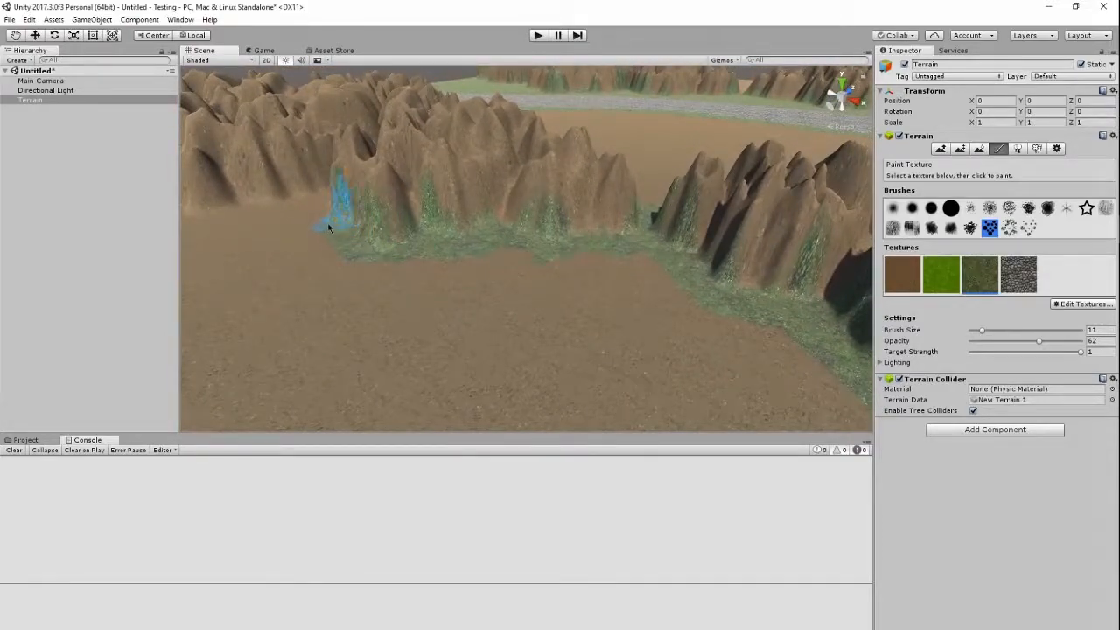
# Extend the grass band from the painted corner along the rear foot of the next mountain section, following its recess
pyautogui.moveTo(309, 304); pyautogui.dragTo(236, 192, button='right')
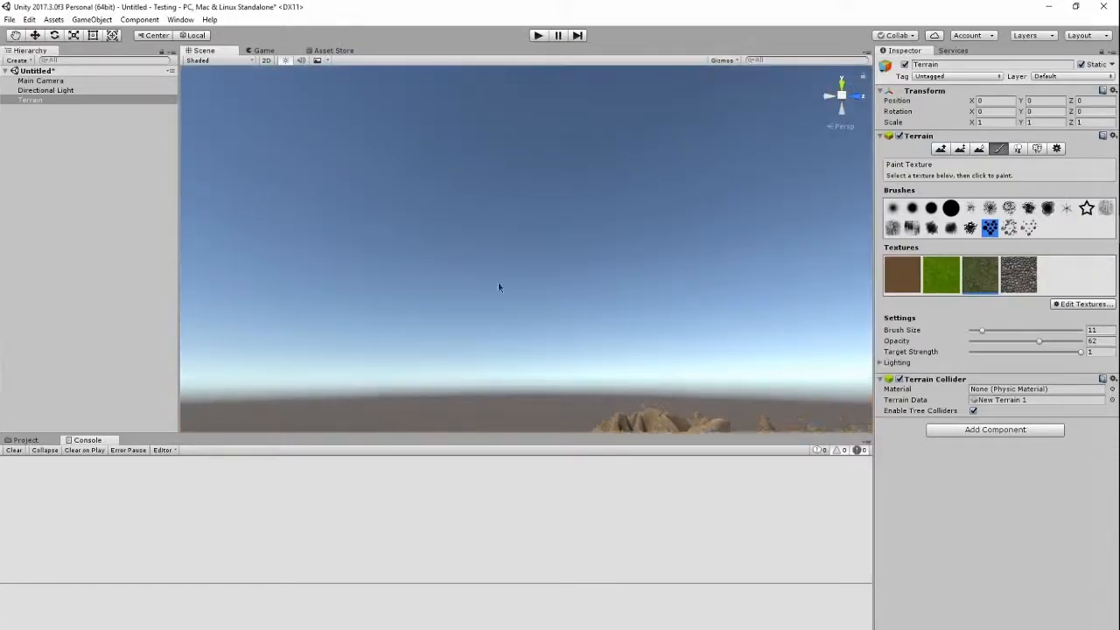
pyautogui.moveTo(471, 255); pyautogui.dragTo(464, 382, button='right')
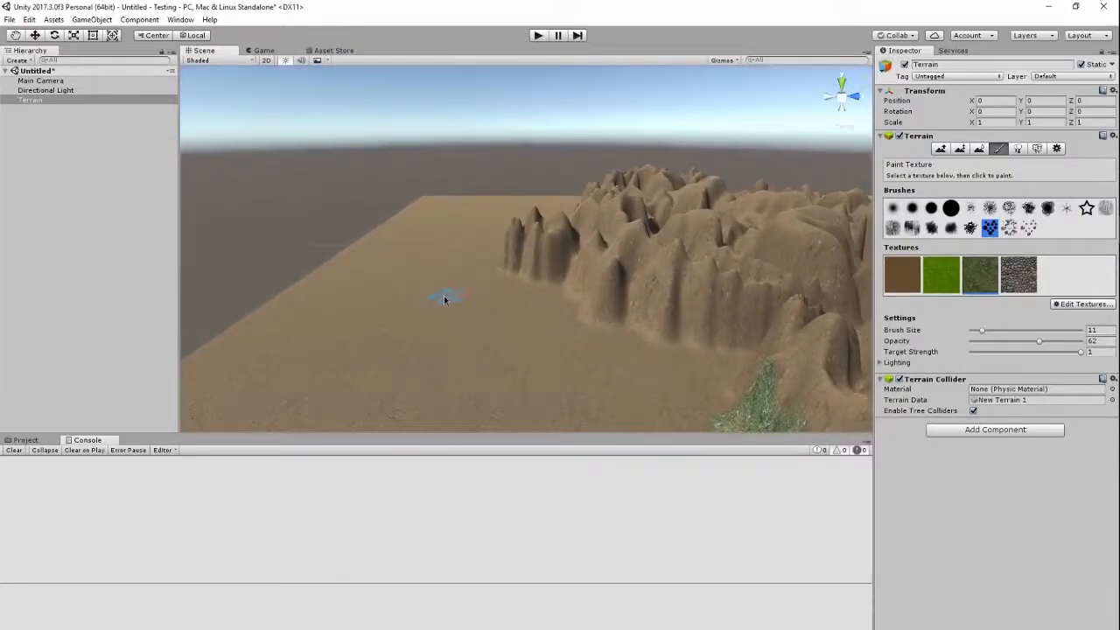
pyautogui.scroll(4, 450, 297)
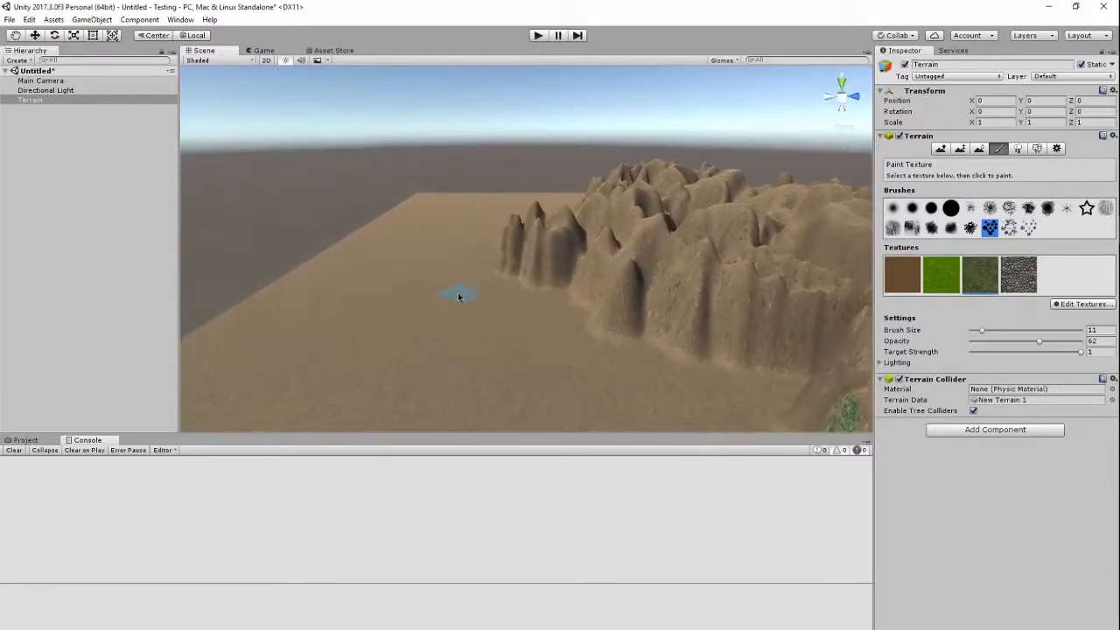
pyautogui.scroll(2, 462, 297)
pyautogui.moveTo(461, 296)
pyautogui.mouseDown(button='right')
pyautogui.moveTo(583, 317)
pyautogui.moveTo(749, 376)
pyautogui.mouseUp(button='right')
pyautogui.moveTo(382, 227)
pyautogui.mouseDown()
pyautogui.moveTo(387, 213)
pyautogui.moveTo(392, 237)
pyautogui.moveTo(473, 285)
pyautogui.moveTo(370, 254)
pyautogui.moveTo(293, 280)
pyautogui.moveTo(390, 295)
pyautogui.mouseUp()
pyautogui.moveTo(390, 295); pyautogui.dragTo(219, 307, button='right')
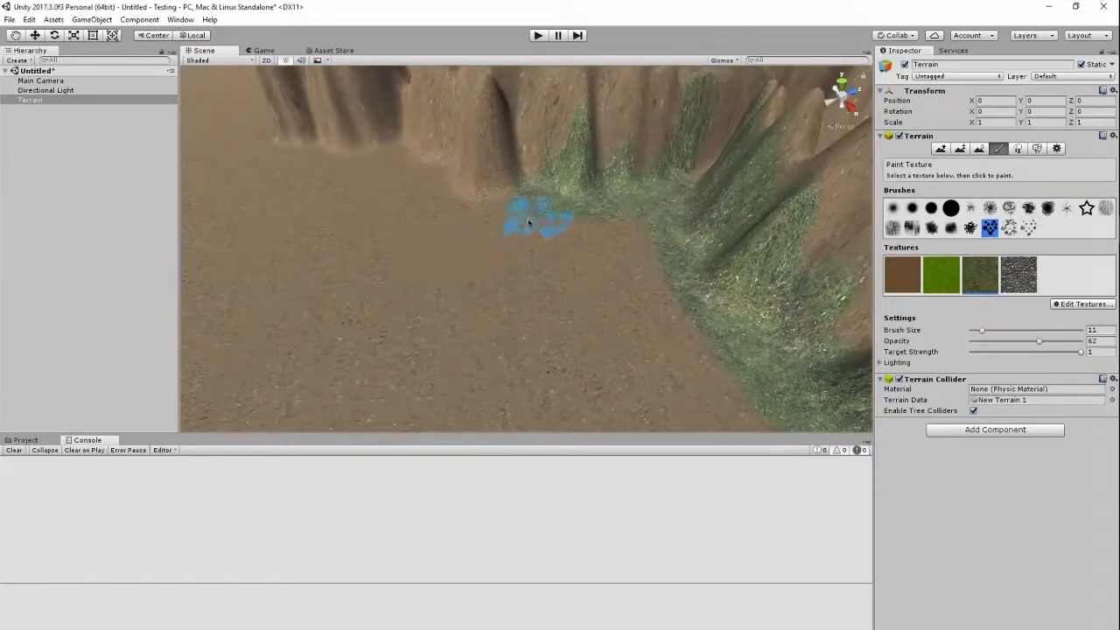
pyautogui.moveTo(425, 217); pyautogui.dragTo(397, 164)
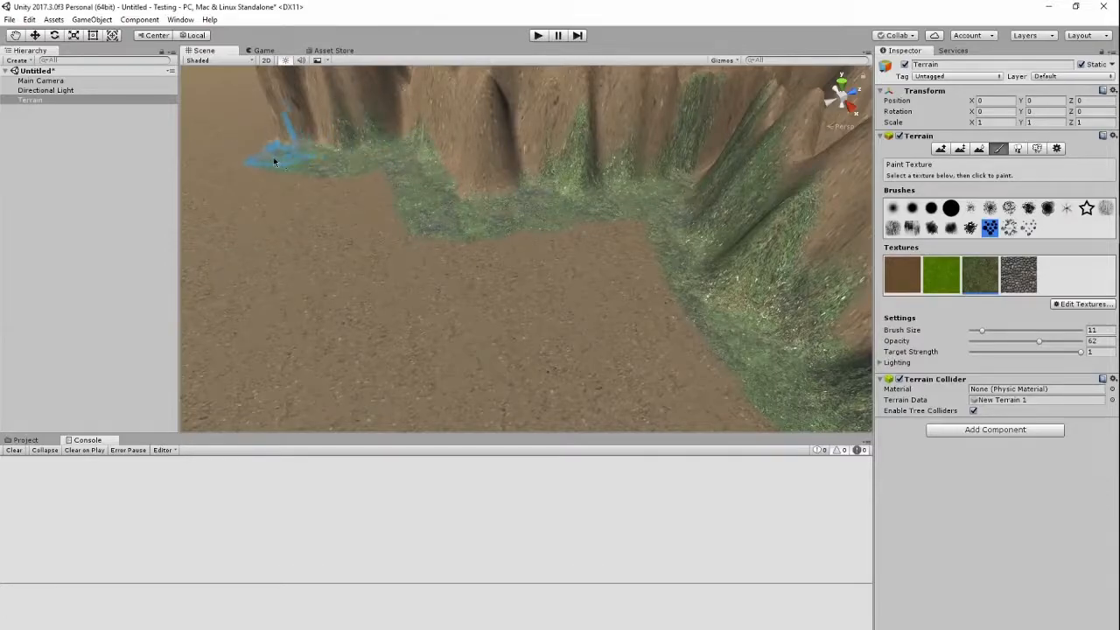
# Wrap the grass around the foot of the last rear mountains towards the terrain's edge
pyautogui.moveTo(363, 208); pyautogui.dragTo(250, 131, button='right')
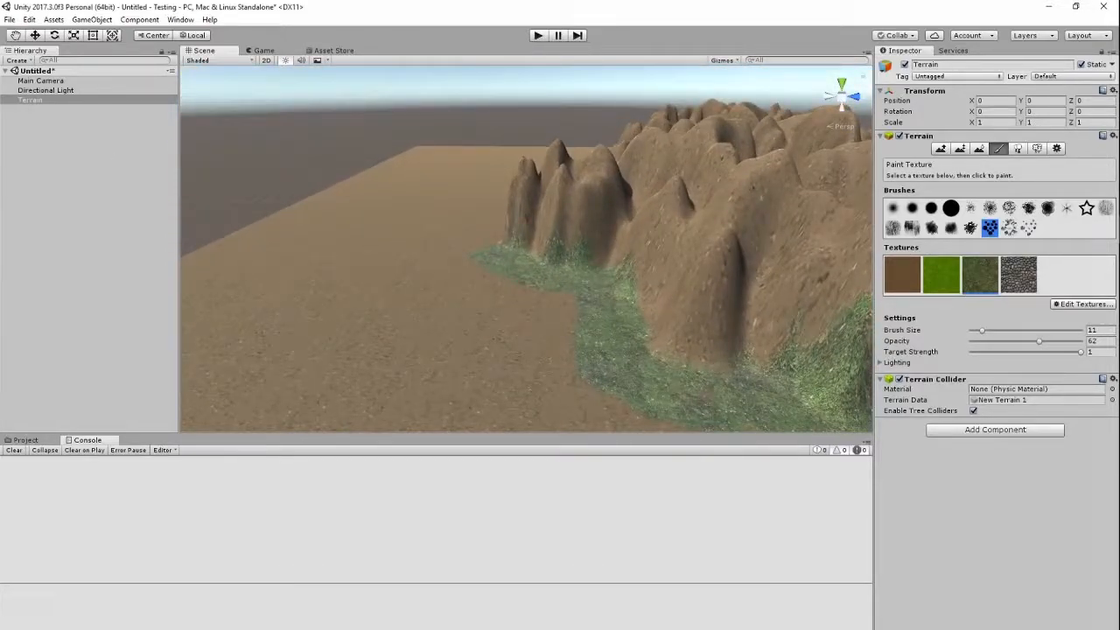
pyautogui.moveTo(509, 296)
pyautogui.mouseDown(button='right')
pyautogui.moveTo(460, 160)
pyautogui.moveTo(428, 290)
pyautogui.moveTo(415, 237)
pyautogui.mouseUp(button='right')
pyautogui.scroll(3, 415, 234)
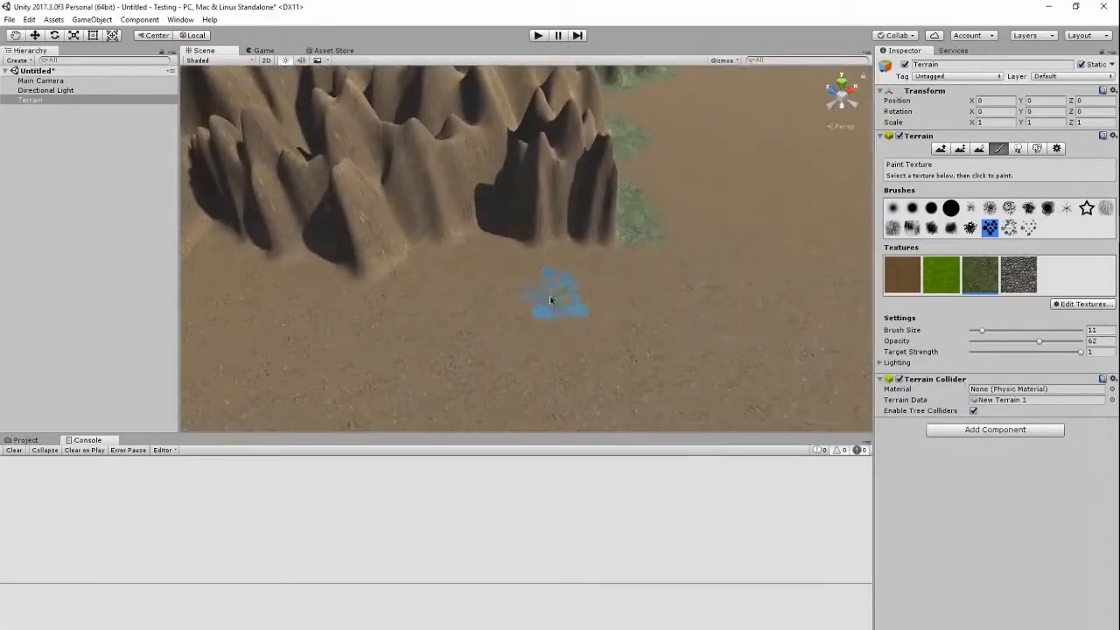
pyautogui.moveTo(229, 271); pyautogui.dragTo(109, 277, button='right')
pyautogui.moveTo(257, 288); pyautogui.dragTo(435, 195, button='right')
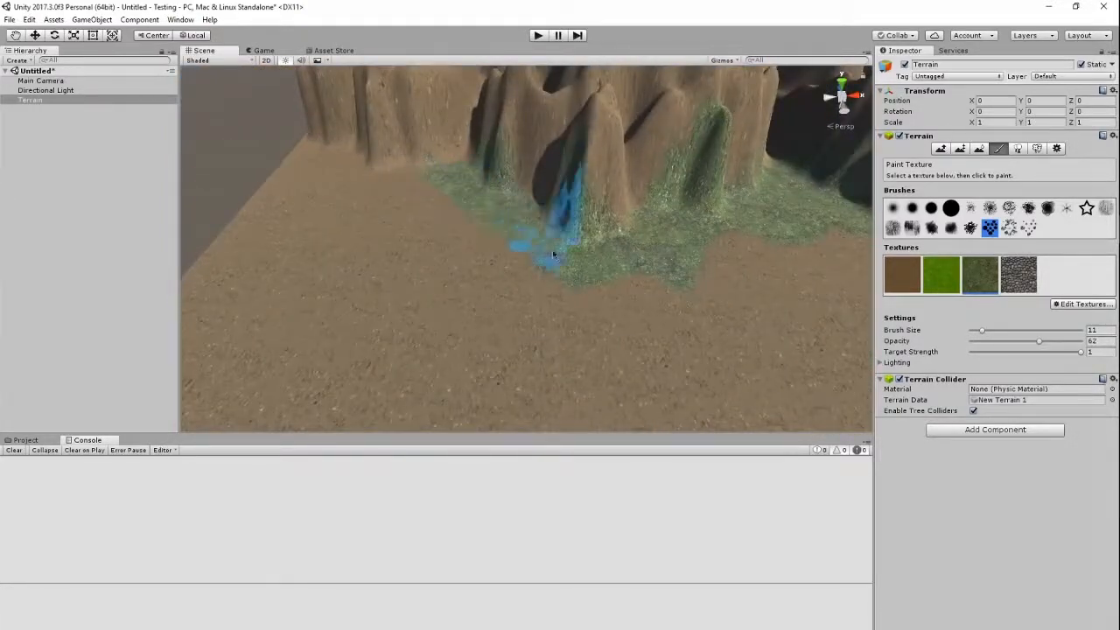
pyautogui.moveTo(325, 169); pyautogui.dragTo(665, 303, button='right')
pyautogui.scroll(8, 289, 205)
pyautogui.moveTo(487, 386)
pyautogui.mouseDown(button='right')
pyautogui.moveTo(283, 285)
pyautogui.moveTo(313, 422)
pyautogui.moveTo(525, 431)
pyautogui.moveTo(555, 355)
pyautogui.mouseUp(button='right')
pyautogui.moveTo(542, 338)
pyautogui.mouseDown()
pyautogui.moveTo(590, 236)
pyautogui.moveTo(335, 190)
pyautogui.mouseUp()
# Set the brush size to 38 and opacity to 100, and fill the ground between the path and the mountains with grass
pyautogui.moveTo(1041, 346)
pyautogui.mouseDown()
pyautogui.moveTo(1082, 341)
pyautogui.moveTo(1012, 333)
pyautogui.mouseUp()
pyautogui.moveTo(485, 140); pyautogui.dragTo(507, 98)
pyautogui.moveTo(507, 98); pyautogui.dragTo(486, 306, button='right')
pyautogui.moveTo(487, 306)
pyautogui.mouseDown()
pyautogui.moveTo(501, 314)
pyautogui.moveTo(496, 304)
pyautogui.mouseUp()
pyautogui.moveTo(501, 298)
pyautogui.mouseDown(button='right')
pyautogui.moveTo(511, 131)
pyautogui.moveTo(535, 449)
pyautogui.mouseUp(button='right')
pyautogui.moveTo(469, 261); pyautogui.dragTo(447, 270)
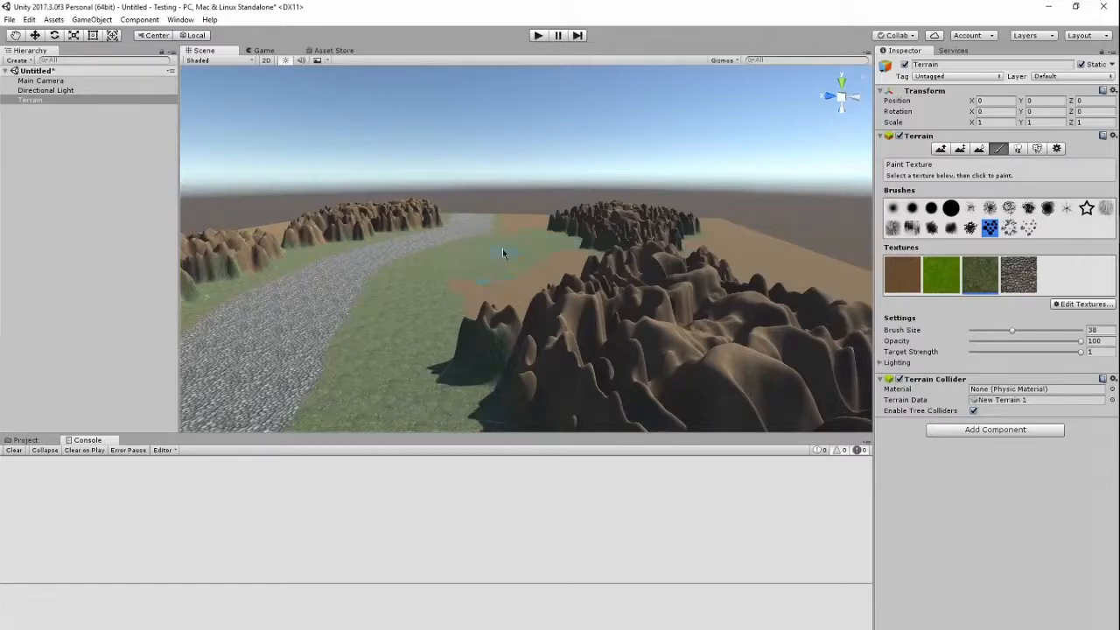
# Fill the outer ground between the mountain range and the terrain's edge with dark green grass
pyautogui.moveTo(503, 246); pyautogui.dragTo(499, 347, button='right')
pyautogui.scroll(-10, 543, 346)
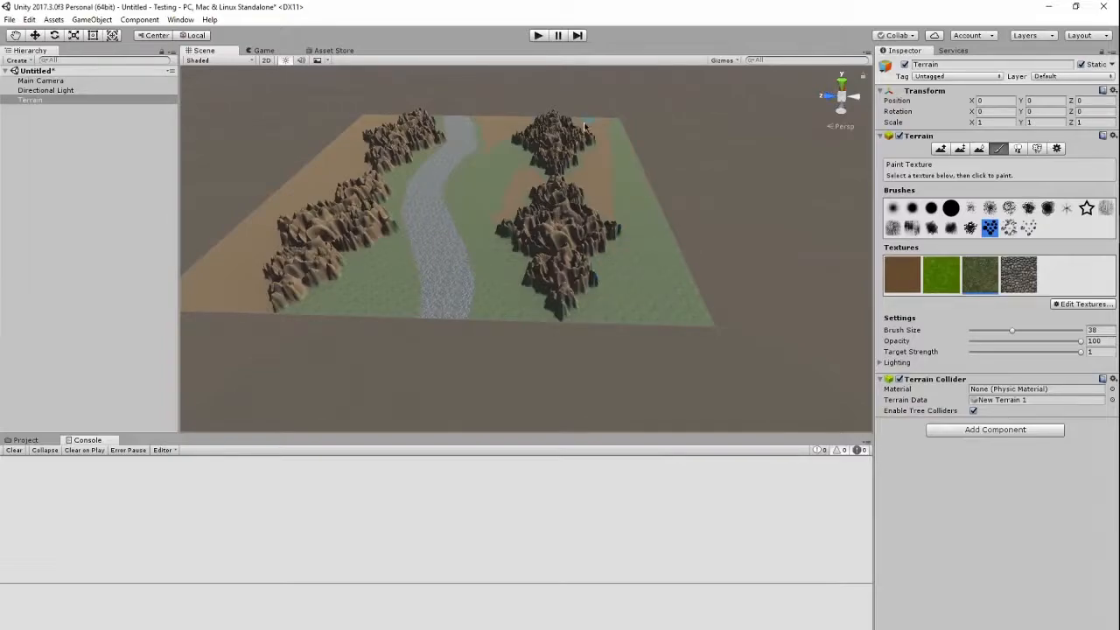
pyautogui.moveTo(665, 221)
pyautogui.mouseDown(button='right')
pyautogui.moveTo(525, 270)
pyautogui.moveTo(536, 335)
pyautogui.mouseUp(button='right')
pyautogui.scroll(5, 542, 268)
pyautogui.moveTo(535, 335); pyautogui.dragTo(511, 278)
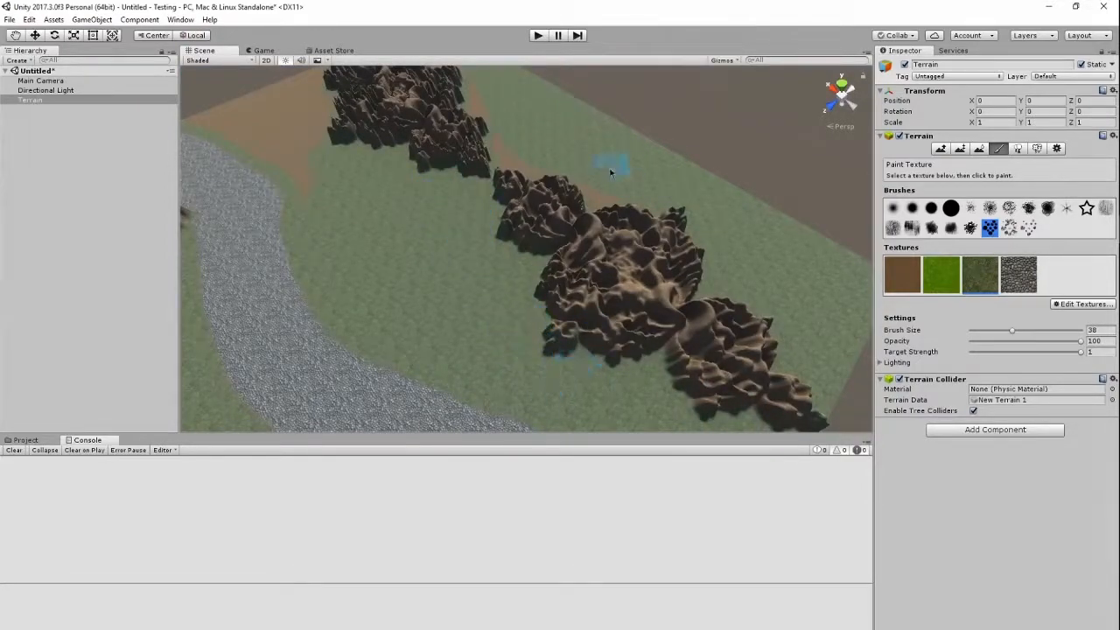
# Cover the remaining bare earth along the outer foot of the same mountain range with grass
pyautogui.moveTo(479, 103)
pyautogui.mouseDown(button='middle')
pyautogui.moveTo(486, 157)
pyautogui.moveTo(523, 194)
pyautogui.mouseUp(button='middle')
pyautogui.moveTo(523, 194); pyautogui.dragTo(609, 114, button='right')
pyautogui.press('d')
pyautogui.moveTo(606, 217); pyautogui.dragTo(531, 263, button='right')
pyautogui.press('a')
pyautogui.moveTo(399, 374); pyautogui.dragTo(543, 210, button='right')
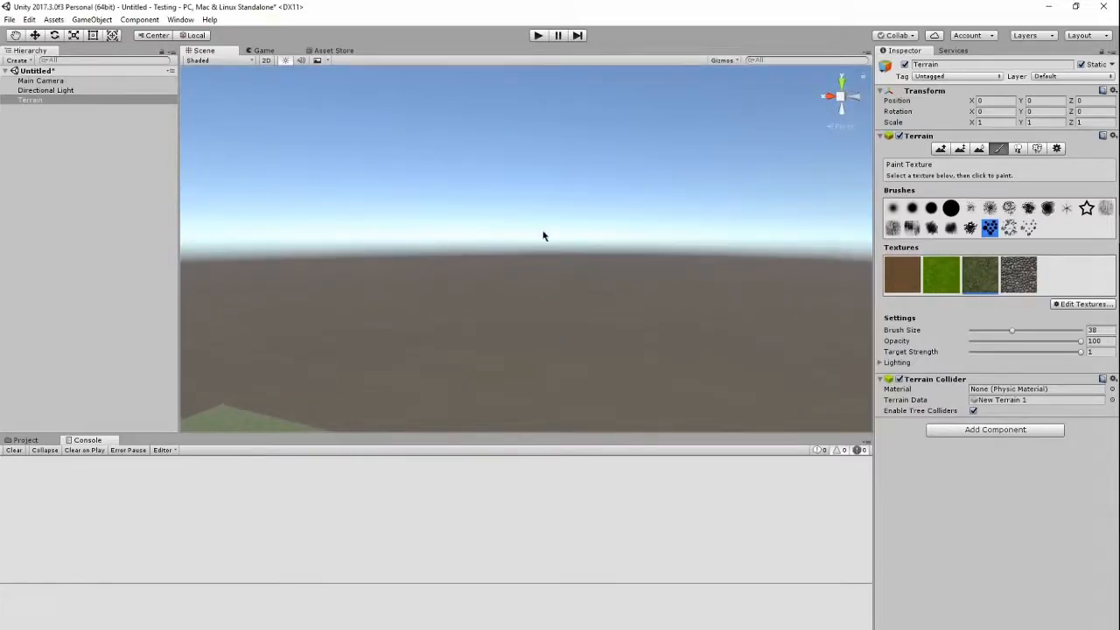
pyautogui.press('f')
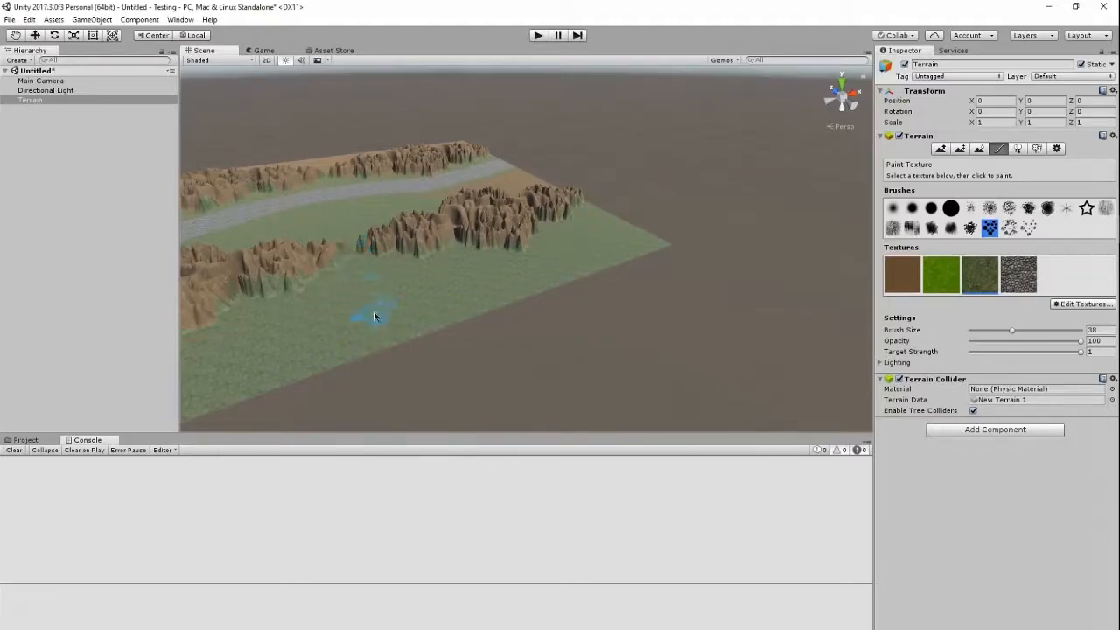
pyautogui.moveTo(512, 309); pyautogui.dragTo(373, 303, button='right')
# Fill the brown patch between the cobblestone path's far end and the mountains with grass
pyautogui.moveTo(473, 338); pyautogui.dragTo(750, 423, button='right')
pyautogui.scroll(-3, 431, 339)
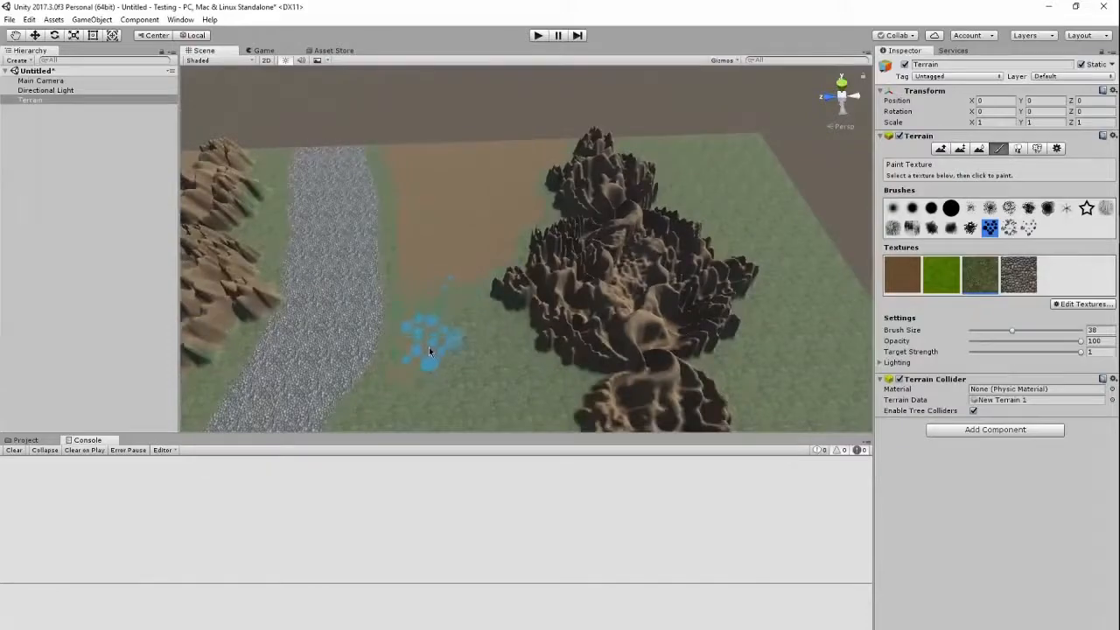
pyautogui.moveTo(517, 234)
pyautogui.mouseDown()
pyautogui.moveTo(458, 202)
pyautogui.moveTo(506, 229)
pyautogui.mouseUp()
# Paint grass over the bare outer ground behind the opposite mountain range, starting from the terrain's corner
pyautogui.moveTo(505, 229)
pyautogui.mouseDown(button='right')
pyautogui.moveTo(322, 272)
pyautogui.moveTo(8, 225)
pyautogui.moveTo(362, 149)
pyautogui.moveTo(412, 169)
pyautogui.moveTo(391, 300)
pyautogui.moveTo(492, 230)
pyautogui.mouseUp(button='right')
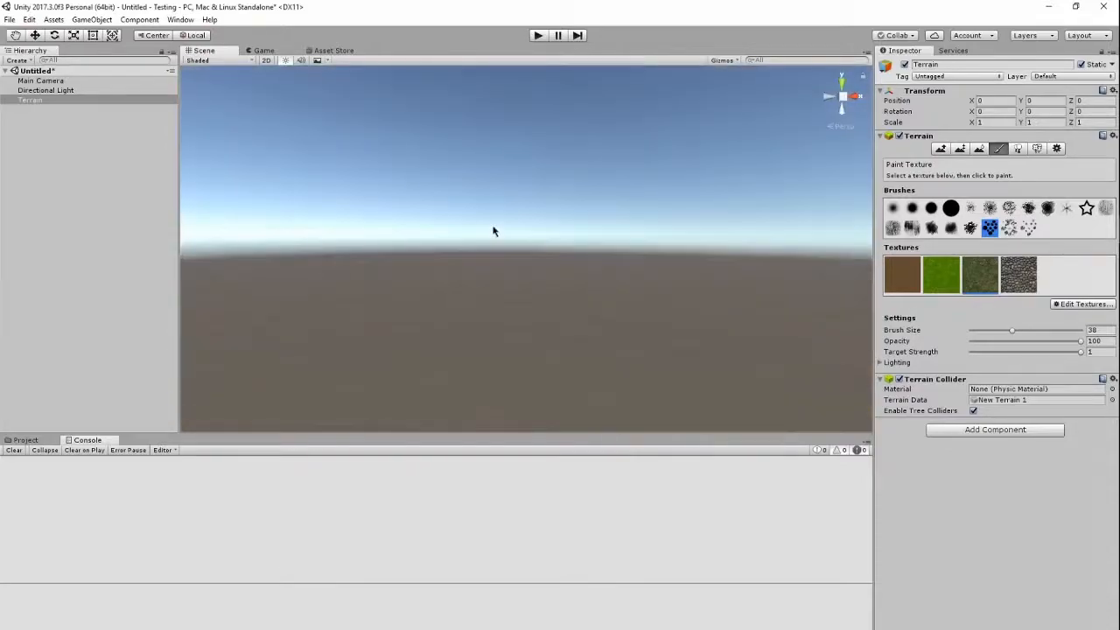
pyautogui.press('f')
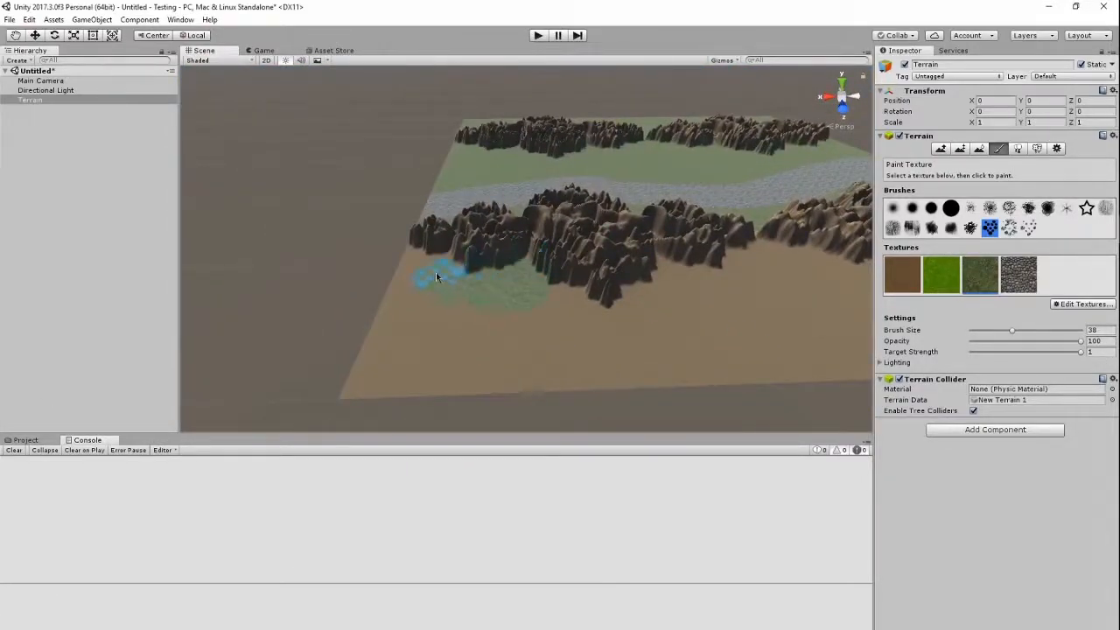
pyautogui.moveTo(411, 265)
pyautogui.mouseDown()
pyautogui.moveTo(388, 379)
pyautogui.moveTo(545, 307)
pyautogui.moveTo(563, 342)
pyautogui.moveTo(790, 376)
pyautogui.mouseUp()
pyautogui.moveTo(633, 299); pyautogui.dragTo(612, 344, button='right')
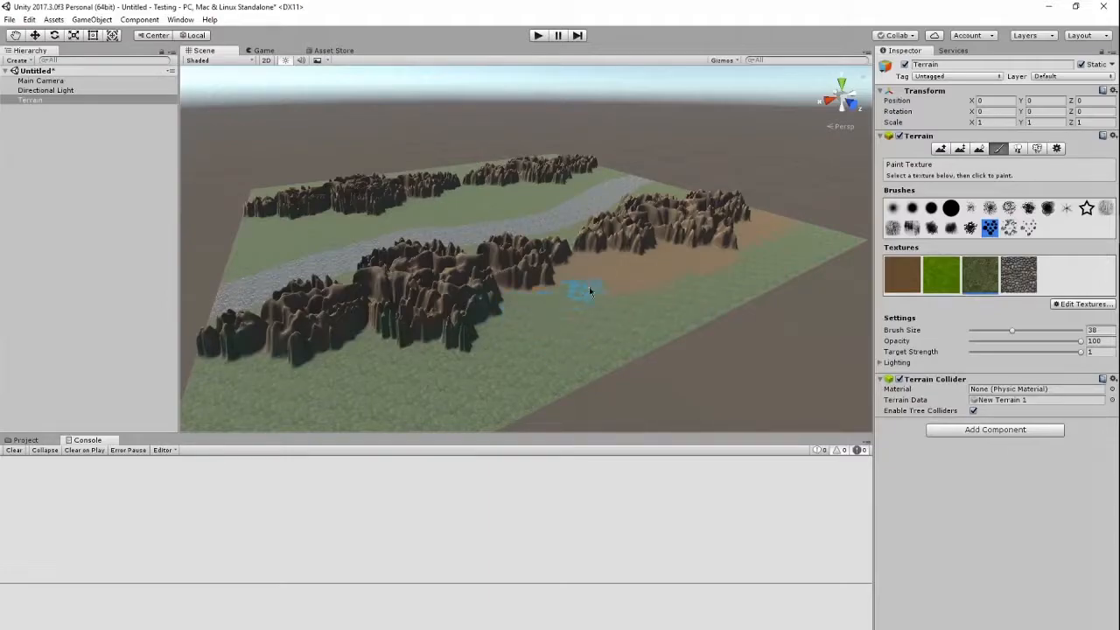
# Cover the remaining brown earth behind the opposite range with grass up to the terrain's end
pyautogui.press('w')
pyautogui.moveTo(614, 294); pyautogui.dragTo(520, 431, button='right')
pyautogui.moveTo(549, 313)
pyautogui.mouseDown(button='right')
pyautogui.moveTo(763, 271)
pyautogui.moveTo(699, 328)
pyautogui.moveTo(237, 399)
pyautogui.moveTo(519, 303)
pyautogui.moveTo(617, 381)
pyautogui.moveTo(663, 399)
pyautogui.moveTo(637, 350)
pyautogui.moveTo(807, 279)
pyautogui.moveTo(585, 350)
pyautogui.moveTo(388, 350)
pyautogui.moveTo(511, 319)
pyautogui.moveTo(379, 276)
pyautogui.moveTo(644, 283)
pyautogui.moveTo(425, 368)
pyautogui.moveTo(385, 322)
pyautogui.mouseUp(button='right')
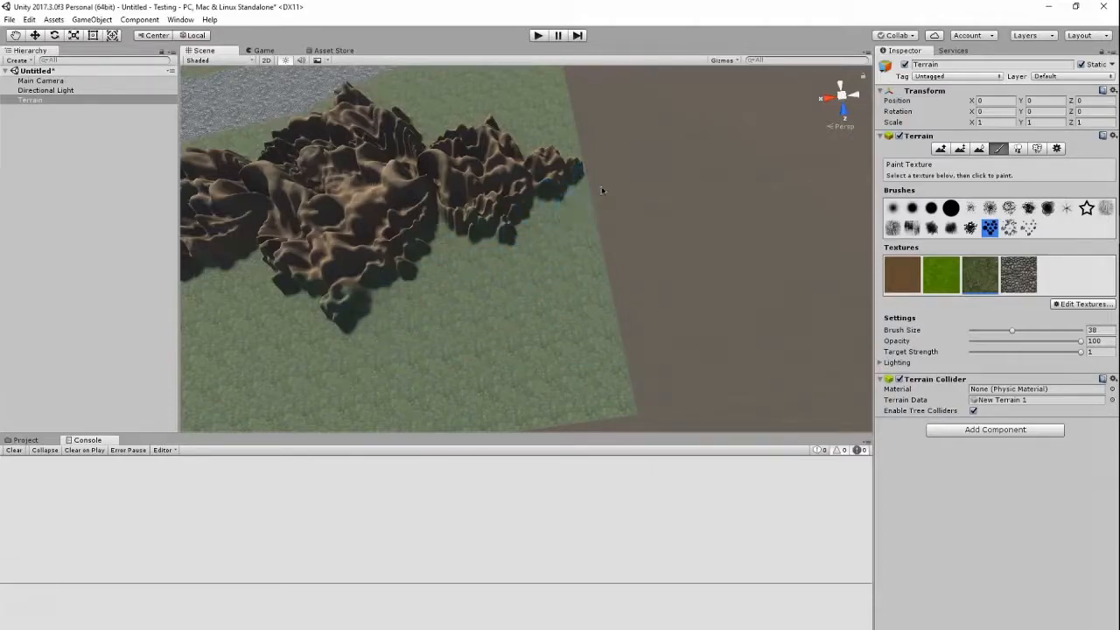
pyautogui.moveTo(453, 290); pyautogui.dragTo(479, 371, button='right')
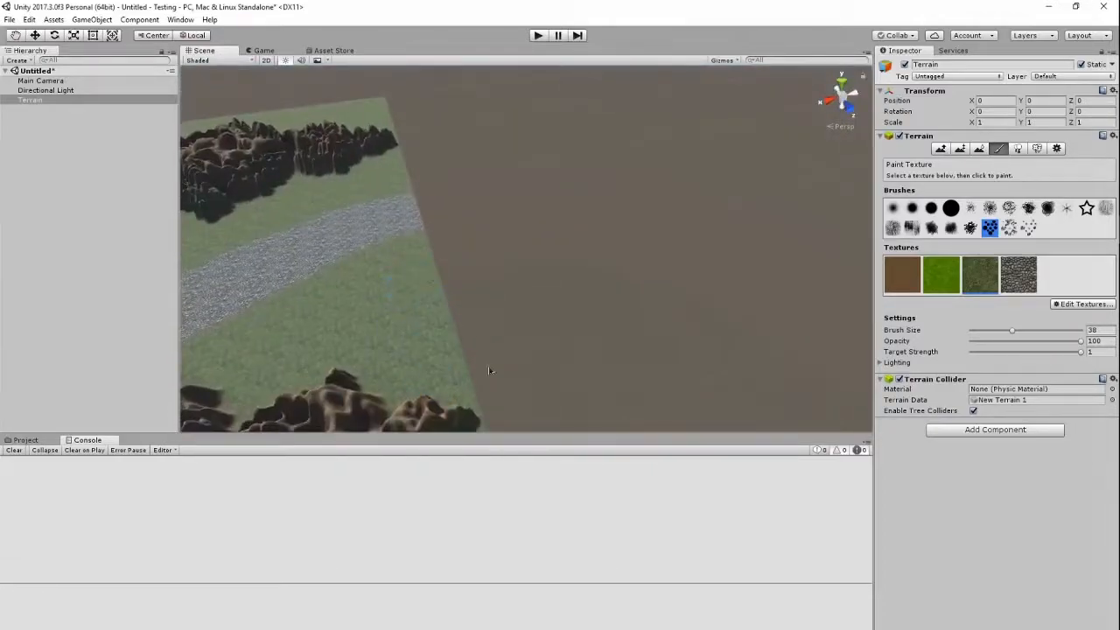
pyautogui.scroll(2, 316, 331)
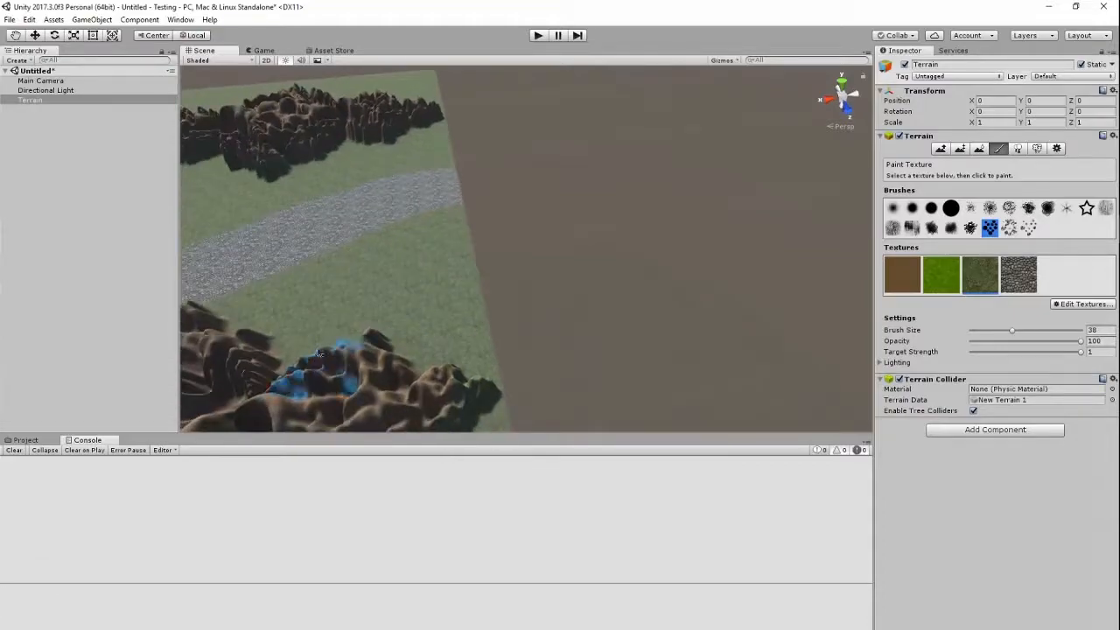
# Start a new terrain texture with the pale blue snow image as its albedo
pyautogui.click(1082, 303)
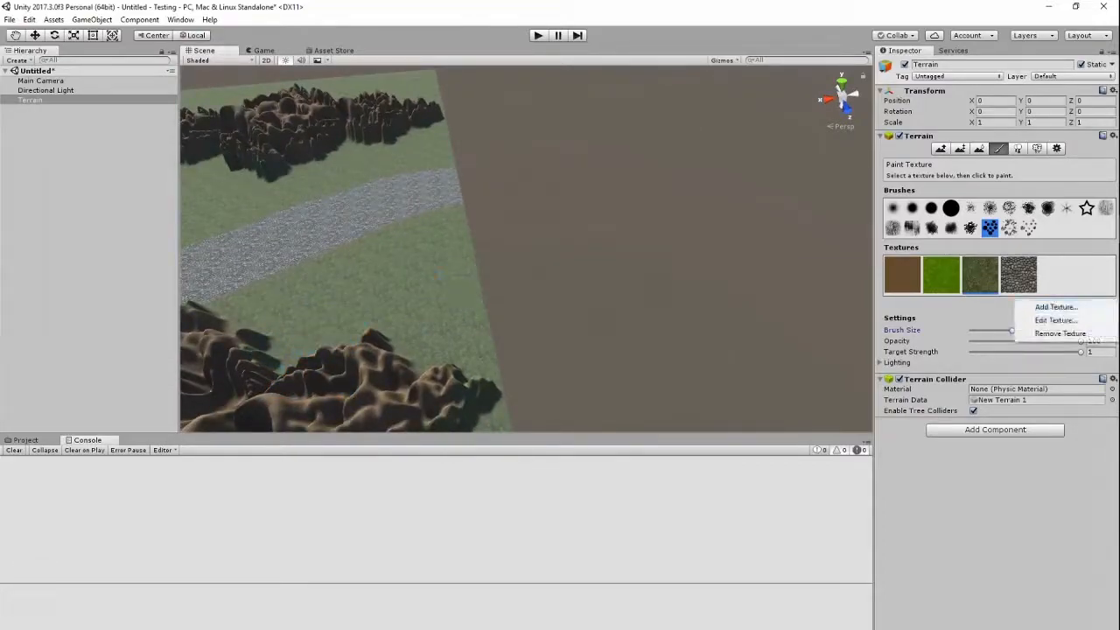
pyautogui.click(1054, 315)
pyautogui.click(360, 232)
pyautogui.scroll(-10, 92, 84)
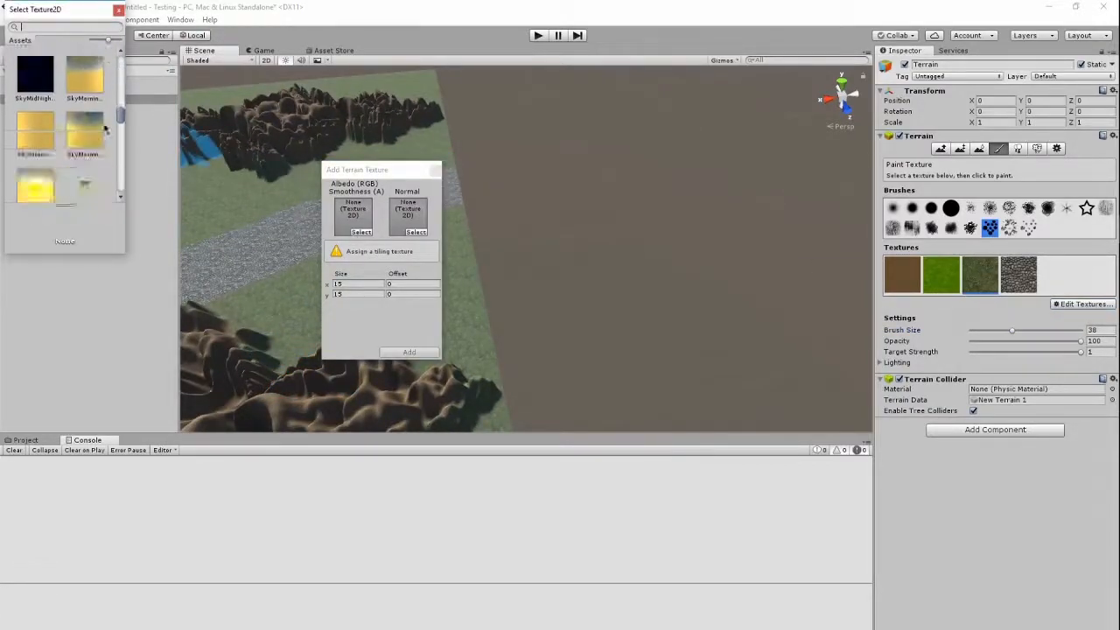
pyautogui.scroll(2, 105, 125)
pyautogui.click(31, 121)
# Try to add the snow terrain texture with its matching normal map, then close the texture dialog
pyautogui.click(411, 231)
pyautogui.scroll(-5, 89, 132)
pyautogui.scroll(-10, 90, 131)
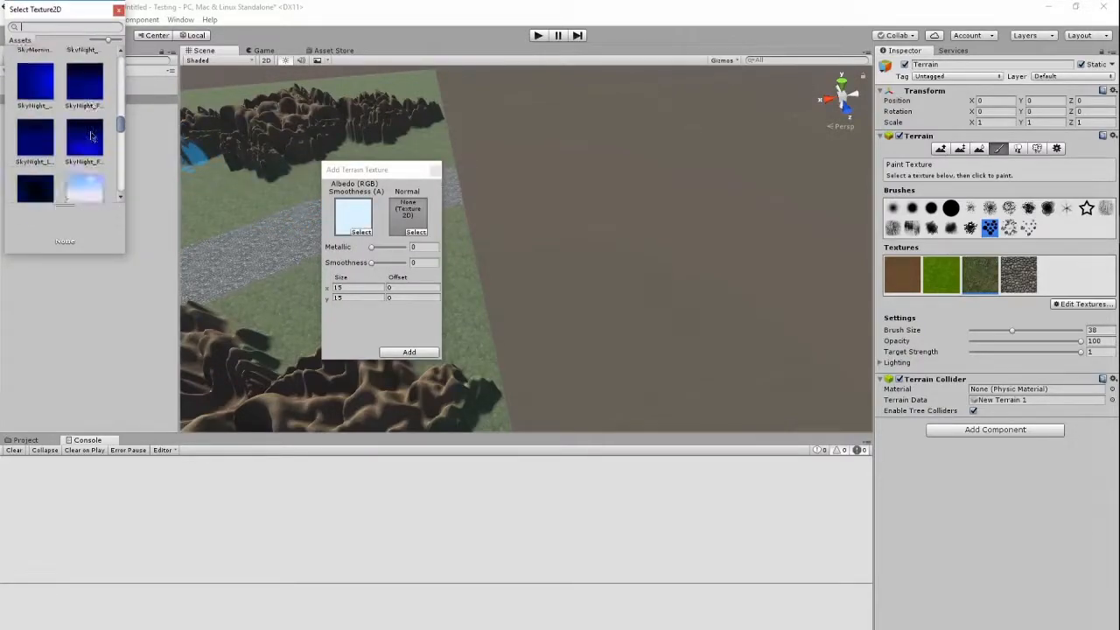
pyautogui.click(94, 89)
pyautogui.click(411, 353)
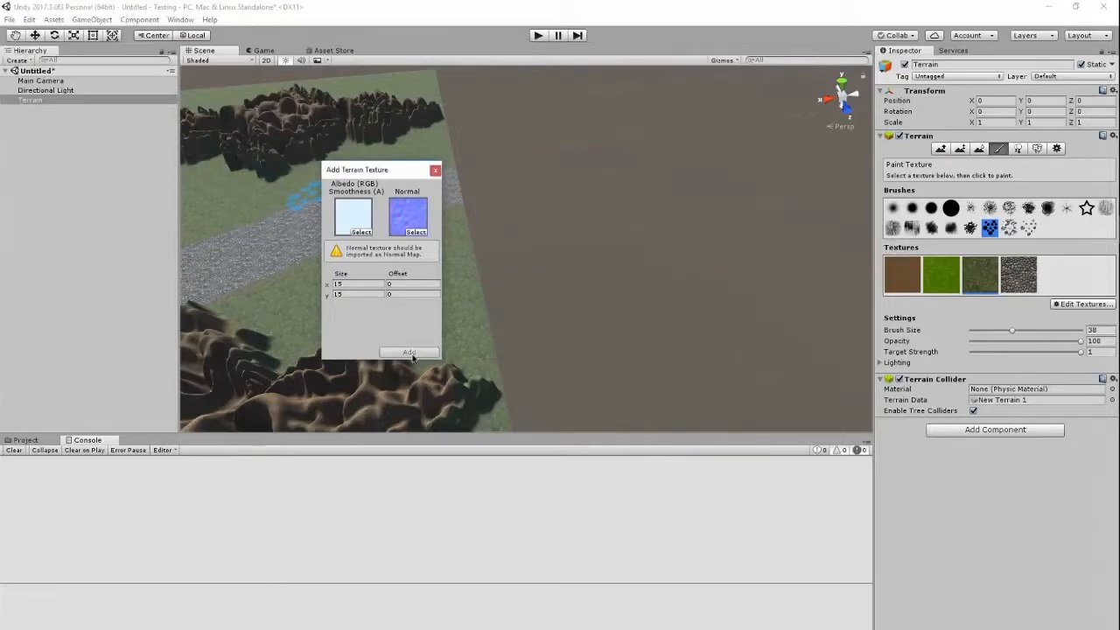
pyautogui.click(405, 220)
pyautogui.click(85, 98)
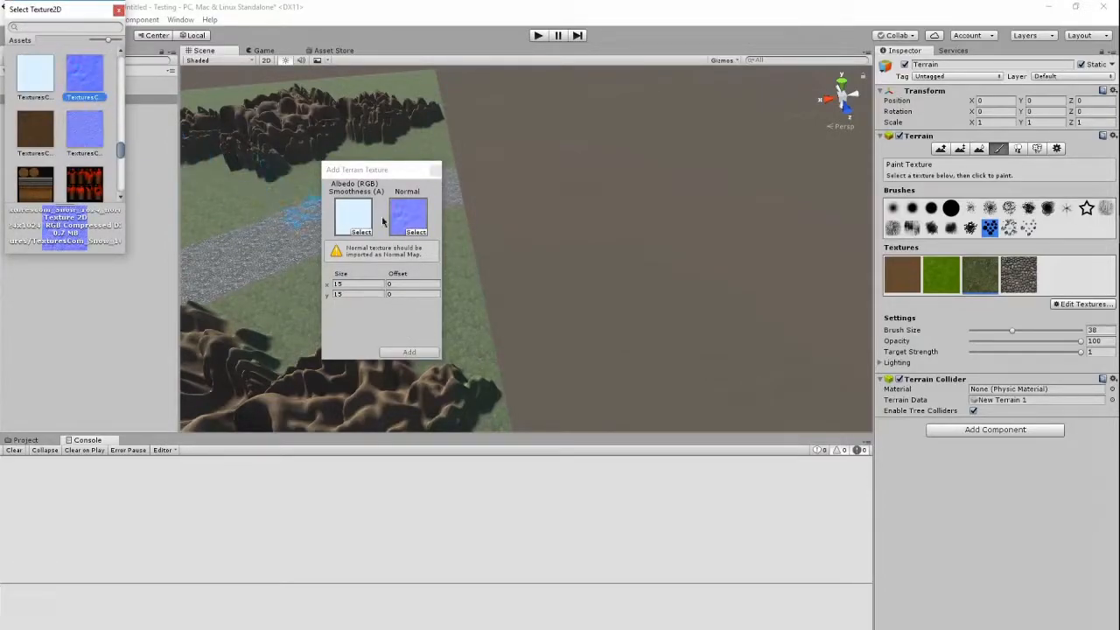
pyautogui.click(420, 348)
pyautogui.click(434, 169)
# Add the pale blue snow image as a terrain texture without a normal map
pyautogui.click(1083, 304)
pyautogui.click(1041, 307)
pyautogui.click(360, 232)
pyautogui.scroll(-3, 64, 140)
pyautogui.scroll(-10, 66, 138)
pyautogui.click(46, 109)
pyautogui.click(35, 158)
pyautogui.click(409, 352)
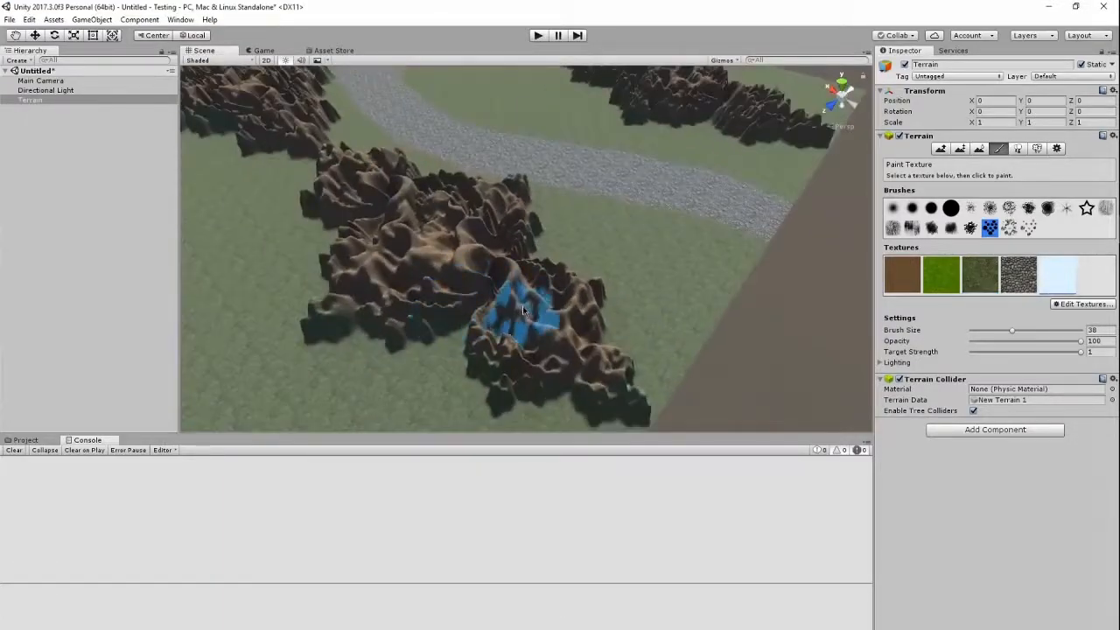
# Paint snow over the mountain cluster at the terrain's end with a scattered-dots brush at size 17 and opacity 30
pyautogui.moveTo(567, 327)
pyautogui.mouseDown()
pyautogui.moveTo(460, 254)
pyautogui.moveTo(407, 249)
pyautogui.mouseUp()
pyautogui.moveTo(468, 232)
pyautogui.mouseDown()
pyautogui.moveTo(483, 210)
pyautogui.moveTo(376, 250)
pyautogui.moveTo(462, 310)
pyautogui.moveTo(571, 330)
pyautogui.moveTo(608, 376)
pyautogui.moveTo(500, 339)
pyautogui.mouseUp()
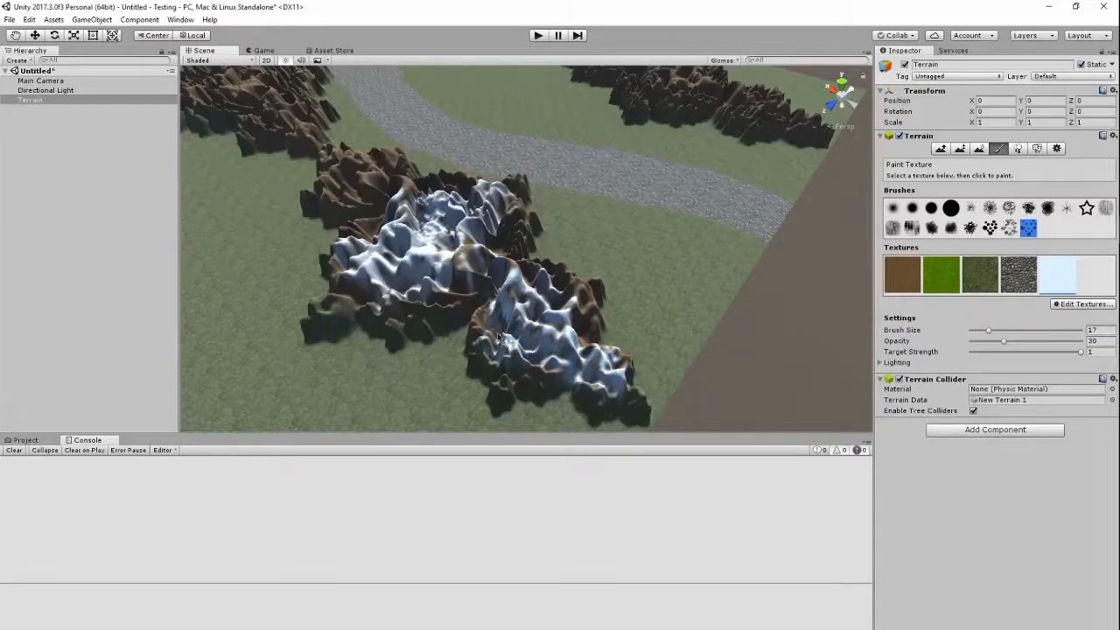
pyautogui.moveTo(535, 280); pyautogui.dragTo(439, 286)
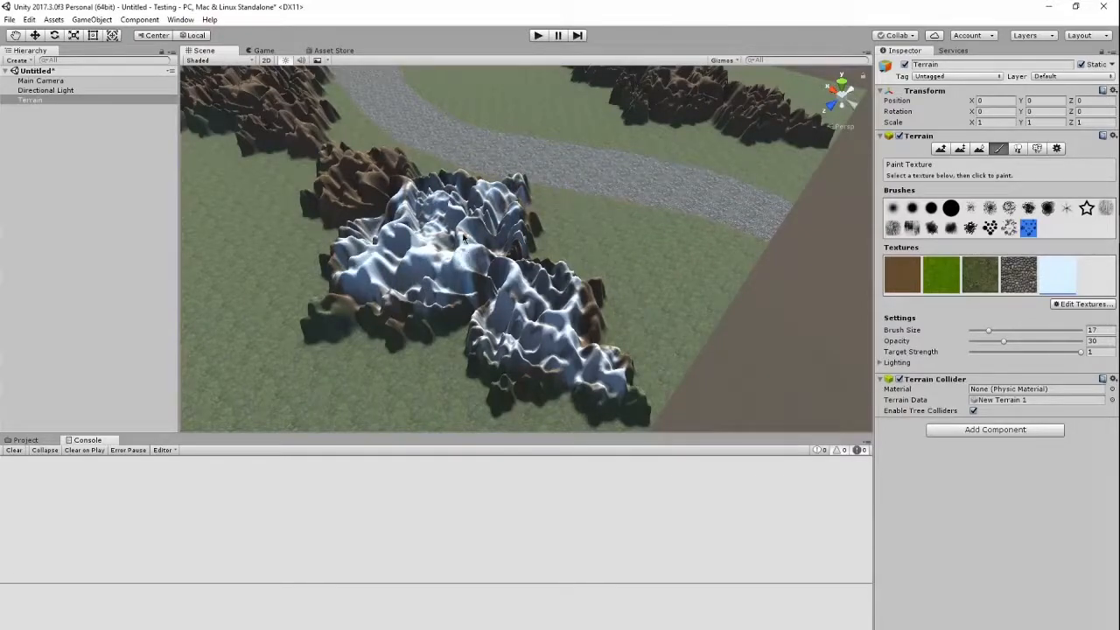
pyautogui.press('w')
pyautogui.moveTo(495, 252); pyautogui.dragTo(482, 287, button='right')
pyautogui.moveTo(482, 287)
pyautogui.mouseDown()
pyautogui.moveTo(556, 333)
pyautogui.moveTo(524, 192)
pyautogui.moveTo(656, 249)
pyautogui.moveTo(630, 302)
pyautogui.mouseUp()
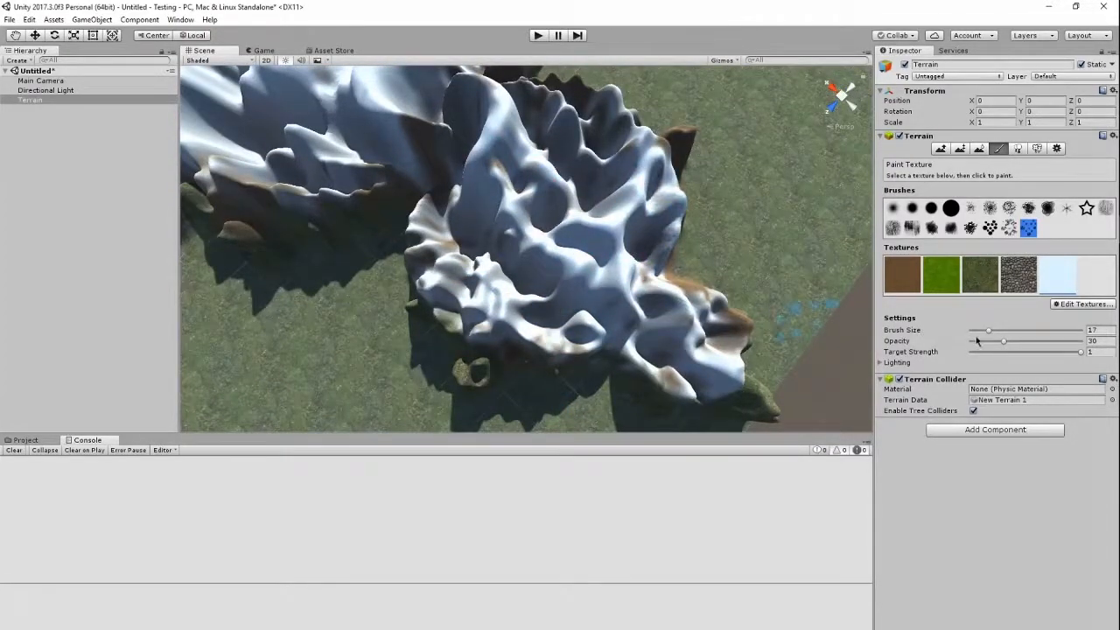
pyautogui.moveTo(675, 362)
pyautogui.mouseDown()
pyautogui.moveTo(761, 398)
pyautogui.moveTo(748, 398)
pyautogui.moveTo(662, 309)
pyautogui.mouseUp()
pyautogui.moveTo(651, 261)
pyautogui.mouseDown()
pyautogui.moveTo(533, 201)
pyautogui.moveTo(463, 220)
pyautogui.moveTo(587, 325)
pyautogui.moveTo(453, 293)
pyautogui.mouseUp()
# Paint snow with the small soft round brush over the cluster at the start of the range across the path
pyautogui.moveTo(502, 131)
pyautogui.keyDown('alt'); pyautogui.mouseDown()
pyautogui.moveTo(594, 142)
pyautogui.moveTo(445, 287)
pyautogui.mouseUp(); pyautogui.keyUp('alt')
pyautogui.scroll(-4, 596, 218)
pyautogui.moveTo(644, 237)
pyautogui.keyDown('alt'); pyautogui.mouseDown()
pyautogui.moveTo(532, 307)
pyautogui.moveTo(563, 379)
pyautogui.moveTo(470, 299)
pyautogui.moveTo(412, 324)
pyautogui.moveTo(547, 275)
pyautogui.moveTo(524, 306)
pyautogui.moveTo(547, 305)
pyautogui.mouseUp(); pyautogui.keyUp('alt')
pyautogui.moveTo(466, 337)
pyautogui.mouseDown()
pyautogui.moveTo(415, 345)
pyautogui.moveTo(597, 267)
pyautogui.mouseUp()
pyautogui.press('w')
pyautogui.moveTo(457, 313); pyautogui.dragTo(699, 354, button='right')
pyautogui.moveTo(503, 320)
pyautogui.mouseDown()
pyautogui.moveTo(578, 316)
pyautogui.moveTo(603, 376)
pyautogui.moveTo(622, 331)
pyautogui.moveTo(596, 285)
pyautogui.mouseUp()
pyautogui.moveTo(603, 354)
pyautogui.keyDown('alt'); pyautogui.mouseDown()
pyautogui.moveTo(576, 319)
pyautogui.moveTo(639, 315)
pyautogui.moveTo(542, 324)
pyautogui.moveTo(569, 342)
pyautogui.moveTo(398, 394)
pyautogui.moveTo(469, 392)
pyautogui.moveTo(575, 352)
pyautogui.moveTo(585, 299)
pyautogui.mouseUp(); pyautogui.keyUp('alt')
pyautogui.moveTo(656, 288); pyautogui.dragTo(671, 306)
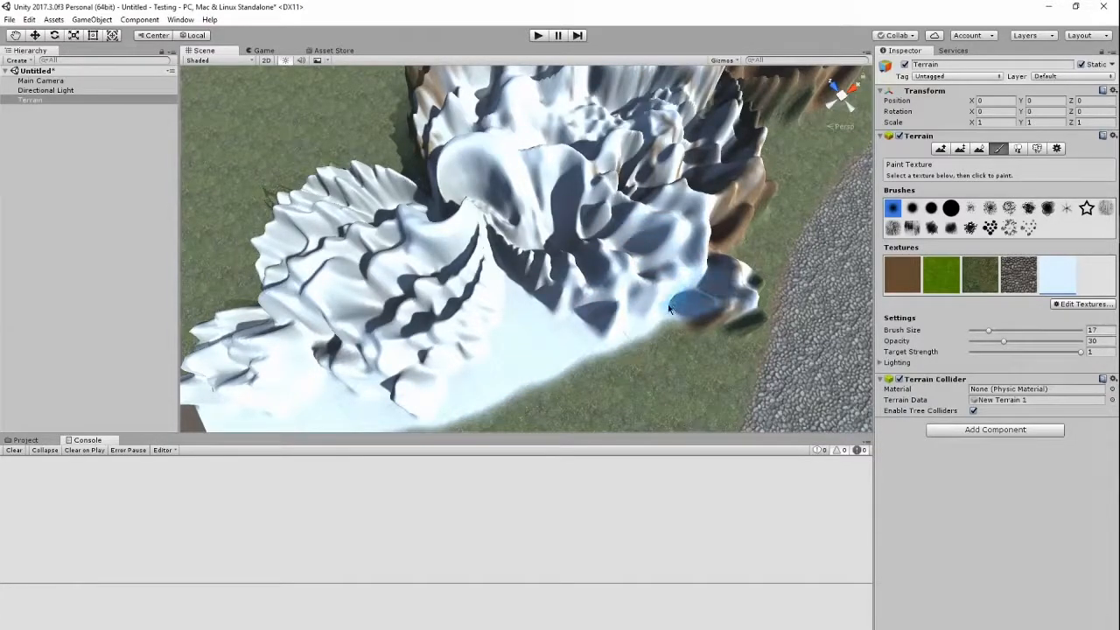
# Fill the brown patches inside that cluster with snow and extend it along the front slope to the neighbouring hill
pyautogui.moveTo(704, 281); pyautogui.dragTo(797, 202, button='right')
pyautogui.scroll(3, 702, 220)
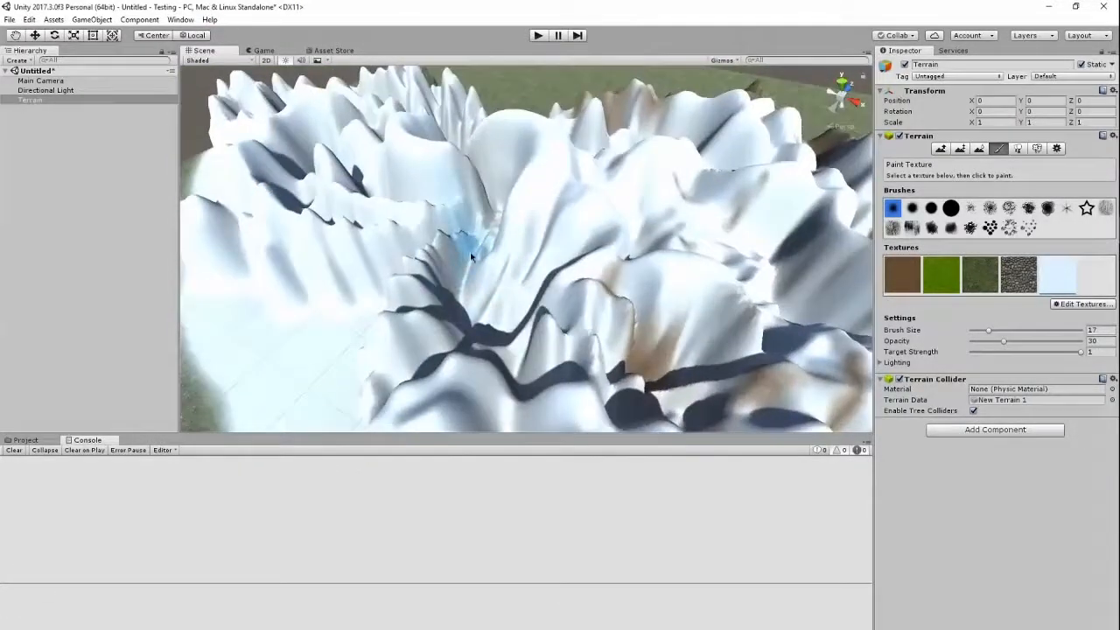
pyautogui.moveTo(663, 302); pyautogui.dragTo(686, 253)
pyautogui.moveTo(734, 210); pyautogui.dragTo(639, 307, button='right')
pyautogui.scroll(-8, 657, 332)
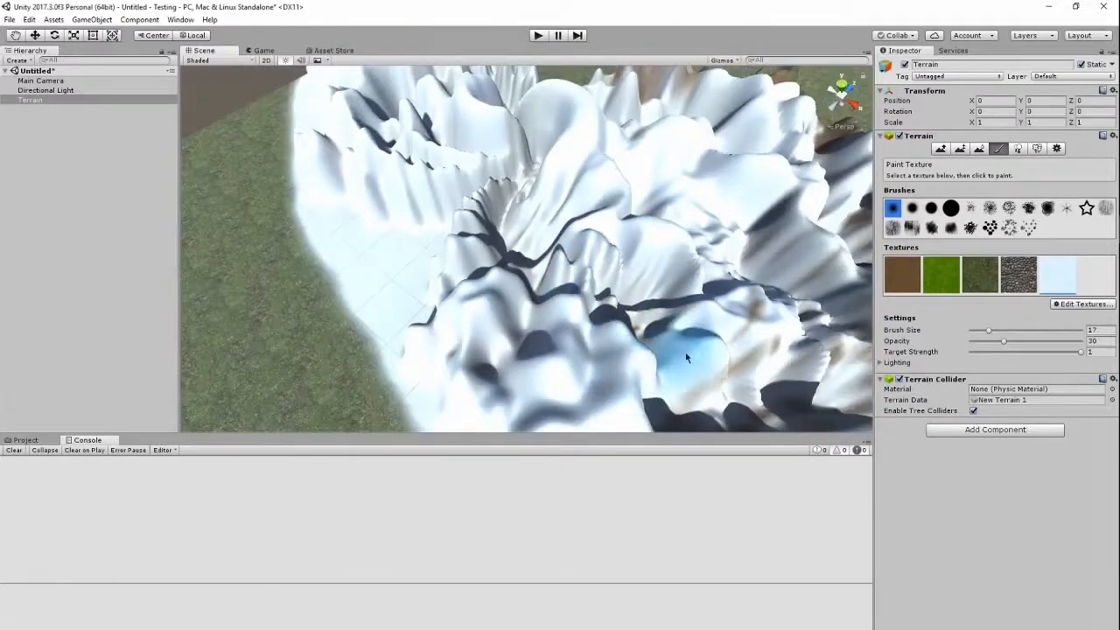
pyautogui.moveTo(649, 389); pyautogui.dragTo(558, 374, button='right')
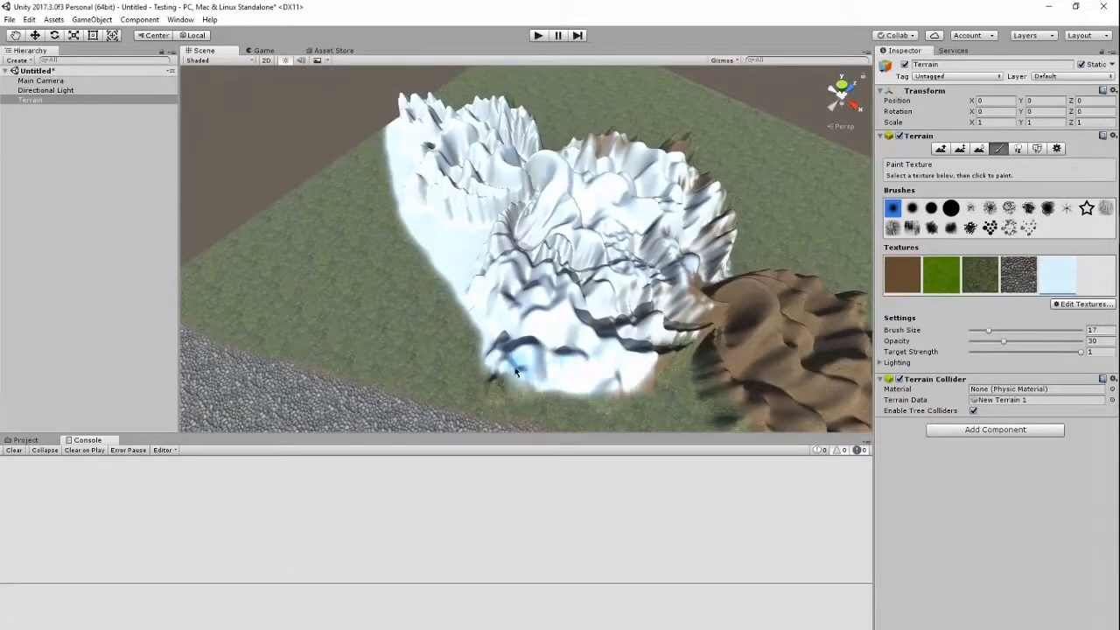
pyautogui.moveTo(653, 376); pyautogui.dragTo(684, 303)
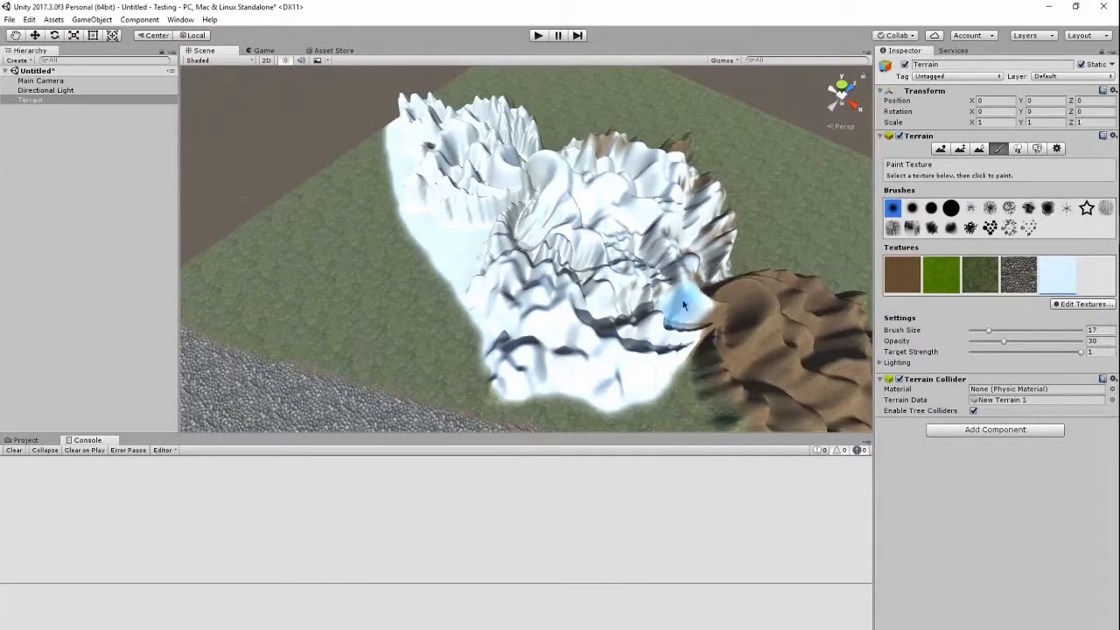
# Cover the smaller hills beside the cluster and the ground at their foot with snow
pyautogui.moveTo(584, 294)
pyautogui.mouseDown()
pyautogui.moveTo(602, 310)
pyautogui.moveTo(677, 307)
pyautogui.moveTo(628, 350)
pyautogui.moveTo(661, 353)
pyautogui.moveTo(584, 346)
pyautogui.mouseUp()
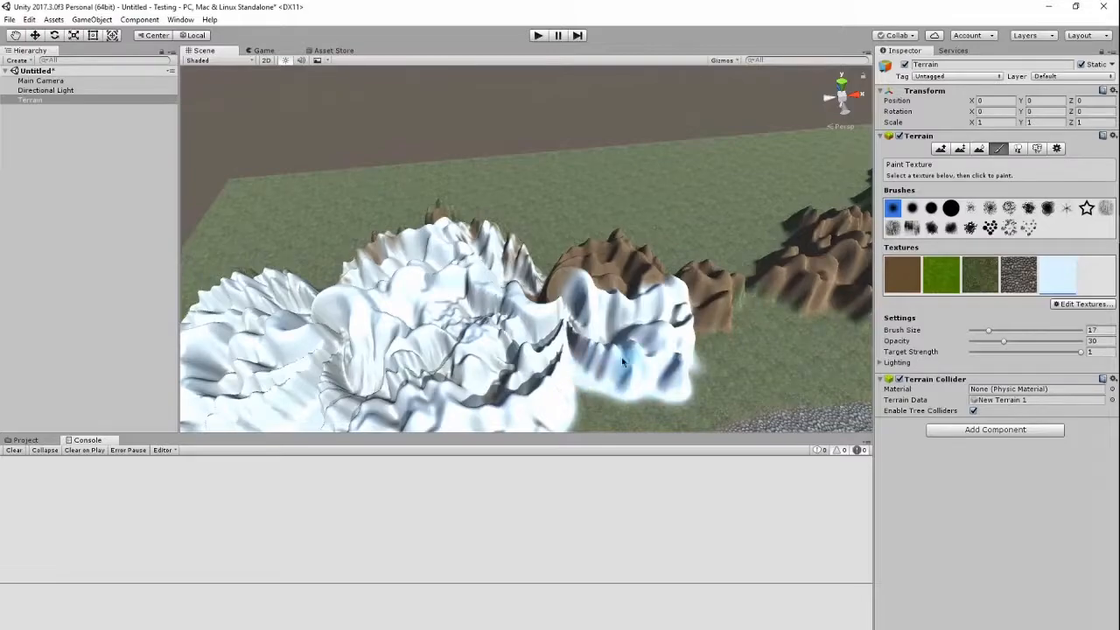
pyautogui.moveTo(599, 290); pyautogui.dragTo(430, 267, button='right')
pyautogui.scroll(-3, 523, 313)
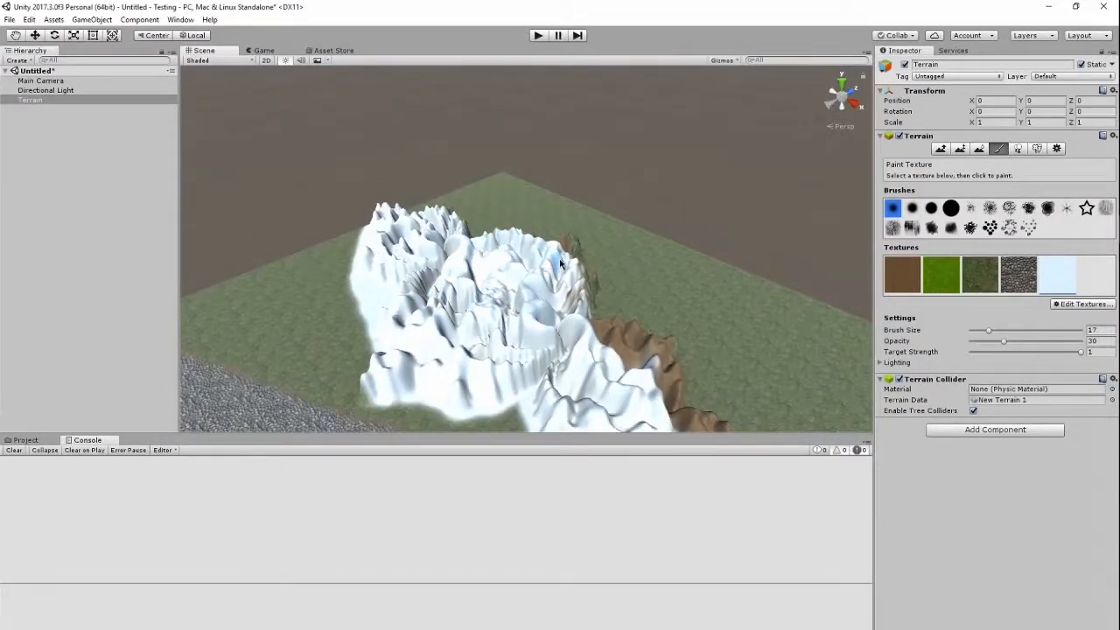
pyautogui.moveTo(560, 326); pyautogui.dragTo(520, 254, button='right')
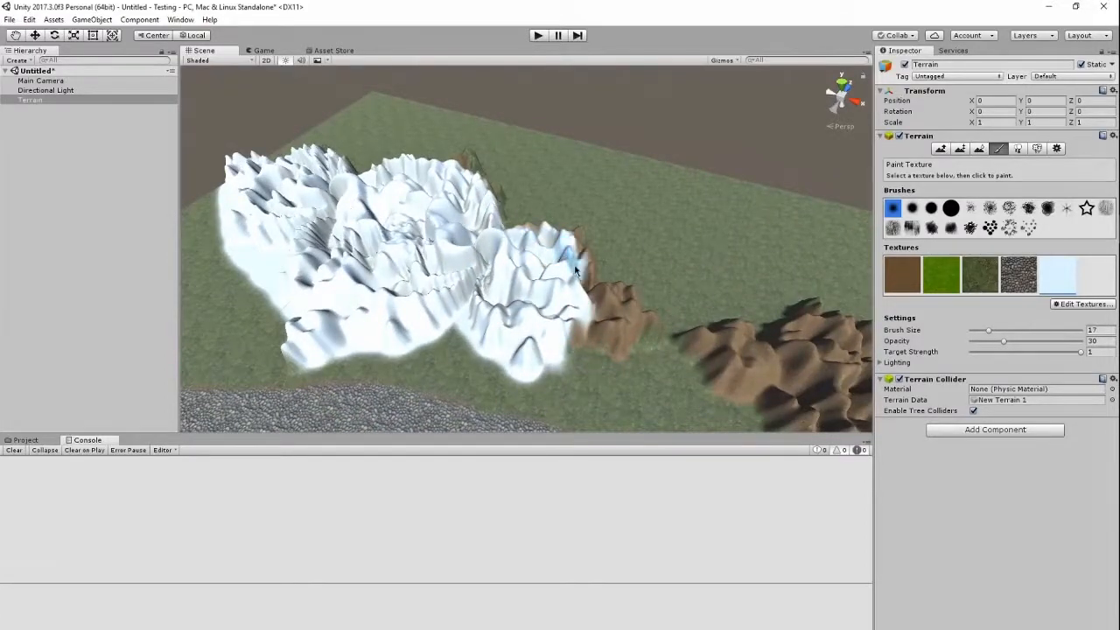
pyautogui.moveTo(566, 325); pyautogui.dragTo(670, 336)
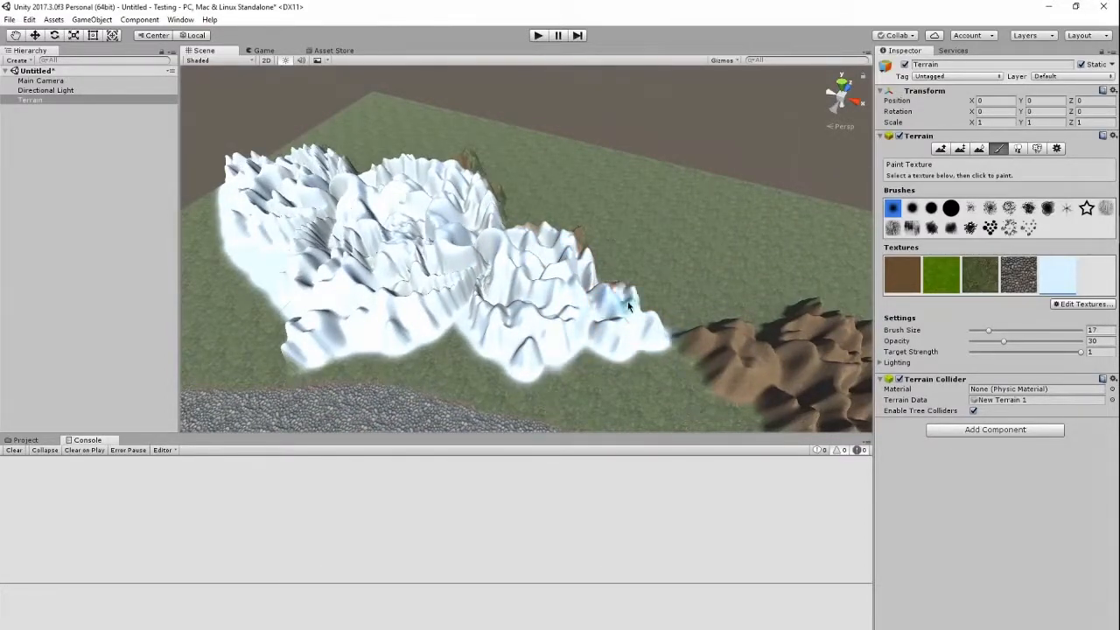
pyautogui.moveTo(604, 302); pyautogui.dragTo(606, 313, button='right')
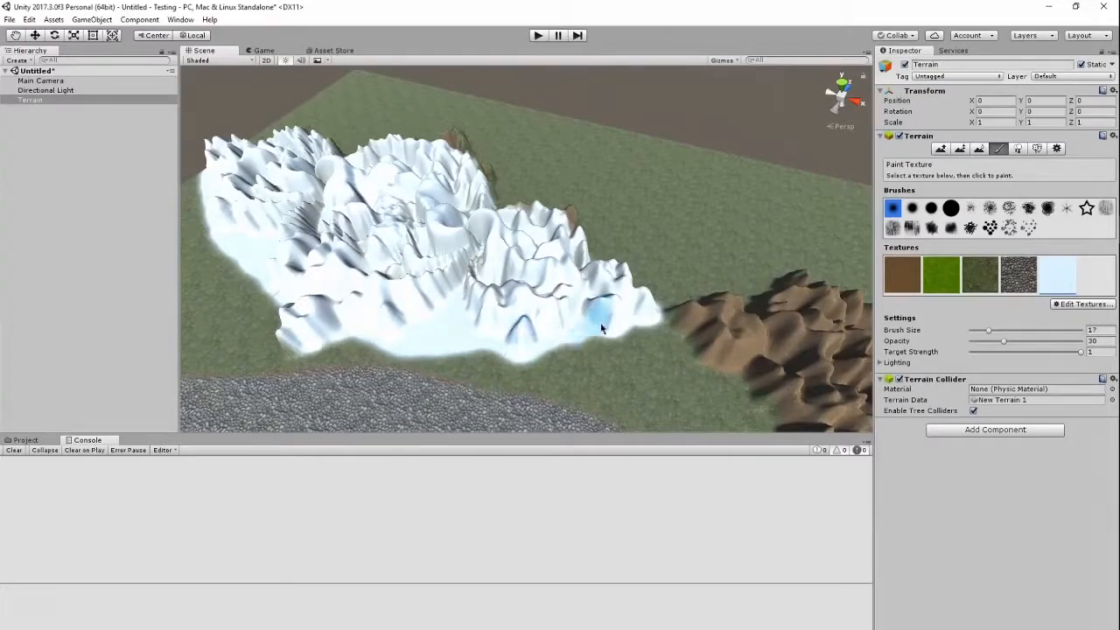
# Continue the snow along the narrow ridge and over the medium mountain before the large brown one
pyautogui.moveTo(446, 282); pyautogui.dragTo(495, 323, button='right')
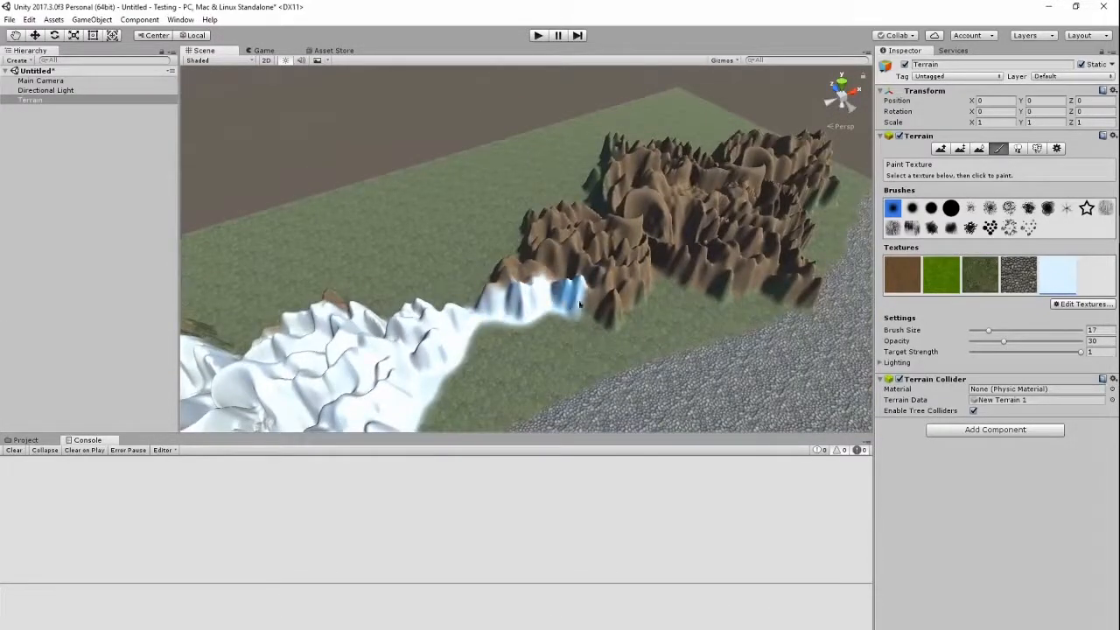
pyautogui.moveTo(567, 304); pyautogui.dragTo(636, 305)
pyautogui.moveTo(584, 278); pyautogui.dragTo(509, 295)
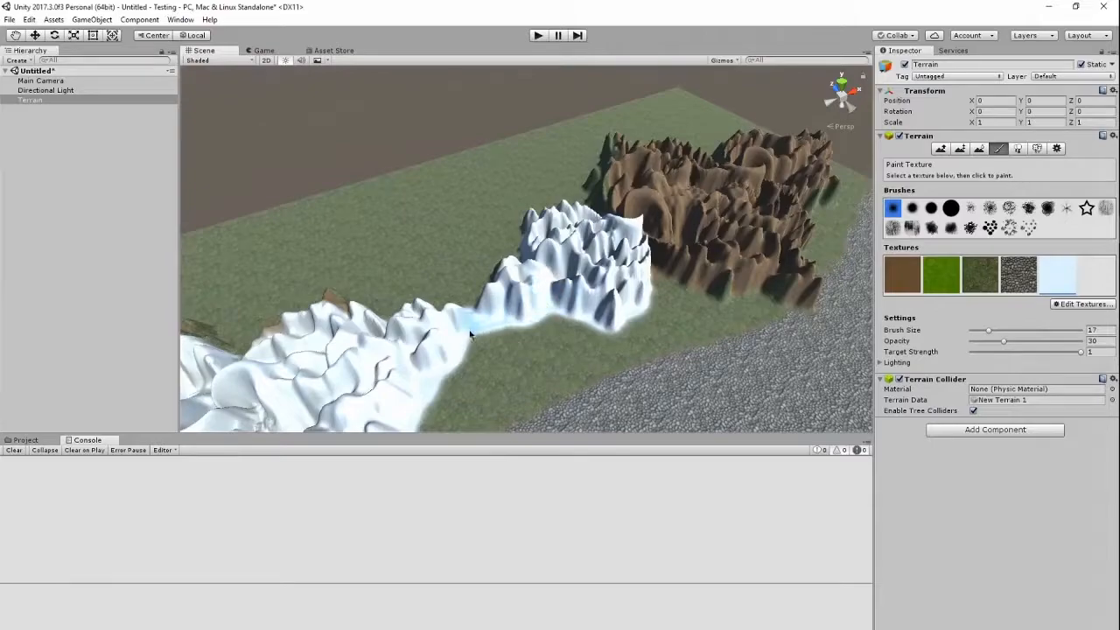
# Paint snow across the front of the large mountain, down to the edge of the cobblestone path
pyautogui.moveTo(429, 347); pyautogui.dragTo(564, 250, button='right')
pyautogui.moveTo(512, 302)
pyautogui.mouseDown()
pyautogui.moveTo(475, 173)
pyautogui.moveTo(552, 236)
pyautogui.moveTo(537, 289)
pyautogui.moveTo(617, 371)
pyautogui.moveTo(647, 262)
pyautogui.moveTo(783, 368)
pyautogui.moveTo(768, 381)
pyautogui.mouseUp()
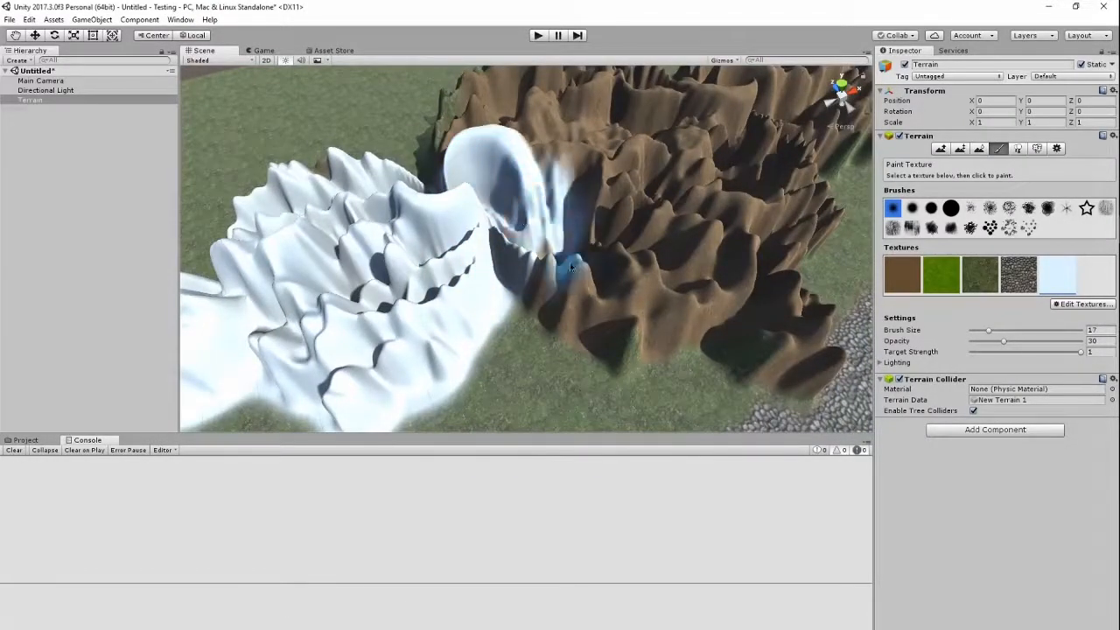
pyautogui.moveTo(768, 381)
pyautogui.mouseDown(button='right')
pyautogui.moveTo(782, 378)
pyautogui.moveTo(822, 411)
pyautogui.mouseUp(button='right')
pyautogui.moveTo(780, 325)
pyautogui.mouseDown()
pyautogui.moveTo(755, 300)
pyautogui.moveTo(529, 290)
pyautogui.moveTo(457, 271)
pyautogui.mouseUp()
pyautogui.moveTo(636, 241); pyautogui.dragTo(691, 114, button='right')
pyautogui.moveTo(413, 278)
pyautogui.mouseDown()
pyautogui.moveTo(544, 251)
pyautogui.moveTo(638, 268)
pyautogui.mouseUp()
pyautogui.moveTo(649, 310)
pyautogui.mouseDown(button='right')
pyautogui.moveTo(597, 286)
pyautogui.moveTo(241, 365)
pyautogui.moveTo(530, 294)
pyautogui.mouseUp(button='right')
pyautogui.moveTo(530, 295)
pyautogui.mouseDown()
pyautogui.moveTo(560, 374)
pyautogui.moveTo(580, 381)
pyautogui.mouseUp()
pyautogui.scroll(-1, 585, 394)
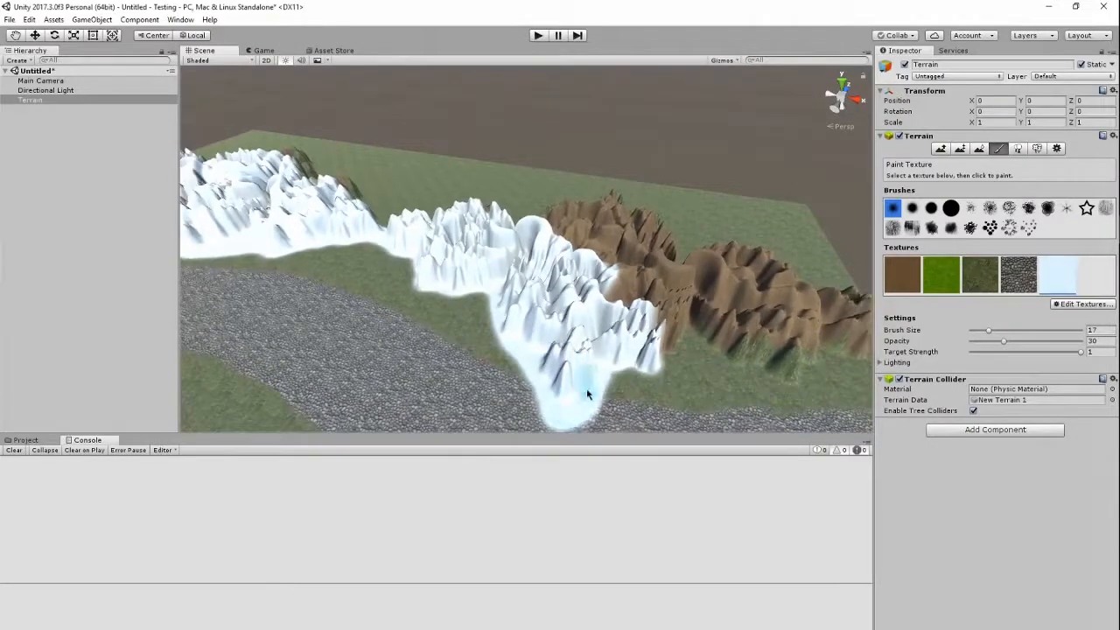
# Extend the snow over the remaining front slopes and small hills towards the terrain's far edge
pyautogui.moveTo(669, 328); pyautogui.dragTo(620, 298)
pyautogui.moveTo(688, 294)
pyautogui.mouseDown()
pyautogui.moveTo(787, 356)
pyautogui.moveTo(749, 313)
pyautogui.mouseUp()
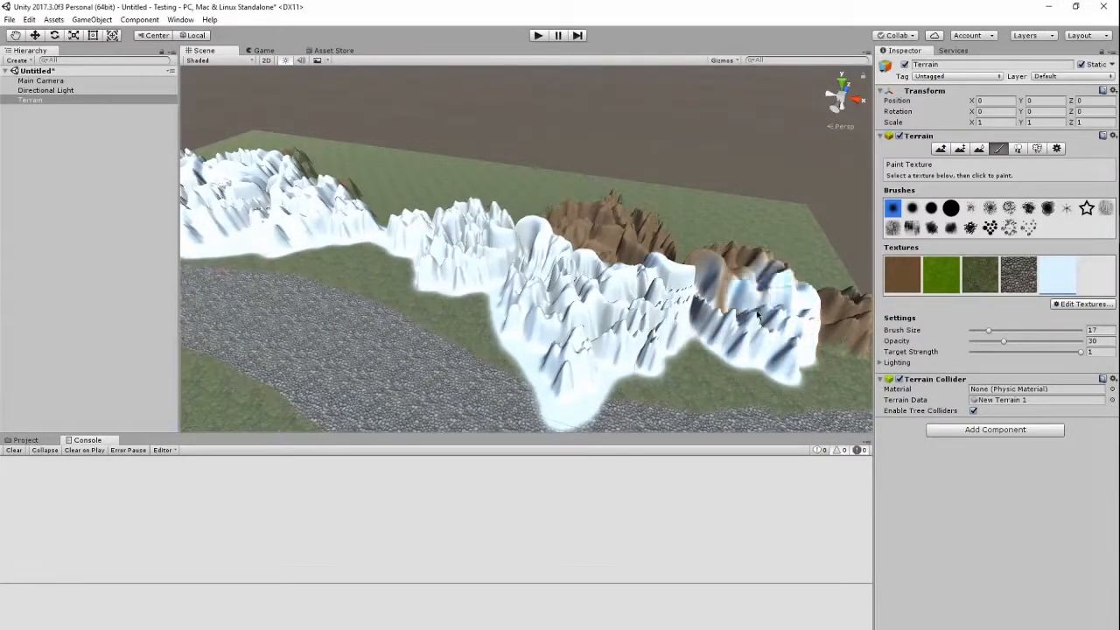
pyautogui.keyDown('alt'); pyautogui.moveTo(745, 267); pyautogui.dragTo(745, 267); pyautogui.keyUp('alt')
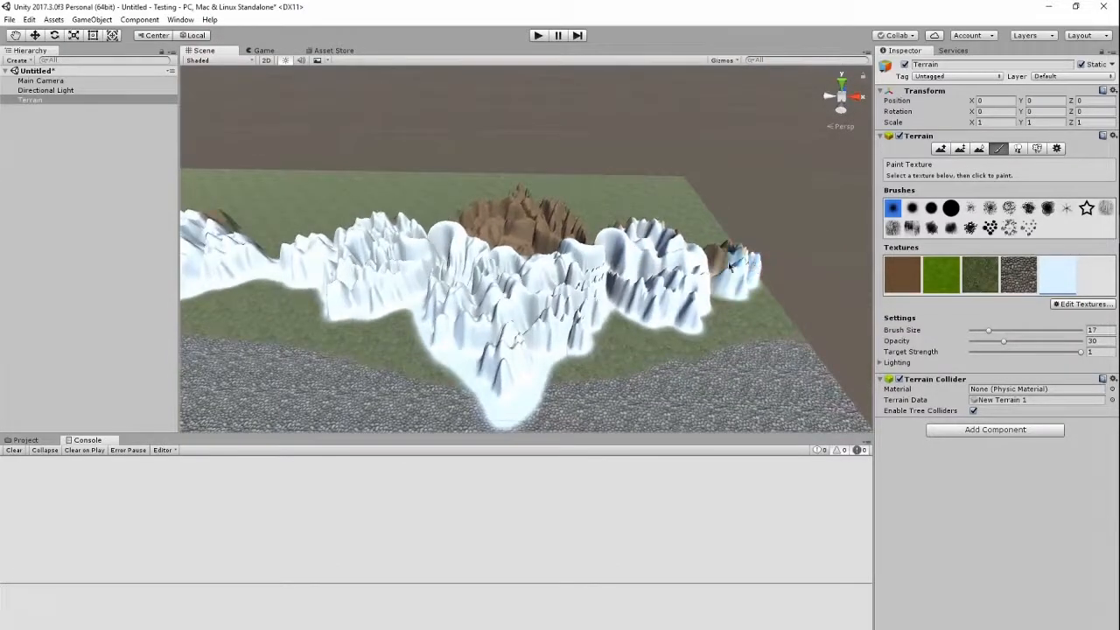
# Paint snow on the back slopes of the hills at the far end of the range
pyautogui.moveTo(739, 278)
pyautogui.mouseDown(button='right')
pyautogui.moveTo(737, 290)
pyautogui.moveTo(522, 288)
pyautogui.moveTo(785, 329)
pyautogui.mouseUp(button='right')
pyautogui.press('w')
pyautogui.moveTo(464, 298)
pyautogui.mouseDown()
pyautogui.moveTo(504, 303)
pyautogui.moveTo(463, 350)
pyautogui.moveTo(613, 315)
pyautogui.moveTo(570, 238)
pyautogui.moveTo(700, 187)
pyautogui.moveTo(787, 192)
pyautogui.moveTo(677, 223)
pyautogui.moveTo(630, 262)
pyautogui.mouseUp()
pyautogui.moveTo(630, 262)
pyautogui.mouseDown(button='right')
pyautogui.moveTo(798, 187)
pyautogui.moveTo(348, 245)
pyautogui.mouseUp(button='right')
pyautogui.scroll(-3, 428, 297)
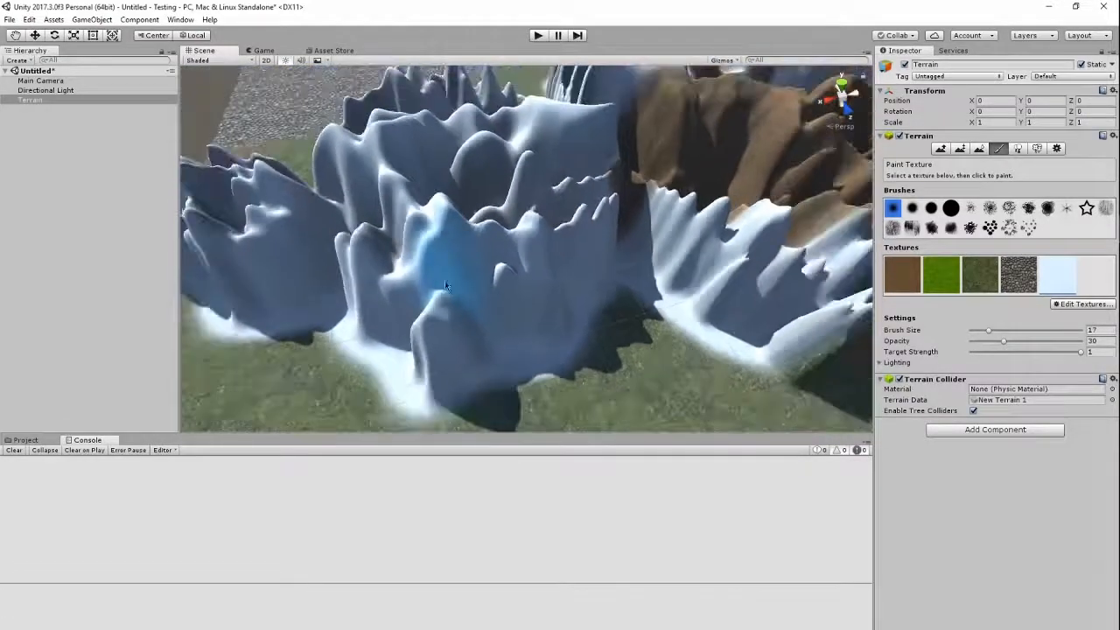
pyautogui.moveTo(632, 191)
pyautogui.mouseDown()
pyautogui.moveTo(639, 98)
pyautogui.moveTo(725, 114)
pyautogui.moveTo(796, 214)
pyautogui.mouseUp()
# Cover the brown peaks and steep rear walls behind the end hills with snow, including the ground at their foot
pyautogui.moveTo(796, 214)
pyautogui.mouseDown(button='right')
pyautogui.moveTo(803, 202)
pyautogui.moveTo(861, 206)
pyautogui.mouseUp(button='right')
pyautogui.moveTo(617, 273)
pyautogui.mouseDown()
pyautogui.moveTo(673, 192)
pyautogui.moveTo(792, 184)
pyautogui.moveTo(778, 240)
pyautogui.moveTo(575, 280)
pyautogui.mouseUp()
pyautogui.moveTo(575, 280)
pyautogui.mouseDown(button='right')
pyautogui.moveTo(708, 207)
pyautogui.moveTo(607, 125)
pyautogui.moveTo(595, 236)
pyautogui.mouseUp(button='right')
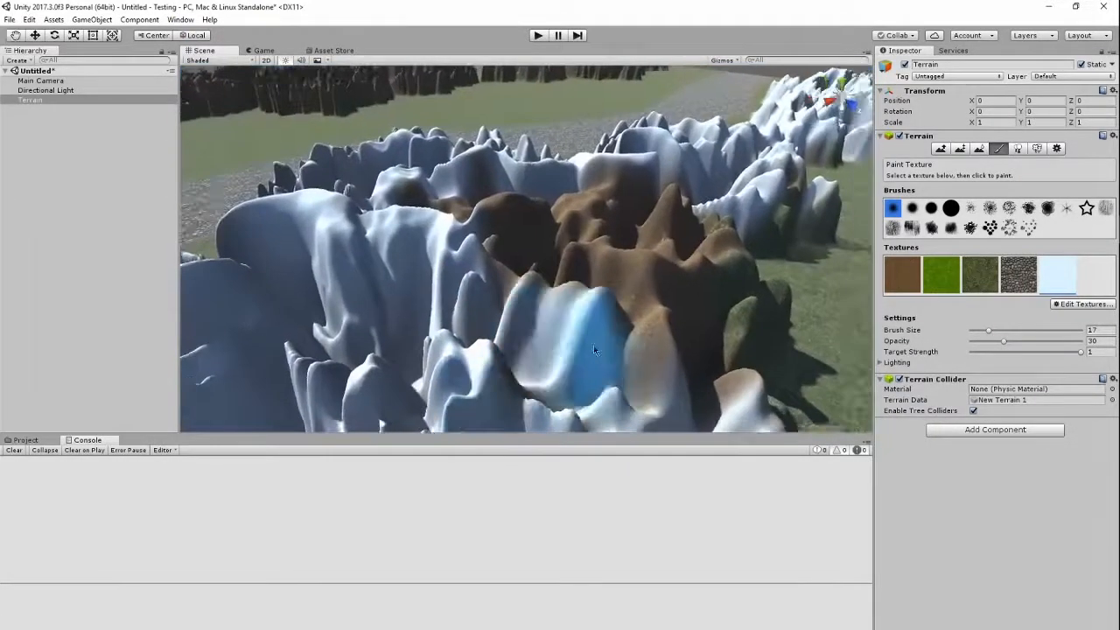
pyautogui.moveTo(593, 345); pyautogui.dragTo(562, 385)
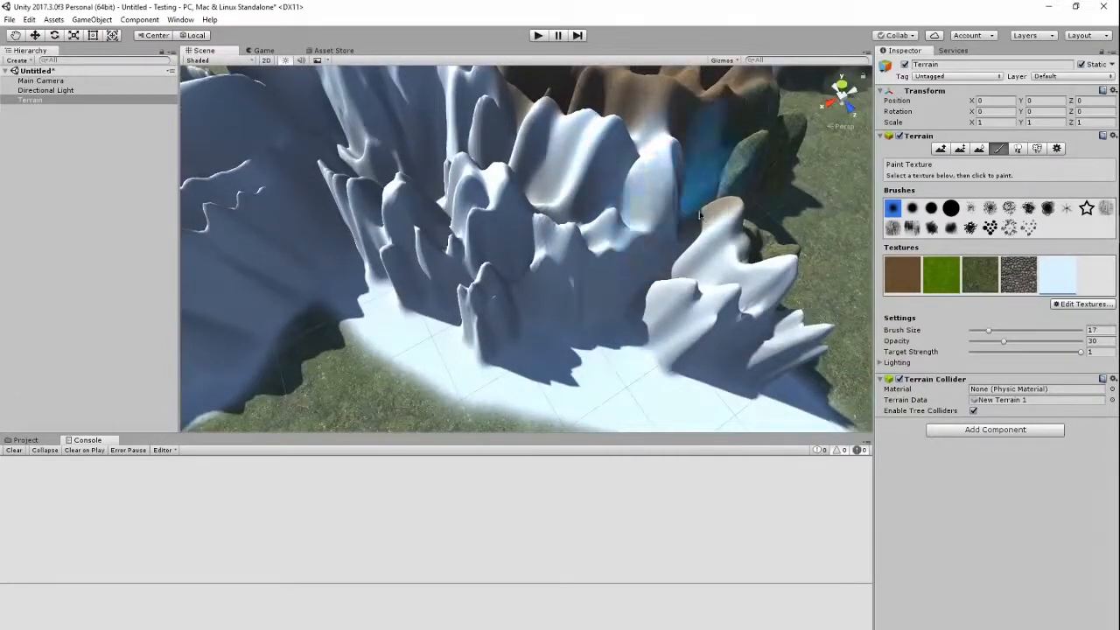
# Cover the large mountain's remaining brown peaks and rear walls with snow, continuing along the back of the neighbouring mountains
pyautogui.moveTo(718, 240); pyautogui.dragTo(726, 249, button='right')
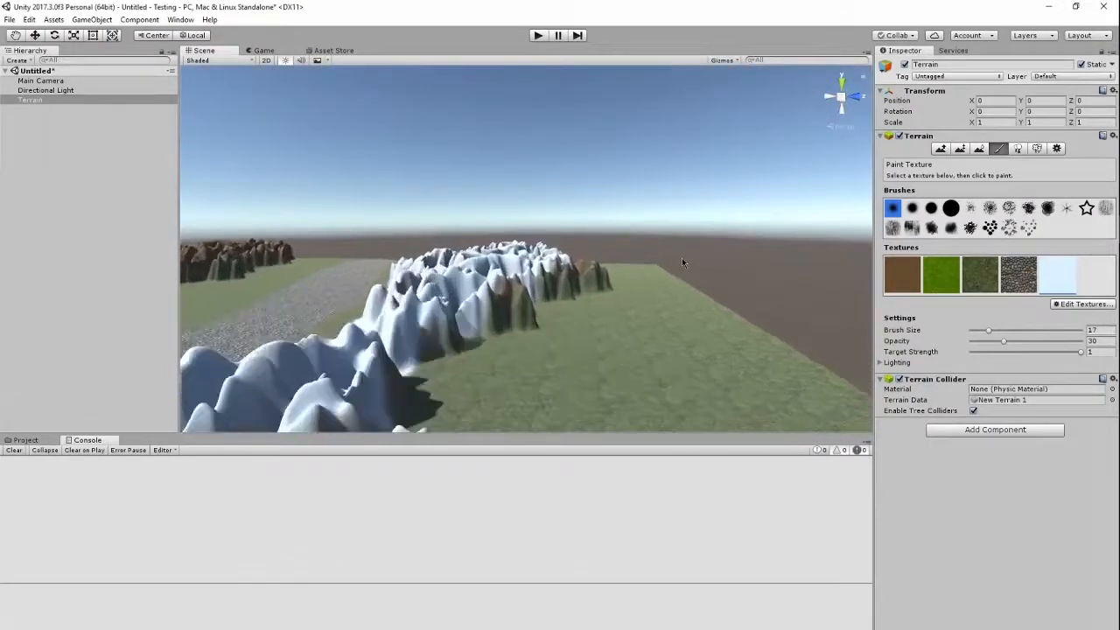
pyautogui.moveTo(682, 257); pyautogui.dragTo(212, 388, button='right')
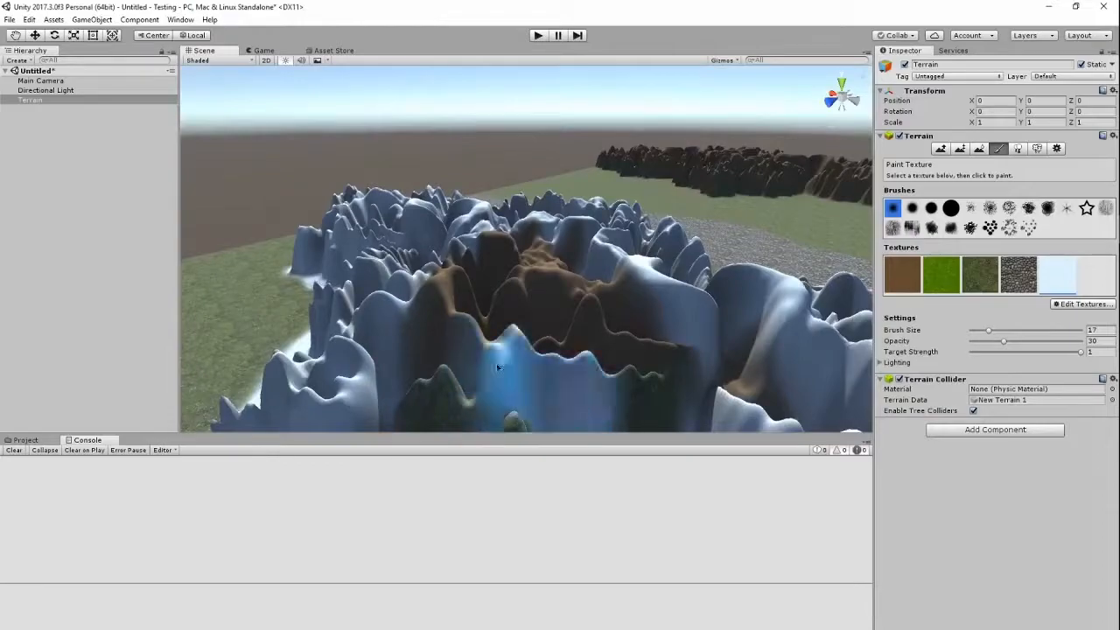
pyautogui.moveTo(496, 363)
pyautogui.mouseDown()
pyautogui.moveTo(574, 392)
pyautogui.moveTo(553, 350)
pyautogui.mouseUp()
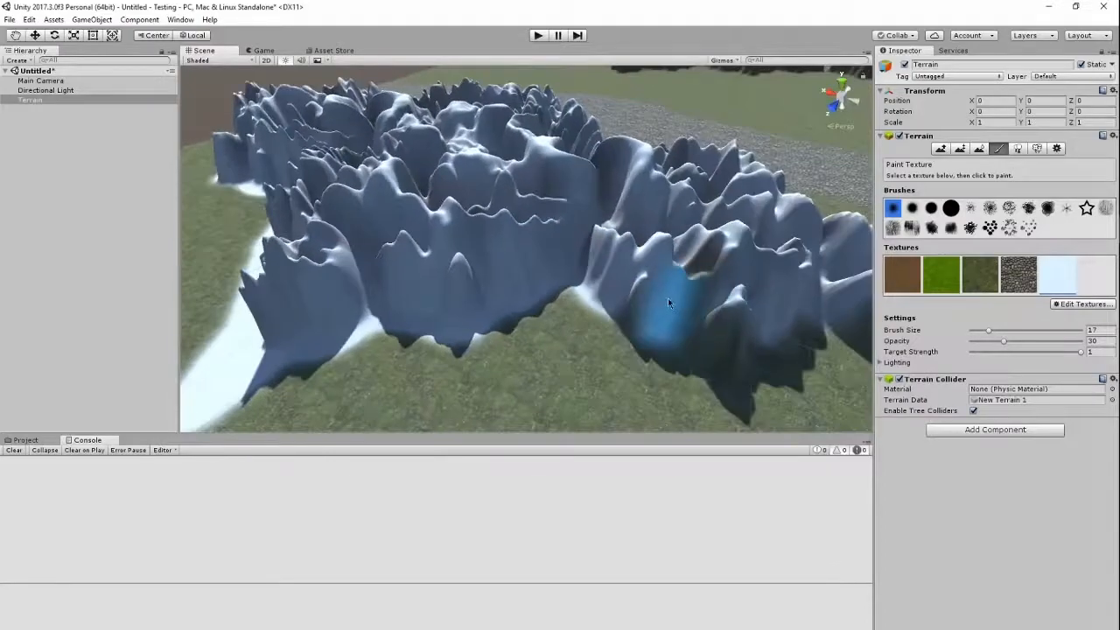
pyautogui.moveTo(668, 302)
pyautogui.mouseDown()
pyautogui.moveTo(613, 324)
pyautogui.moveTo(566, 282)
pyautogui.mouseUp()
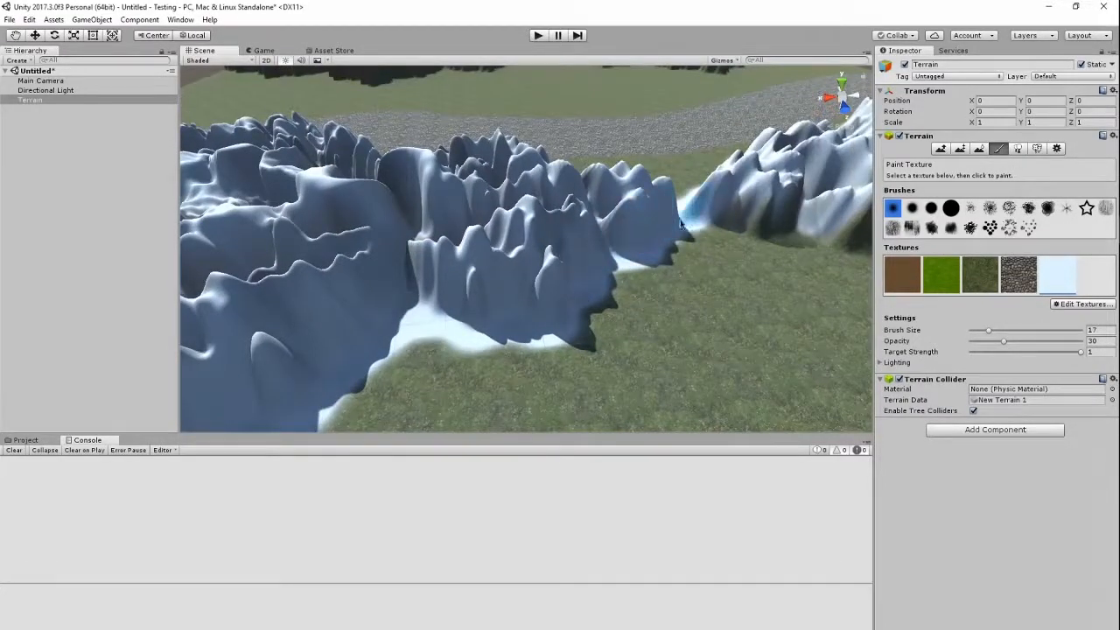
pyautogui.moveTo(688, 220); pyautogui.dragTo(726, 219)
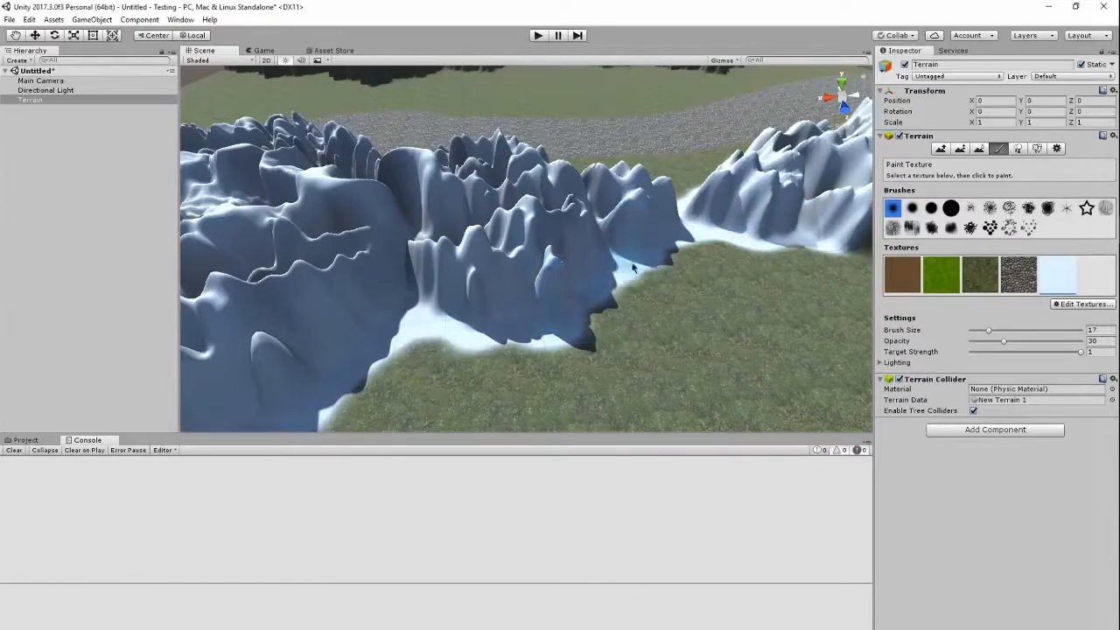
# Paint snow over the brown and green back slopes of the small mountain leading to the first cluster
pyautogui.moveTo(589, 268); pyautogui.dragTo(649, 235, button='right')
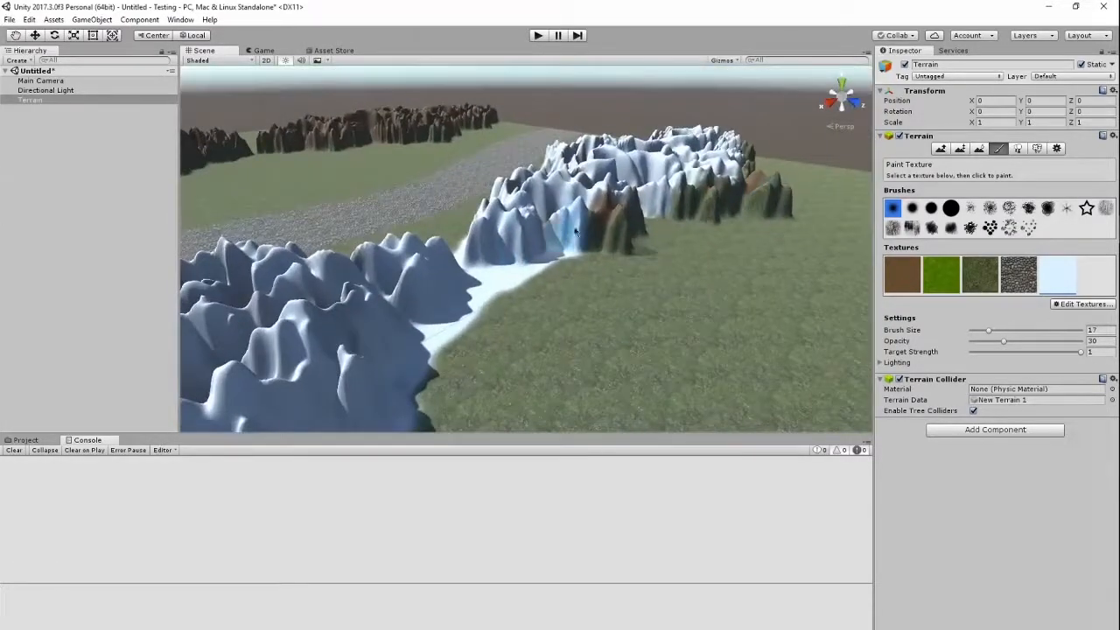
pyautogui.moveTo(595, 210); pyautogui.dragTo(411, 374, button='right')
pyautogui.moveTo(549, 284)
pyautogui.mouseDown()
pyautogui.moveTo(573, 258)
pyautogui.moveTo(665, 302)
pyautogui.moveTo(582, 315)
pyautogui.mouseUp()
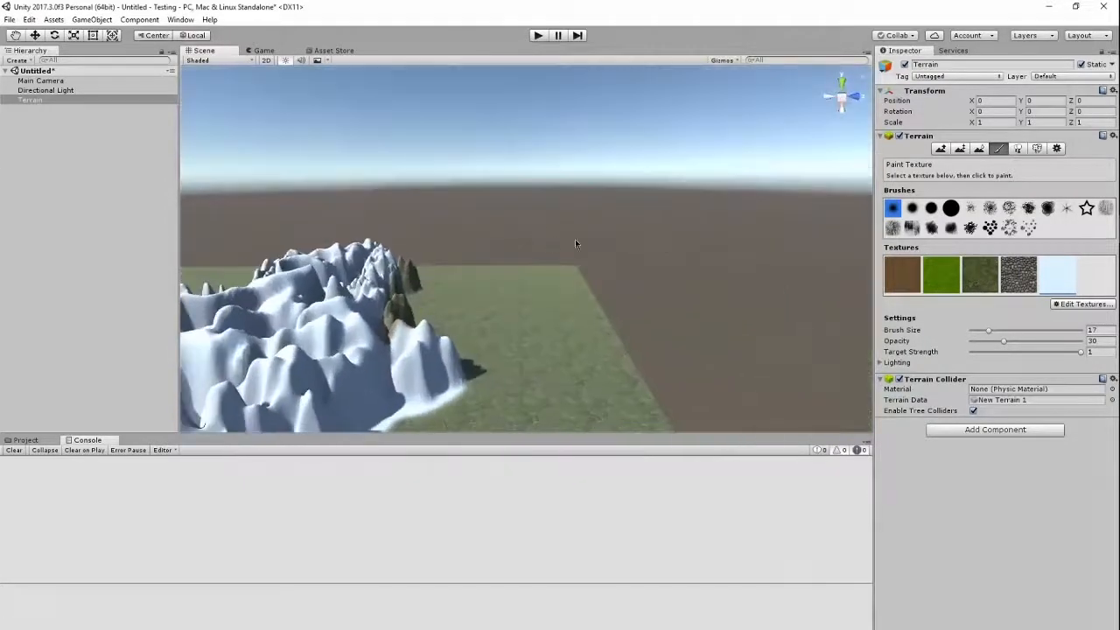
pyautogui.moveTo(587, 404); pyautogui.dragTo(541, 313, button='right')
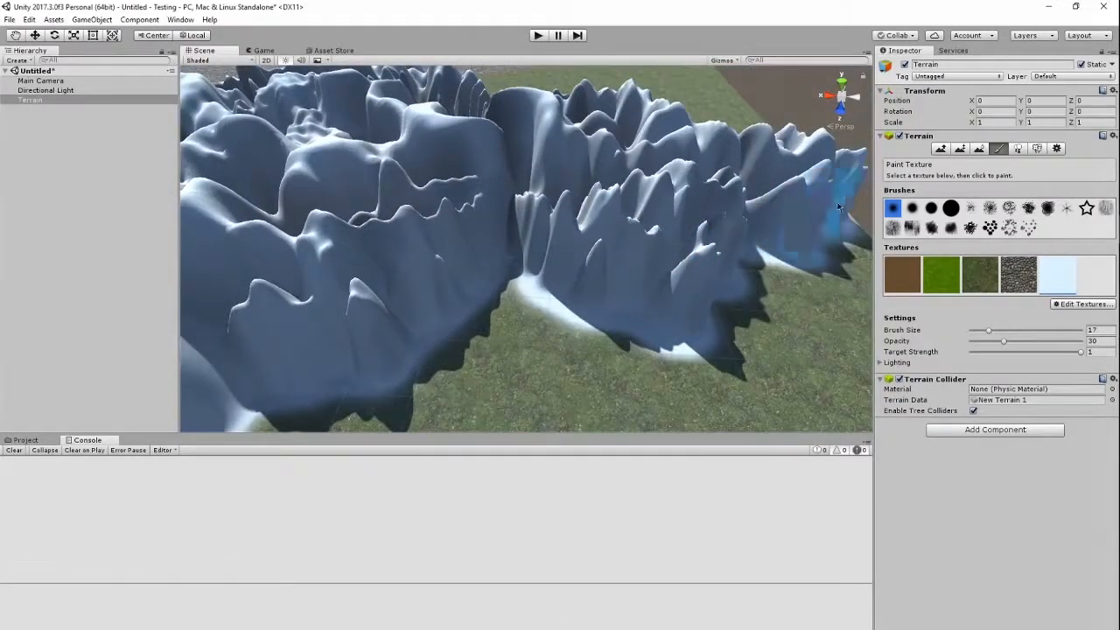
# Finish the snow on the back slopes of the range up to the terrain's edge
pyautogui.moveTo(375, 350)
pyautogui.keyDown('alt'); pyautogui.mouseDown()
pyautogui.moveTo(594, 243)
pyautogui.moveTo(374, 295)
pyautogui.mouseUp(); pyautogui.keyUp('alt')
pyautogui.moveTo(374, 295); pyautogui.dragTo(329, 326, button='right')
pyautogui.moveTo(473, 367); pyautogui.dragTo(625, 285, button='right')
pyautogui.moveTo(624, 285); pyautogui.dragTo(265, 253)
pyautogui.moveTo(265, 253); pyautogui.dragTo(227, 206, button='right')
pyautogui.moveTo(227, 206)
pyautogui.mouseDown()
pyautogui.moveTo(427, 251)
pyautogui.moveTo(612, 387)
pyautogui.mouseUp()
pyautogui.moveTo(612, 388); pyautogui.dragTo(687, 233, button='right')
# Examine the snow coverage of both mountain ranges from above
pyautogui.moveTo(412, 382)
pyautogui.mouseDown(button='right')
pyautogui.moveTo(476, 230)
pyautogui.moveTo(437, 625)
pyautogui.mouseUp(button='right')
pyautogui.scroll(-6, 481, 357)
pyautogui.moveTo(487, 361); pyautogui.dragTo(459, 394, button='right')
pyautogui.moveTo(465, 248); pyautogui.dragTo(516, 350, button='right')
pyautogui.moveTo(505, 296); pyautogui.dragTo(524, 368, button='right')
pyautogui.moveTo(581, 326); pyautogui.dragTo(594, 469, button='right')
pyautogui.scroll(6, 543, 318)
pyautogui.scroll(-6, 541, 317)
pyautogui.moveTo(553, 200)
pyautogui.mouseDown(button='right')
pyautogui.moveTo(516, 131)
pyautogui.moveTo(613, 289)
pyautogui.moveTo(539, 290)
pyautogui.moveTo(492, 246)
pyautogui.moveTo(510, 317)
pyautogui.moveTo(540, 204)
pyautogui.mouseUp(button='right')
pyautogui.scroll(-10, 551, 310)
# Cover the brown outcrop and outer slopes of the partly painted opposite range with snow, down to the terrain's edge
pyautogui.moveTo(565, 303); pyautogui.dragTo(579, 342, button='right')
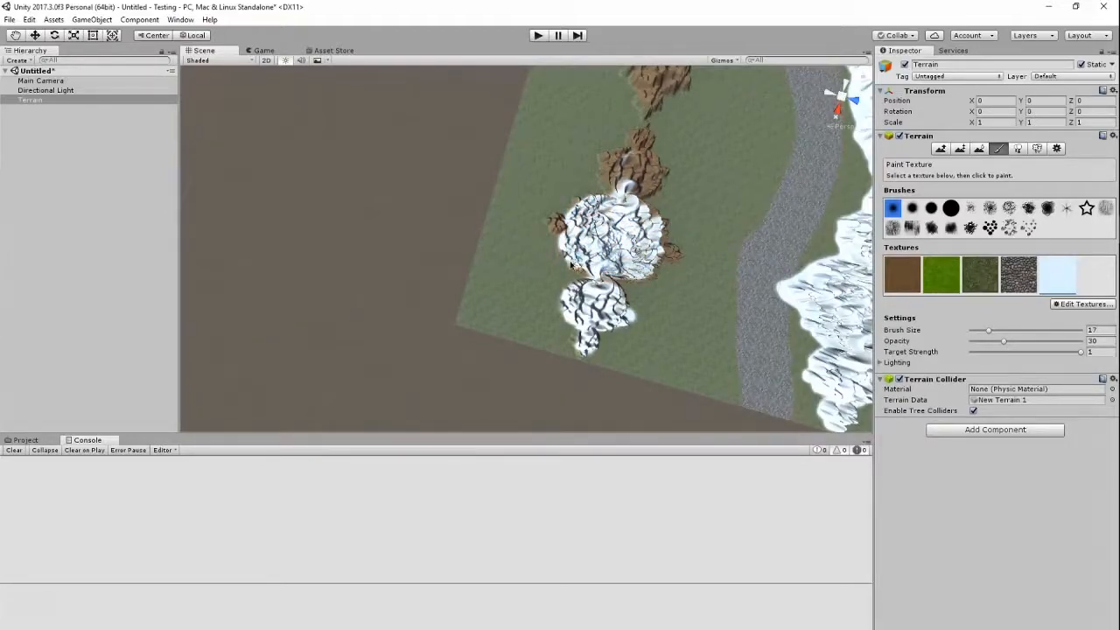
pyautogui.scroll(10, 571, 239)
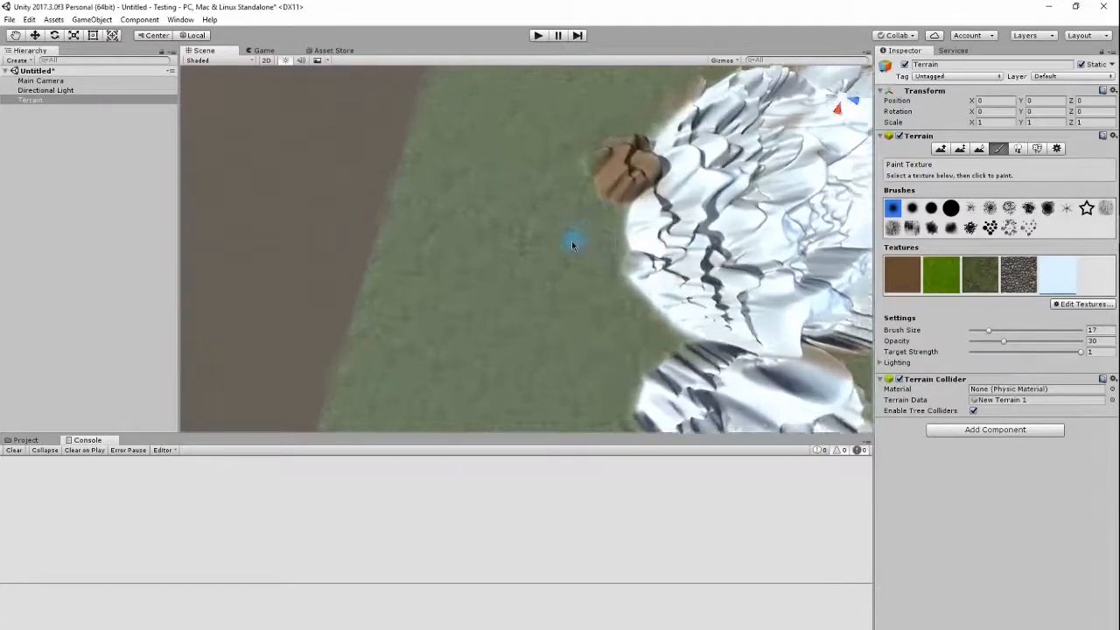
pyautogui.moveTo(602, 163); pyautogui.dragTo(650, 263)
pyautogui.moveTo(650, 262); pyautogui.dragTo(678, 179, button='right')
pyautogui.moveTo(678, 179); pyautogui.dragTo(708, 179)
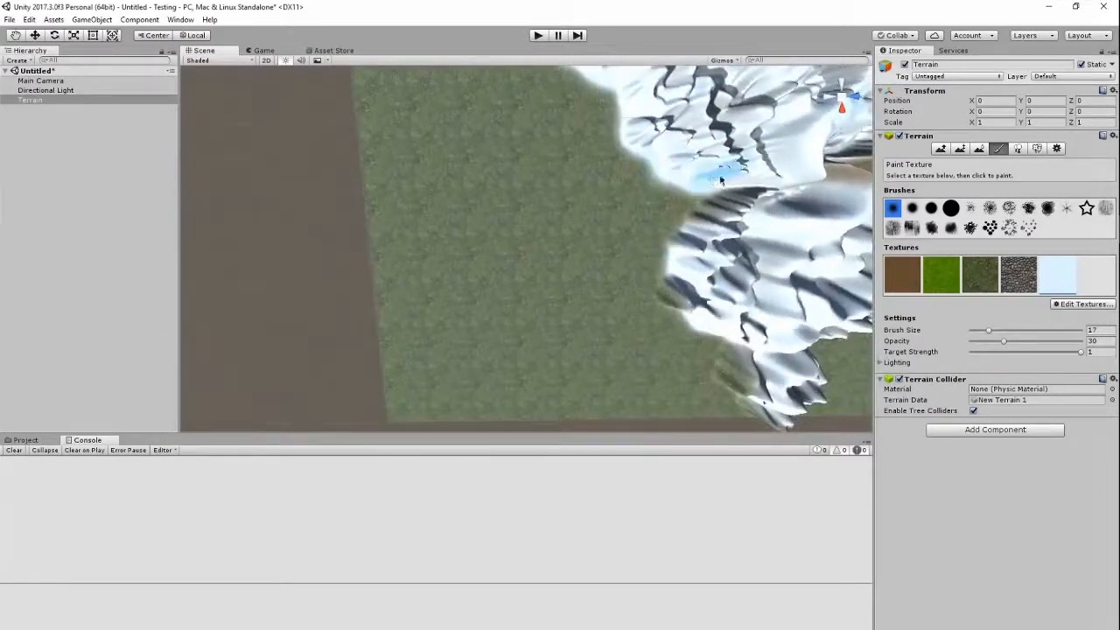
pyautogui.moveTo(704, 249); pyautogui.dragTo(737, 377)
pyautogui.moveTo(737, 378)
pyautogui.mouseDown(button='right')
pyautogui.moveTo(815, 385)
pyautogui.moveTo(799, 298)
pyautogui.mouseUp(button='right')
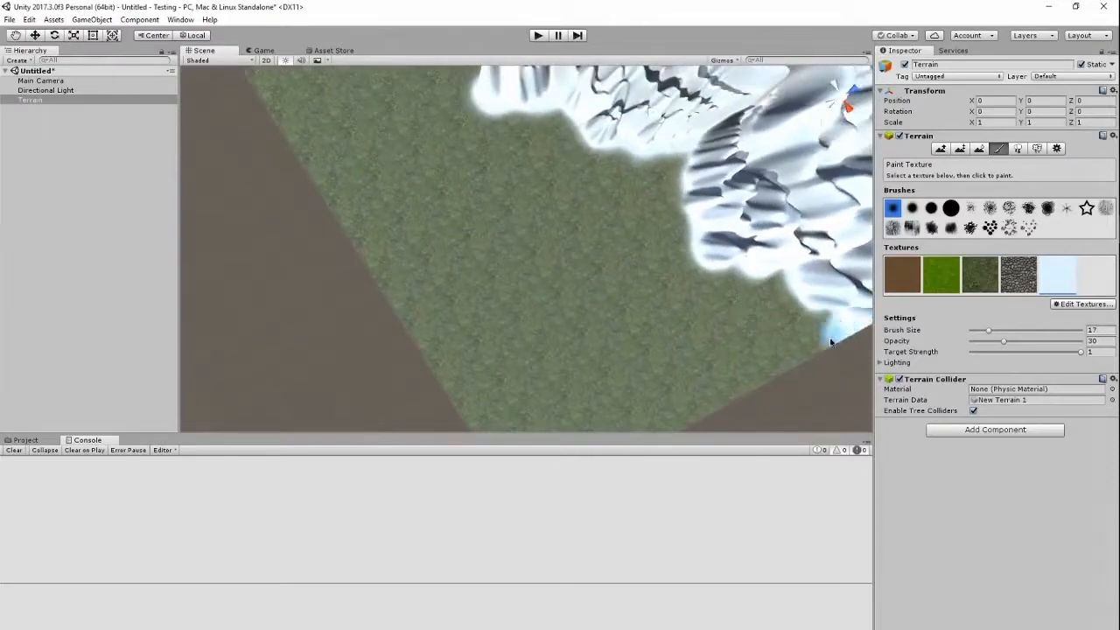
pyautogui.moveTo(747, 234); pyautogui.dragTo(673, 315, button='right')
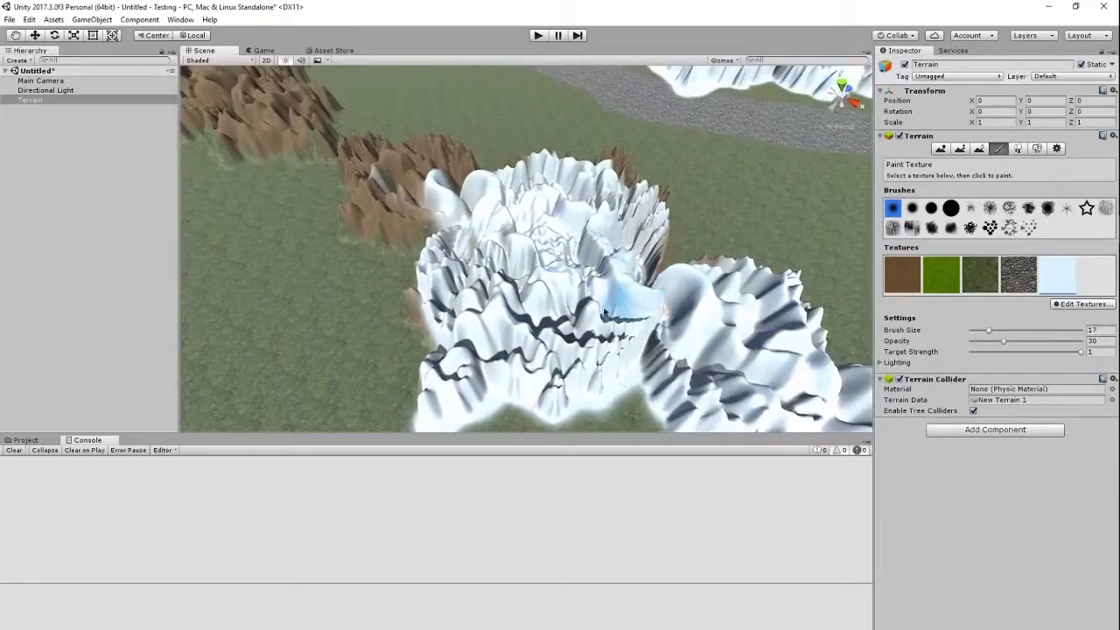
# Paint snow over the brown peaks and small outcrops between the snowy cluster and the neighbouring unpainted mountain
pyautogui.moveTo(495, 346); pyautogui.dragTo(453, 297, button='right')
pyautogui.scroll(-3, 633, 283)
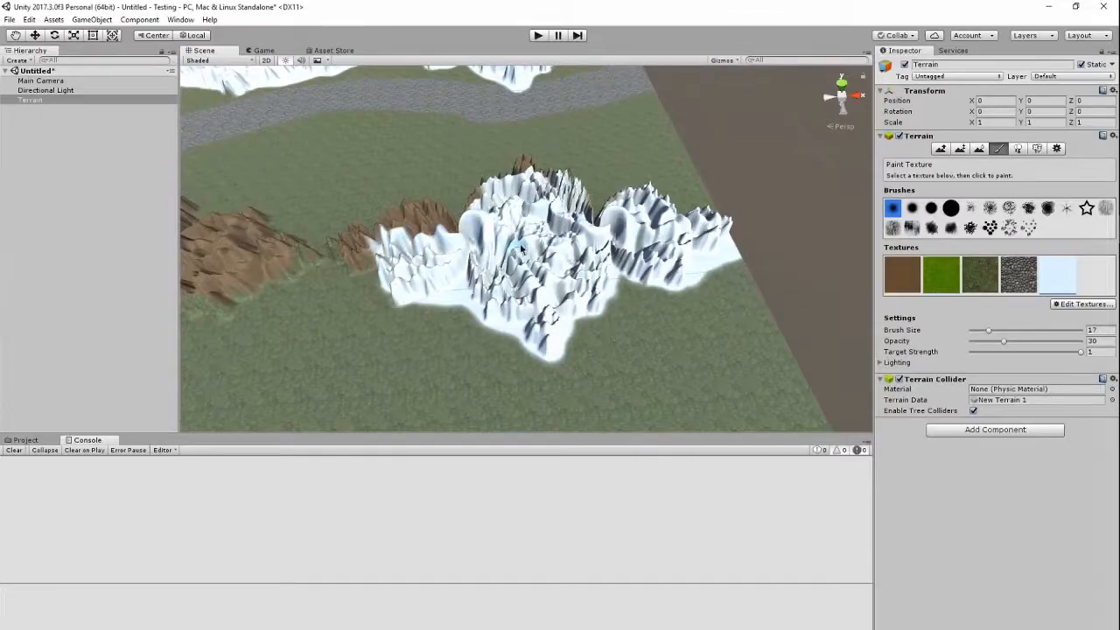
pyautogui.moveTo(631, 317); pyautogui.dragTo(618, 256, button='right')
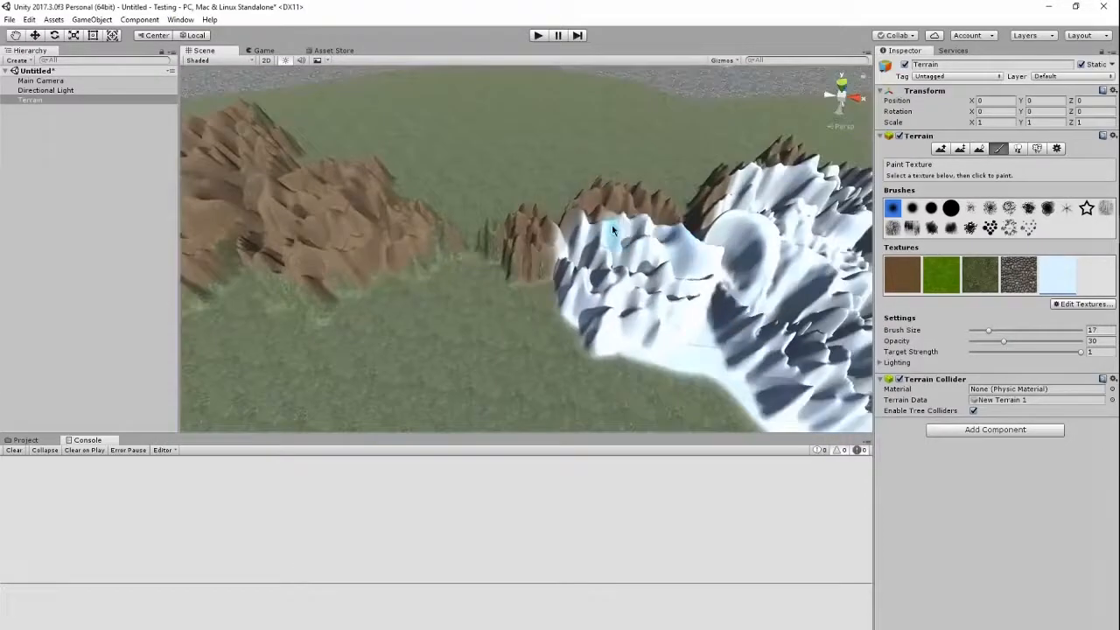
pyautogui.moveTo(612, 230); pyautogui.dragTo(628, 215)
pyautogui.moveTo(559, 249); pyautogui.dragTo(482, 249)
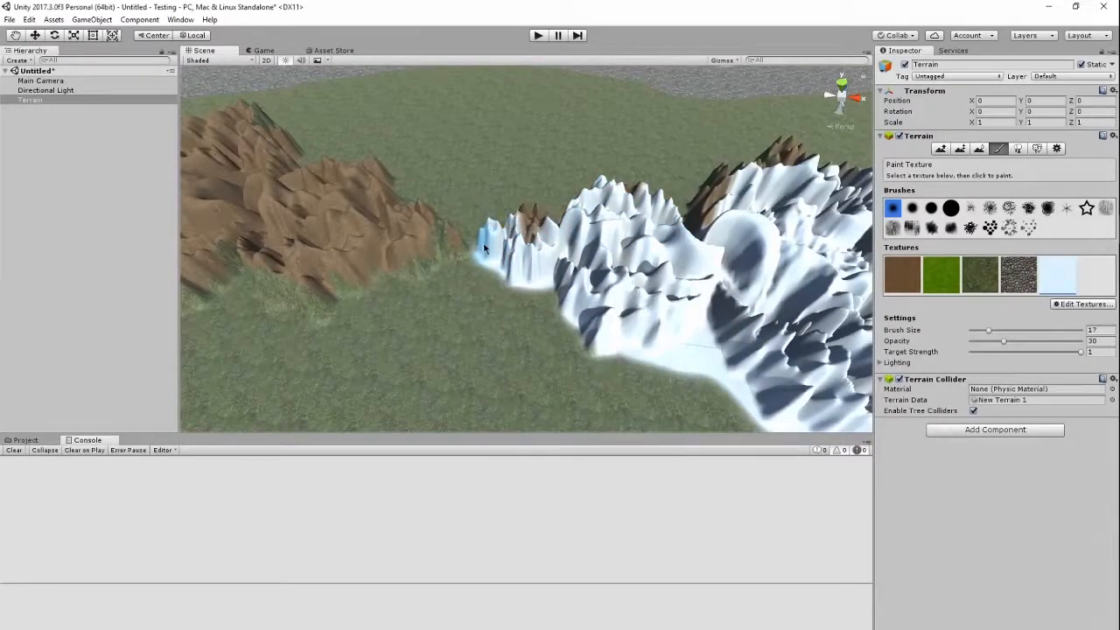
pyautogui.moveTo(571, 325)
pyautogui.mouseDown()
pyautogui.moveTo(503, 254)
pyautogui.moveTo(406, 249)
pyautogui.moveTo(302, 289)
pyautogui.moveTo(259, 241)
pyautogui.moveTo(380, 246)
pyautogui.moveTo(267, 201)
pyautogui.moveTo(440, 254)
pyautogui.moveTo(395, 262)
pyautogui.mouseUp()
# Cover the outer slopes and upper peaks of the neighbouring brown mountain cluster with snow
pyautogui.moveTo(310, 258)
pyautogui.mouseDown(button='right')
pyautogui.moveTo(152, 167)
pyautogui.moveTo(531, 227)
pyautogui.mouseUp(button='right')
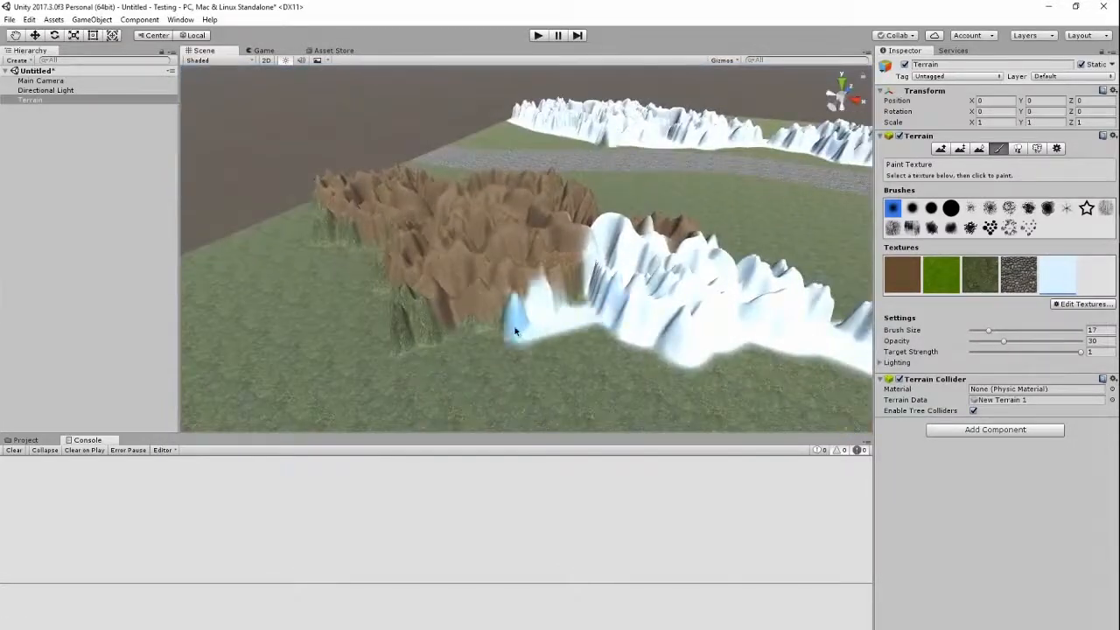
pyautogui.moveTo(515, 331)
pyautogui.mouseDown()
pyautogui.moveTo(632, 355)
pyautogui.moveTo(398, 319)
pyautogui.moveTo(446, 263)
pyautogui.moveTo(490, 247)
pyautogui.moveTo(557, 249)
pyautogui.mouseUp()
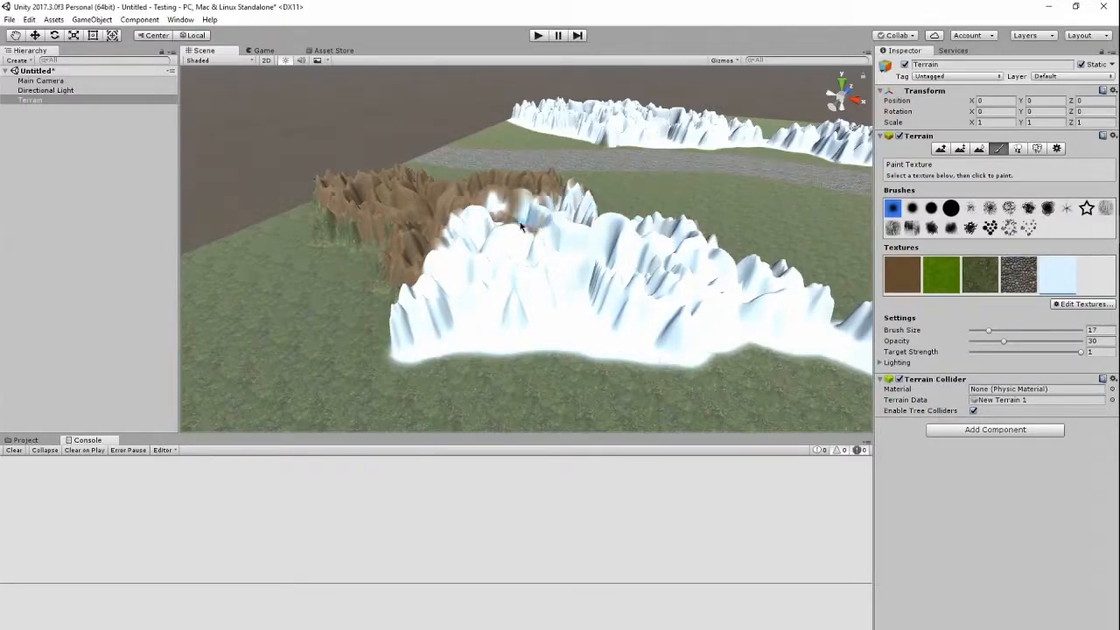
pyautogui.moveTo(551, 247); pyautogui.dragTo(436, 295, button='right')
pyautogui.moveTo(435, 295)
pyautogui.mouseDown()
pyautogui.moveTo(472, 354)
pyautogui.moveTo(376, 293)
pyautogui.moveTo(359, 217)
pyautogui.mouseUp()
pyautogui.moveTo(414, 255); pyautogui.dragTo(414, 231)
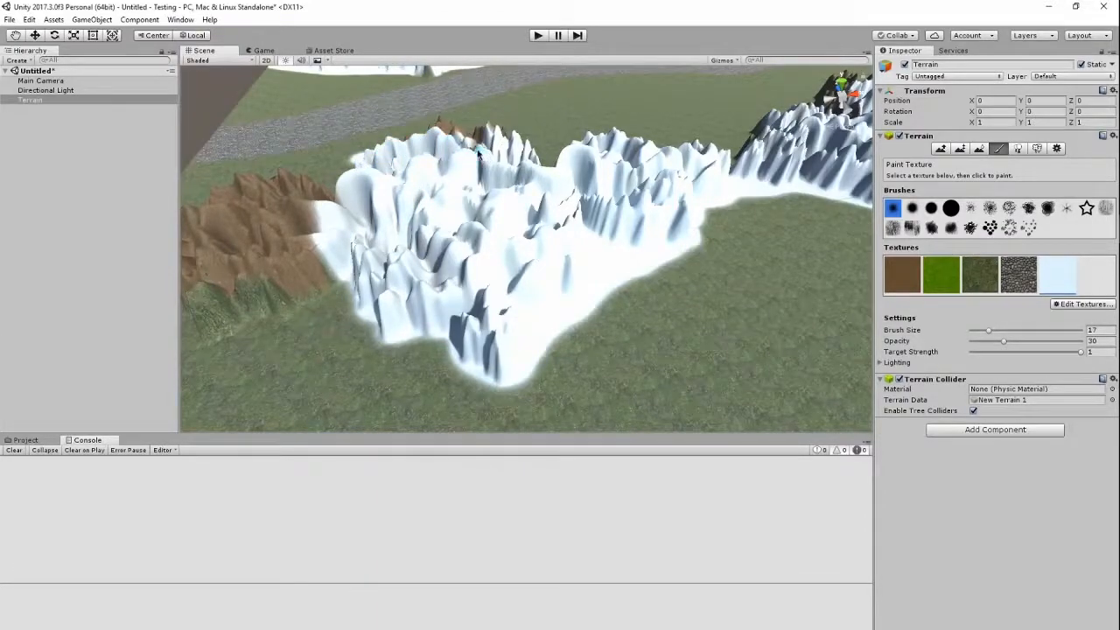
# Paint snow over the last brown section of the range, out to the terrain's edge
pyautogui.moveTo(341, 210)
pyautogui.mouseDown()
pyautogui.moveTo(309, 255)
pyautogui.moveTo(219, 270)
pyautogui.moveTo(354, 254)
pyautogui.mouseUp()
pyautogui.moveTo(437, 234); pyautogui.dragTo(377, 230, button='right')
pyautogui.moveTo(377, 230); pyautogui.dragTo(420, 256)
pyautogui.moveTo(420, 256)
pyautogui.mouseDown(button='right')
pyautogui.moveTo(410, 196)
pyautogui.moveTo(758, 259)
pyautogui.moveTo(679, 274)
pyautogui.moveTo(470, 245)
pyautogui.moveTo(506, 248)
pyautogui.mouseUp(button='right')
pyautogui.moveTo(505, 249); pyautogui.dragTo(653, 274)
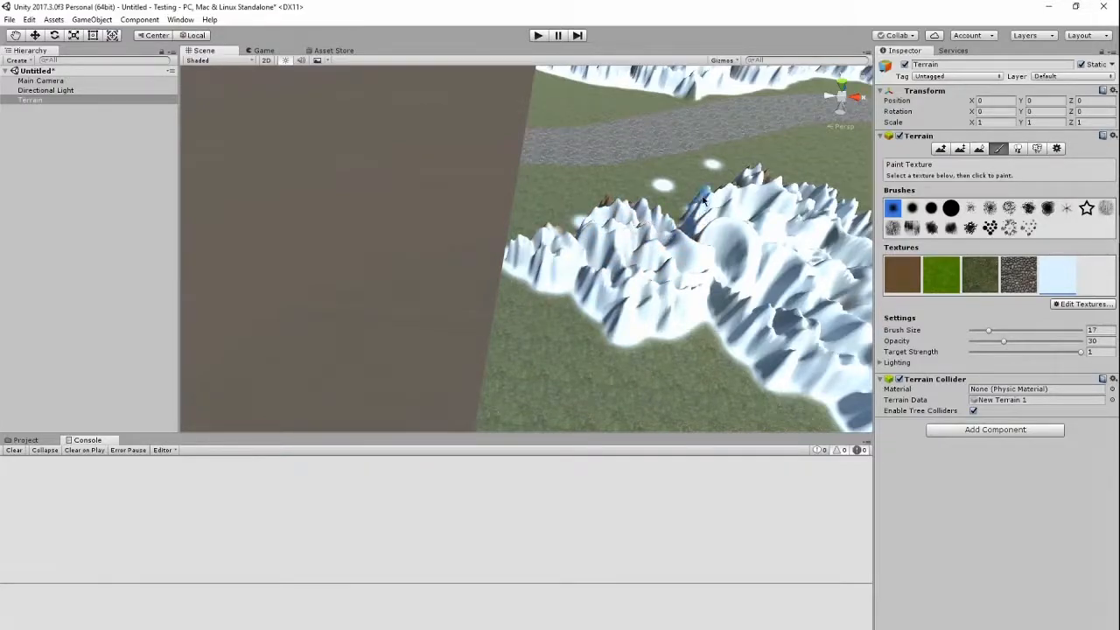
pyautogui.moveTo(606, 229); pyautogui.dragTo(784, 273, button='right')
pyautogui.moveTo(623, 265)
pyautogui.mouseDown()
pyautogui.moveTo(516, 268)
pyautogui.moveTo(513, 282)
pyautogui.moveTo(674, 277)
pyautogui.moveTo(403, 278)
pyautogui.mouseUp()
# Paint over the remaining brown spots on the path-facing slopes of the range's end cluster with snow
pyautogui.moveTo(403, 278)
pyautogui.mouseDown(button='right')
pyautogui.moveTo(419, 237)
pyautogui.moveTo(568, 291)
pyautogui.mouseUp(button='right')
pyautogui.moveTo(674, 295); pyautogui.dragTo(586, 329, button='right')
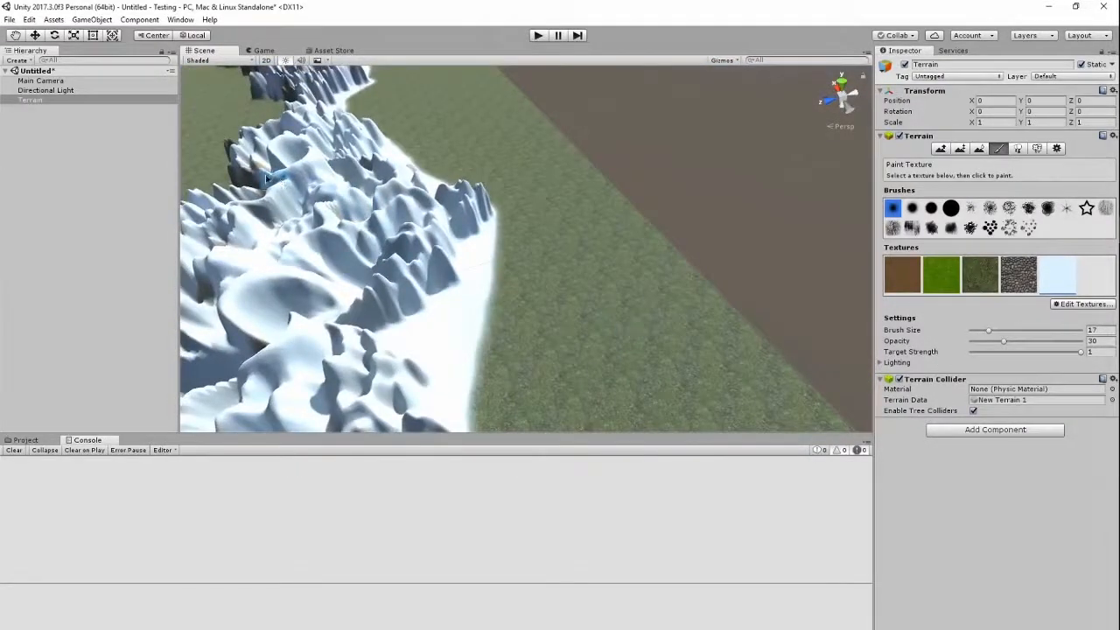
pyautogui.moveTo(277, 128); pyautogui.dragTo(508, 328, button='right')
pyautogui.scroll(5, 640, 272)
pyautogui.scroll(-5, 507, 327)
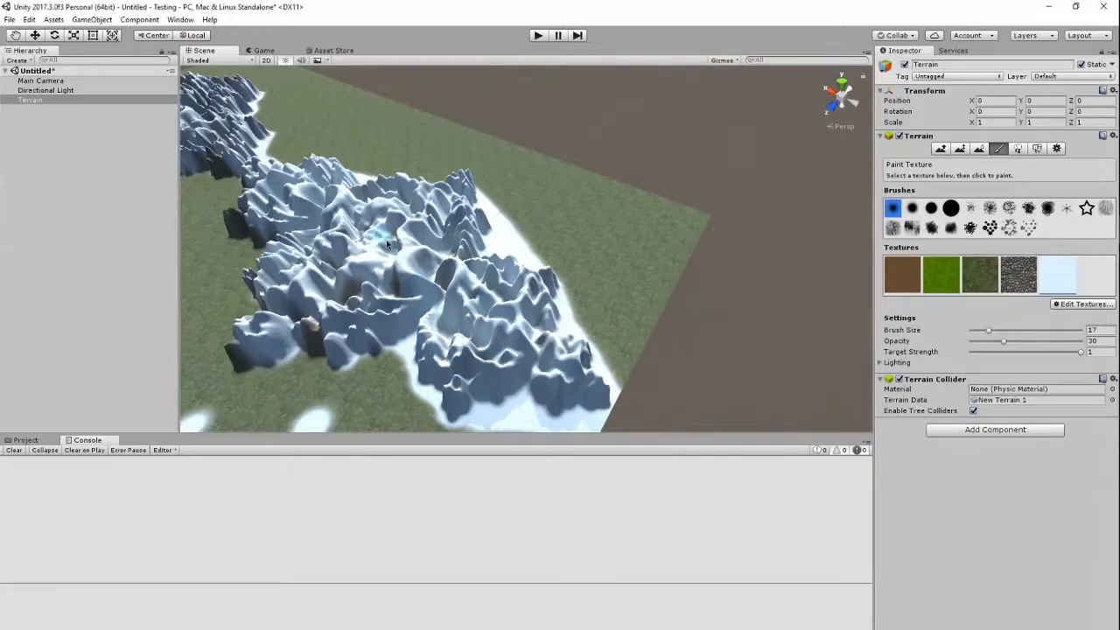
pyautogui.moveTo(462, 229)
pyautogui.mouseDown(button='right')
pyautogui.moveTo(505, 219)
pyautogui.moveTo(551, 289)
pyautogui.mouseUp(button='right')
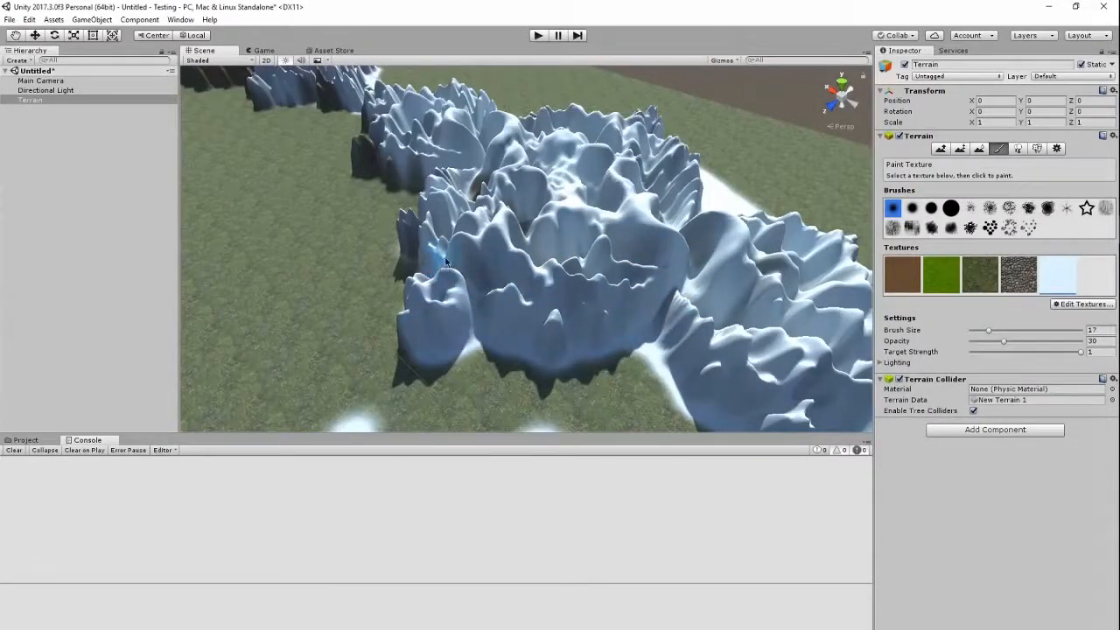
pyautogui.moveTo(501, 205)
pyautogui.mouseDown(button='right')
pyautogui.moveTo(495, 213)
pyautogui.moveTo(554, 208)
pyautogui.moveTo(732, 285)
pyautogui.moveTo(476, 266)
pyautogui.mouseUp(button='right')
pyautogui.scroll(4, 651, 252)
pyautogui.moveTo(382, 243)
pyautogui.mouseDown()
pyautogui.moveTo(267, 271)
pyautogui.moveTo(261, 292)
pyautogui.moveTo(338, 282)
pyautogui.mouseUp()
# Cover the shaded brown path-facing slopes of the clusters farther along the range with snow
pyautogui.moveTo(337, 283)
pyautogui.mouseDown(button='right')
pyautogui.moveTo(320, 292)
pyautogui.moveTo(550, 339)
pyautogui.mouseUp(button='right')
pyautogui.moveTo(435, 310)
pyautogui.mouseDown(button='right')
pyautogui.moveTo(321, 236)
pyautogui.moveTo(592, 271)
pyautogui.moveTo(579, 306)
pyautogui.moveTo(448, 306)
pyautogui.mouseUp(button='right')
pyautogui.scroll(-5, 579, 307)
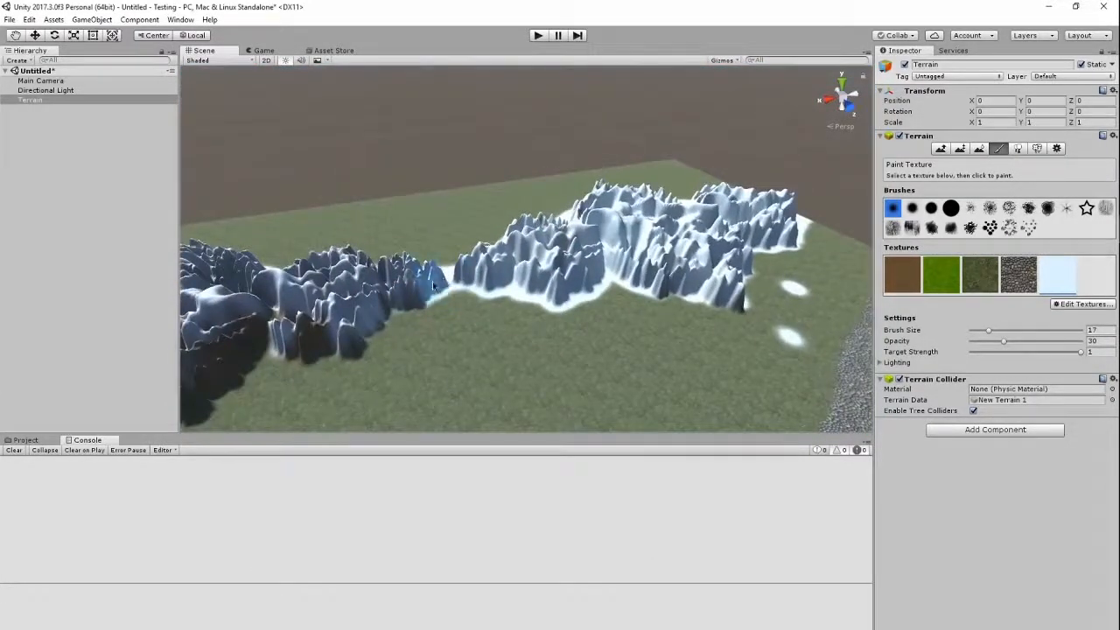
pyautogui.moveTo(381, 318)
pyautogui.mouseDown()
pyautogui.moveTo(324, 335)
pyautogui.moveTo(329, 320)
pyautogui.mouseUp()
pyautogui.moveTo(287, 306)
pyautogui.mouseDown(button='right')
pyautogui.moveTo(237, 257)
pyautogui.moveTo(537, 313)
pyautogui.moveTo(575, 388)
pyautogui.mouseUp(button='right')
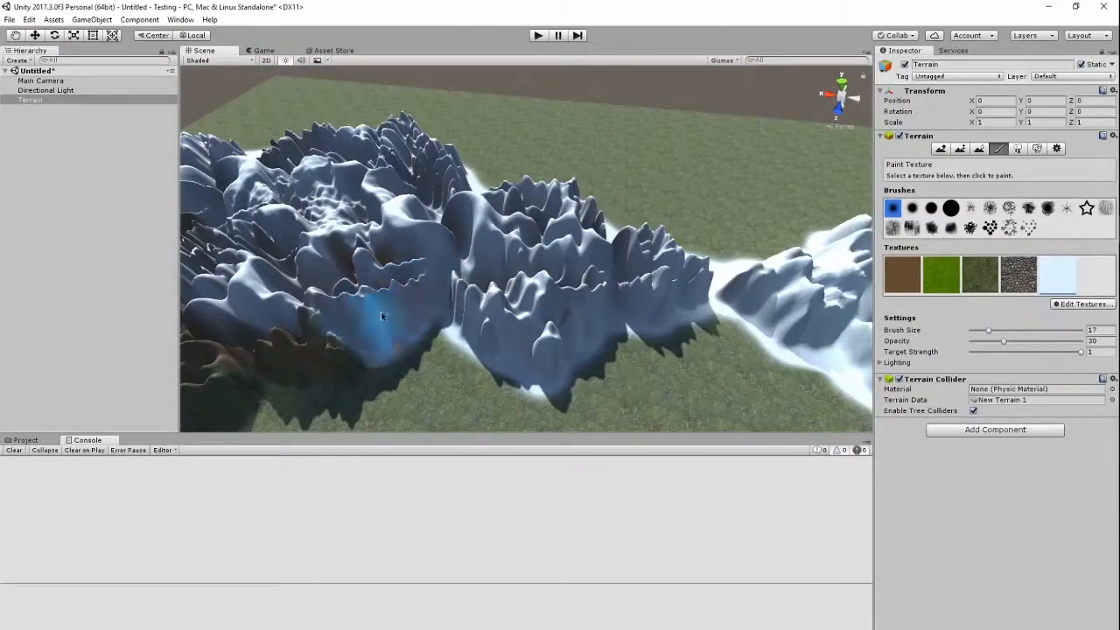
pyautogui.moveTo(355, 352)
pyautogui.mouseDown()
pyautogui.moveTo(218, 332)
pyautogui.moveTo(376, 332)
pyautogui.moveTo(524, 374)
pyautogui.moveTo(391, 394)
pyautogui.moveTo(767, 362)
pyautogui.moveTo(750, 338)
pyautogui.moveTo(612, 341)
pyautogui.mouseUp()
pyautogui.moveTo(612, 341)
pyautogui.mouseDown(button='right')
pyautogui.moveTo(492, 333)
pyautogui.moveTo(414, 230)
pyautogui.moveTo(368, 293)
pyautogui.moveTo(442, 330)
pyautogui.moveTo(424, 355)
pyautogui.moveTo(450, 374)
pyautogui.mouseUp(button='right')
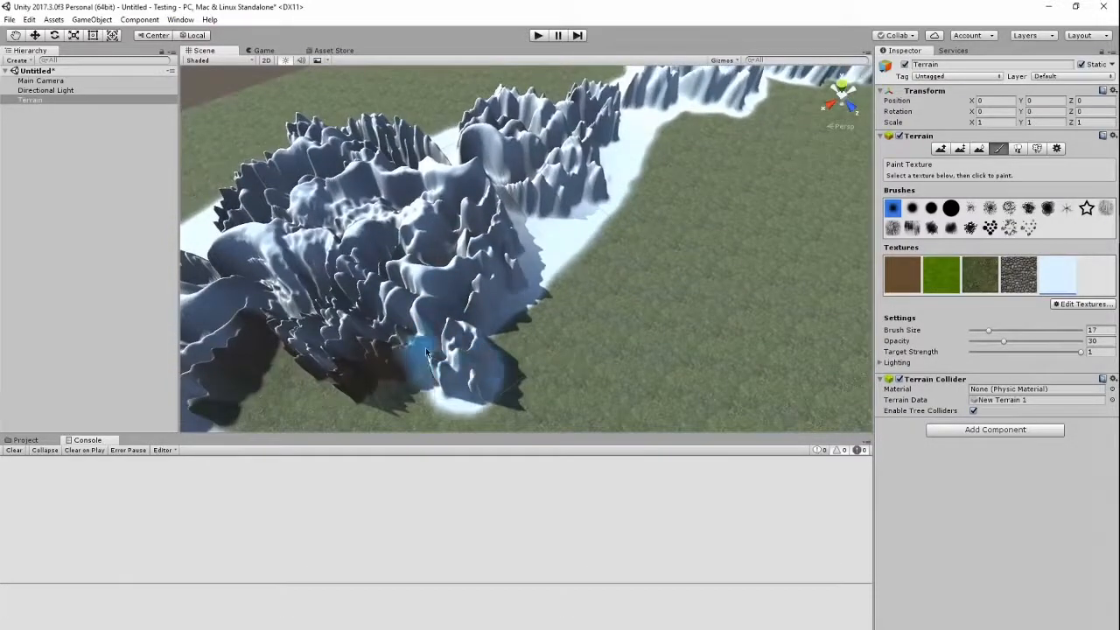
pyautogui.moveTo(343, 369); pyautogui.dragTo(331, 315)
# Spread snow over the grass at the foot of the range's path-facing slopes, up to the terrain's edge
pyautogui.moveTo(303, 234)
pyautogui.mouseDown(button='right')
pyautogui.moveTo(327, 172)
pyautogui.moveTo(611, 239)
pyautogui.moveTo(473, 243)
pyautogui.mouseUp(button='right')
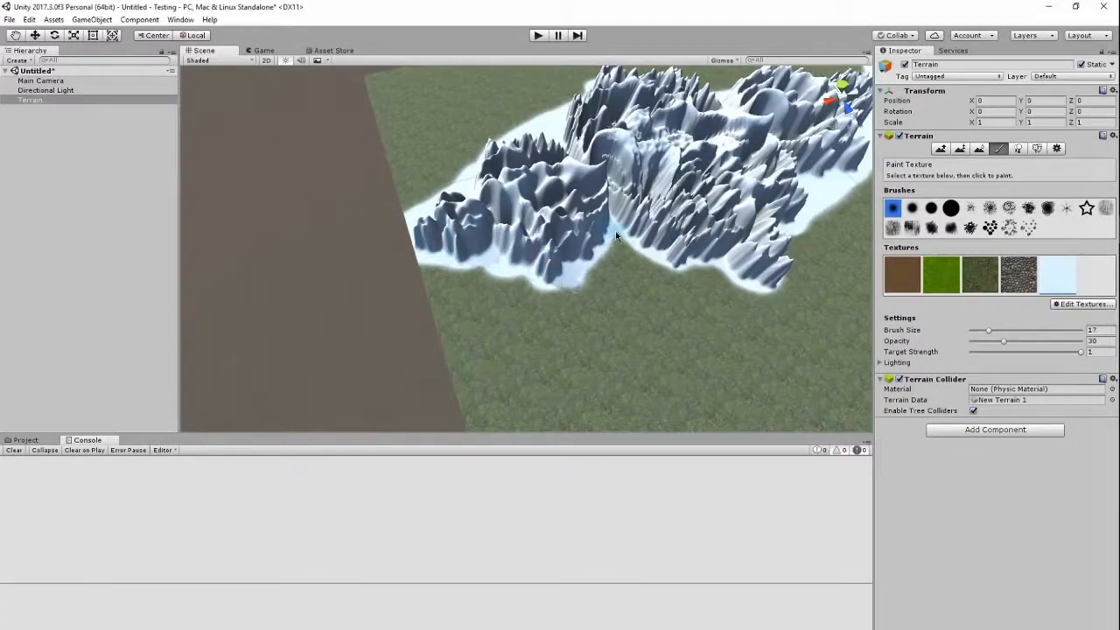
pyautogui.moveTo(713, 267); pyautogui.dragTo(380, 273)
pyautogui.moveTo(715, 276)
pyautogui.mouseDown()
pyautogui.moveTo(590, 309)
pyautogui.moveTo(445, 280)
pyautogui.moveTo(652, 305)
pyautogui.moveTo(492, 288)
pyautogui.mouseUp()
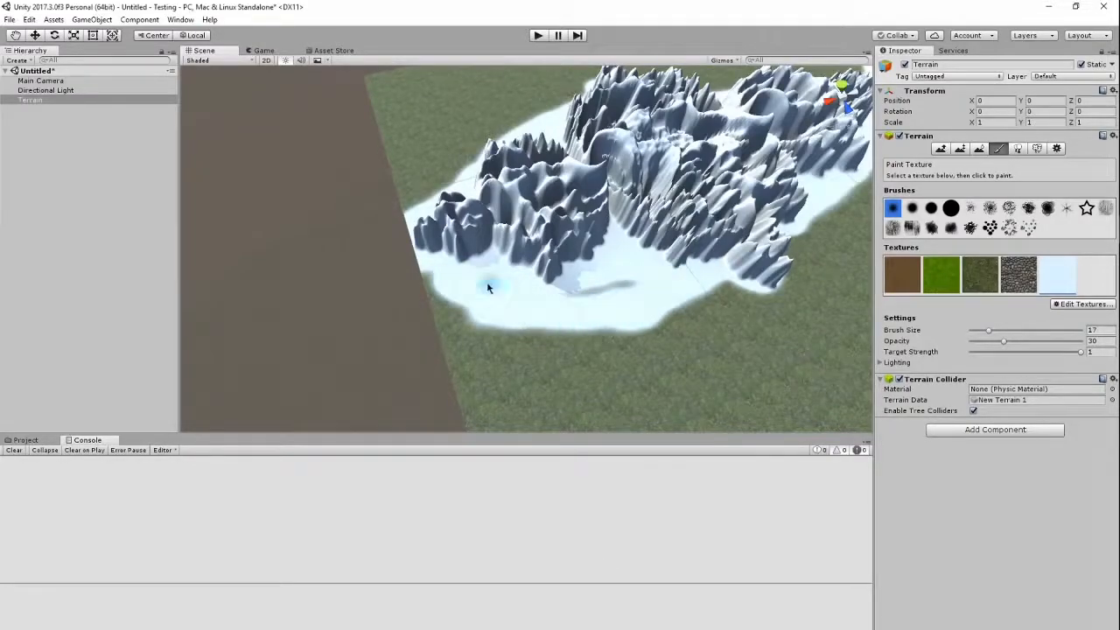
# Fill the ground between the far end cluster and the cobblestone path with snow, covering the stray snow spots
pyautogui.moveTo(568, 305); pyautogui.dragTo(644, 278, button='right')
pyautogui.scroll(-5, 566, 282)
pyautogui.scroll(-8, 535, 347)
pyautogui.moveTo(548, 340); pyautogui.dragTo(610, 327, button='right')
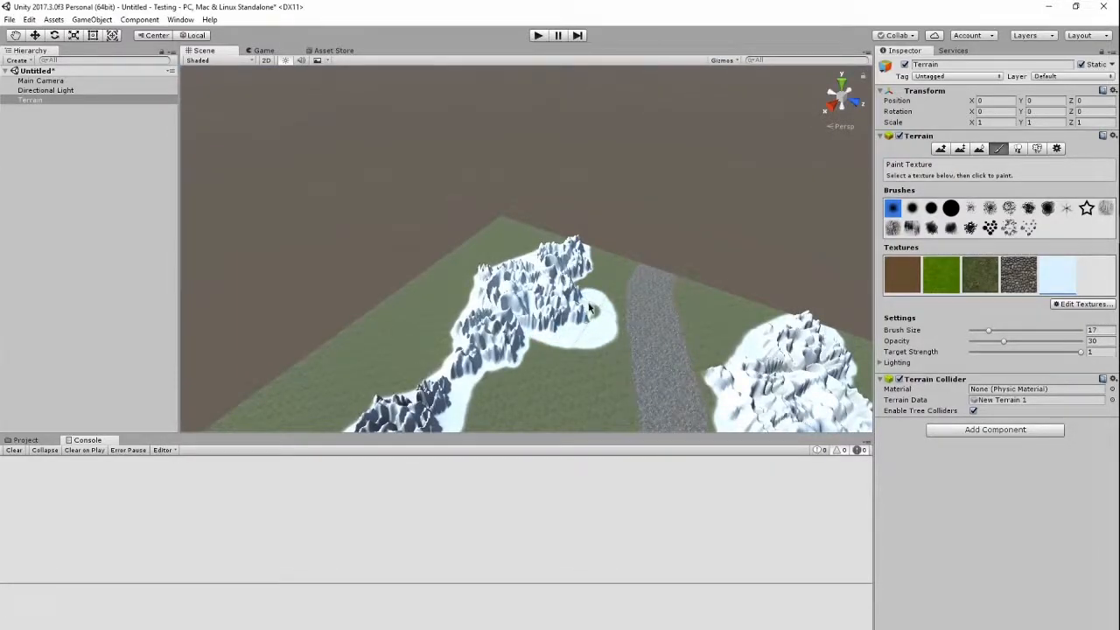
pyautogui.moveTo(593, 319); pyautogui.dragTo(493, 390, button='right')
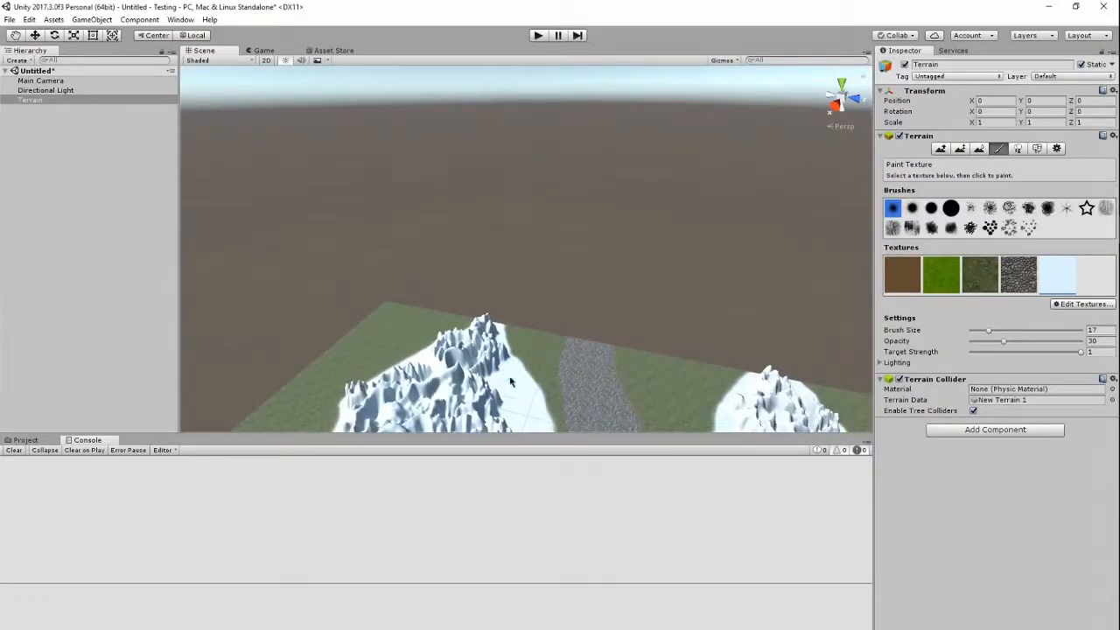
pyautogui.keyDown('alt'); pyautogui.moveTo(512, 405); pyautogui.dragTo(332, 276); pyautogui.keyUp('alt')
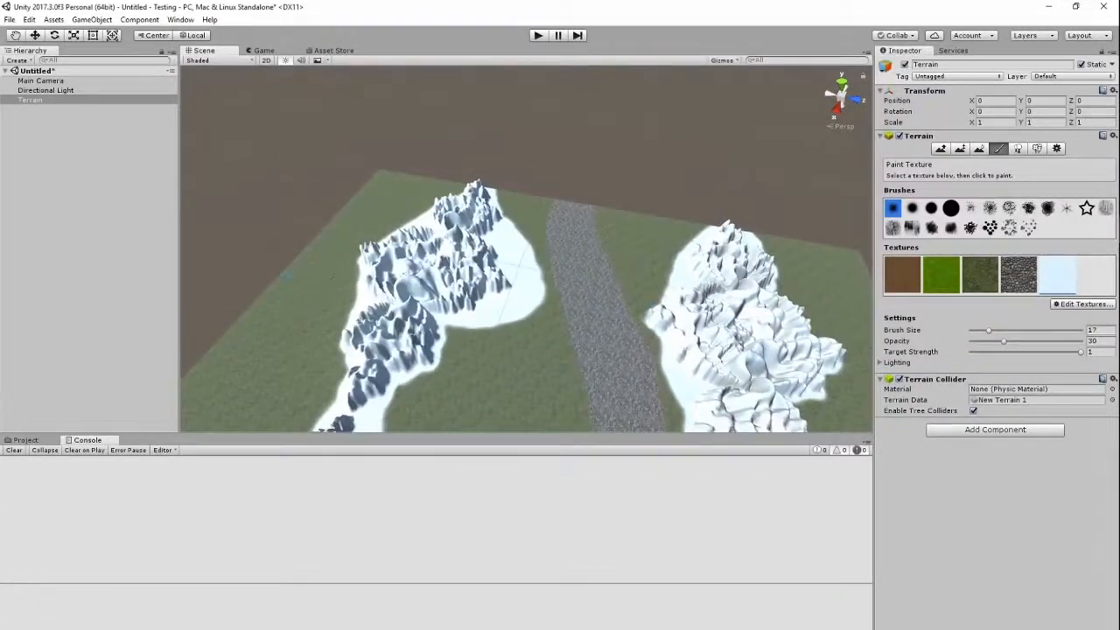